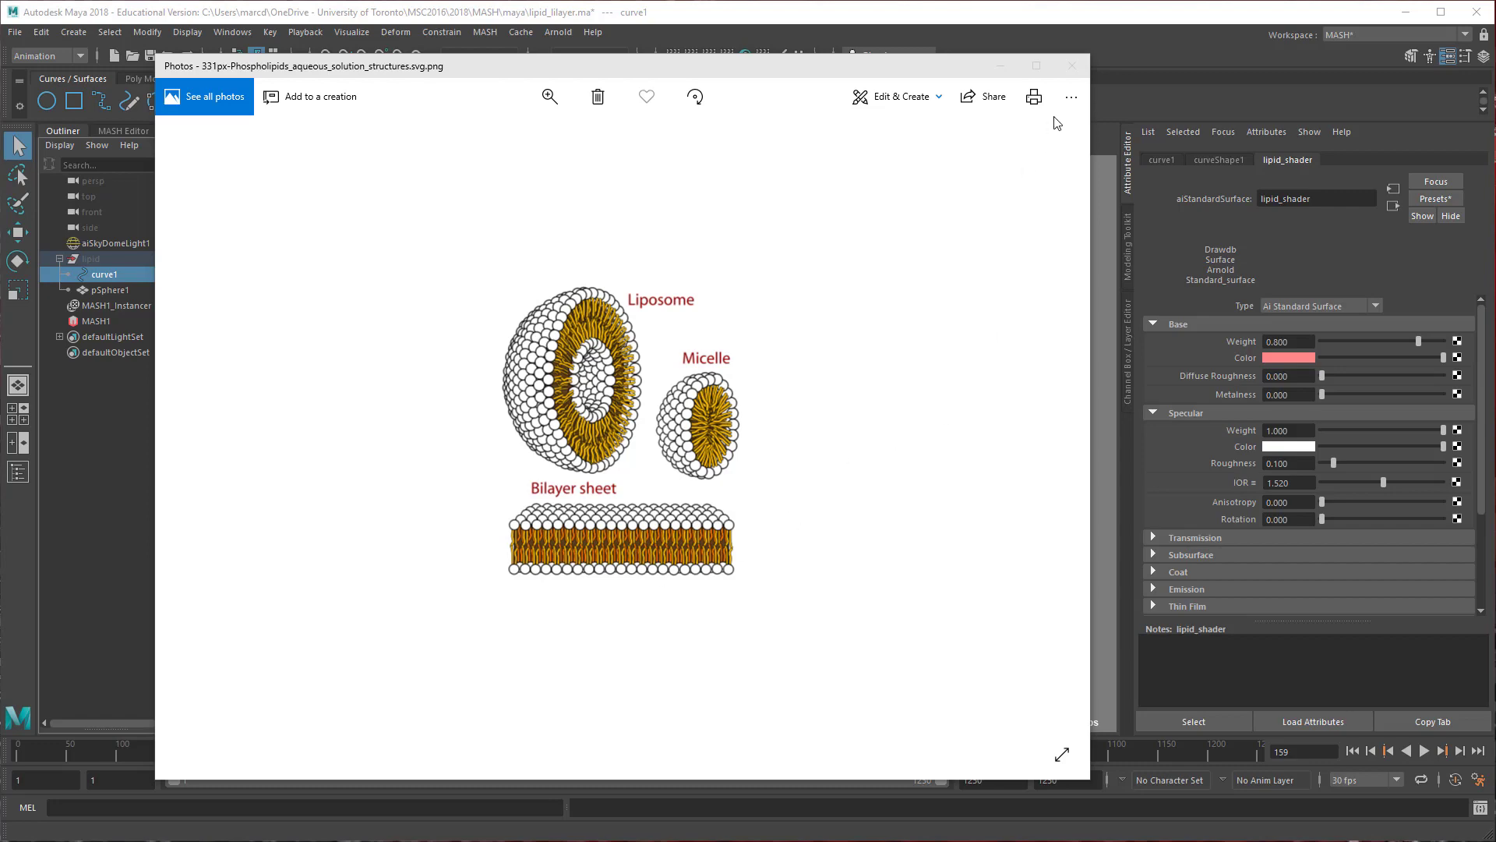
Close the phospholipid reference image and the Arnold RenderView window to return to the scene.
click(1072, 67)
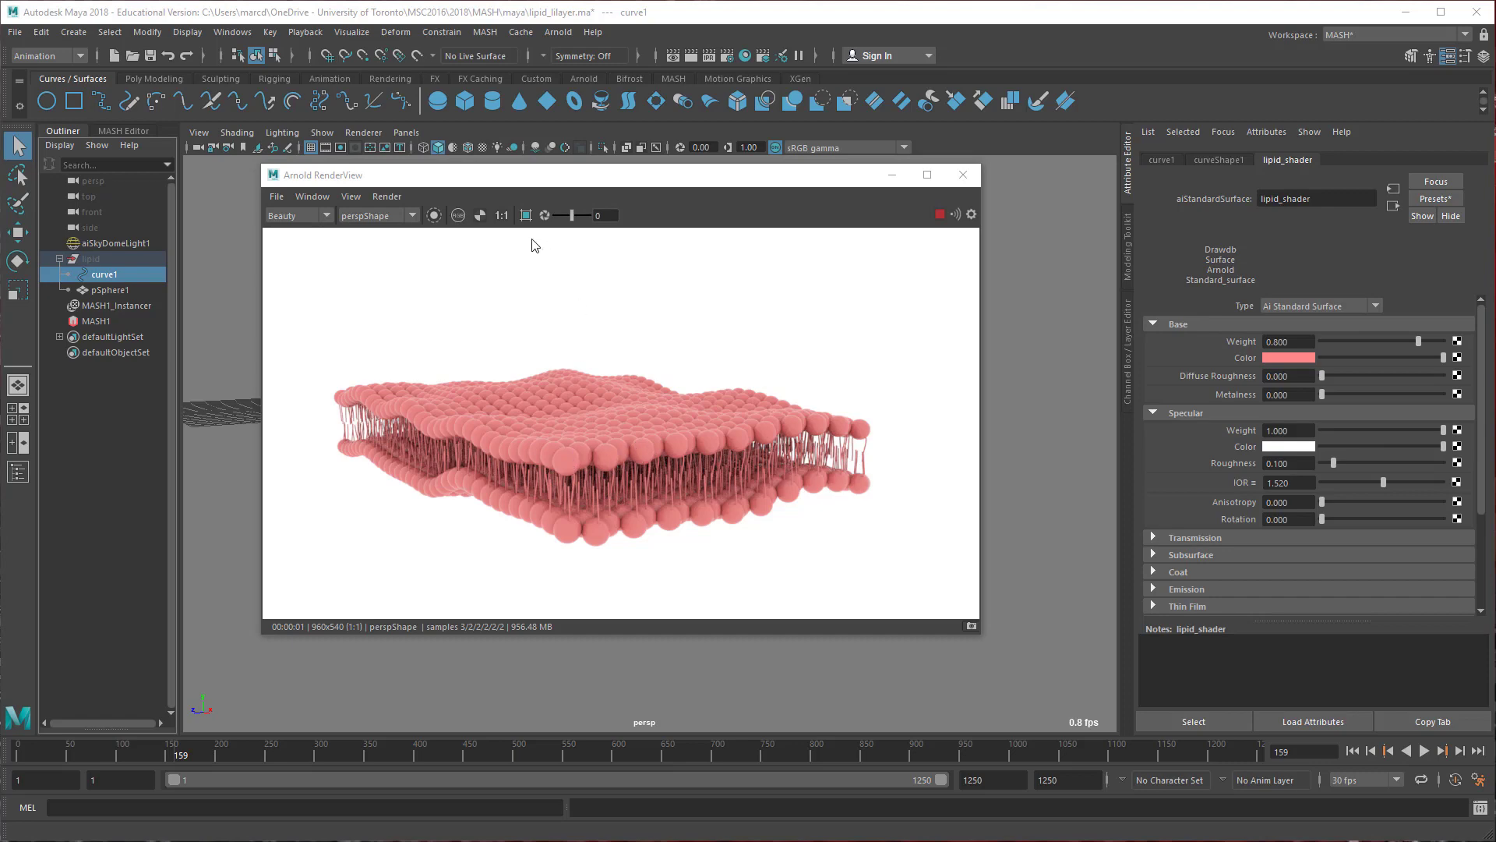
drag(509, 184, 577, 199)
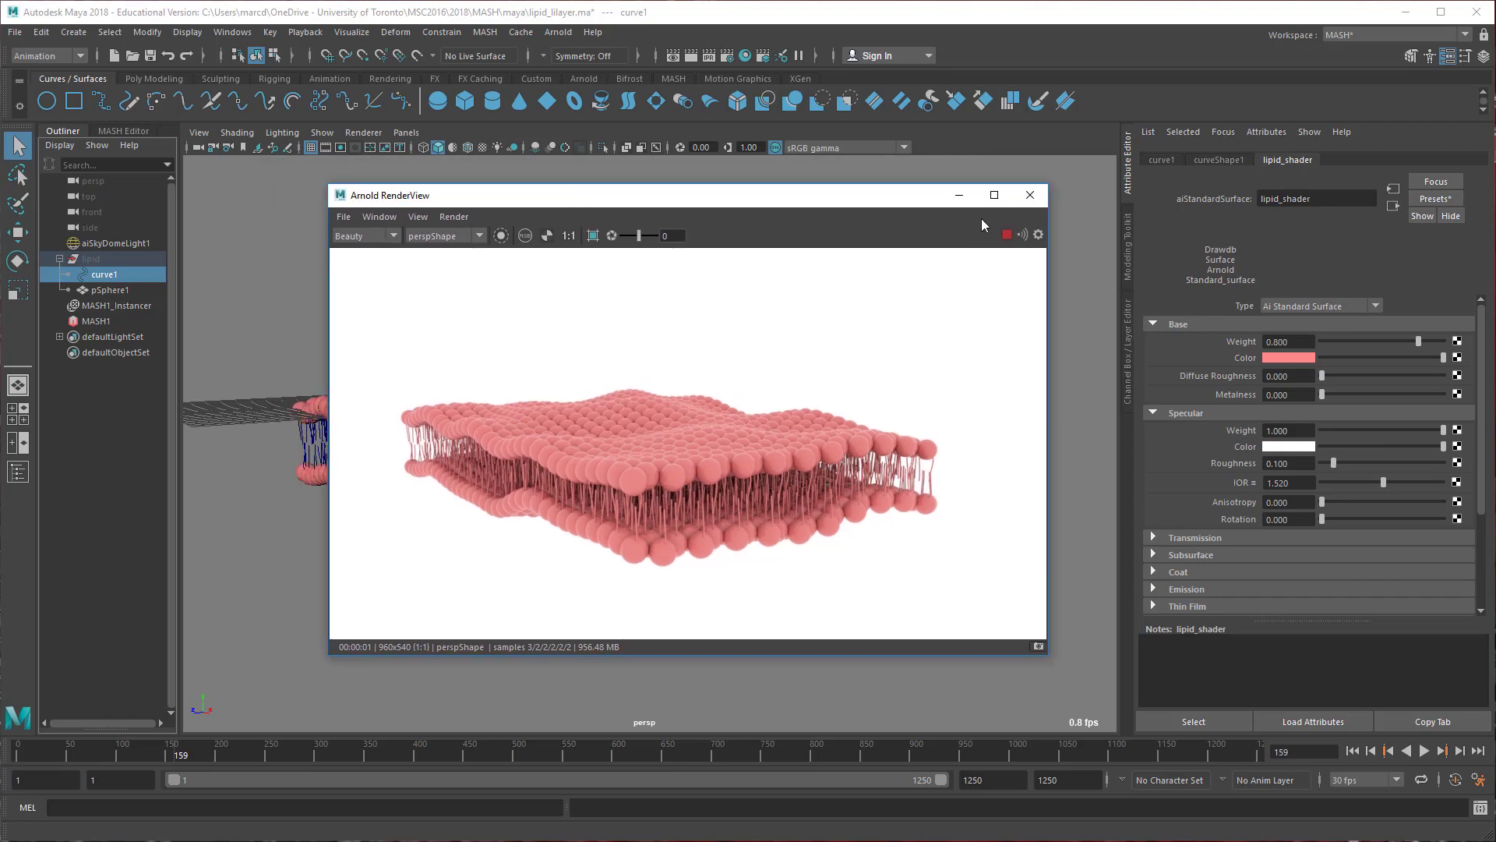
click(1033, 194)
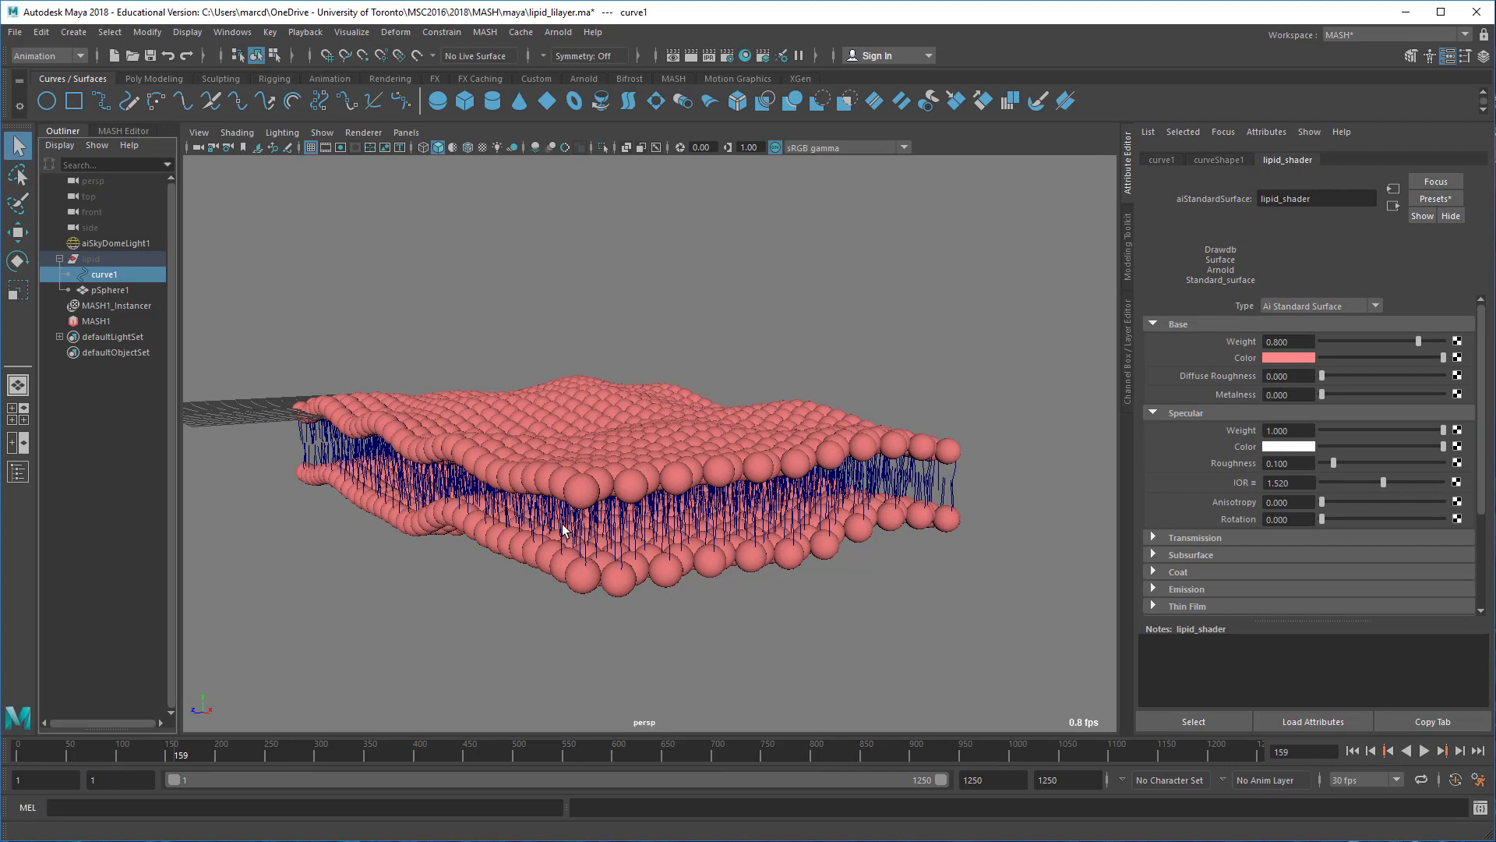
Unhide the original lipid group, inspect its sphere head and curve tails close up, and hide it again.
click(107, 258)
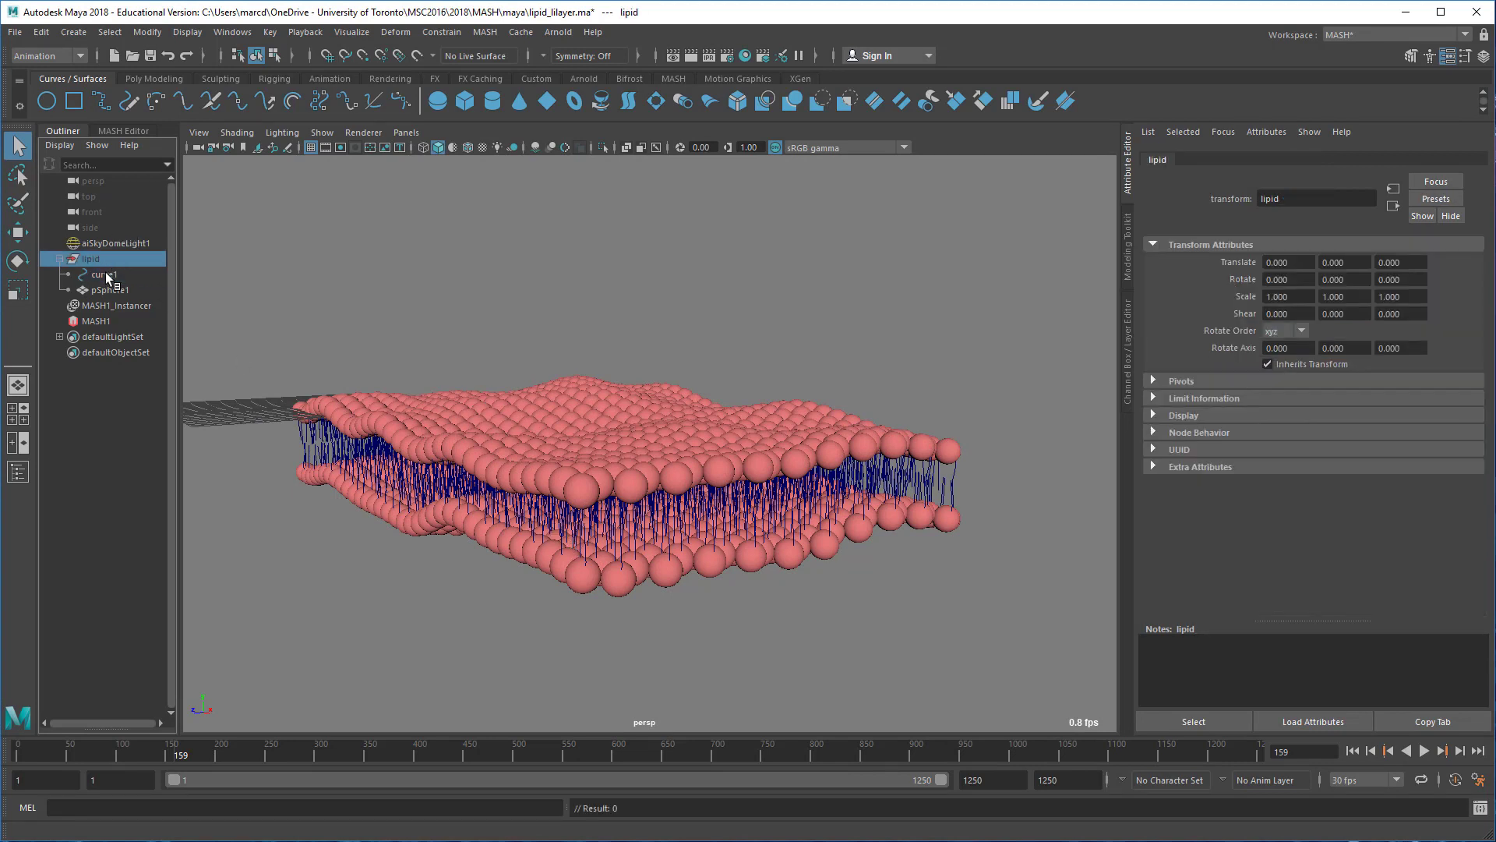
key(shift+h)
key(f)
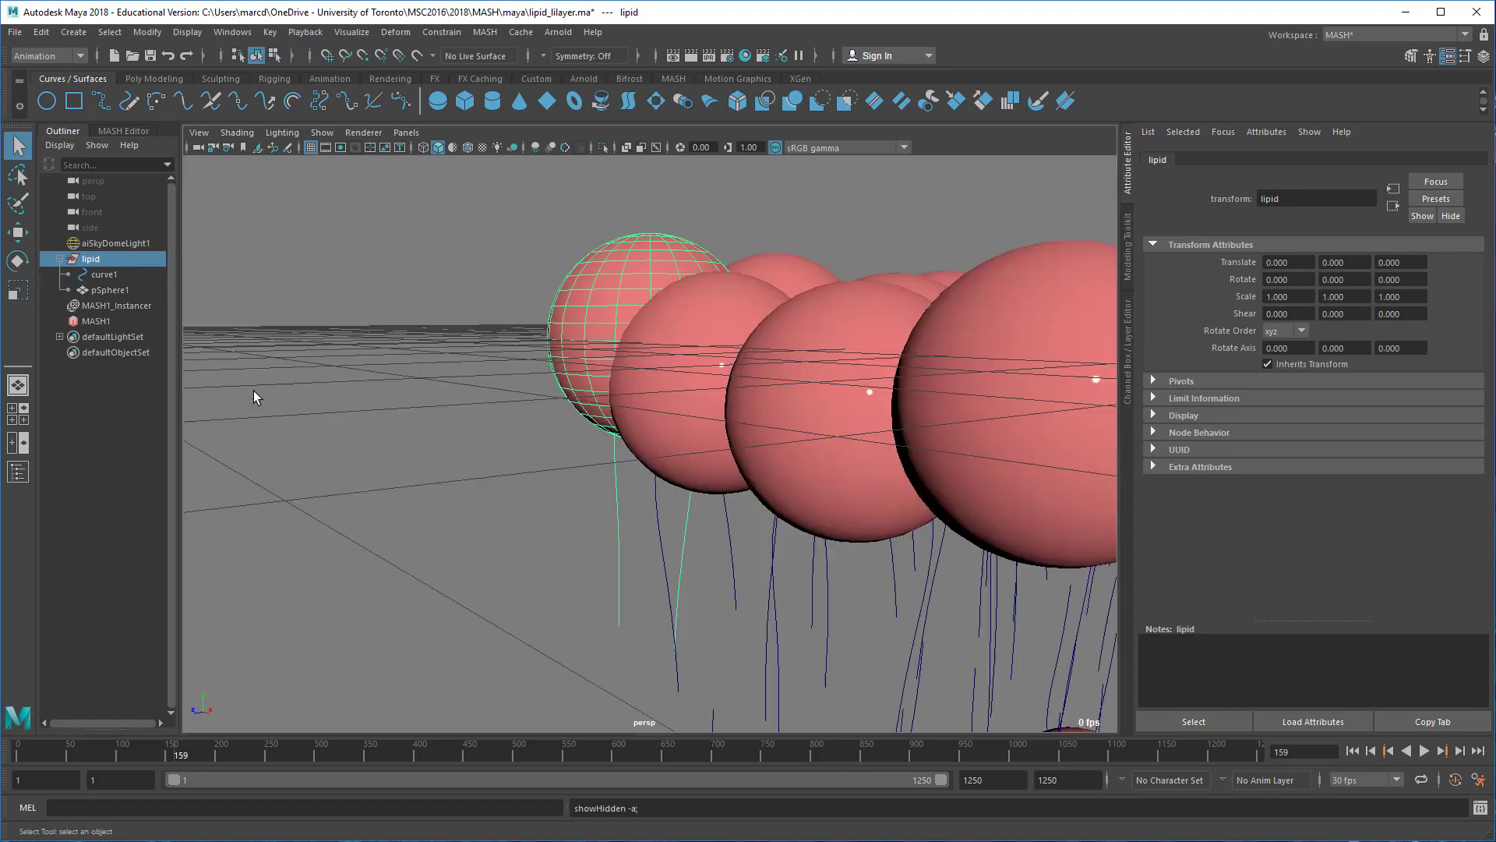
alt+drag(594, 471, 826, 469)
alt+drag(653, 496, 580, 474)
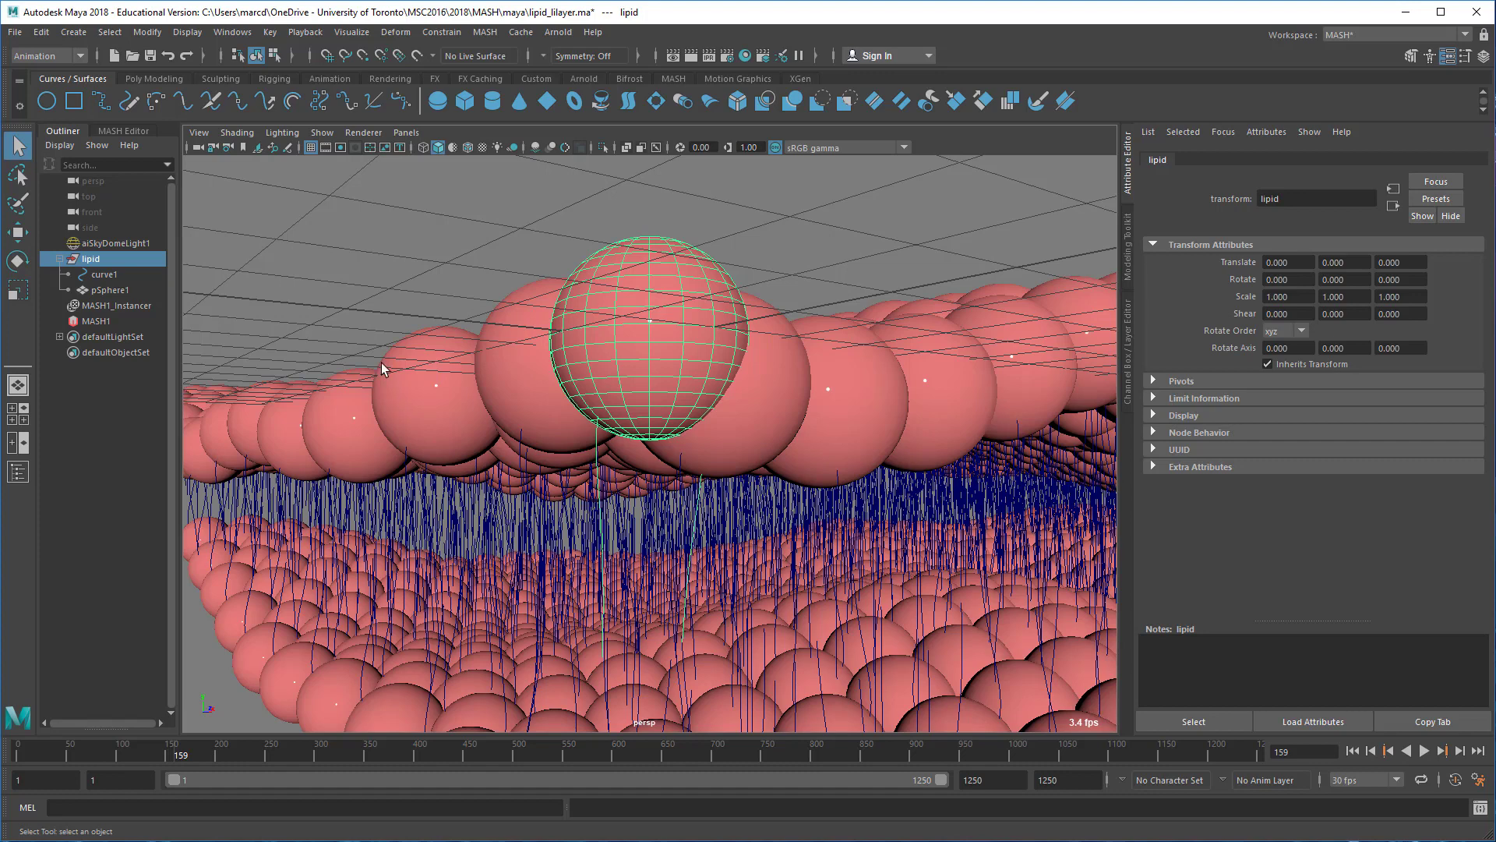
key(ctrl+h)
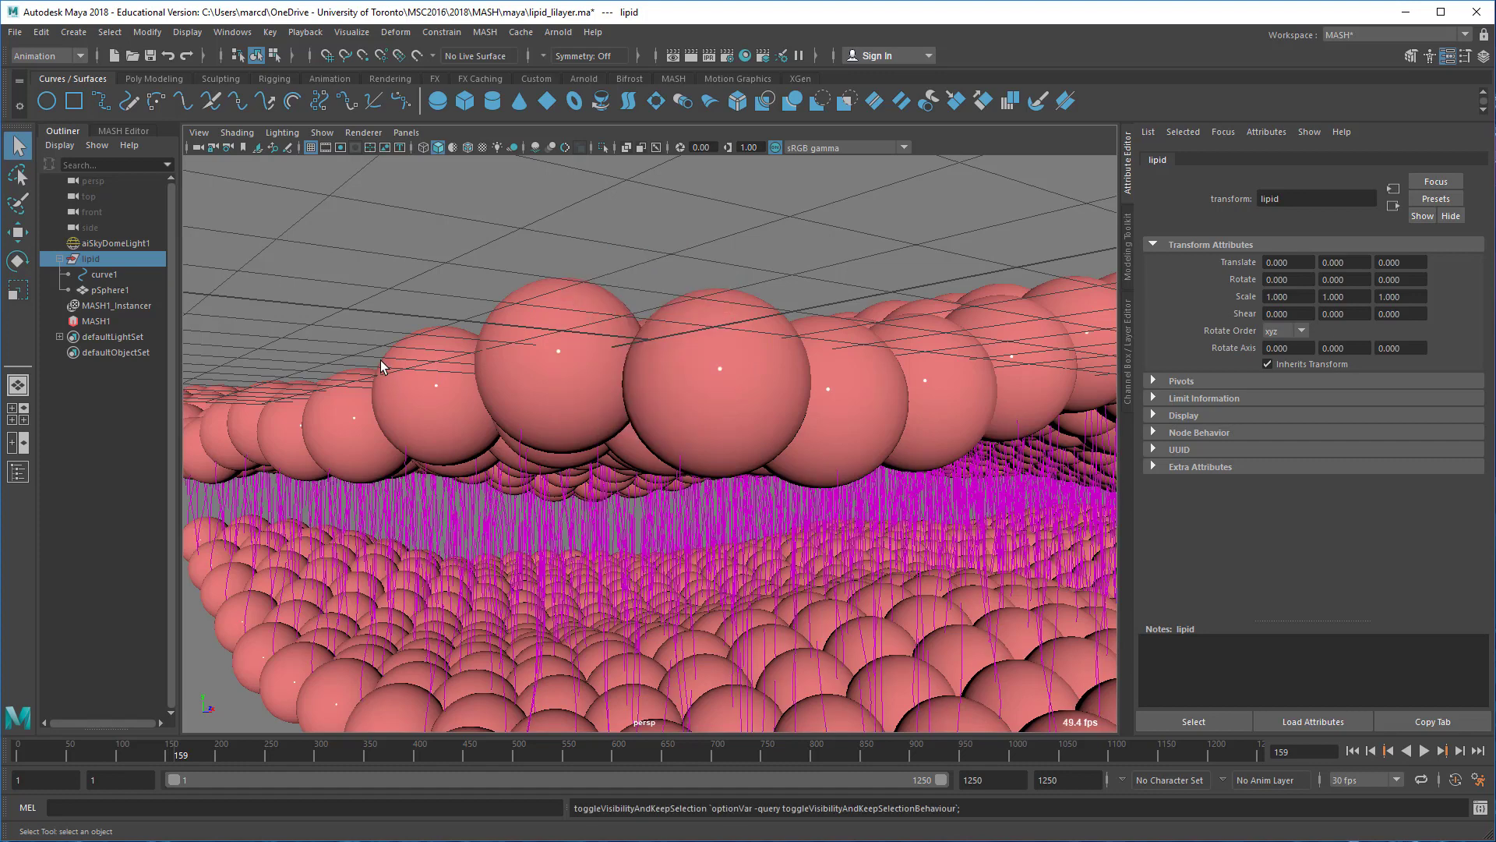
click(98, 321)
ctrl+click(108, 308)
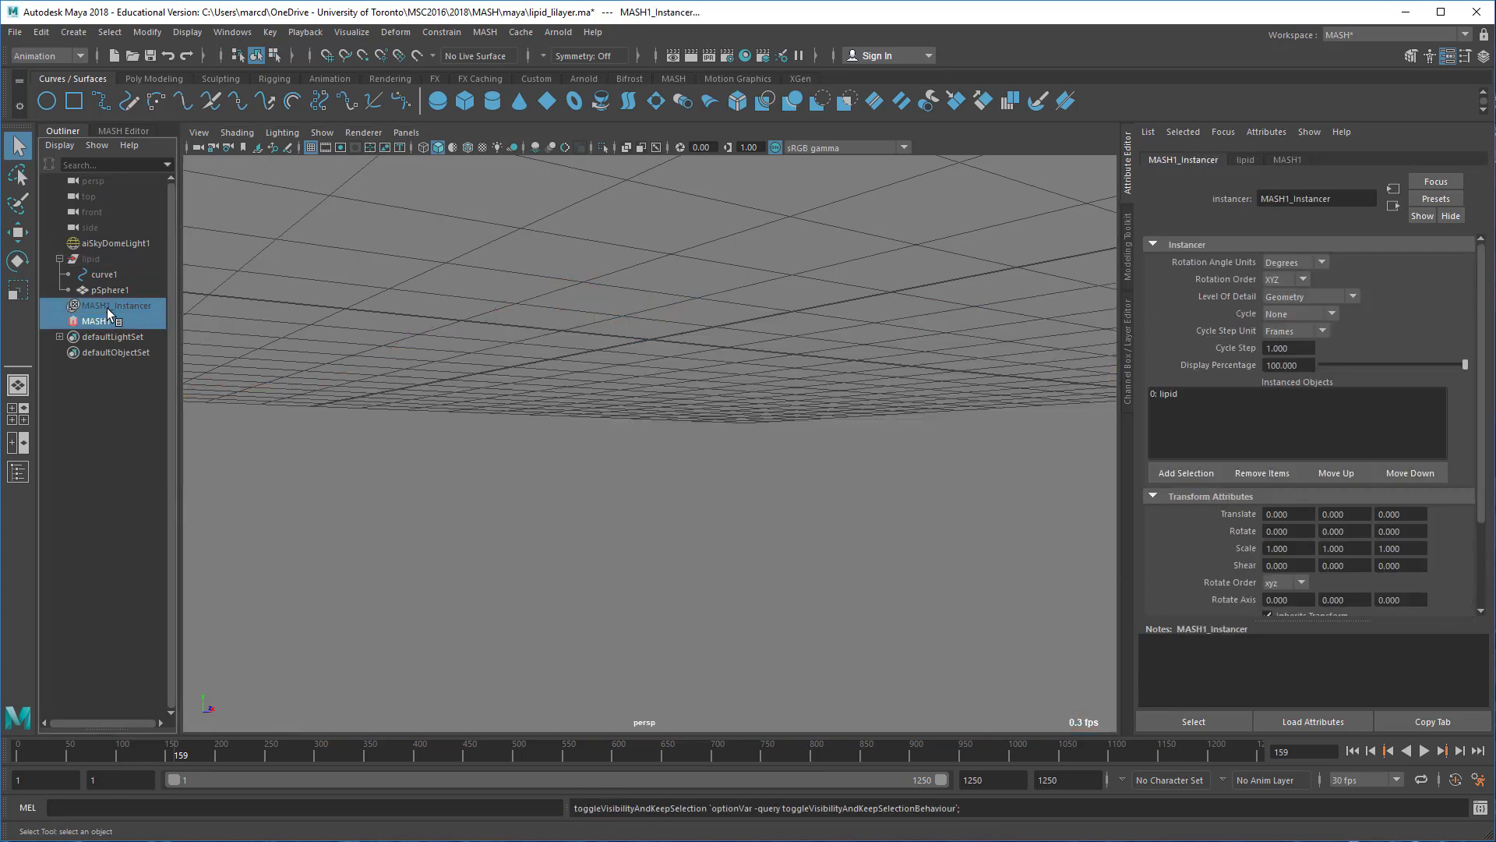
alt+drag(878, 571, 595, 451)
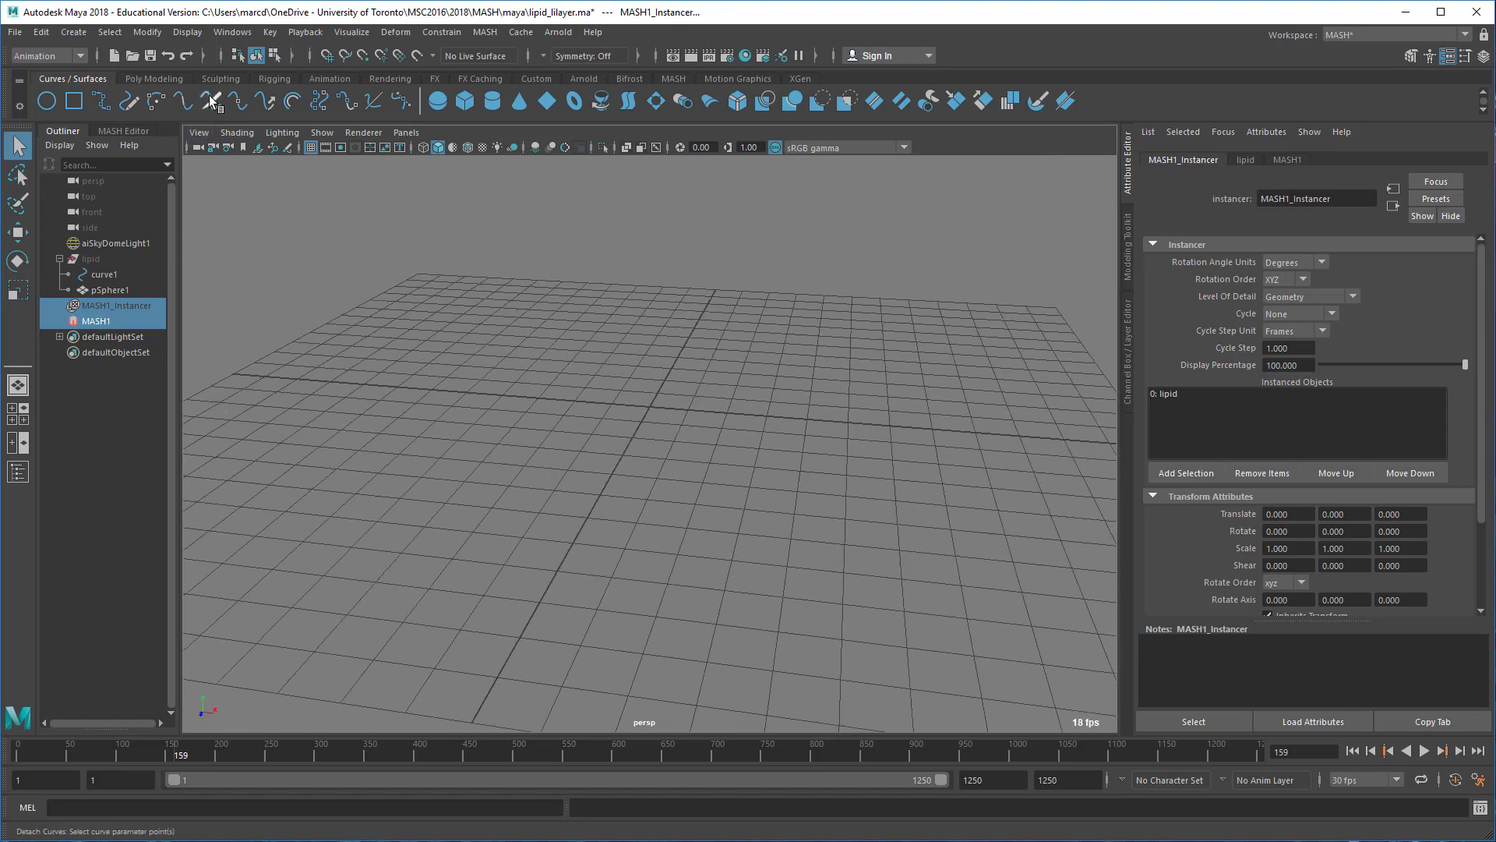
click(165, 80)
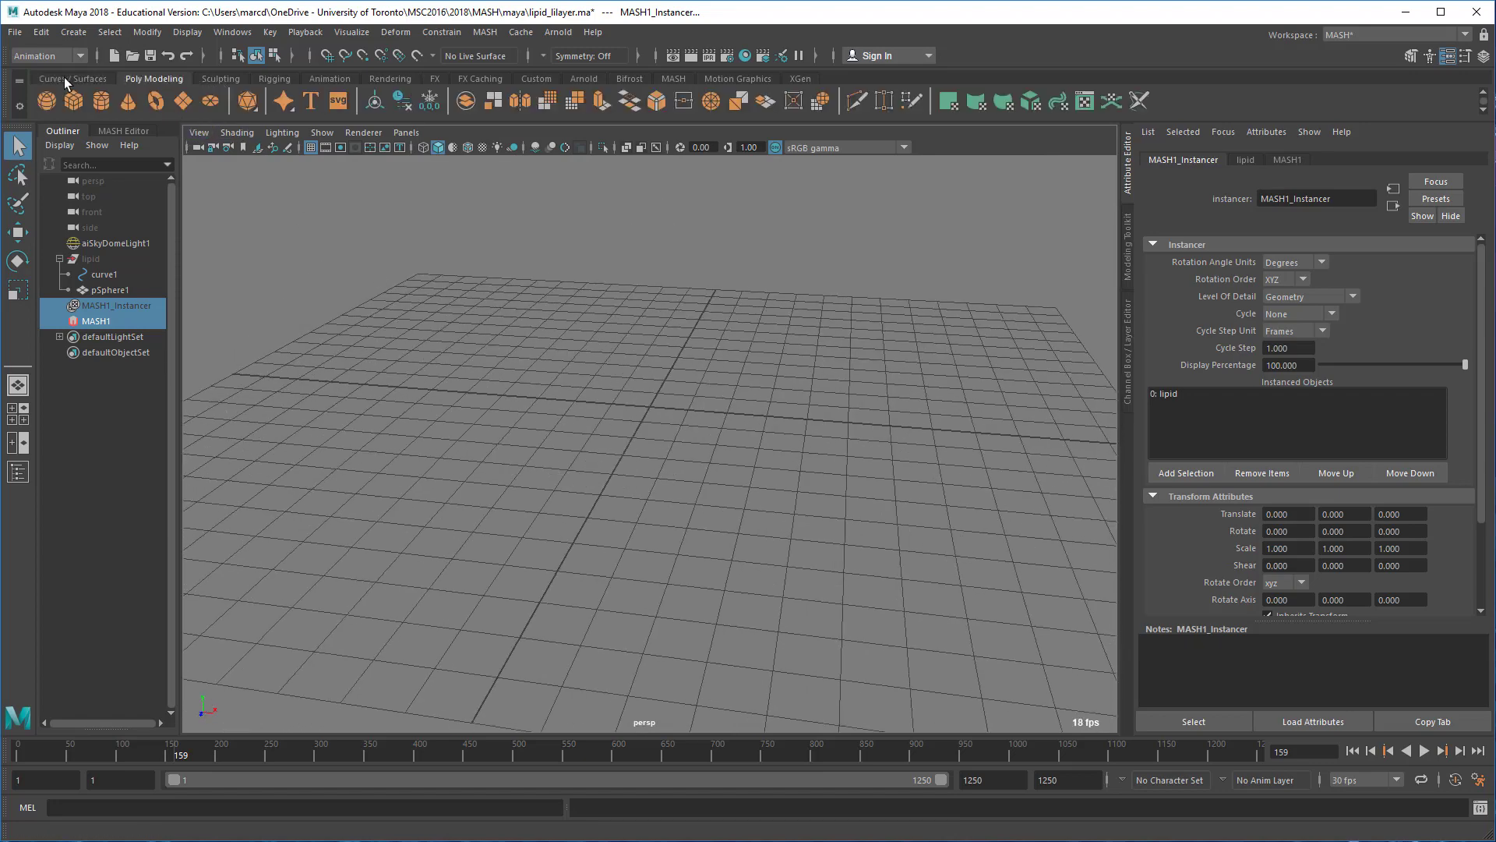
Show MASH1_Instancer again and play back the wave animation of the whole lipid bilayer.
click(118, 309)
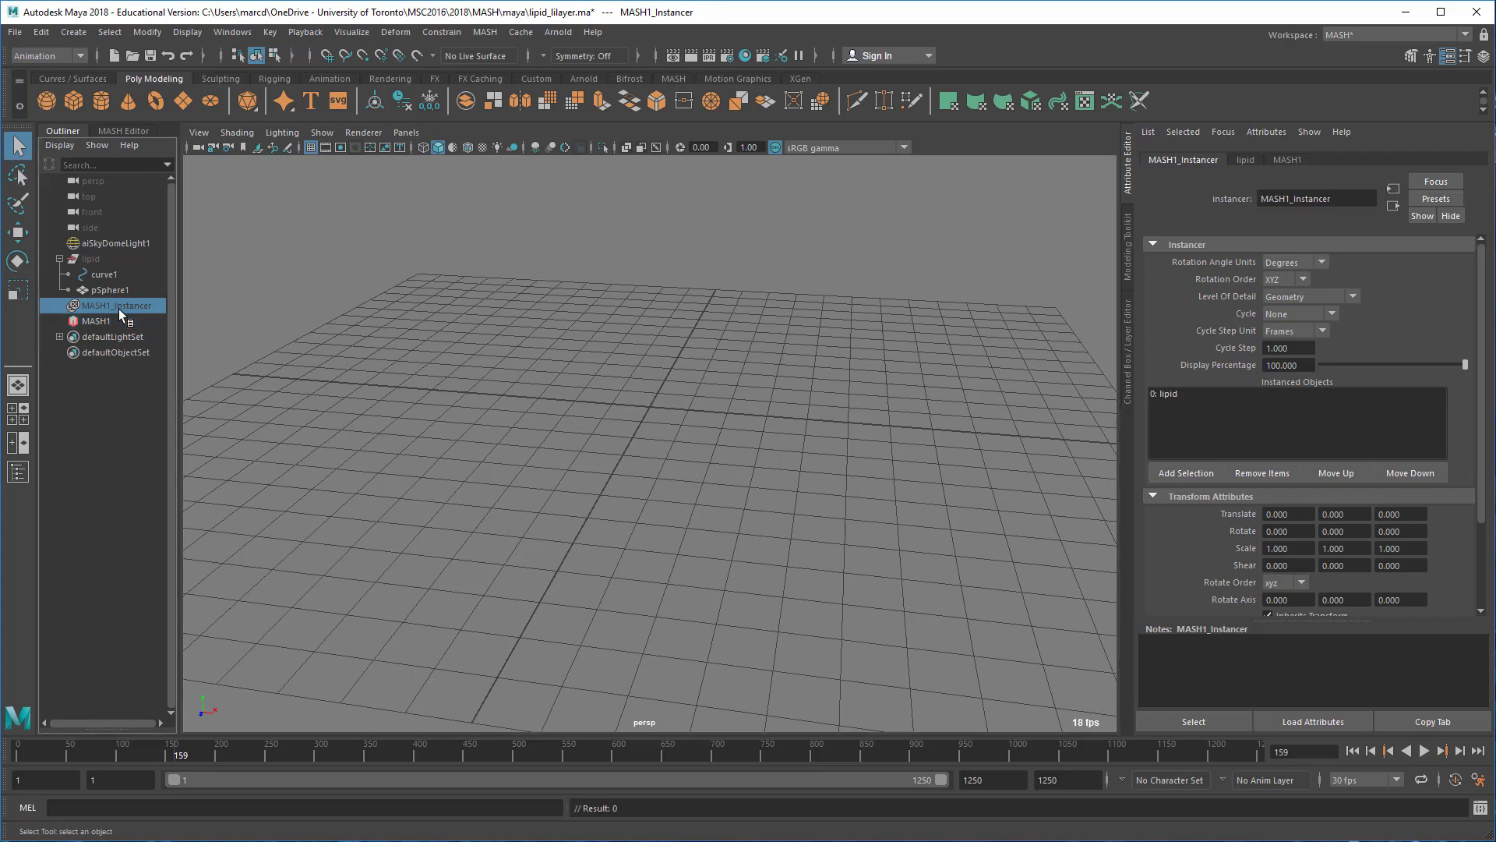
key(shift+h)
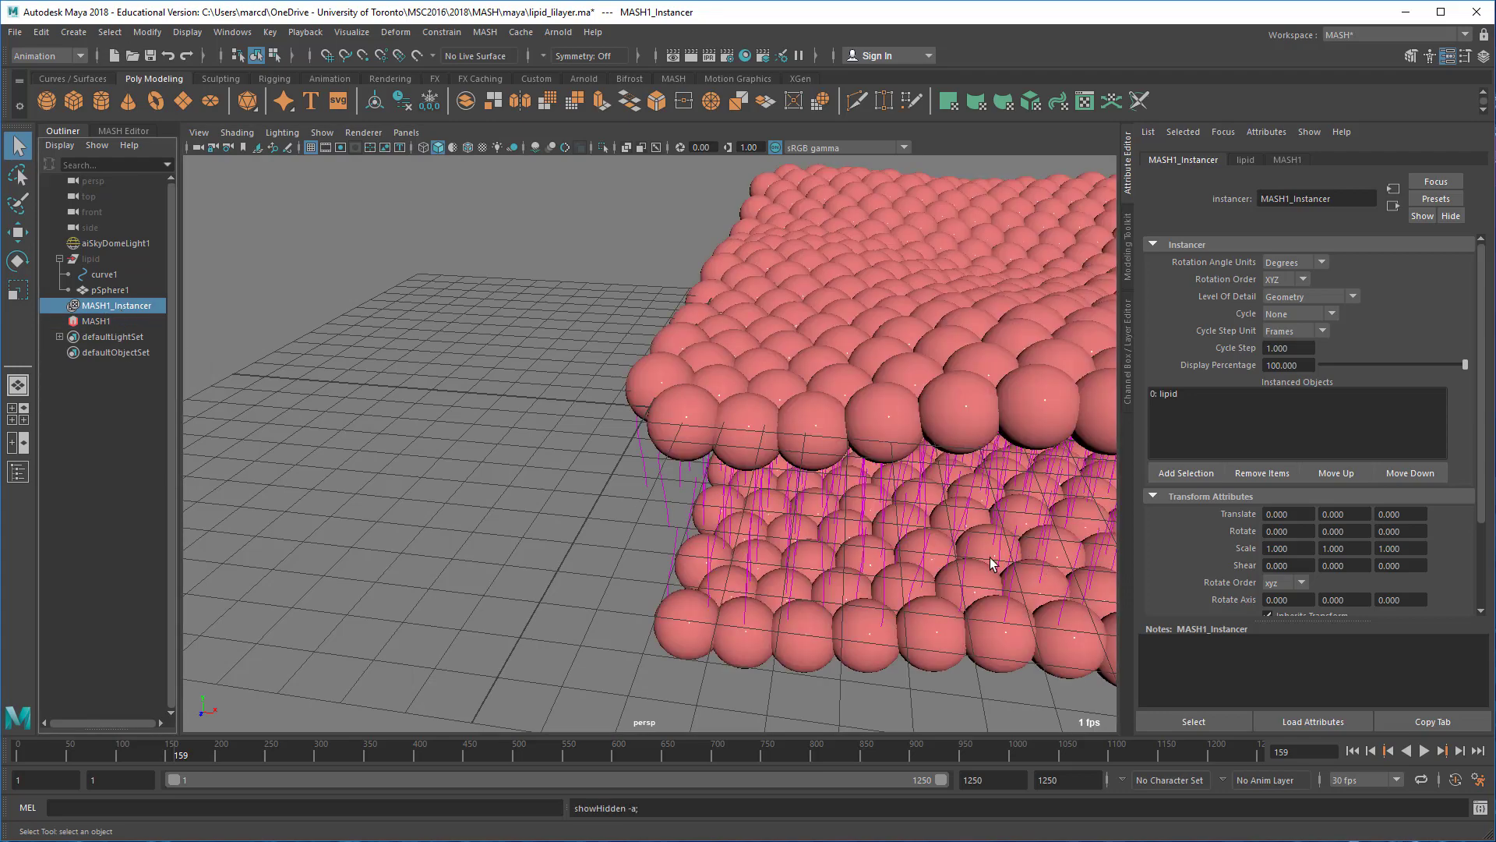
key(f)
click(728, 438)
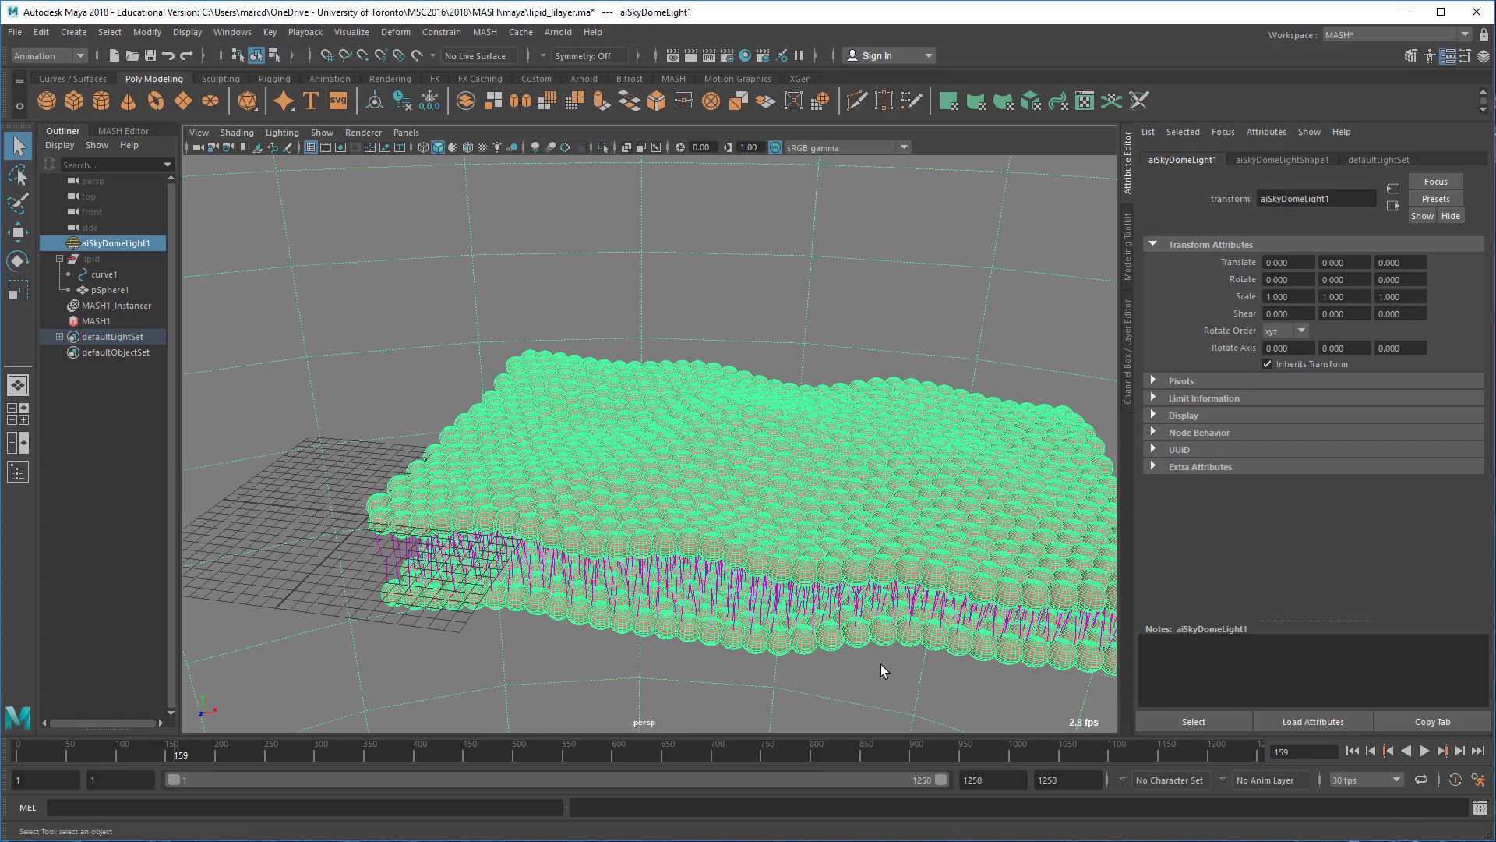
click(123, 499)
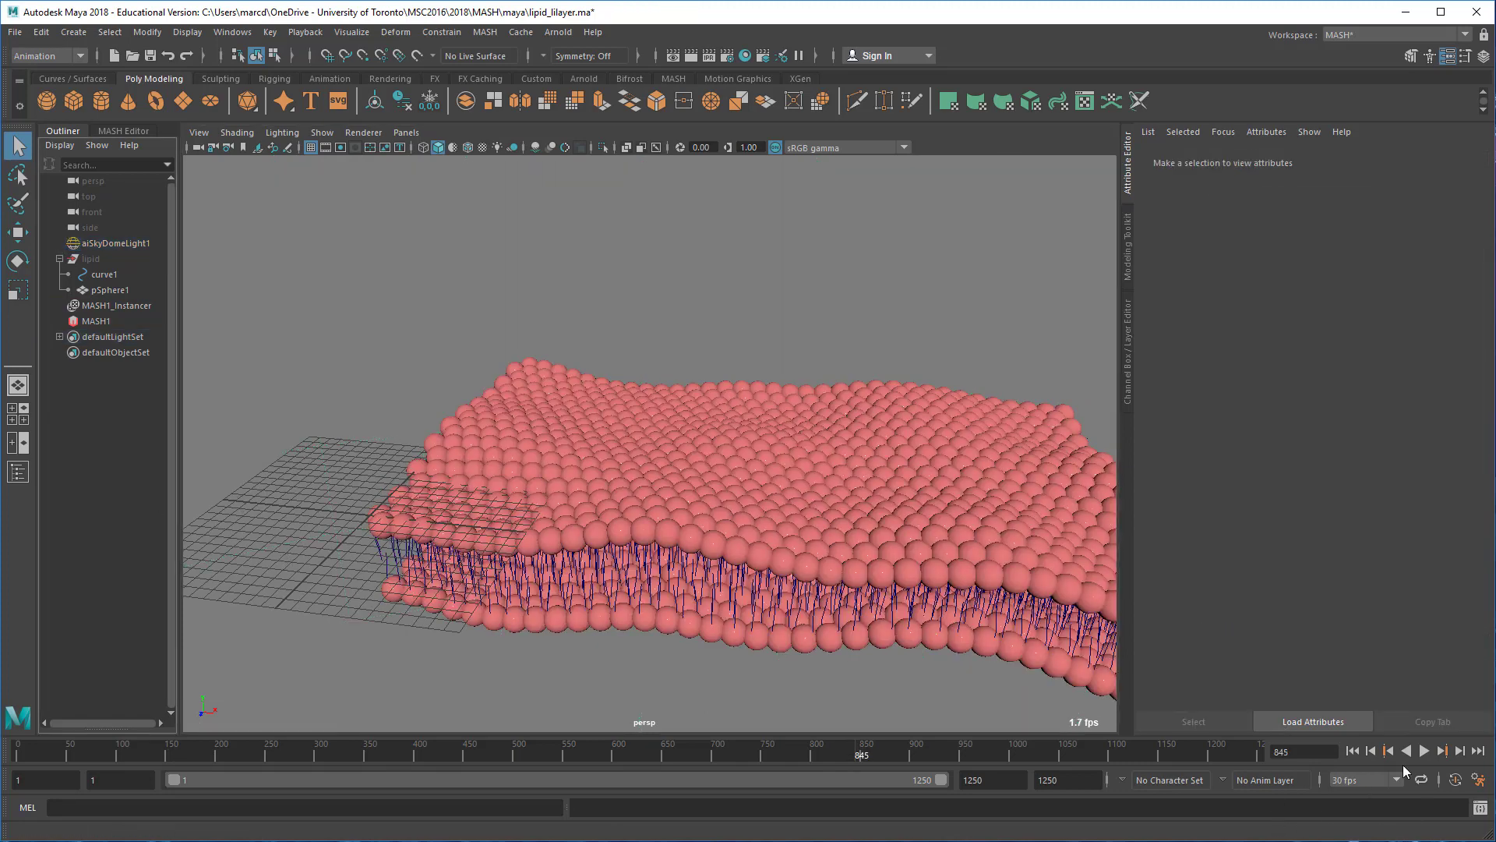
click(1424, 751)
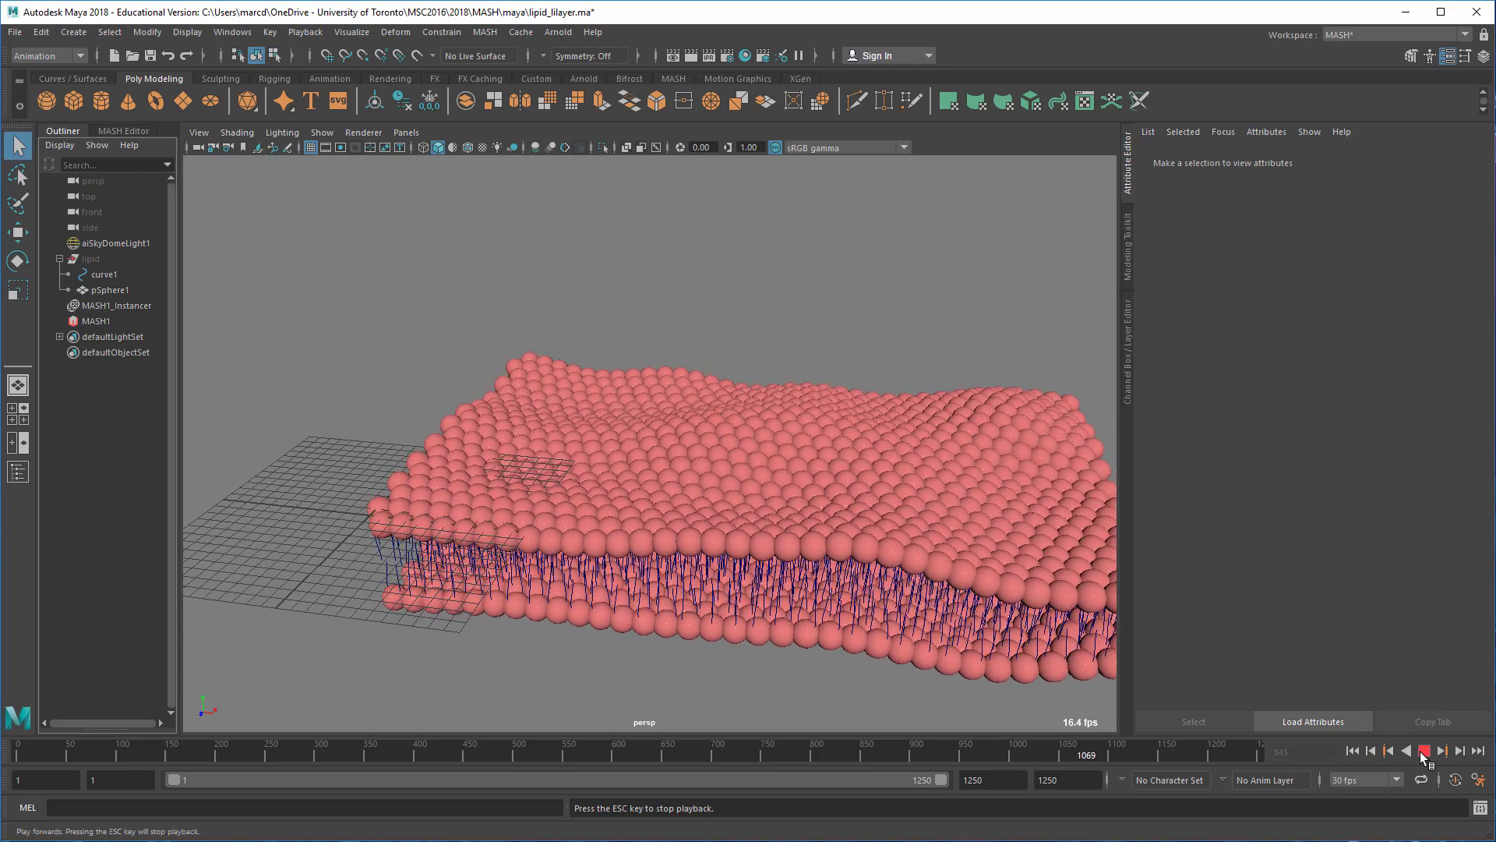
click(1424, 751)
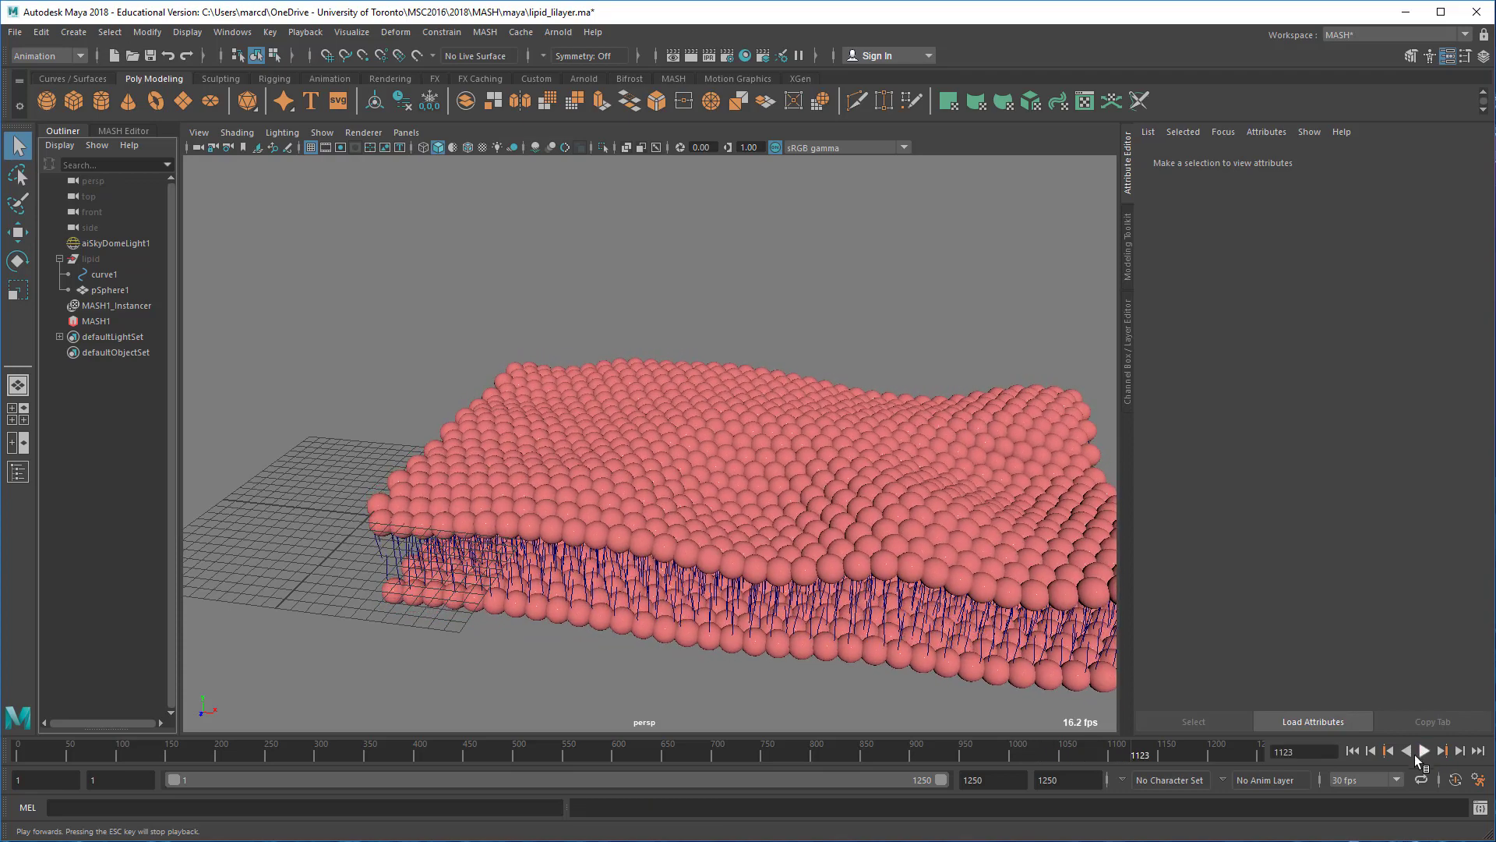
Hide the existing MASH1 network and MASH1_Instancer to leave an empty workspace.
click(133, 320)
ctrl+click(131, 306)
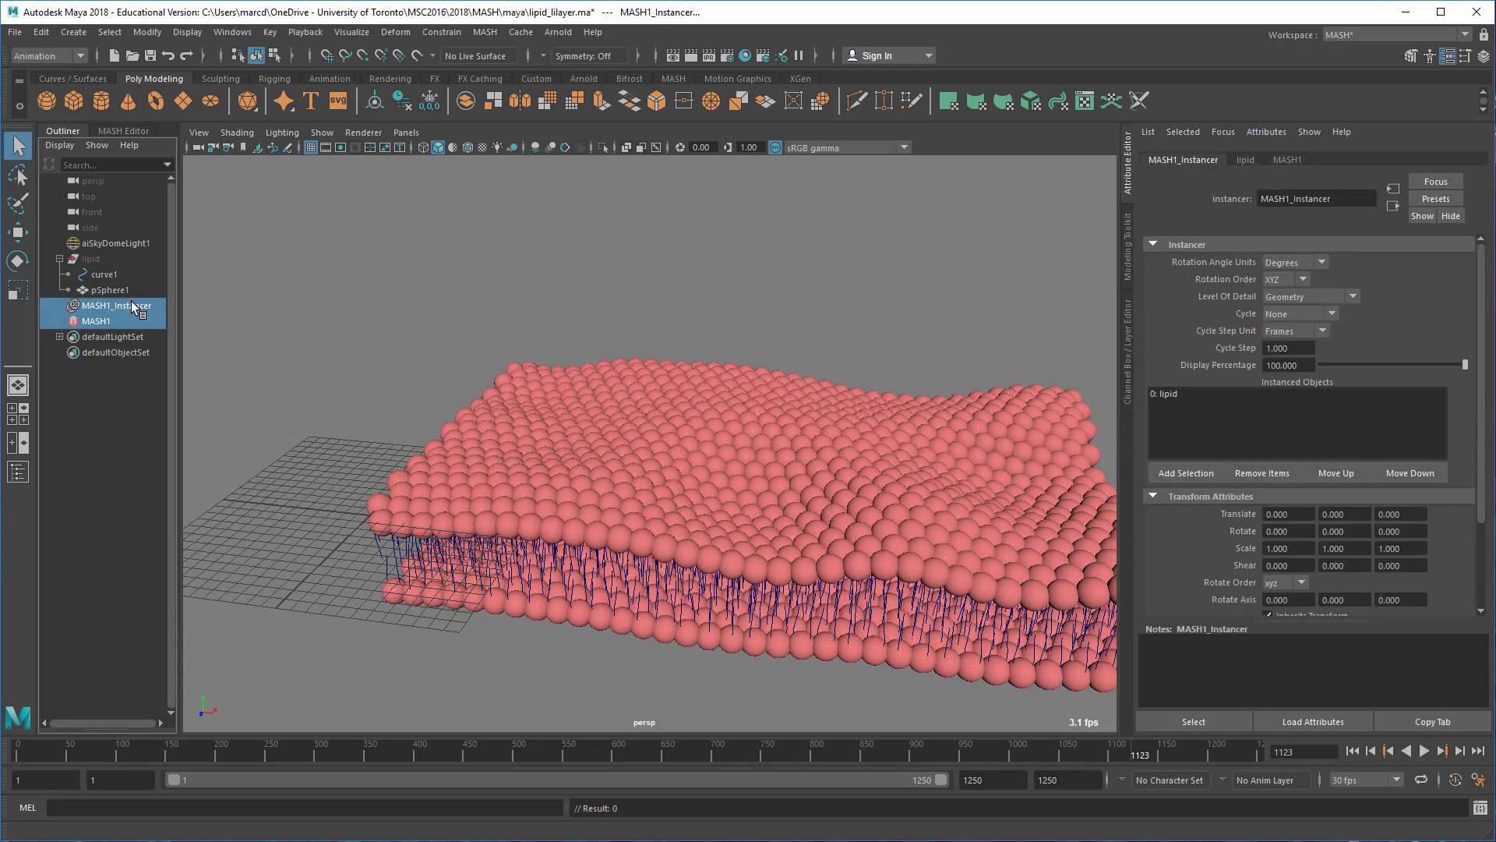
key(ctrl+h)
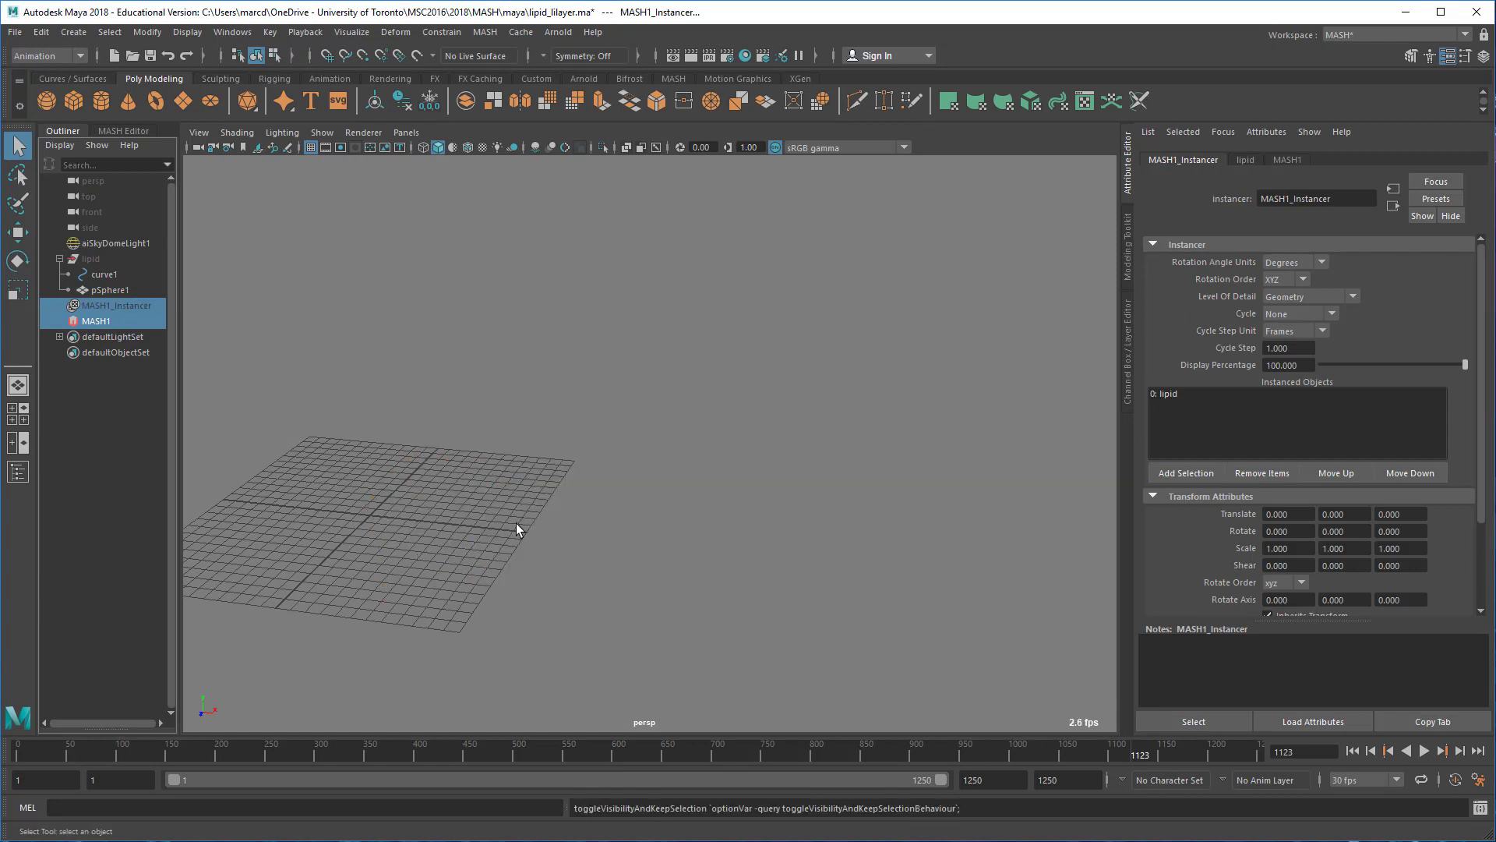
key(f)
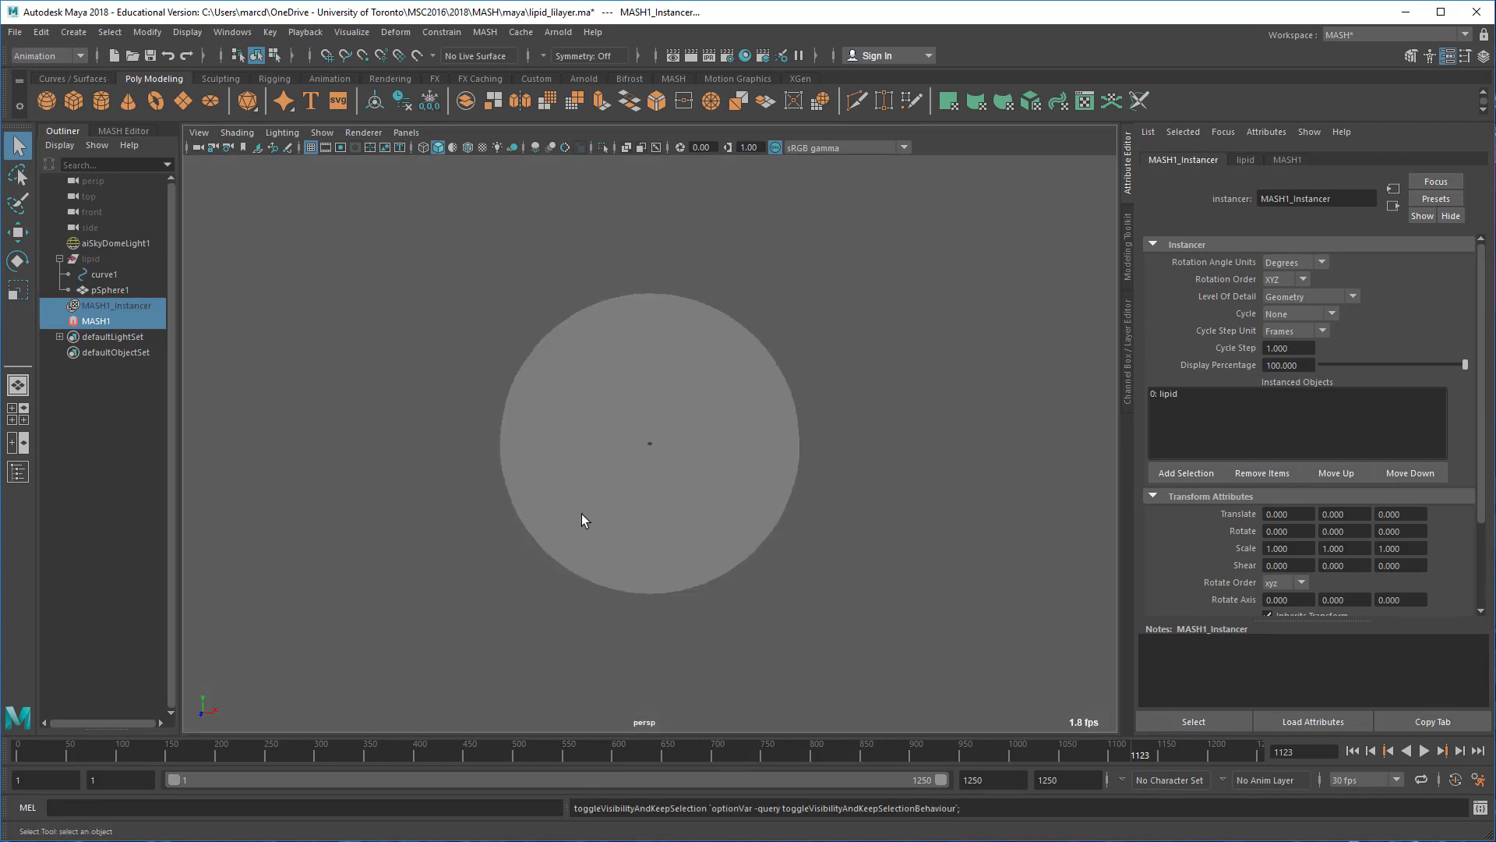
Create a polygon sphere at the origin and name it lipidHead.
click(46, 100)
alt+drag(722, 597, 639, 431)
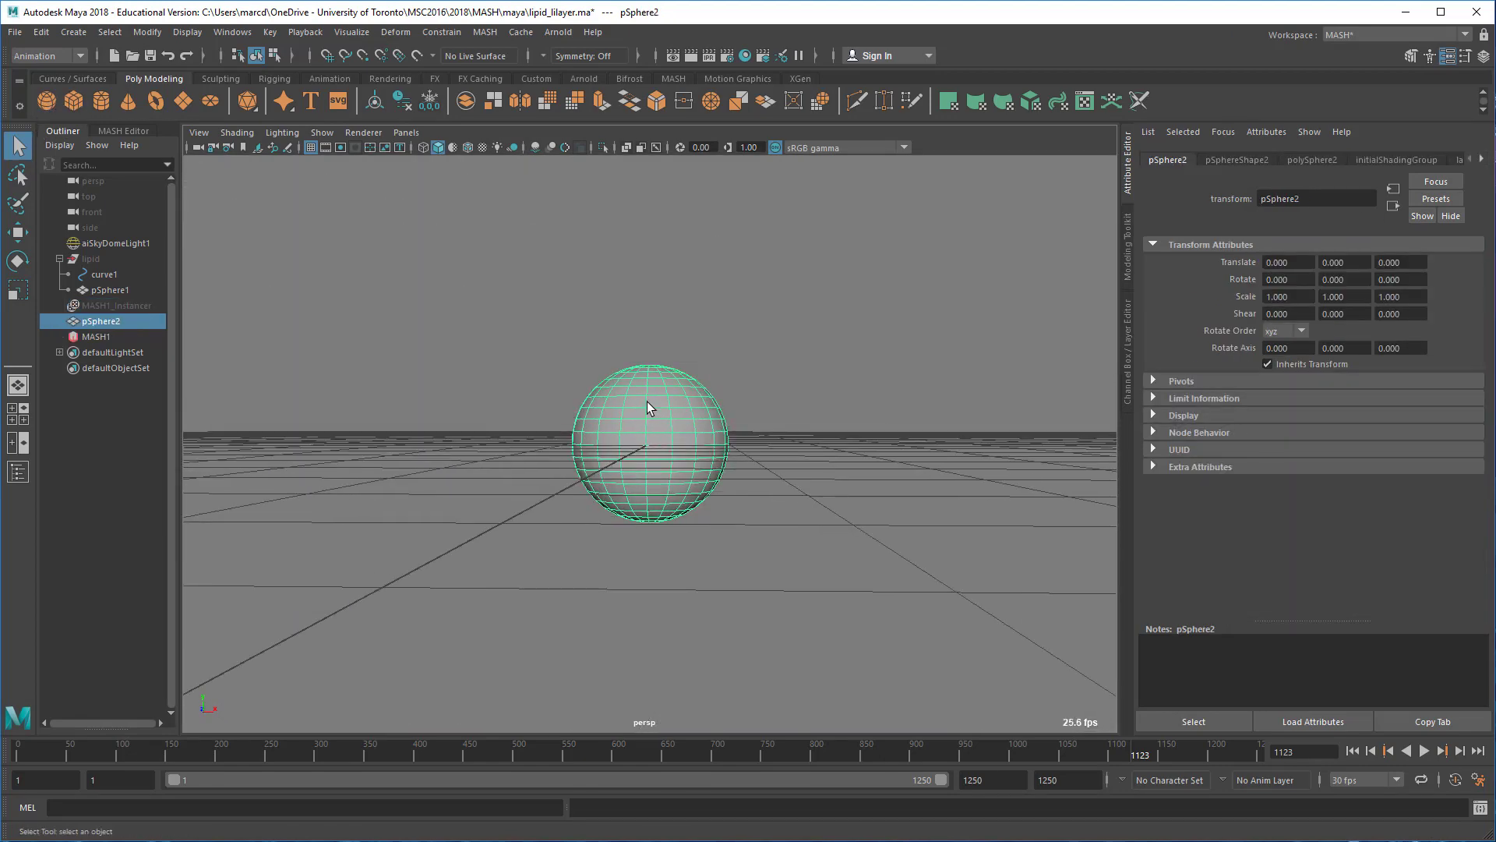
double_click(1278, 198)
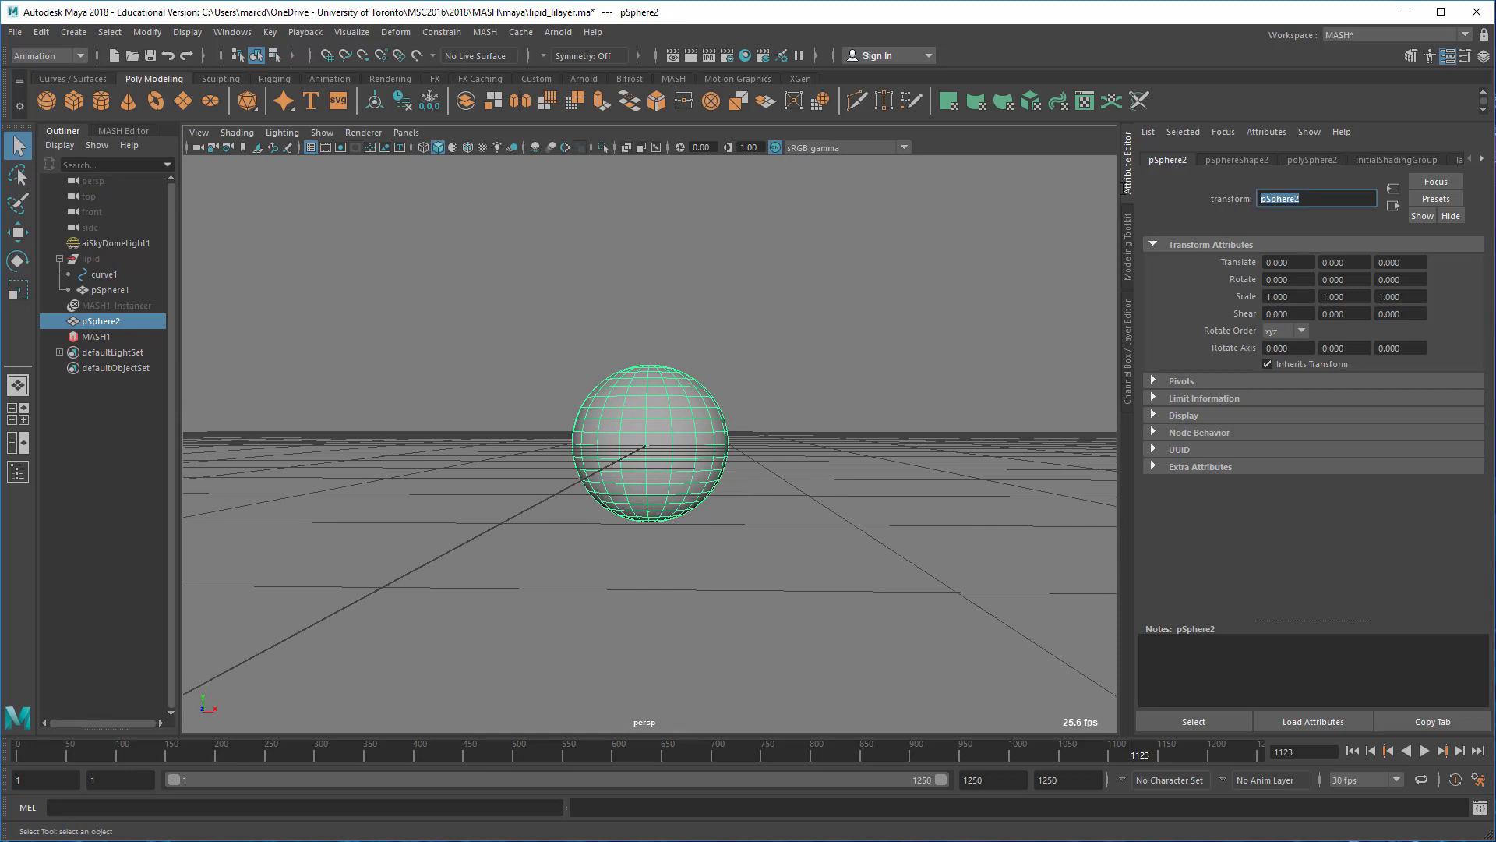
text(lipidHead)
key(Return)
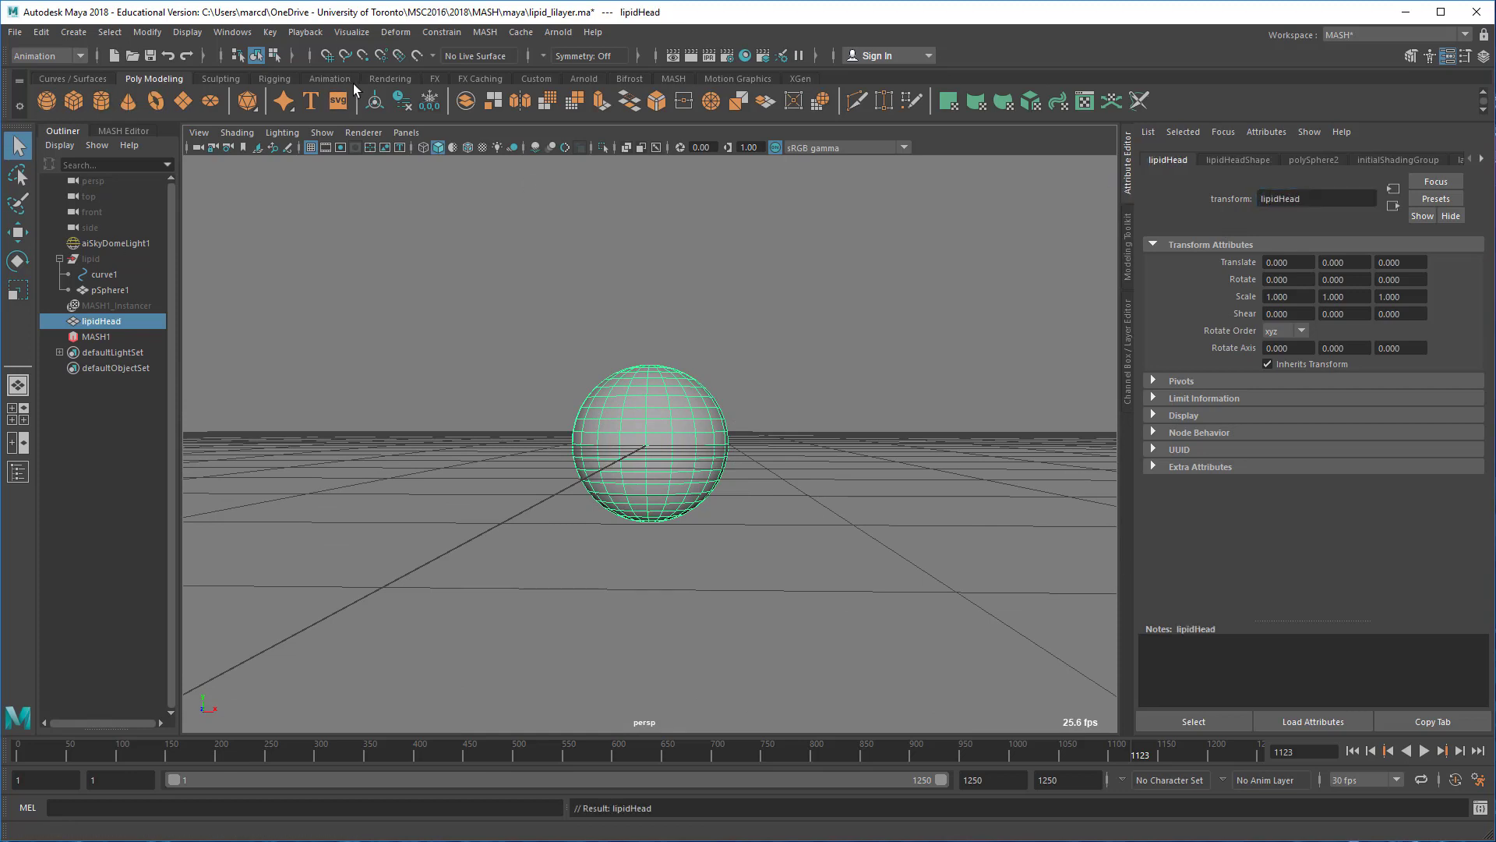
Freeze the transformations of lipidHead and switch to the front view.
click(538, 79)
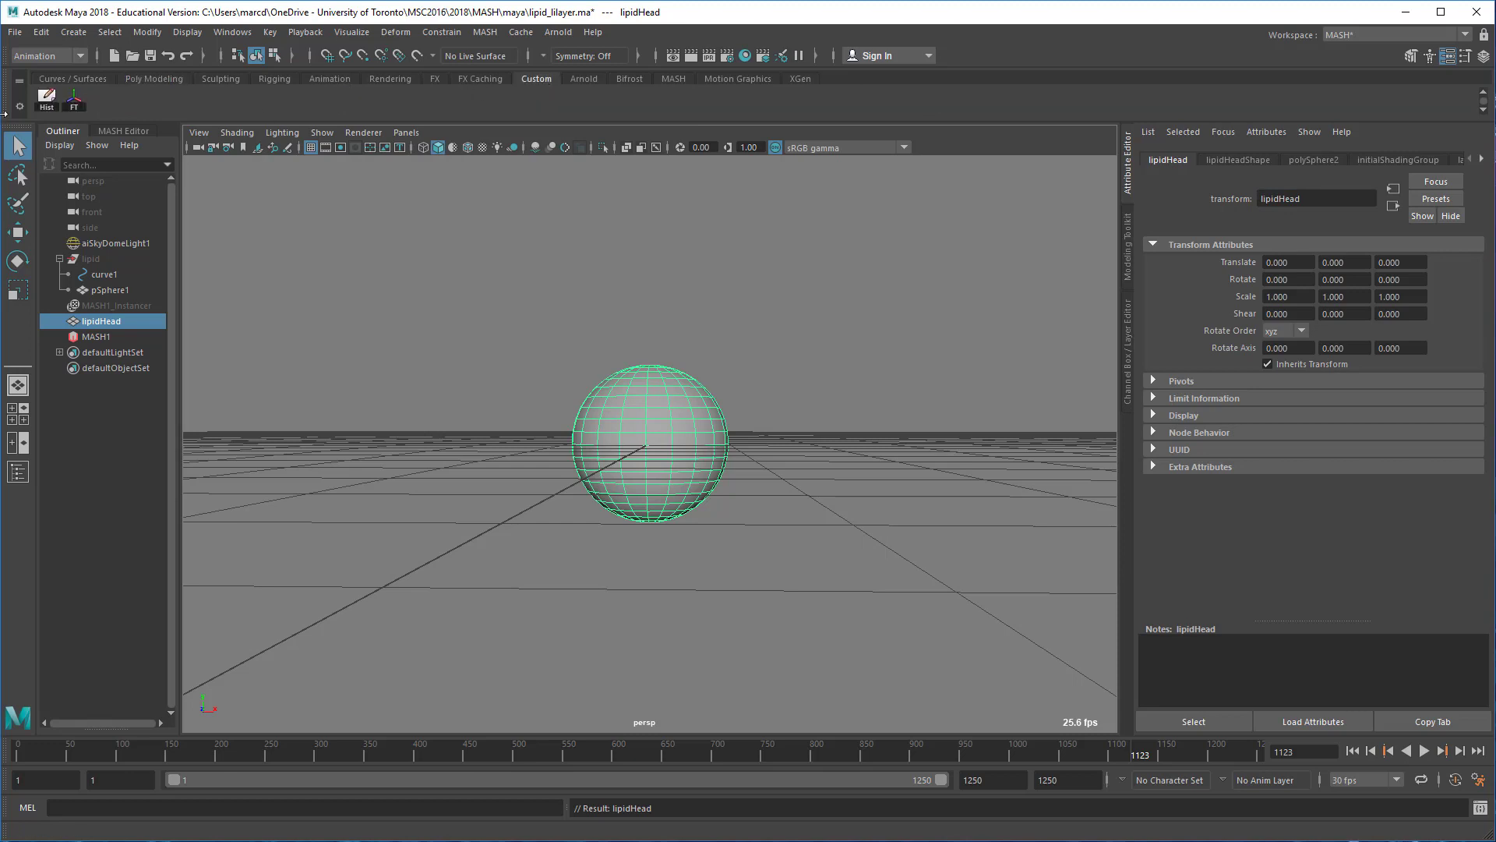
click(74, 99)
key(space)
key(space)
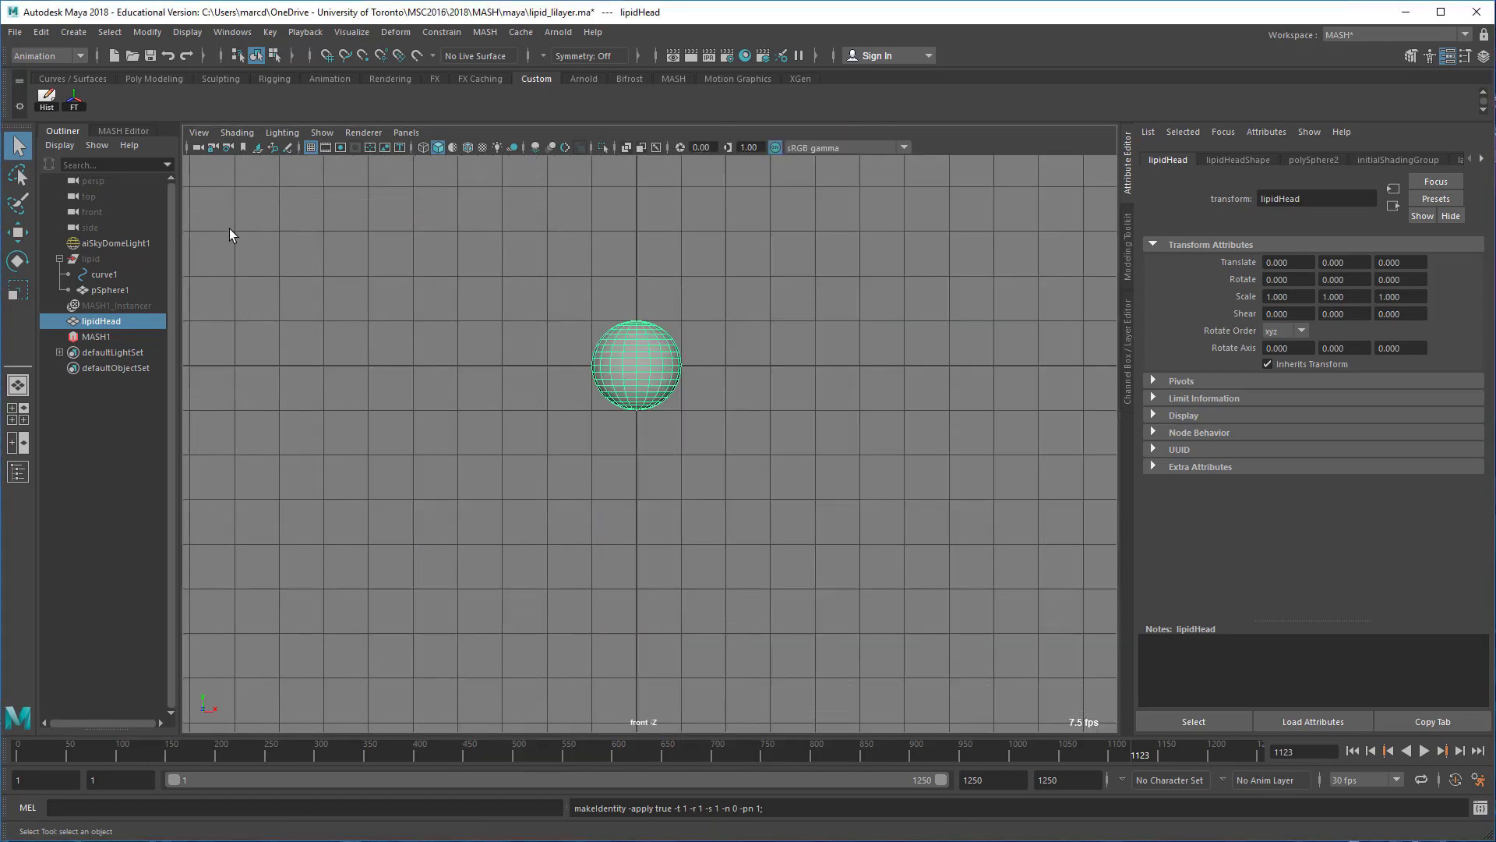
Draw an inverted-U CV curve with nine points through the sphere's lower half, leaving two parallel tails about 2 grid units long.
click(73, 32)
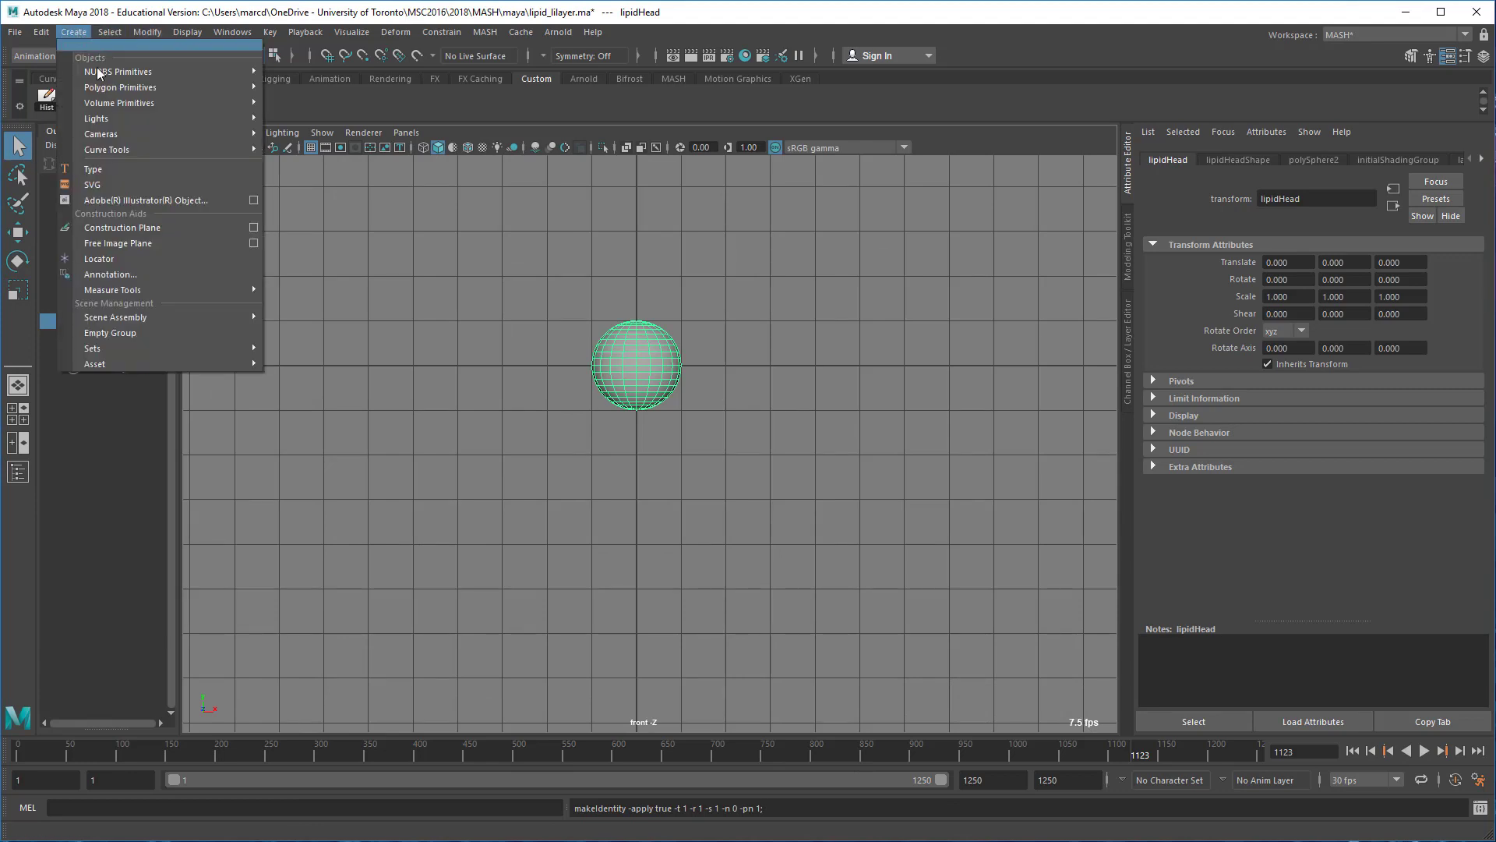
mouse_move(137, 154)
click(370, 158)
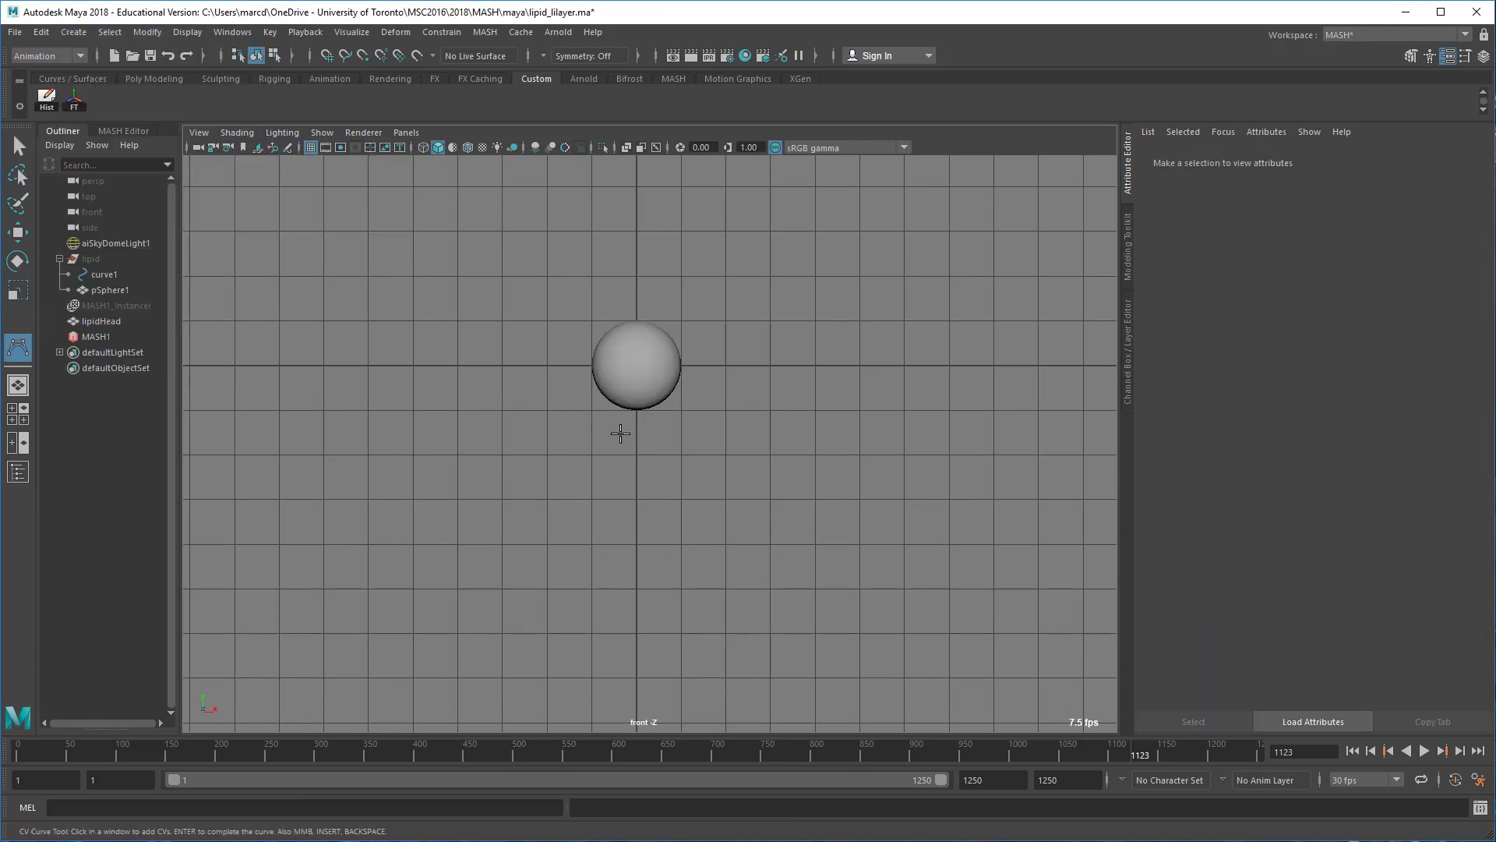
click(611, 494)
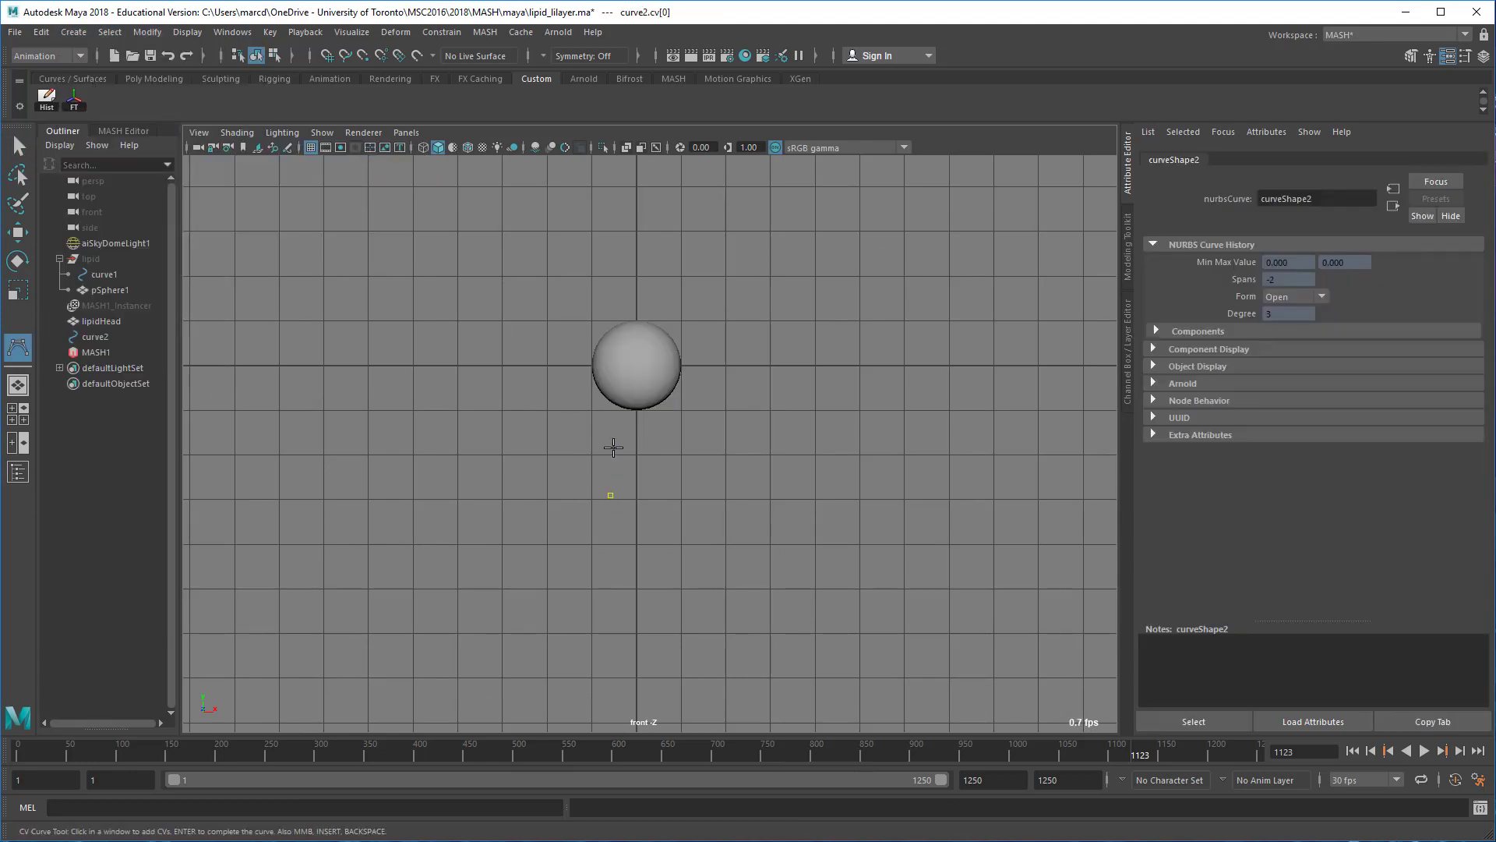
click(614, 444)
click(607, 403)
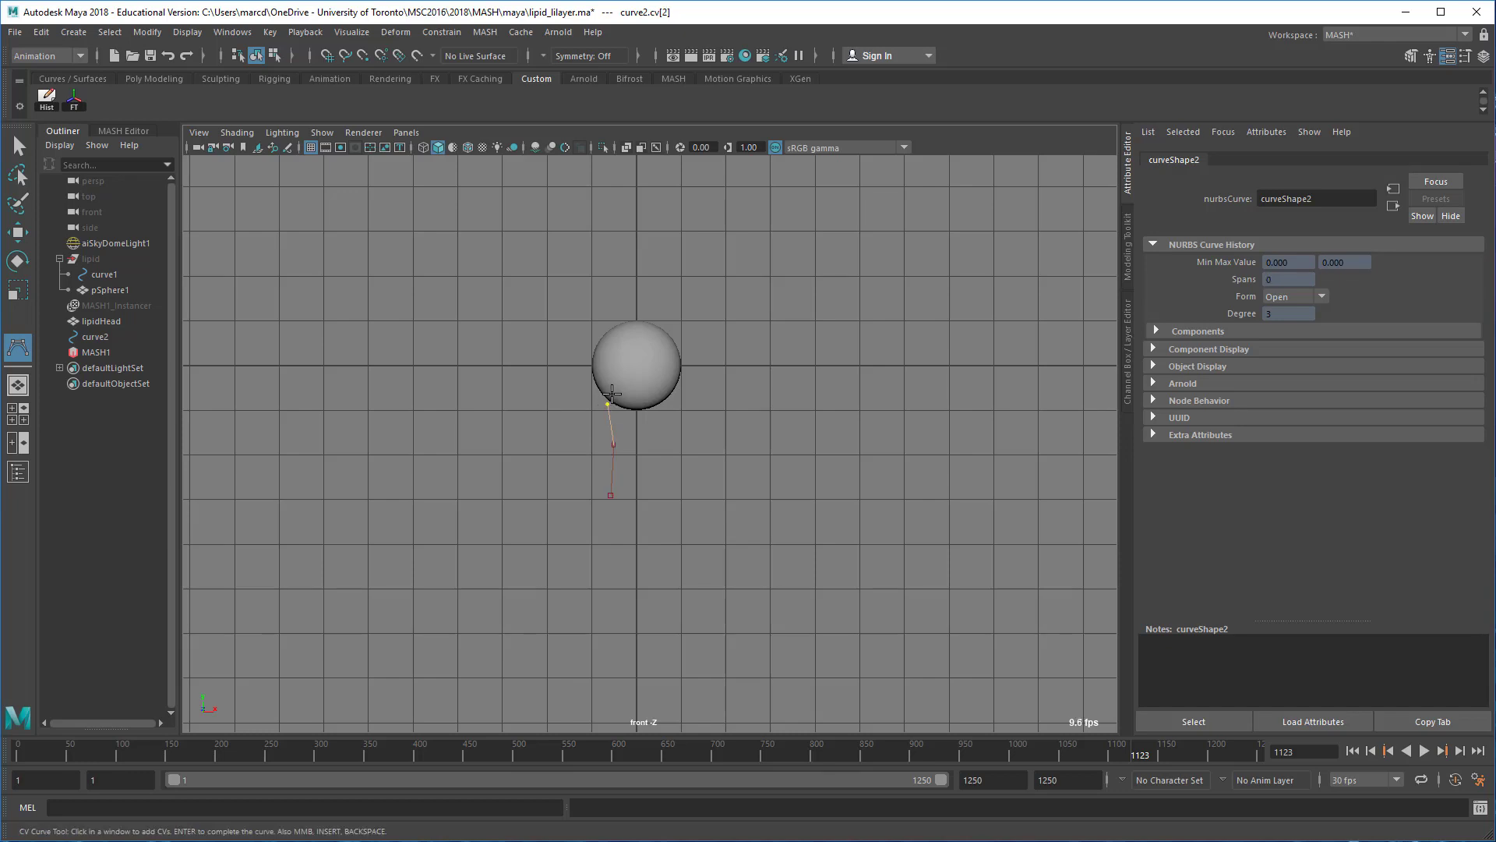
click(652, 376)
click(667, 401)
click(665, 428)
click(664, 438)
click(665, 468)
click(666, 495)
key(Return)
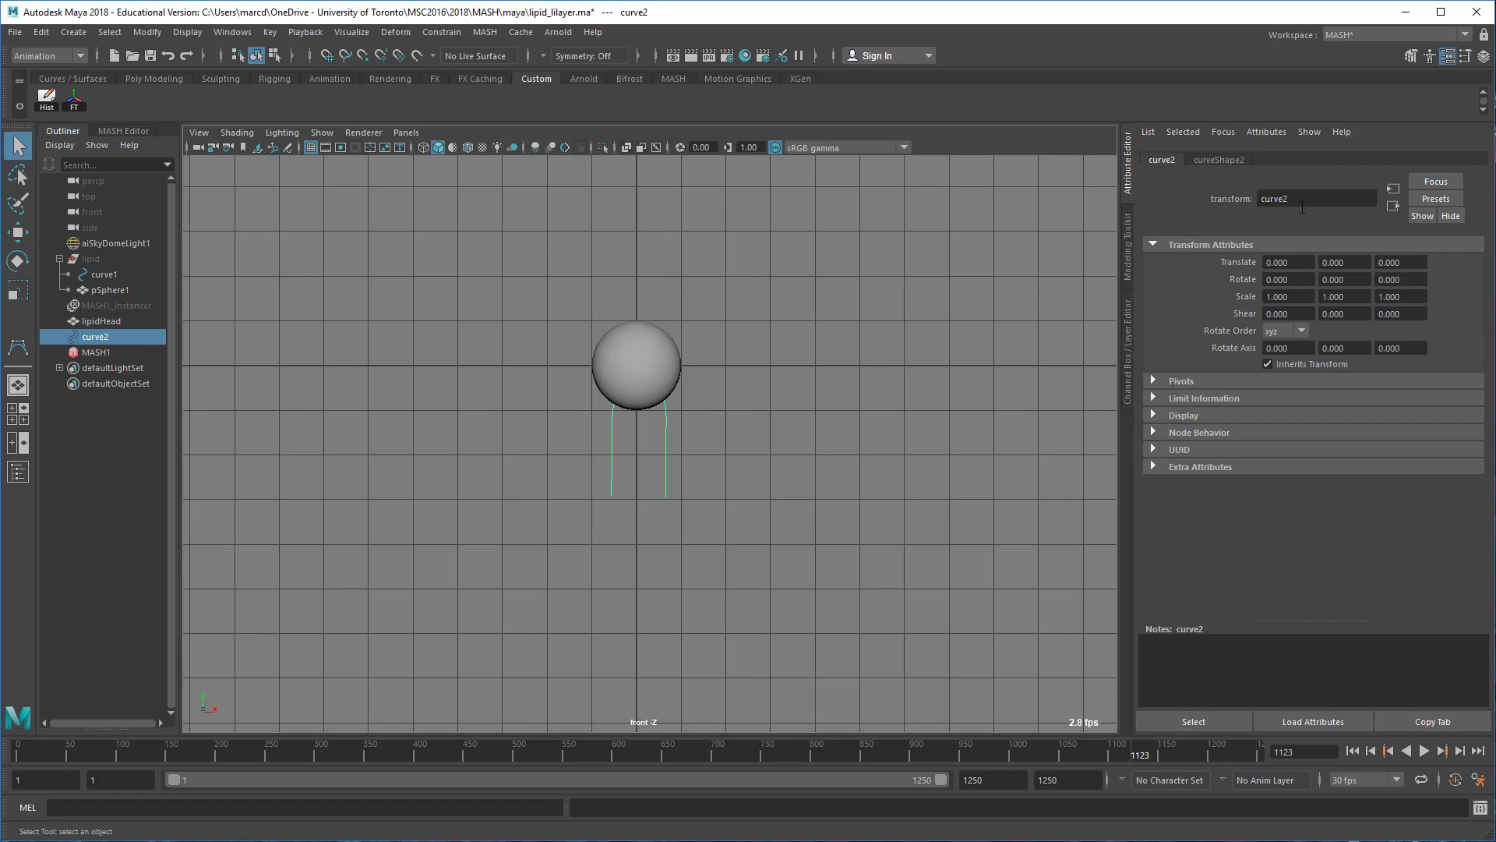
Rename the new curve as lipidTails.
drag(1302, 201, 1196, 195)
text(lipidTails)
key(Return)
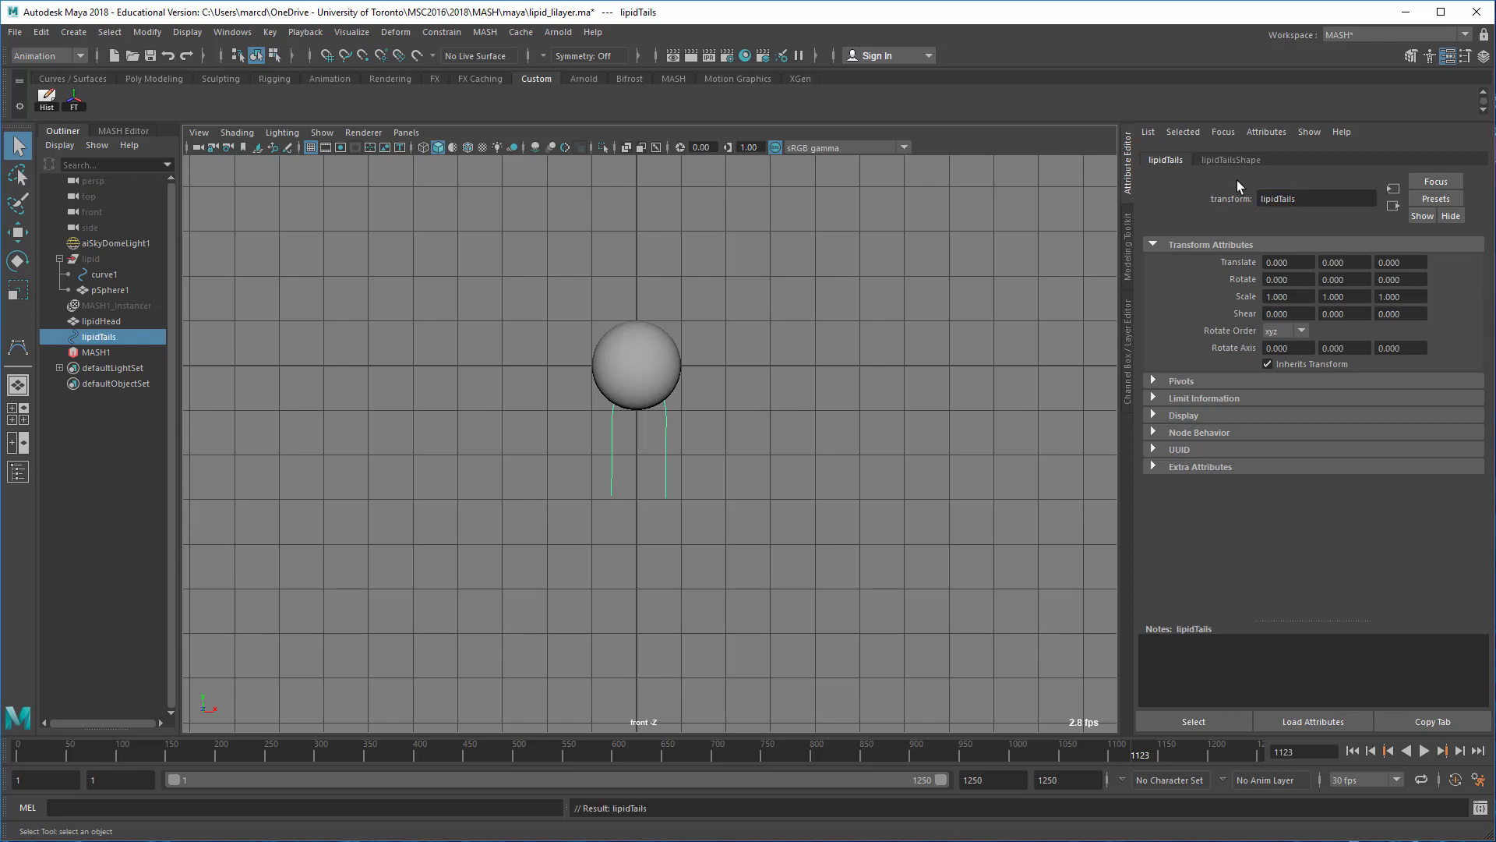
Enable Render Curve in the Arnold attributes of lipidTailsShape and change its curve rendering mode from ribbon.
click(1230, 160)
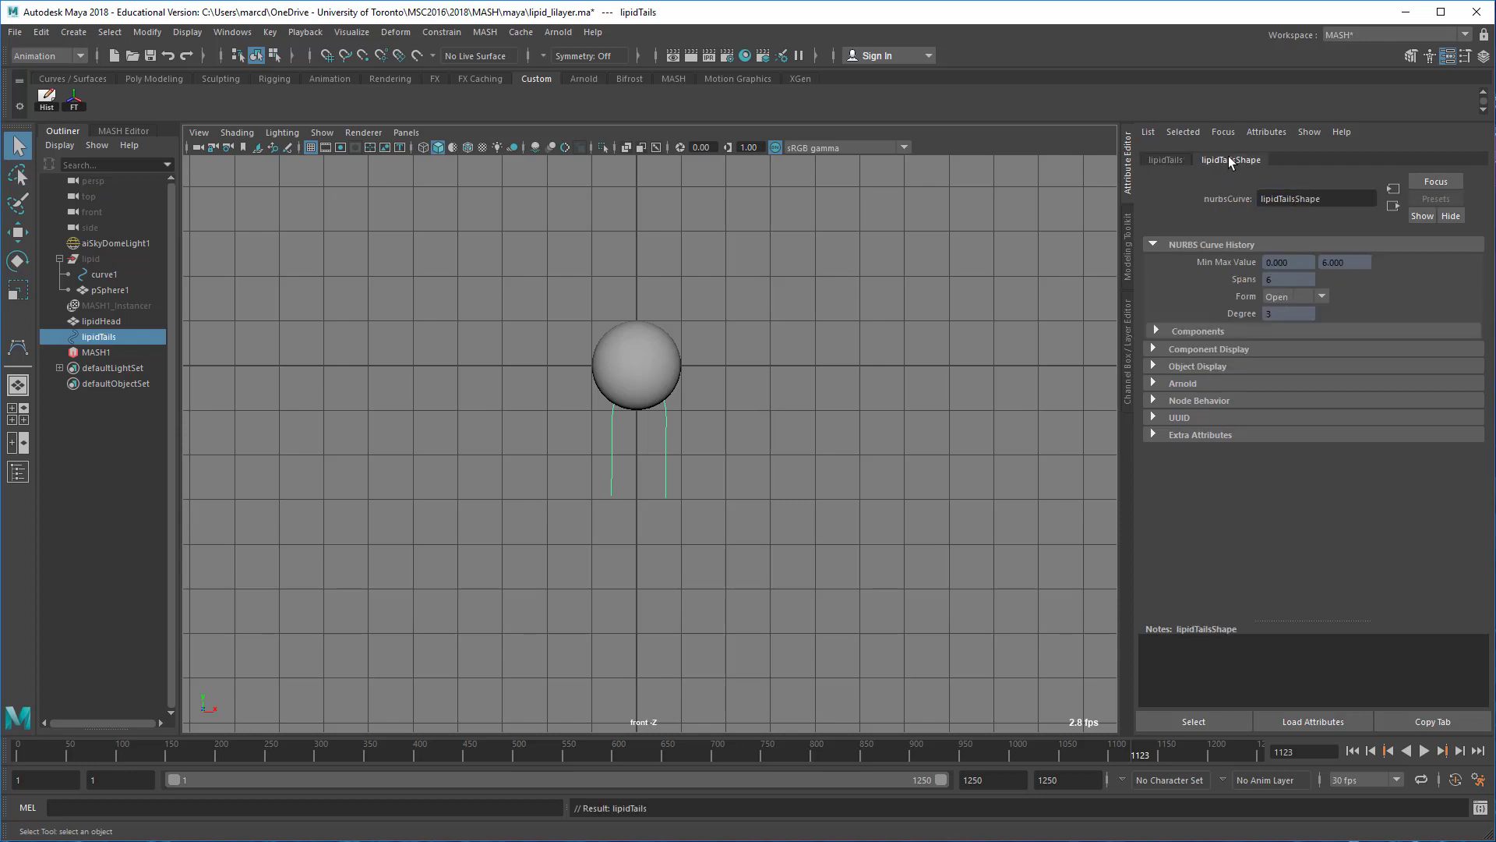
click(1154, 383)
click(1268, 403)
scroll(1219, 470, down, 5)
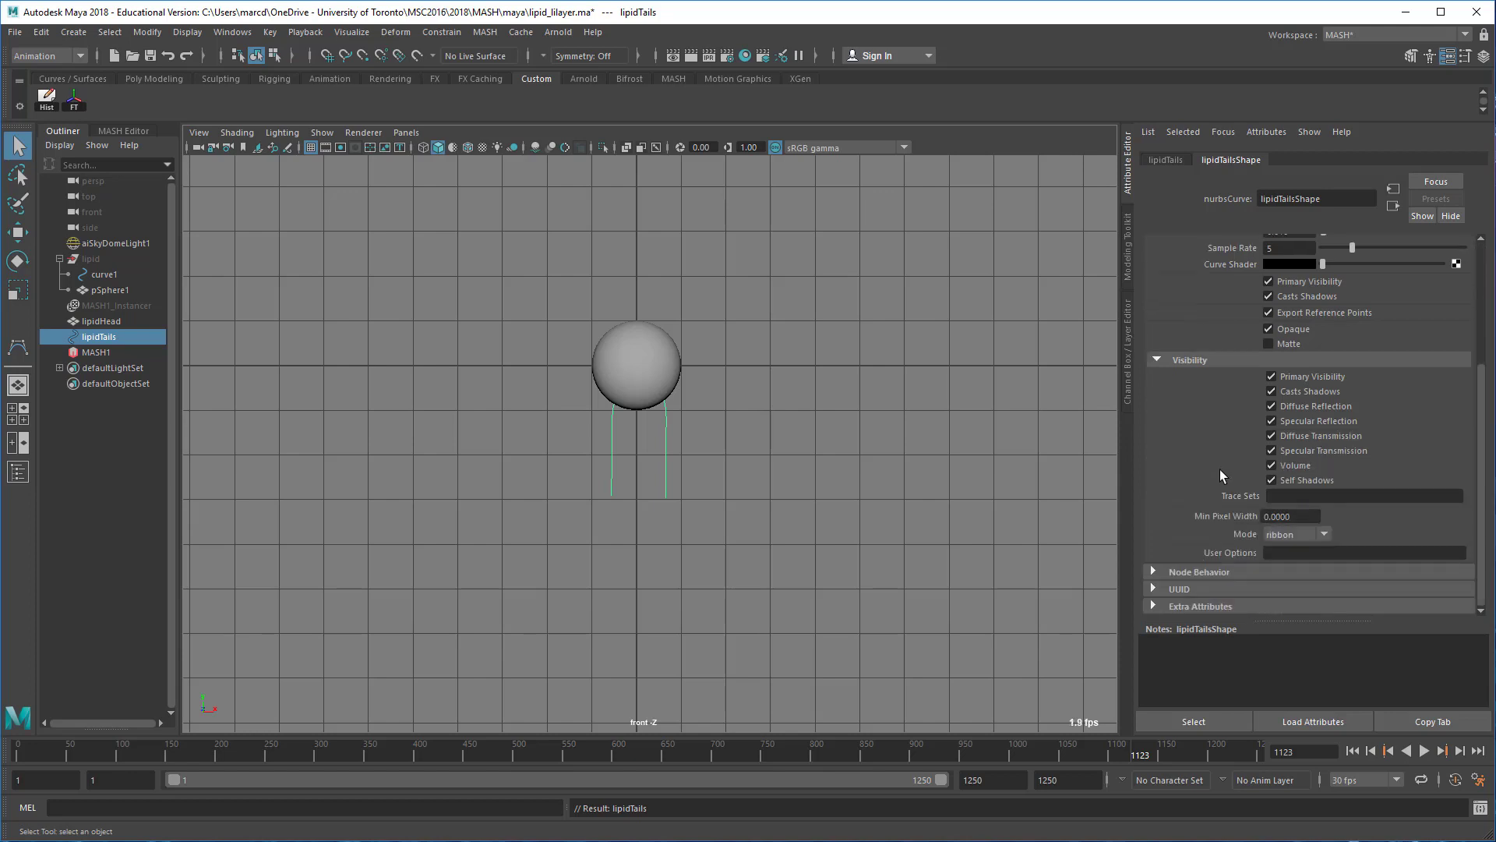
click(1282, 536)
click(1288, 566)
scroll(1212, 493, up, 4)
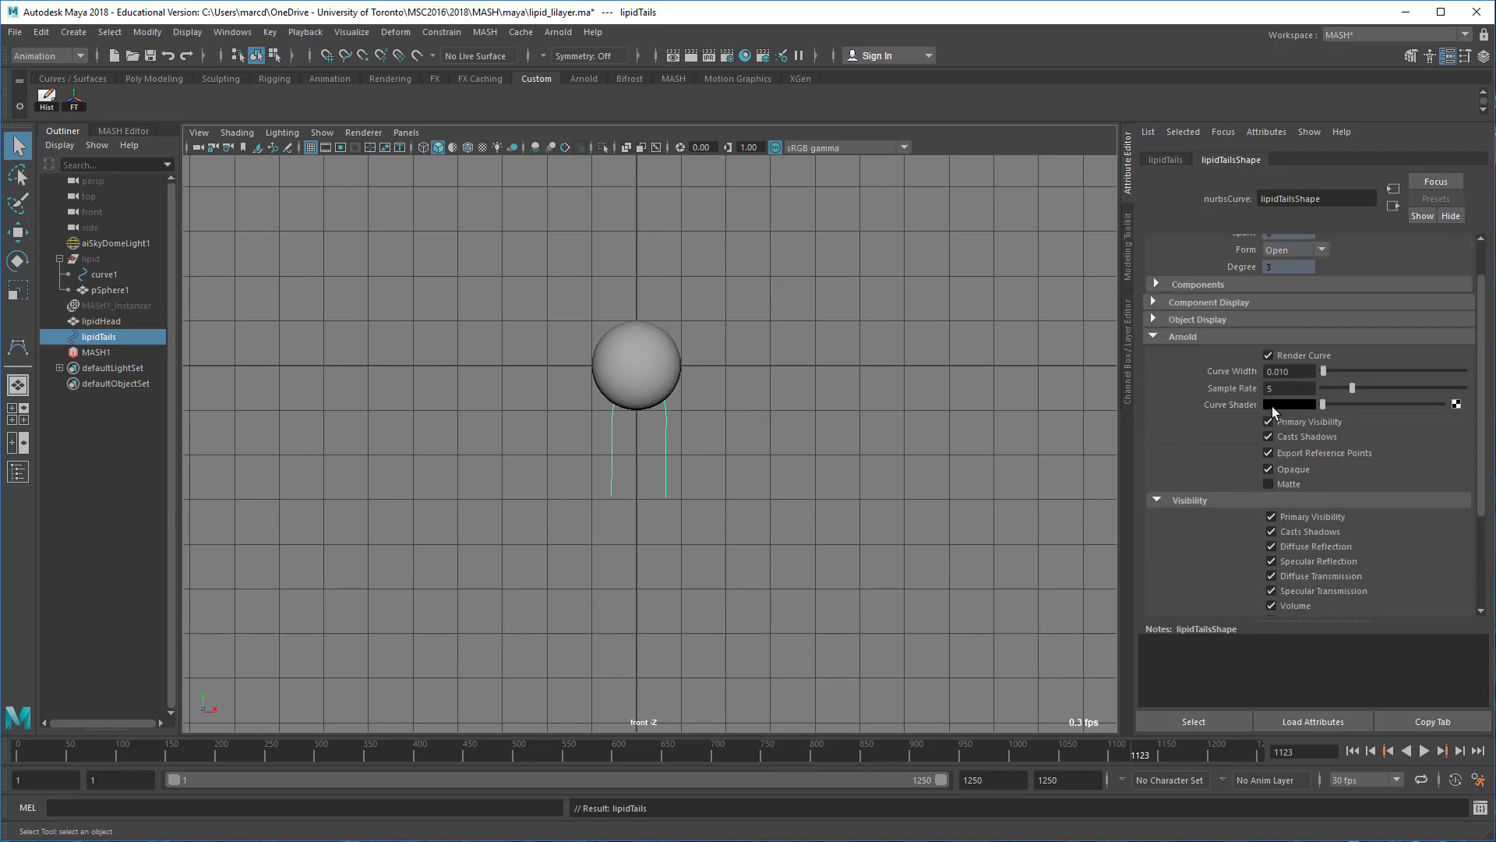
Connect a new aiStandardSurface shader to the Curve Shader attribute of lipidTailsShape.
click(1456, 404)
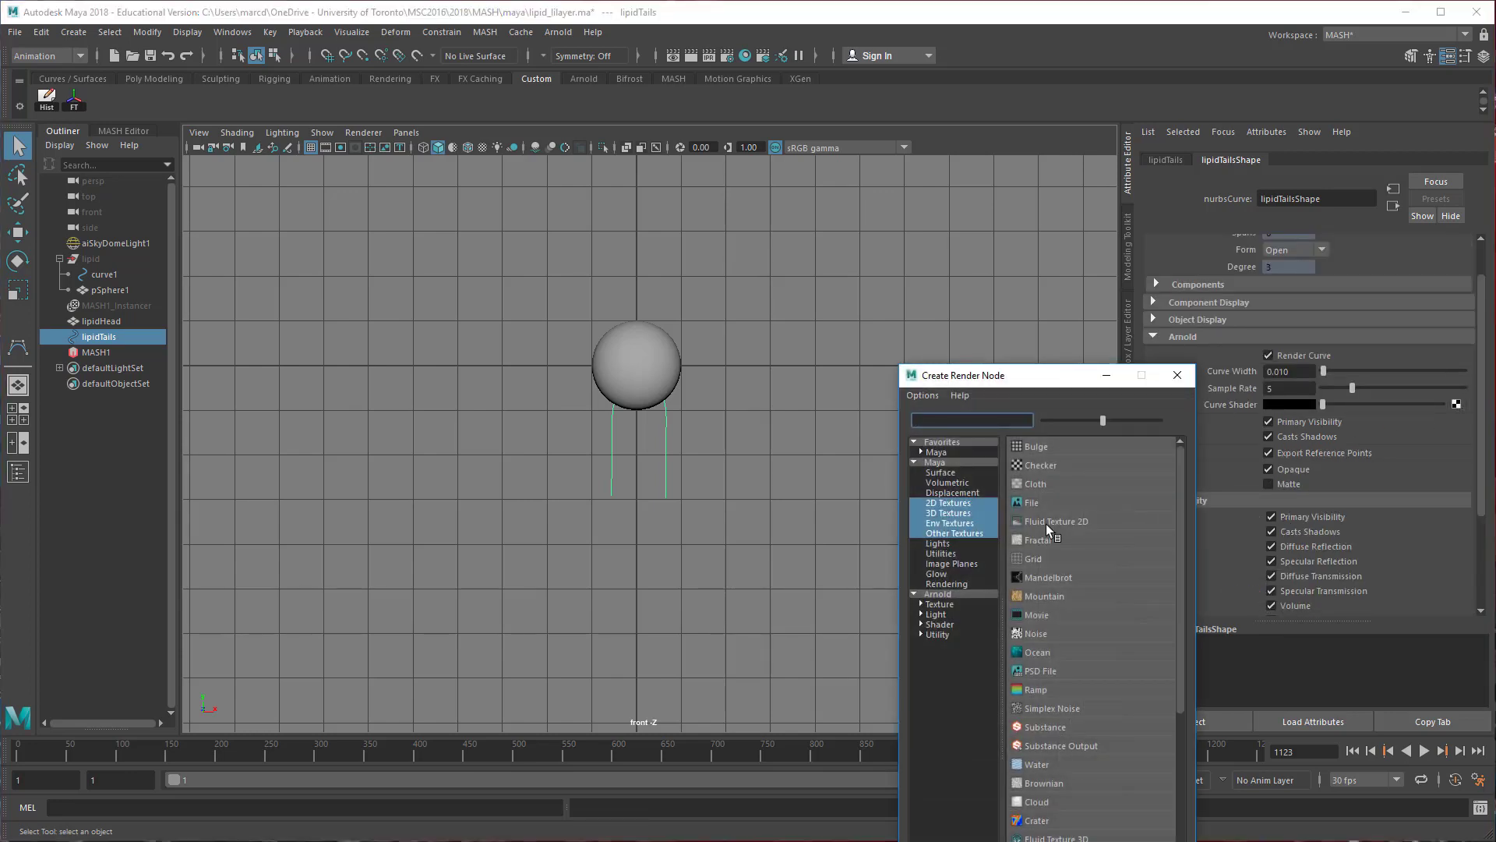
click(946, 624)
click(1081, 633)
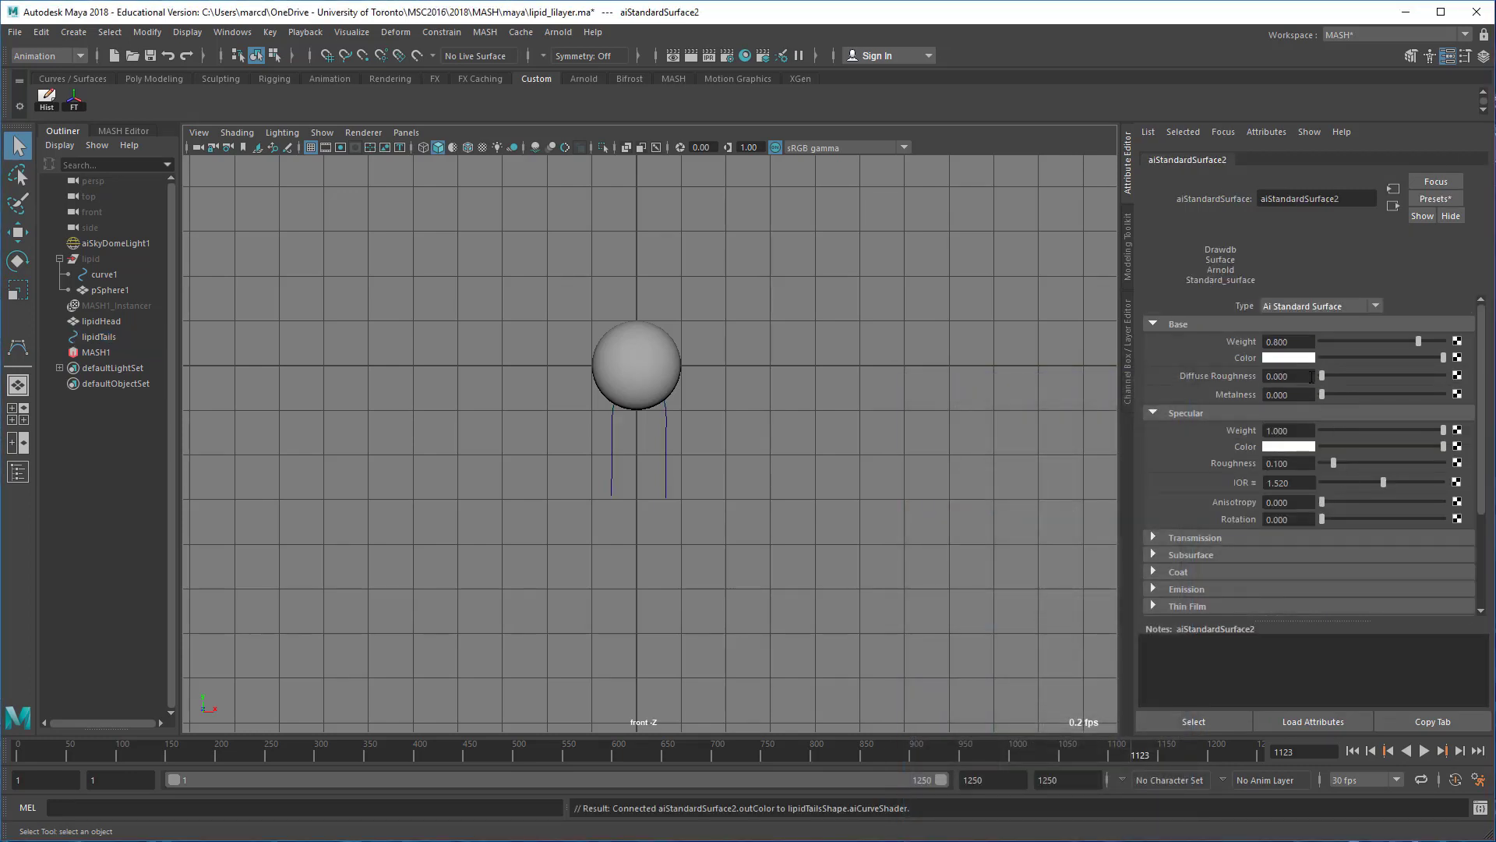
Set the base color of aiStandardSurface2 to a saturated yellow-orange.
click(1294, 357)
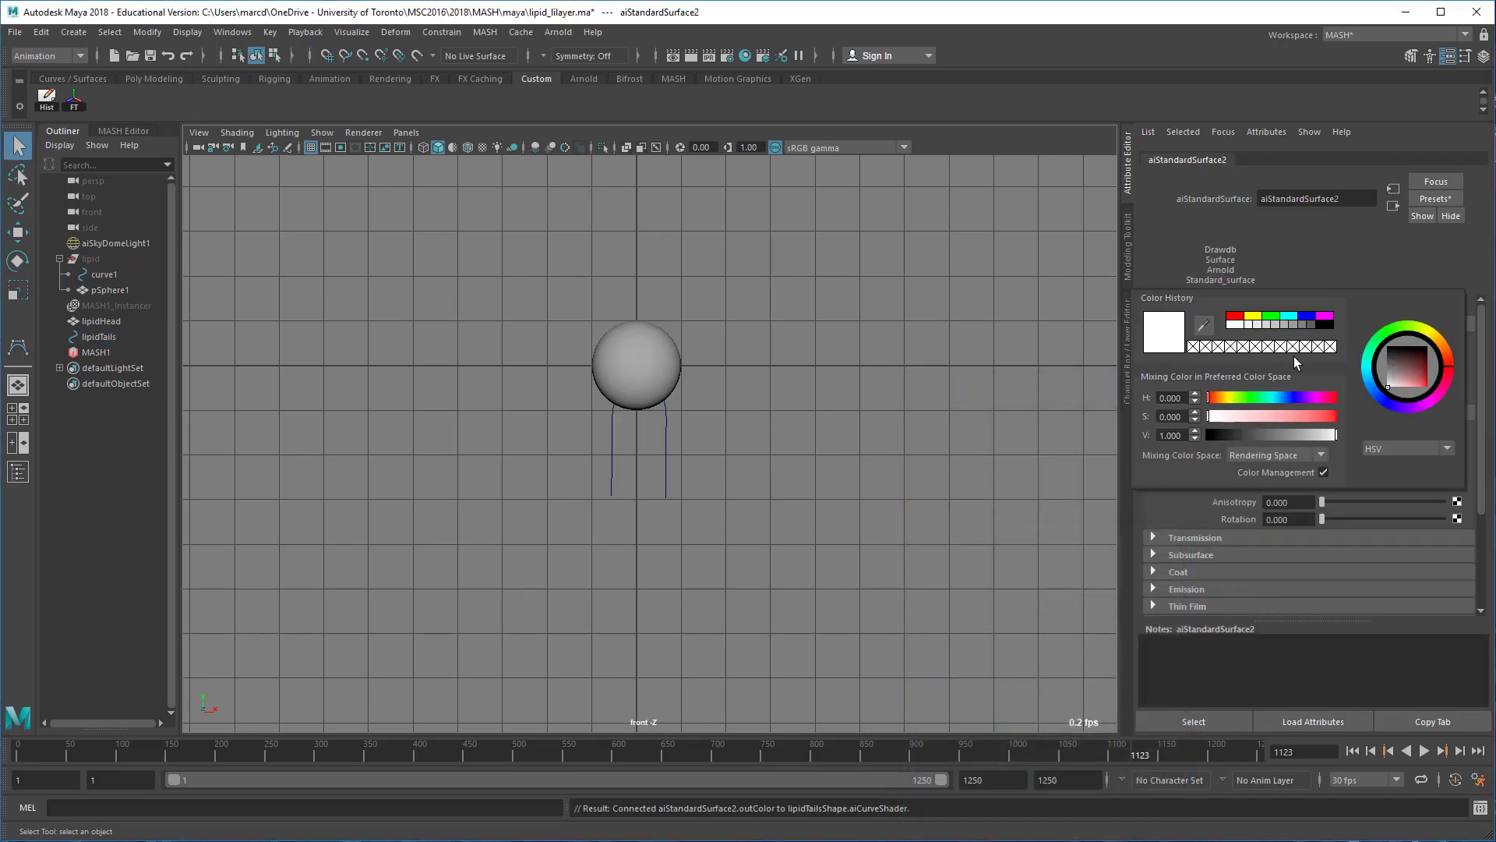
click(1295, 416)
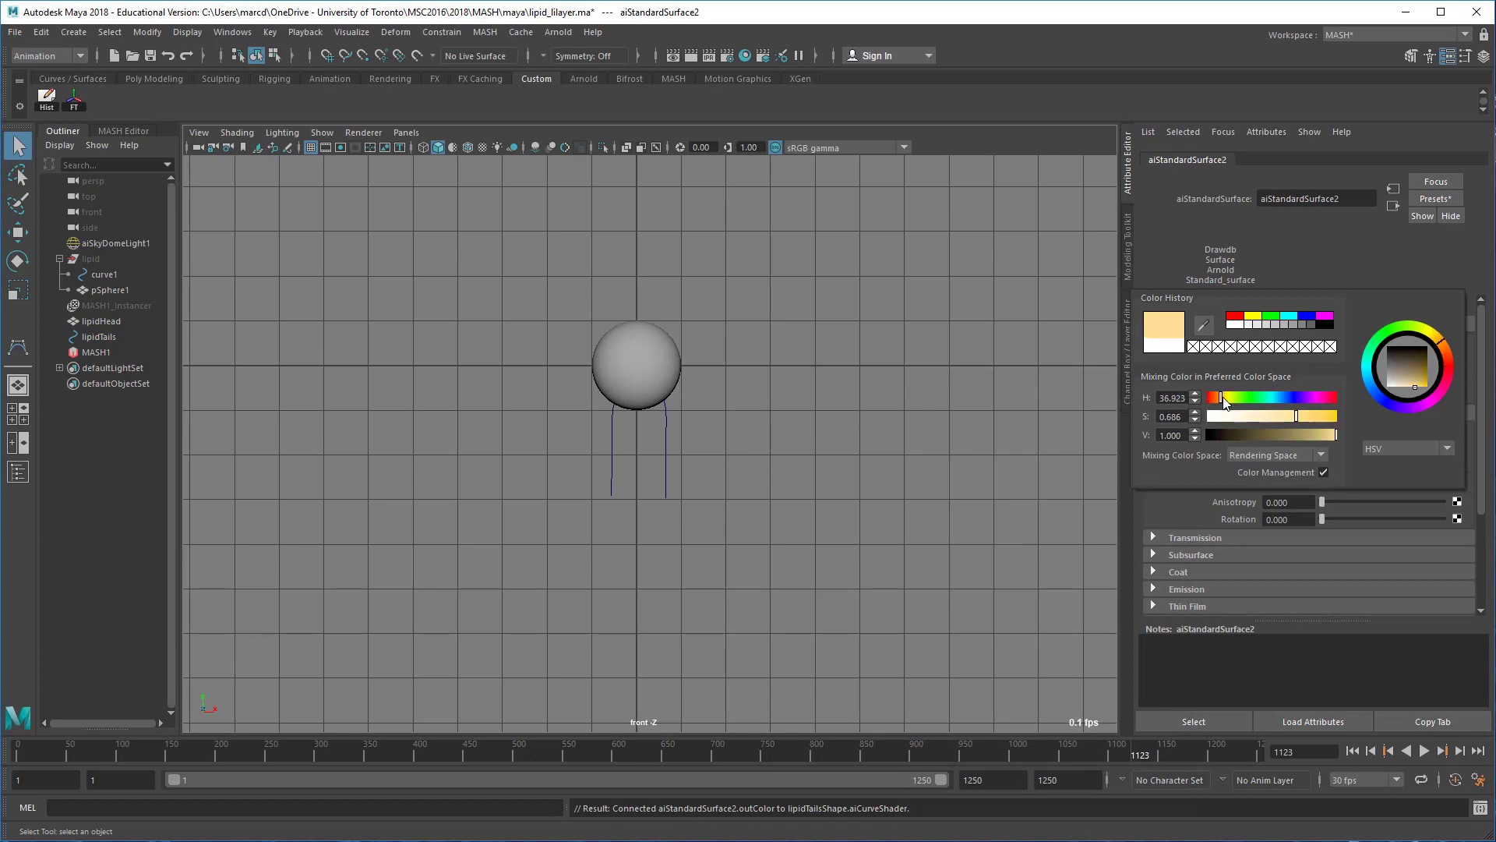
drag(1296, 416, 1315, 418)
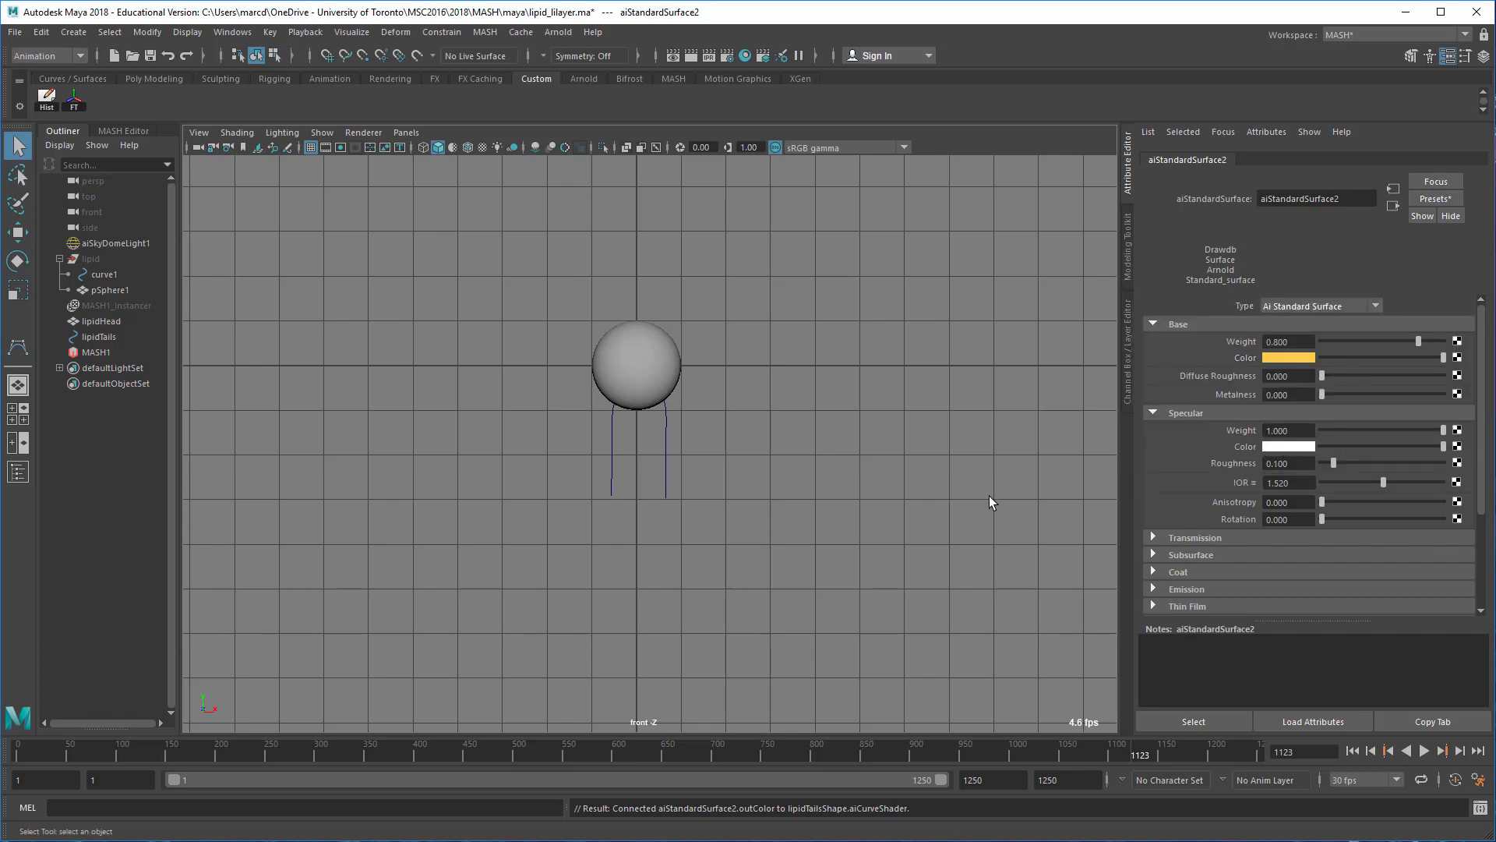
Assign the existing aiStandardSurface2 material to the lipidHead sphere, then deselect it.
click(659, 344)
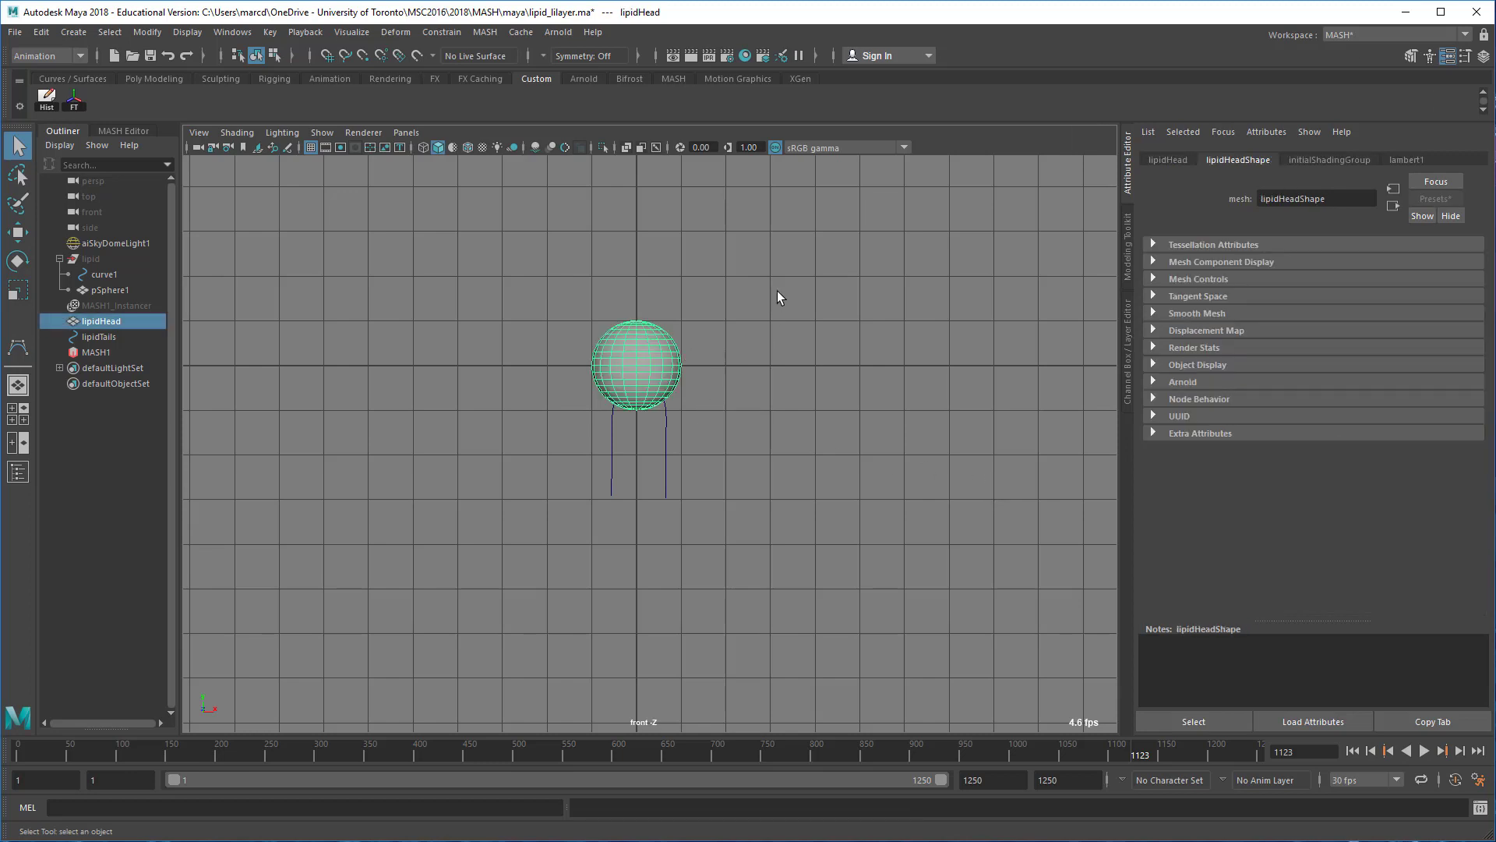
right_click(789, 265)
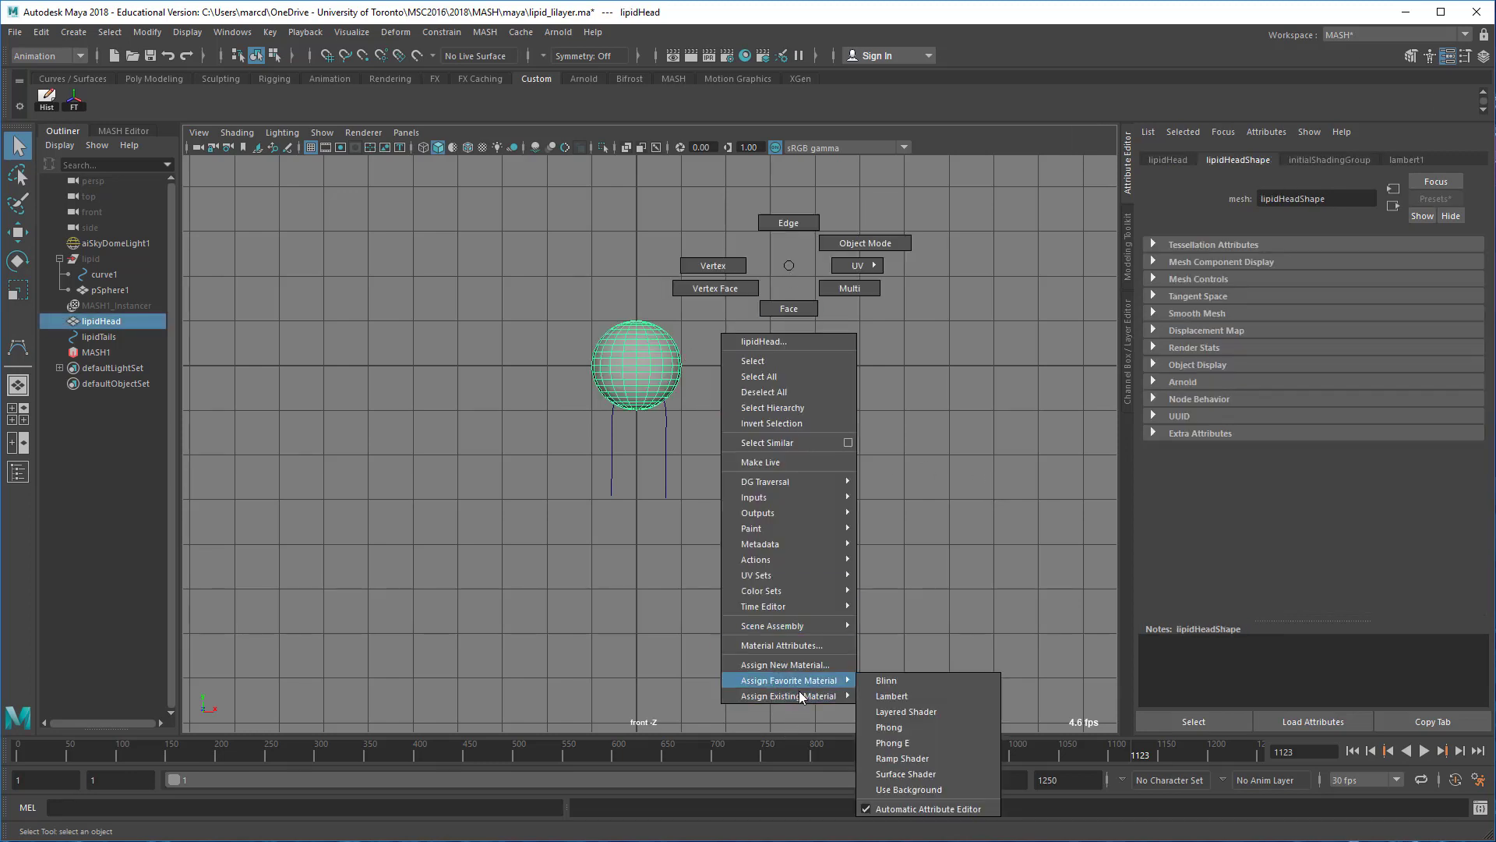
mouse_move(803, 696)
click(914, 695)
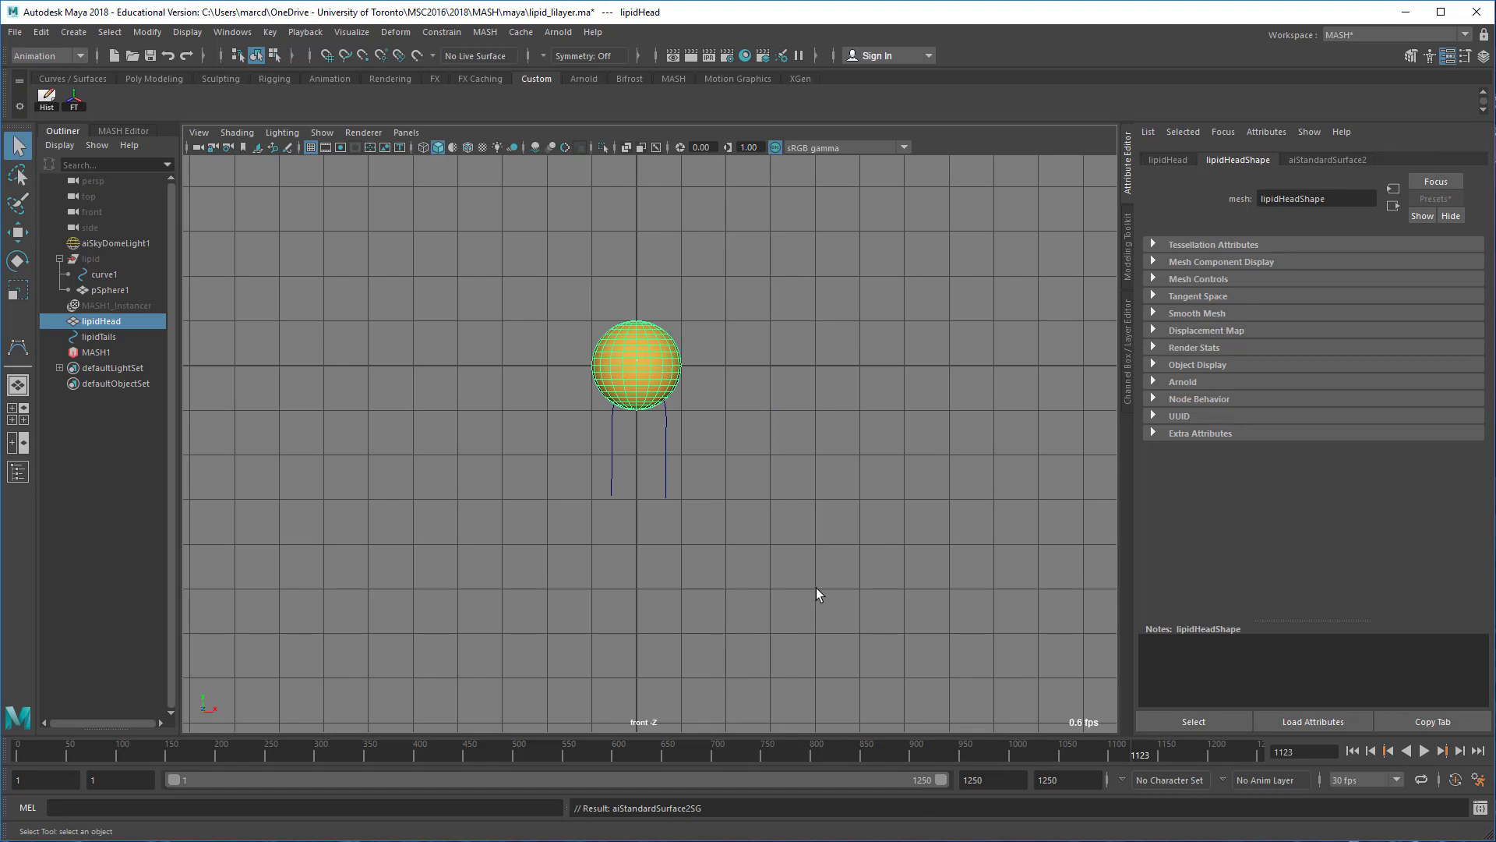
click(789, 492)
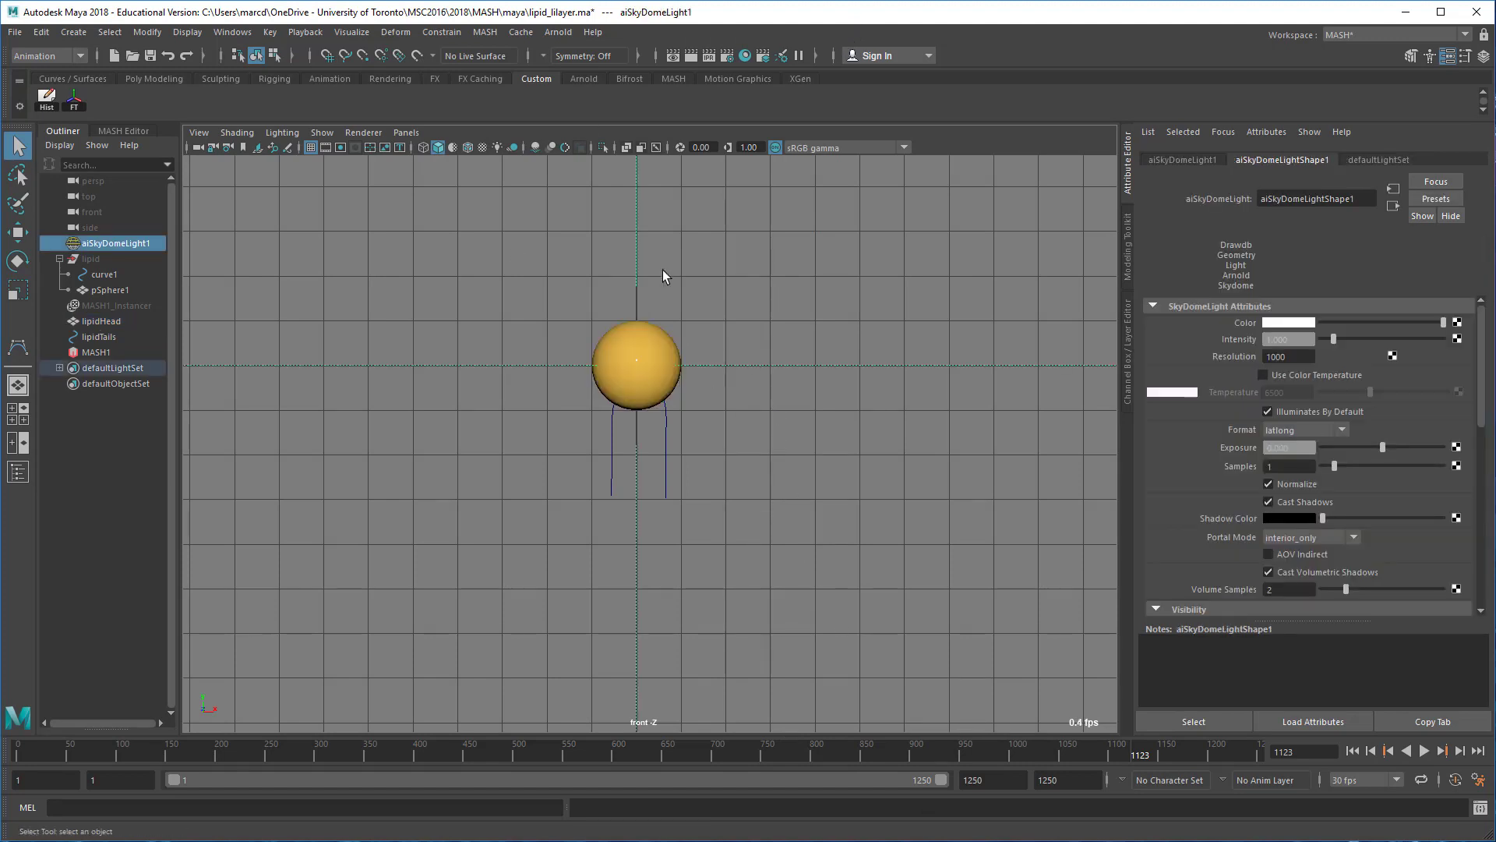
Render the lipid in the Arnold RenderView and move the render window aside to uncover the viewport.
click(560, 32)
click(597, 72)
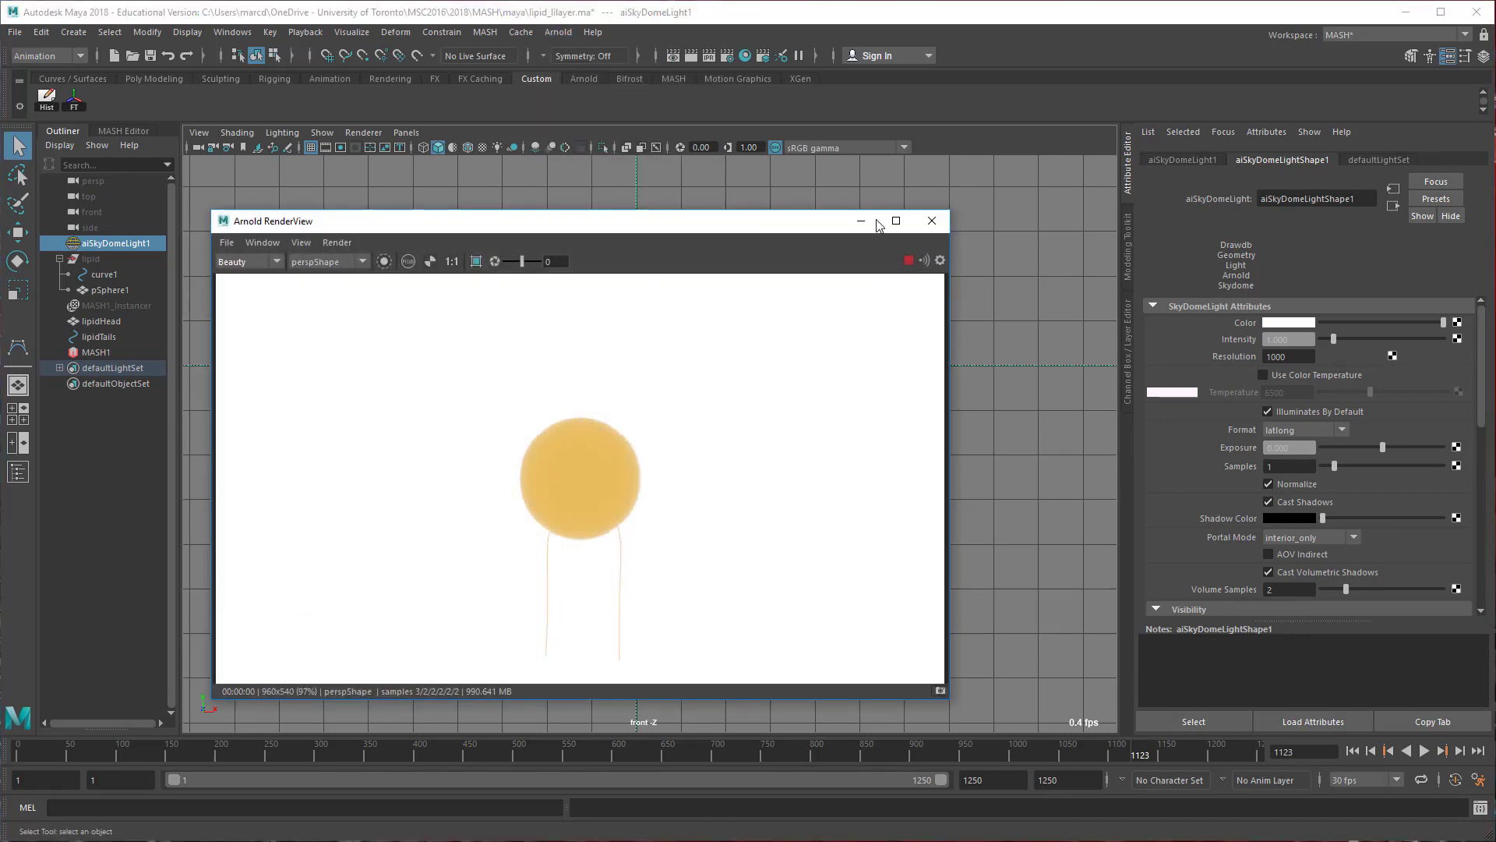
drag(835, 228, 506, 491)
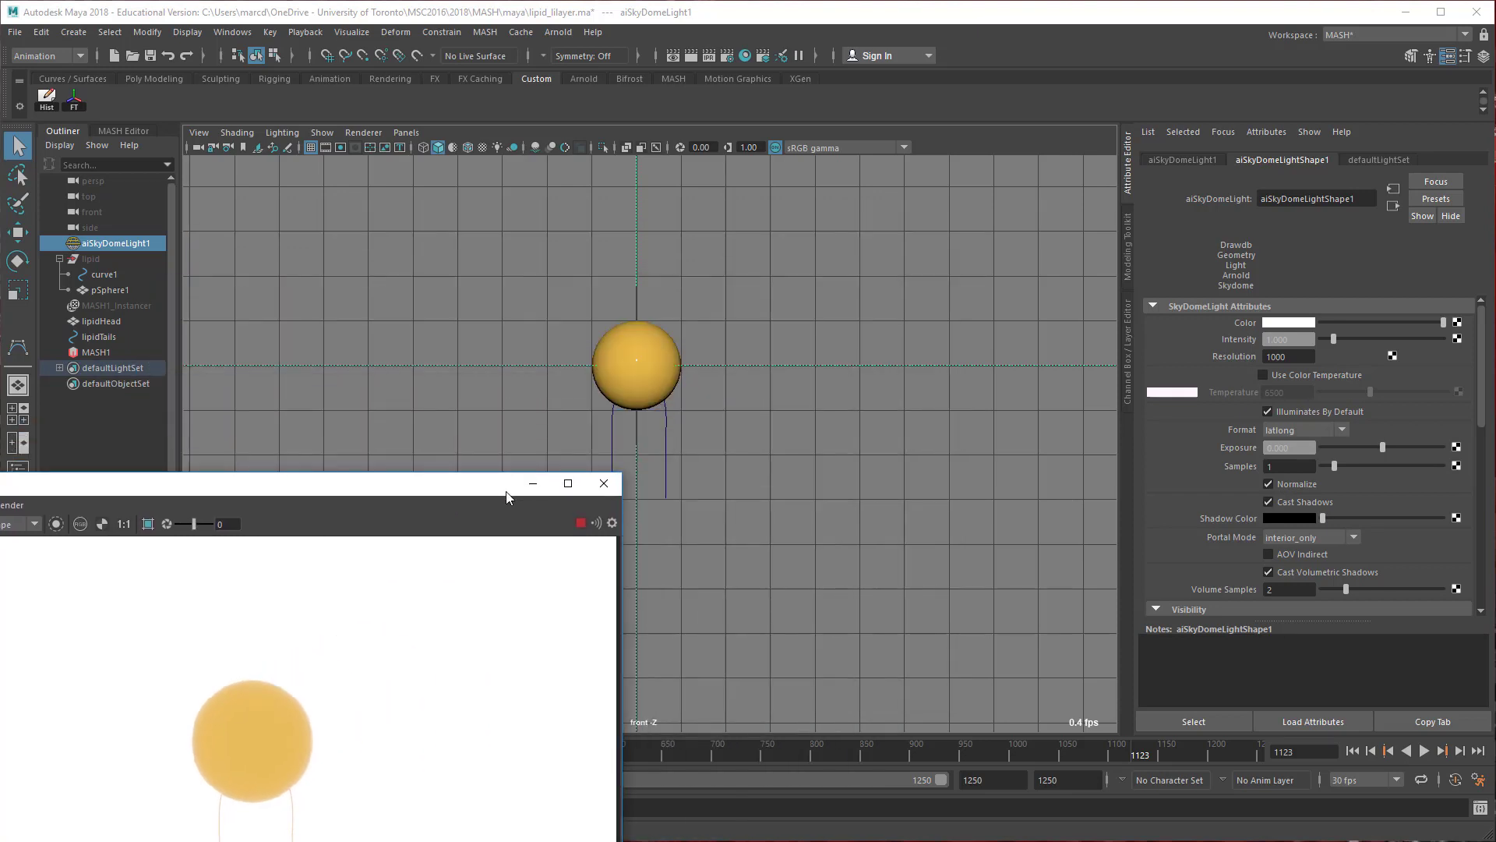
Set the Arnold Curve Width of lipidTails to 0.1 and close the render window.
click(666, 450)
click(1275, 371)
drag(1275, 371, 1313, 371)
text(100)
key(Return)
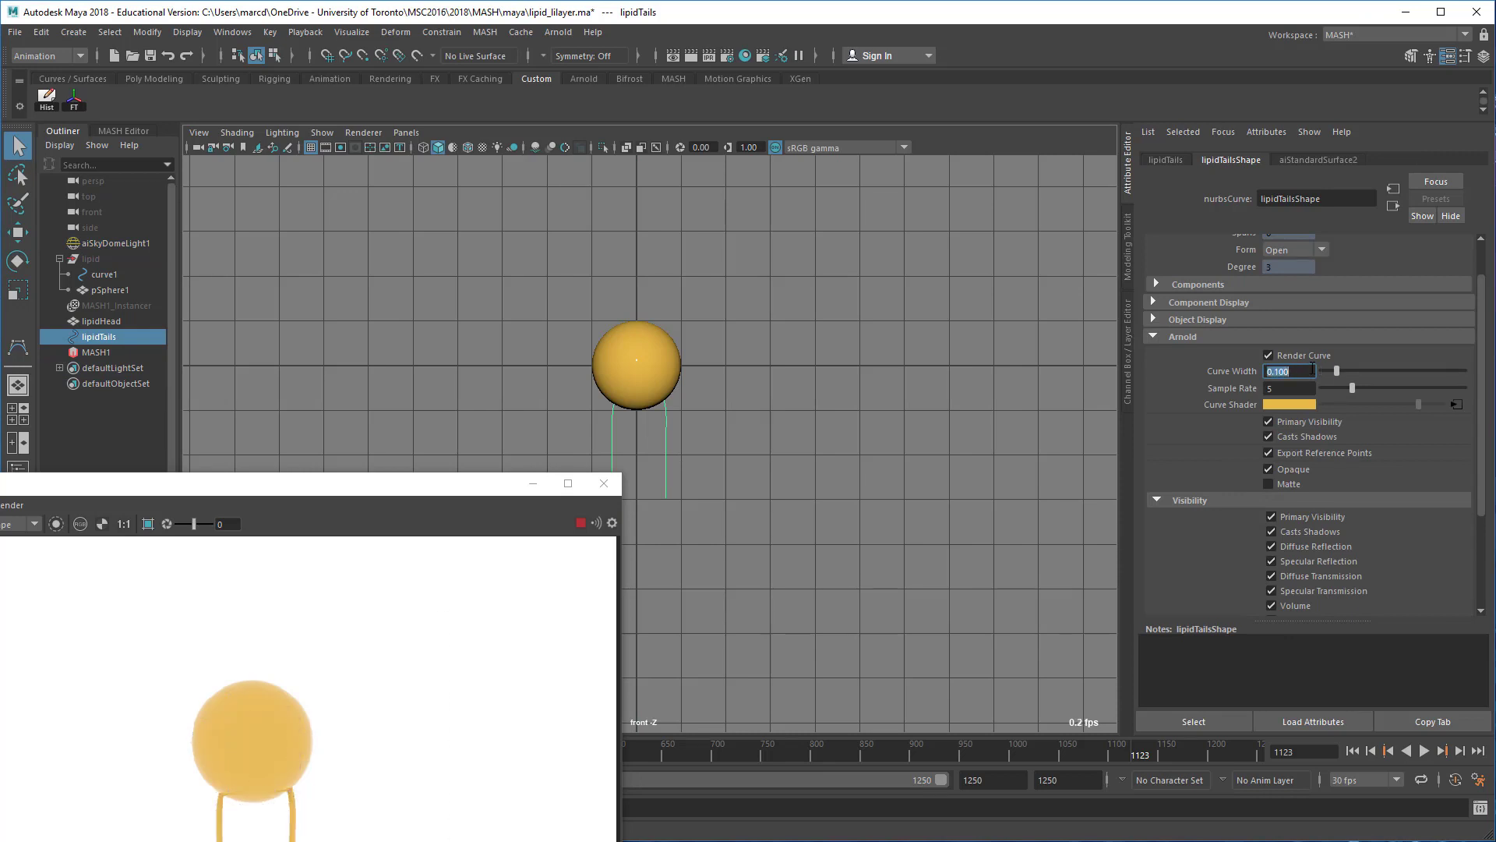
click(603, 483)
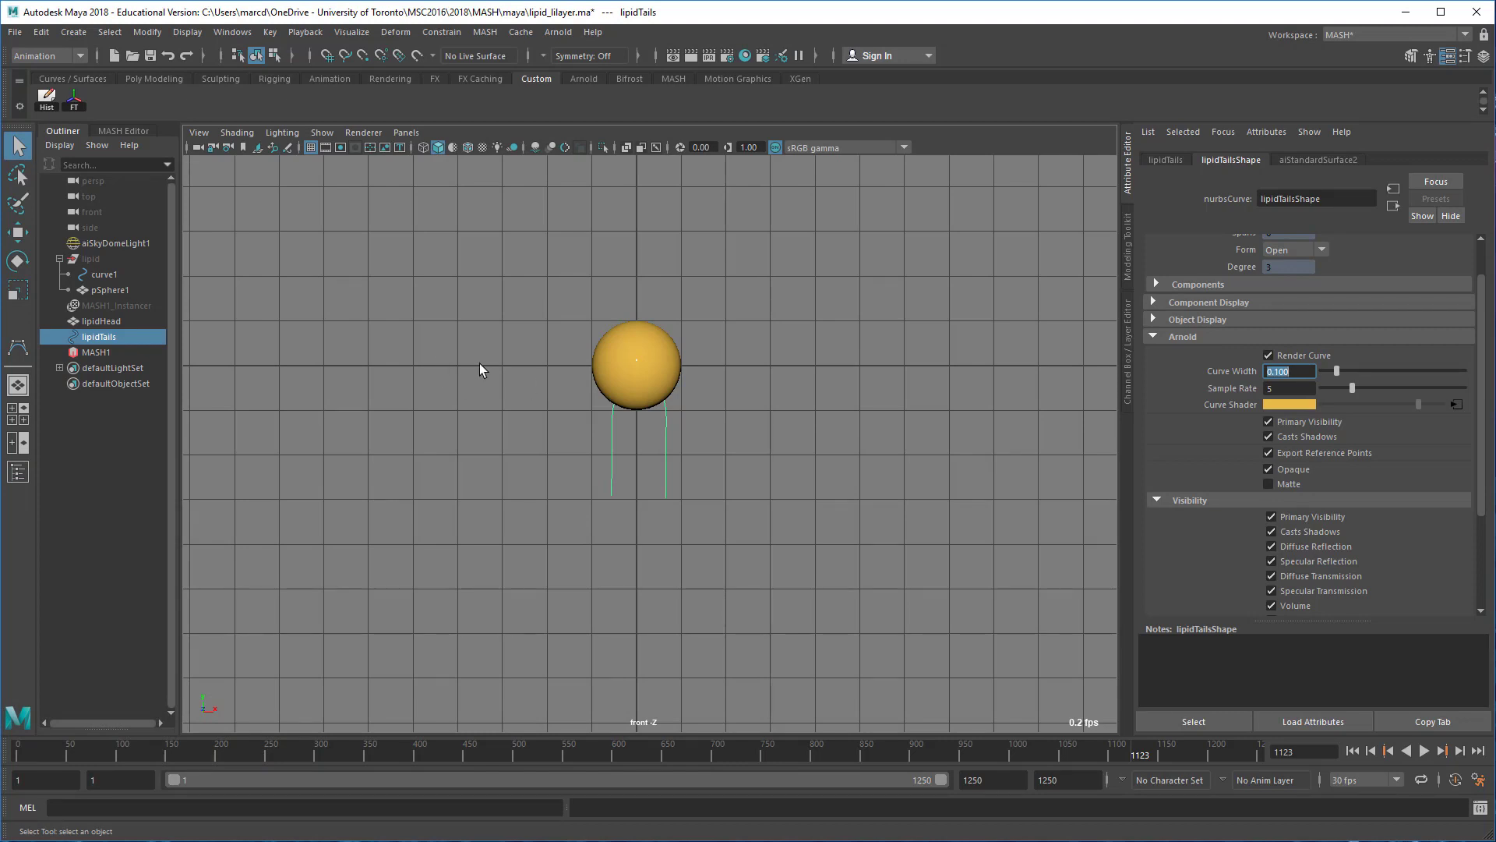
Group lipidHead and lipidTails together and rename the group as newLipid.
ctrl+click(108, 322)
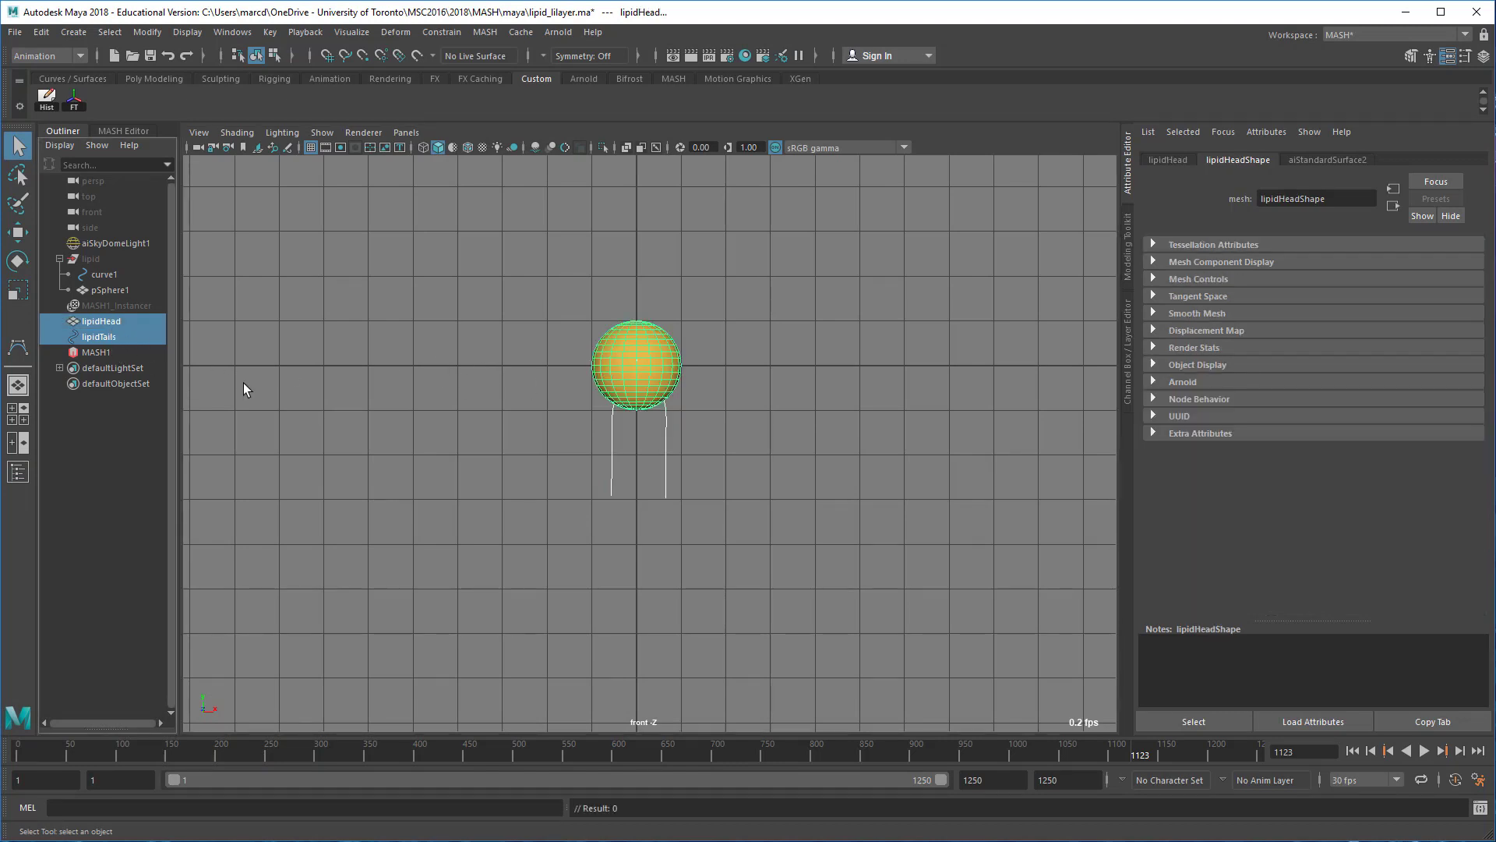
key(ctrl+g)
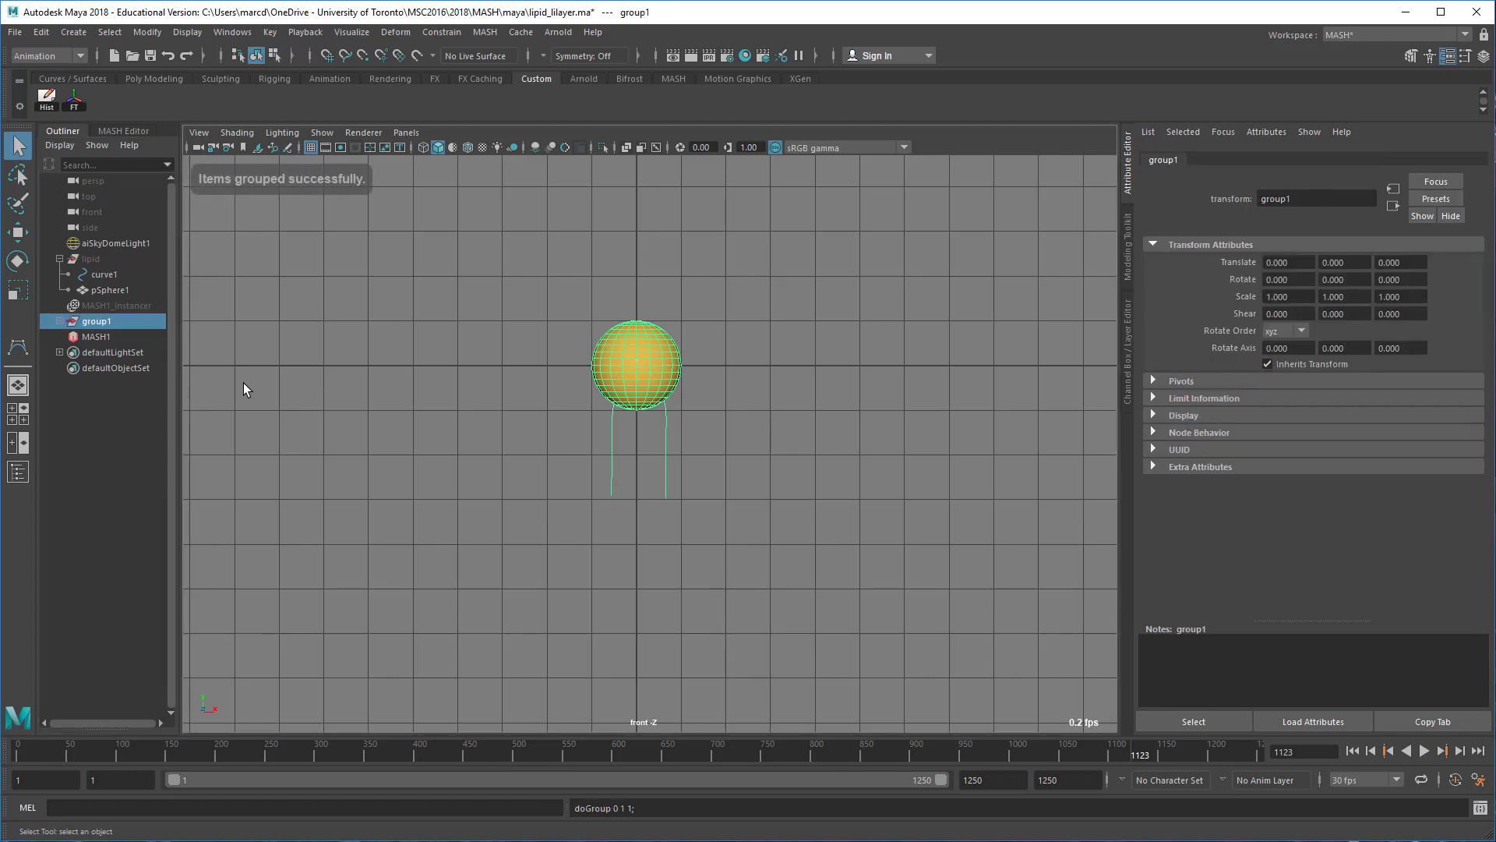
double_click(1295, 198)
text(newLipid)
key(Return)
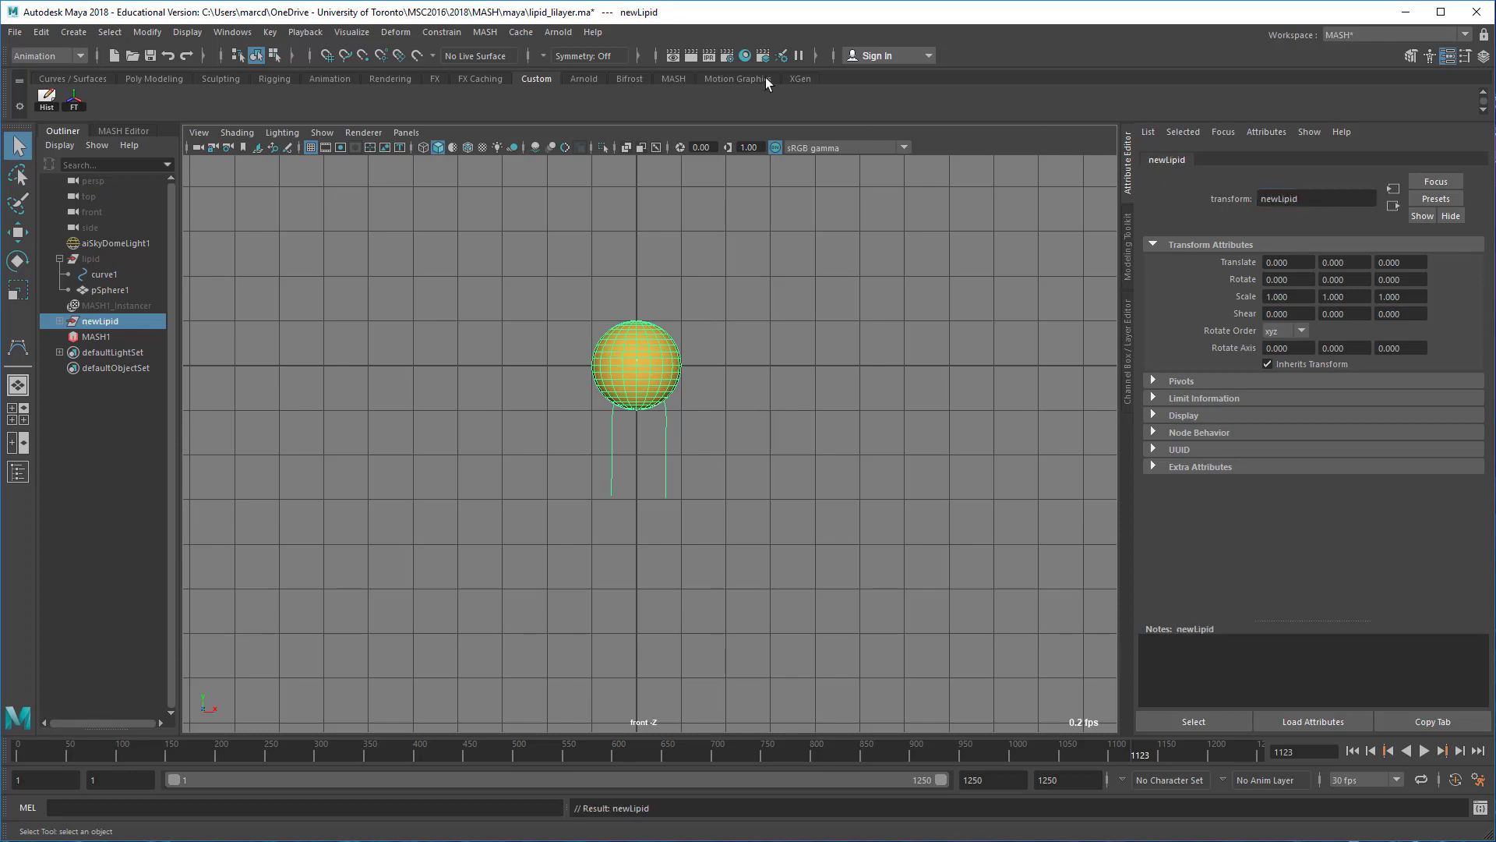
Create an Instancer MASH network with a Grid distribution from newLipid and show it in the perspective view.
click(53, 56)
click(42, 119)
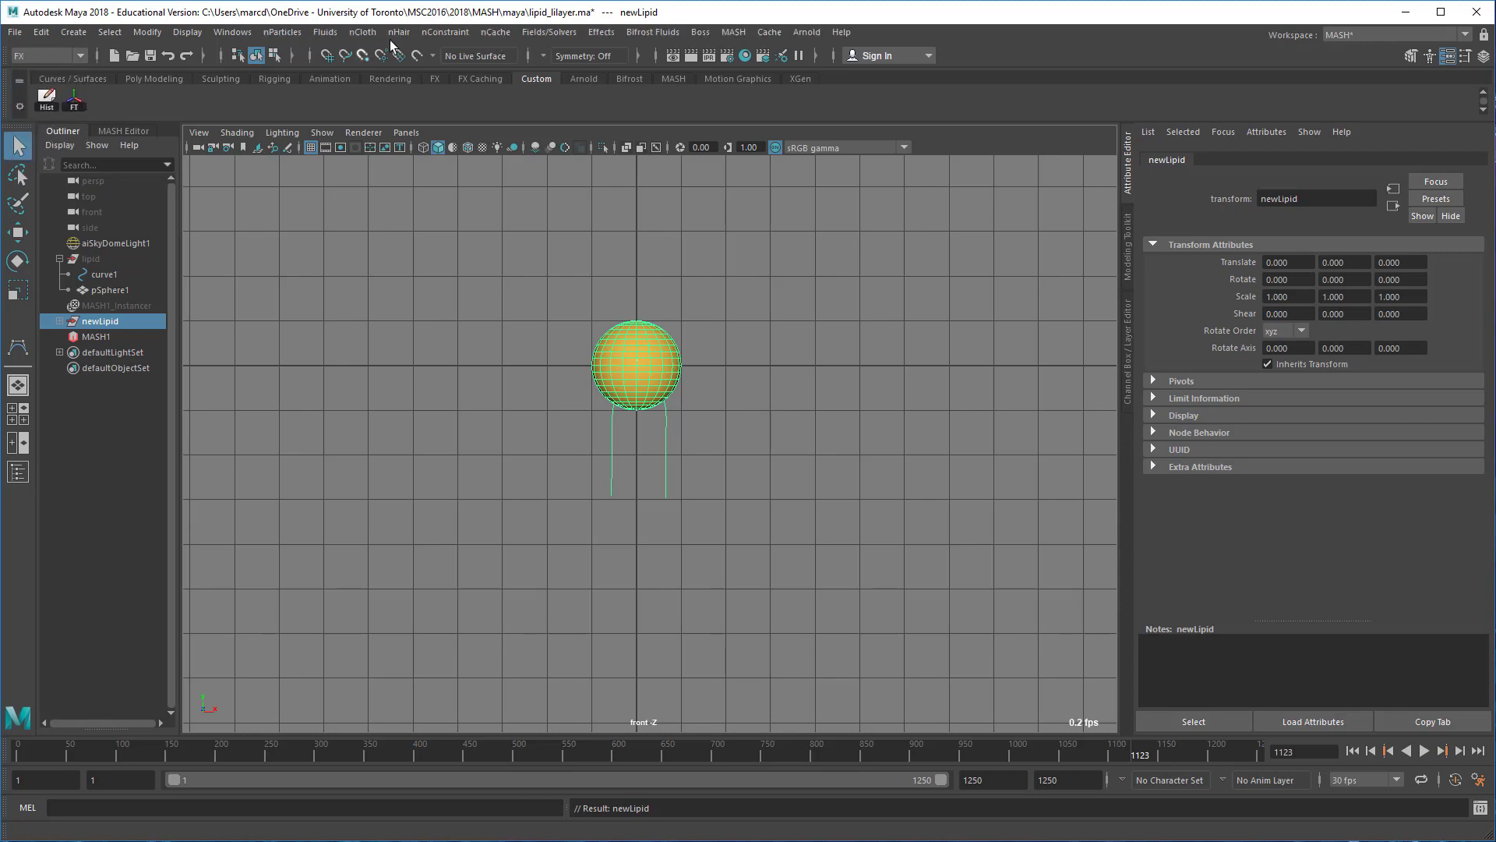
click(734, 32)
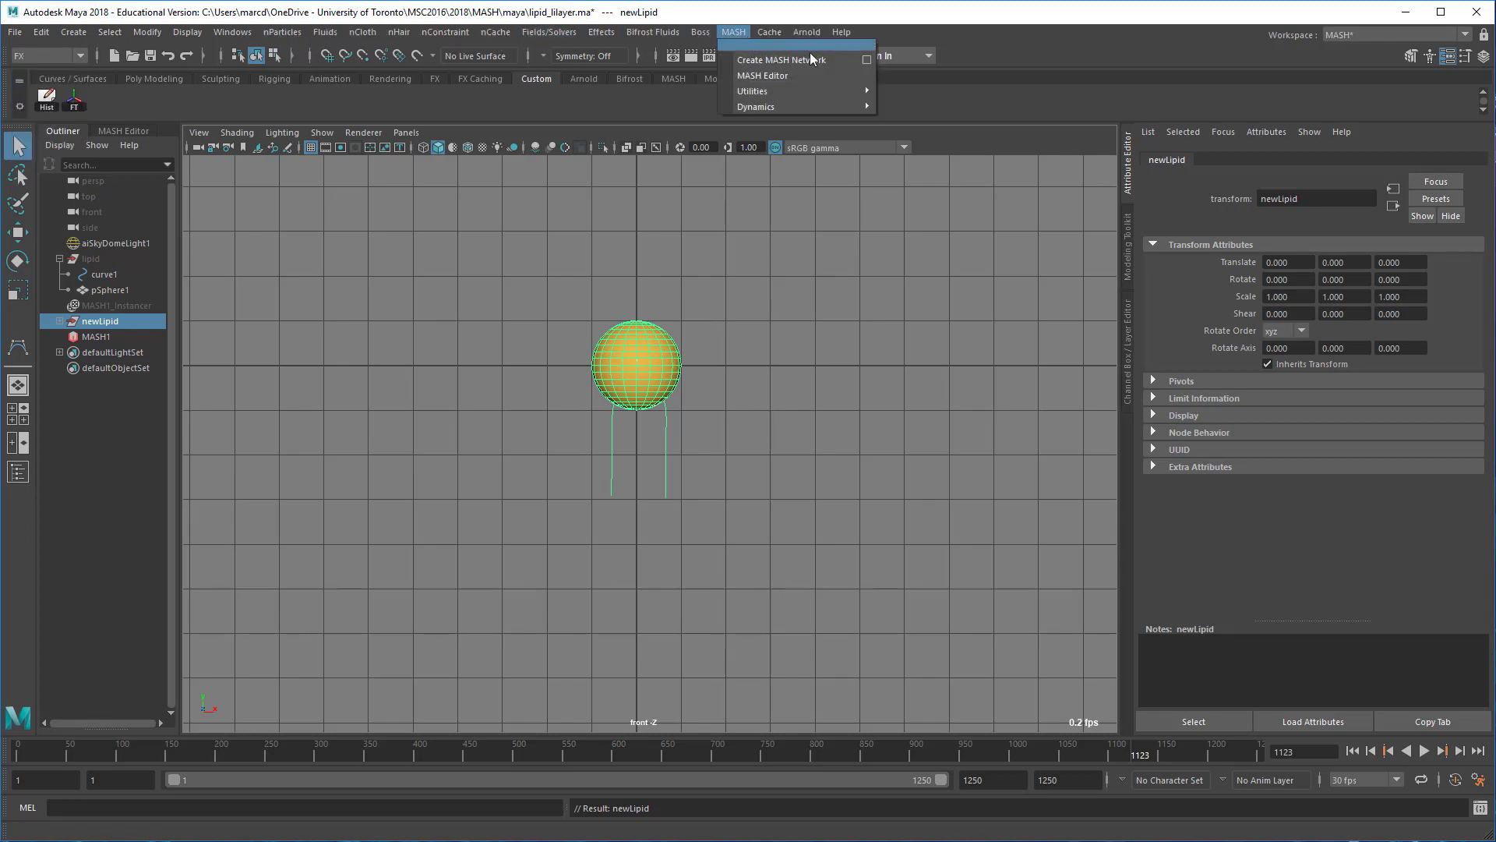
click(867, 60)
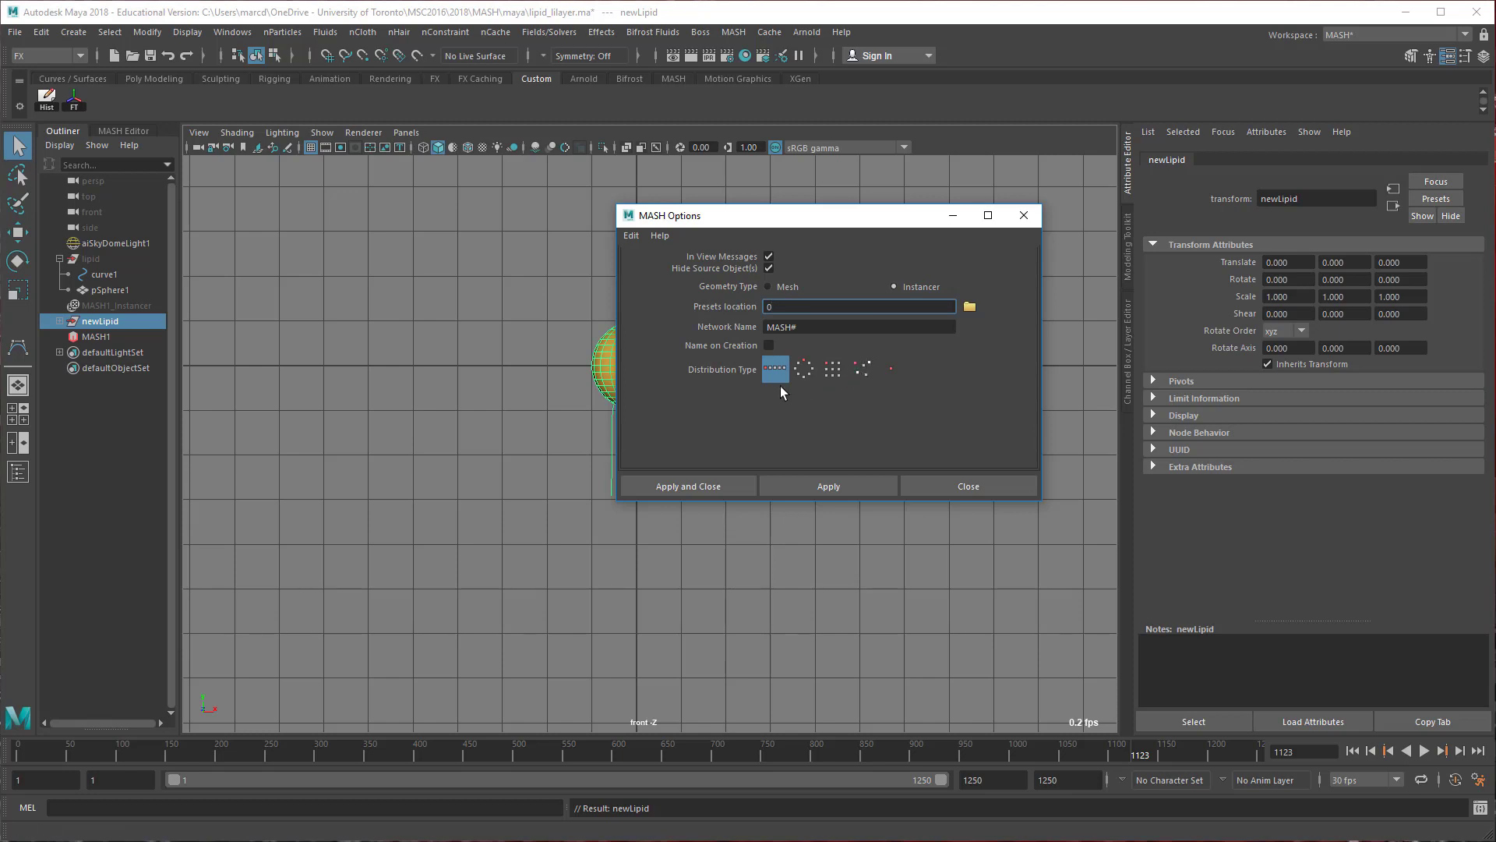
click(831, 369)
click(740, 487)
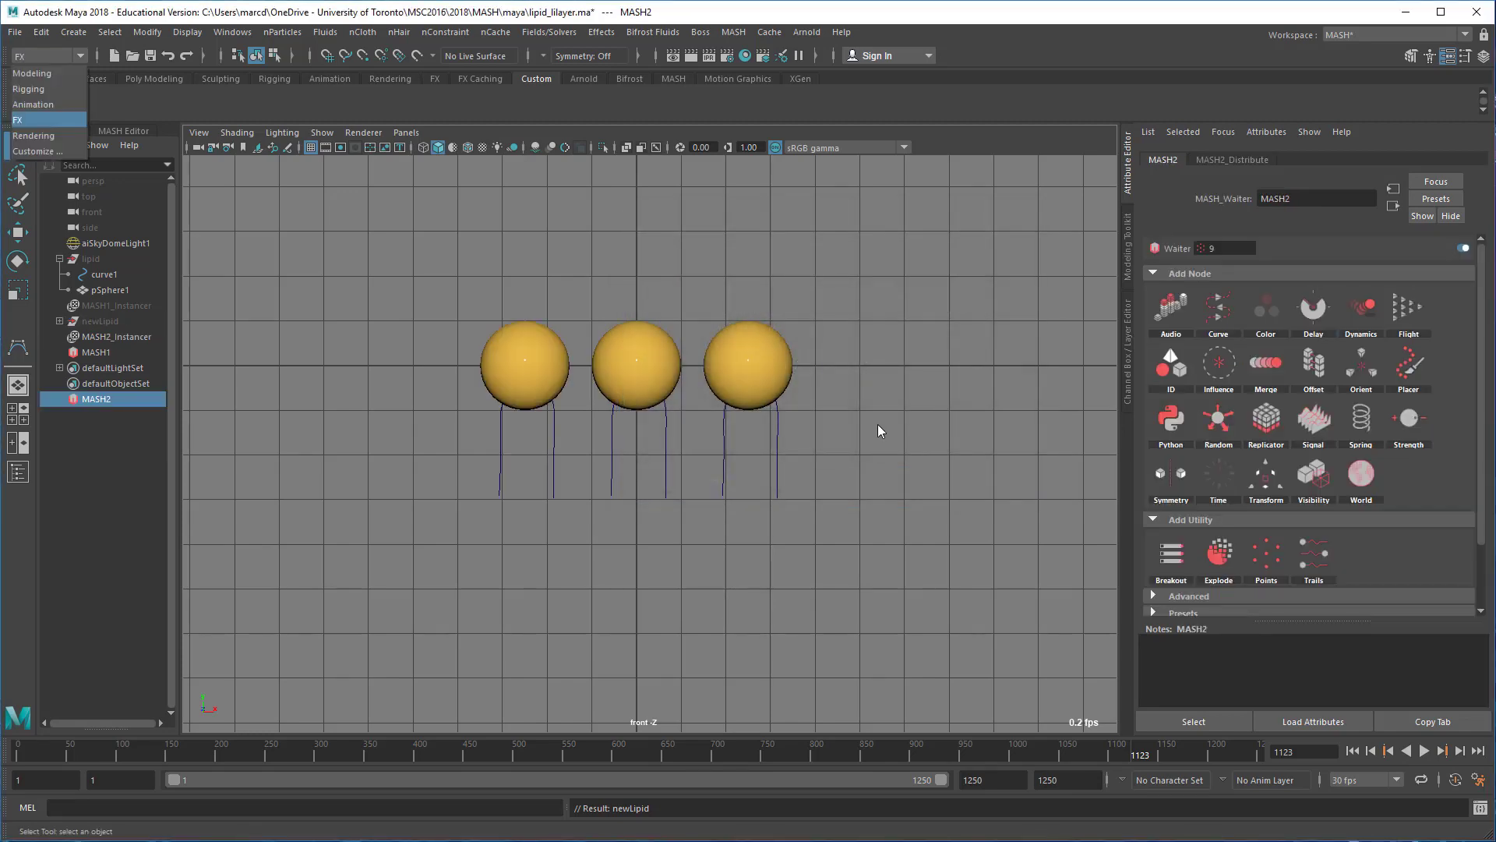
click(876, 423)
key(space)
key(space)
alt+drag(907, 385, 677, 447)
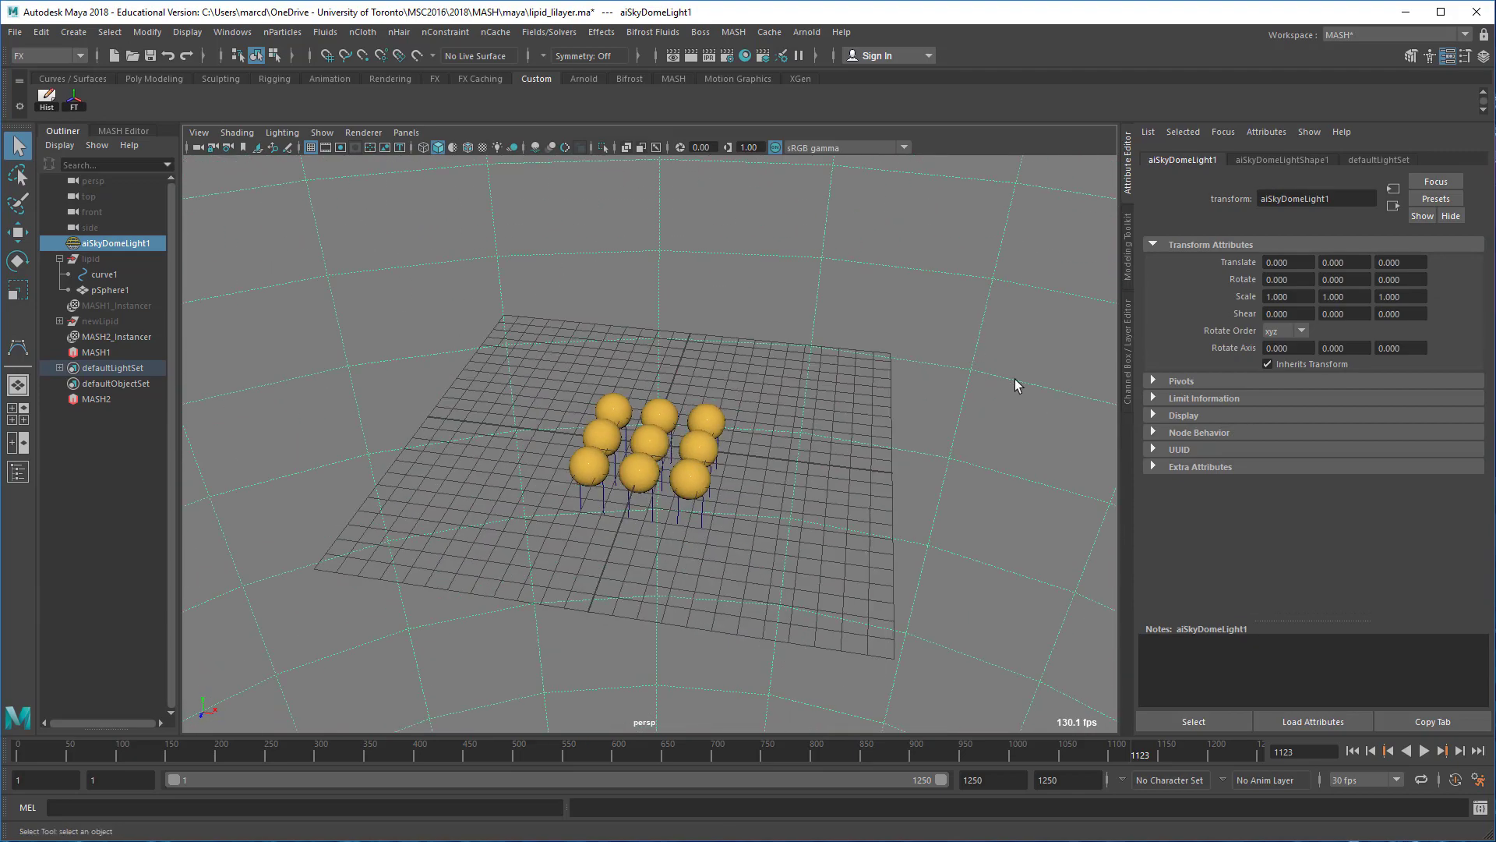
Reduce the MASH2 grid spacing to 3.267 for Distance X and 3.564 for Distance Z.
click(125, 547)
alt+drag(545, 494, 668, 535)
click(102, 399)
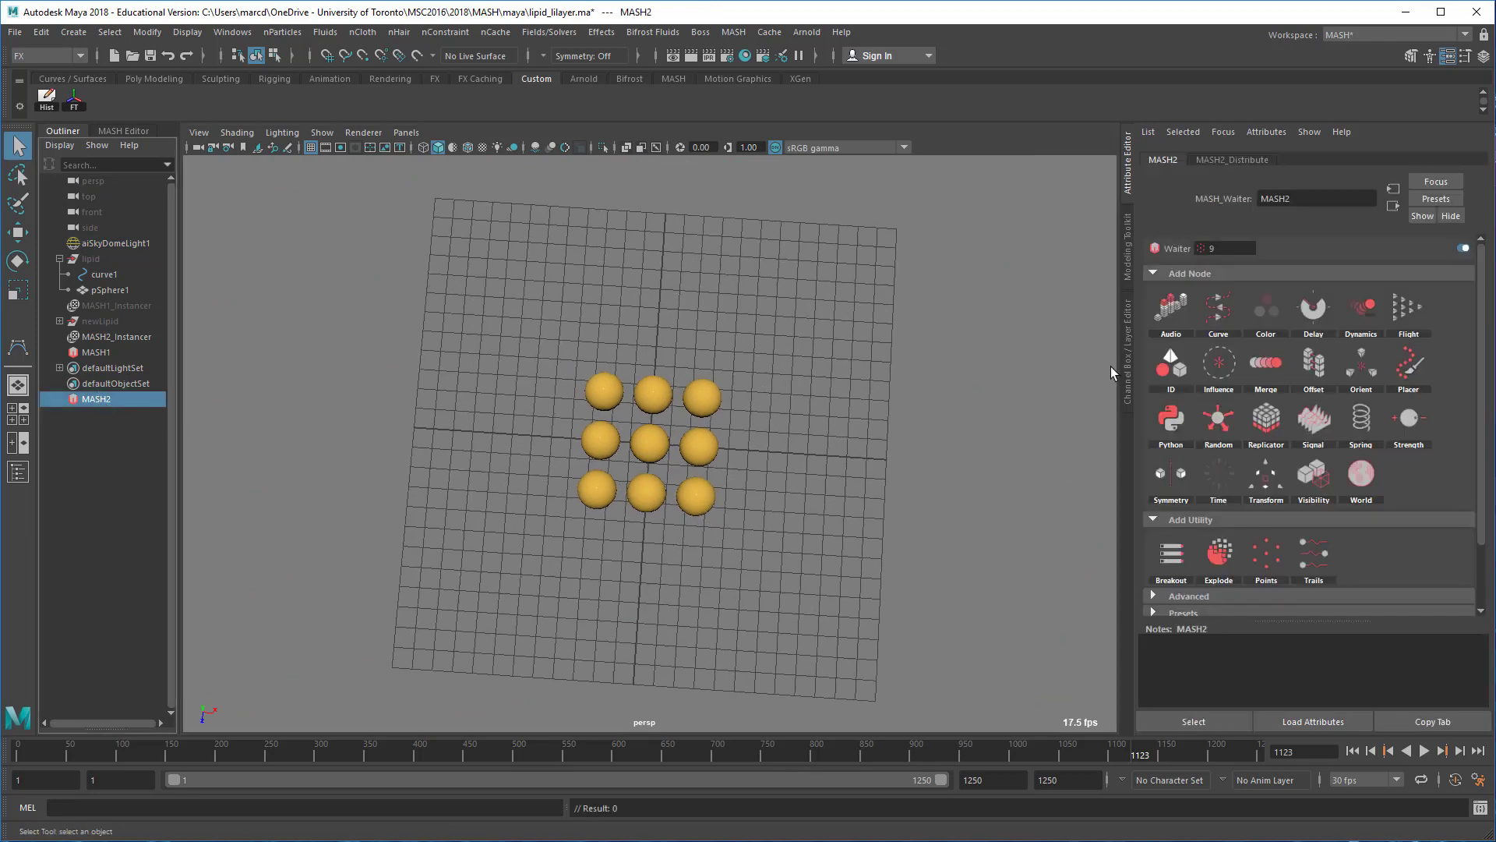
click(1235, 160)
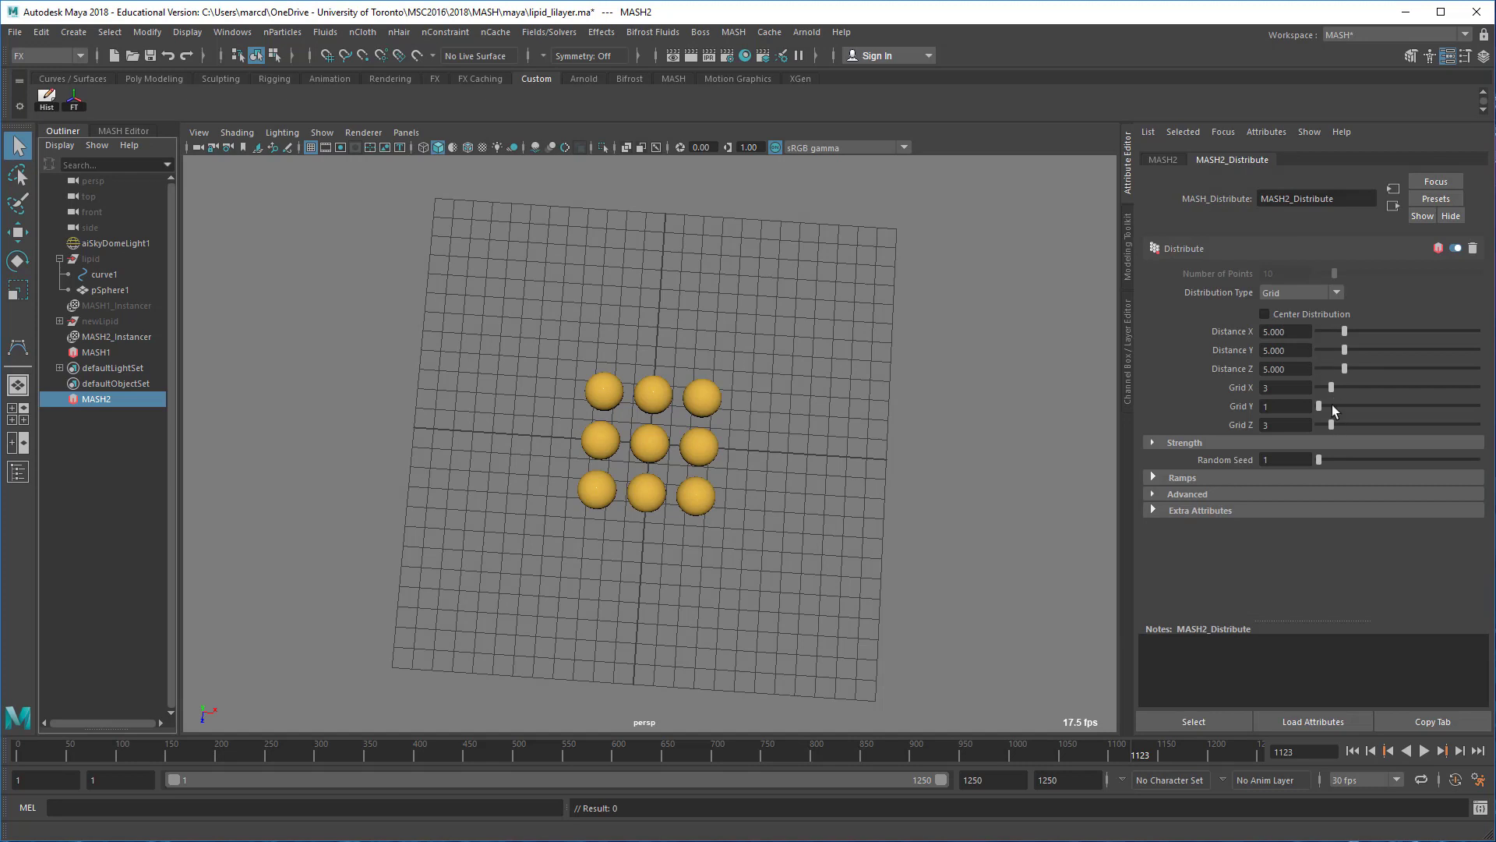
drag(1345, 368, 1336, 332)
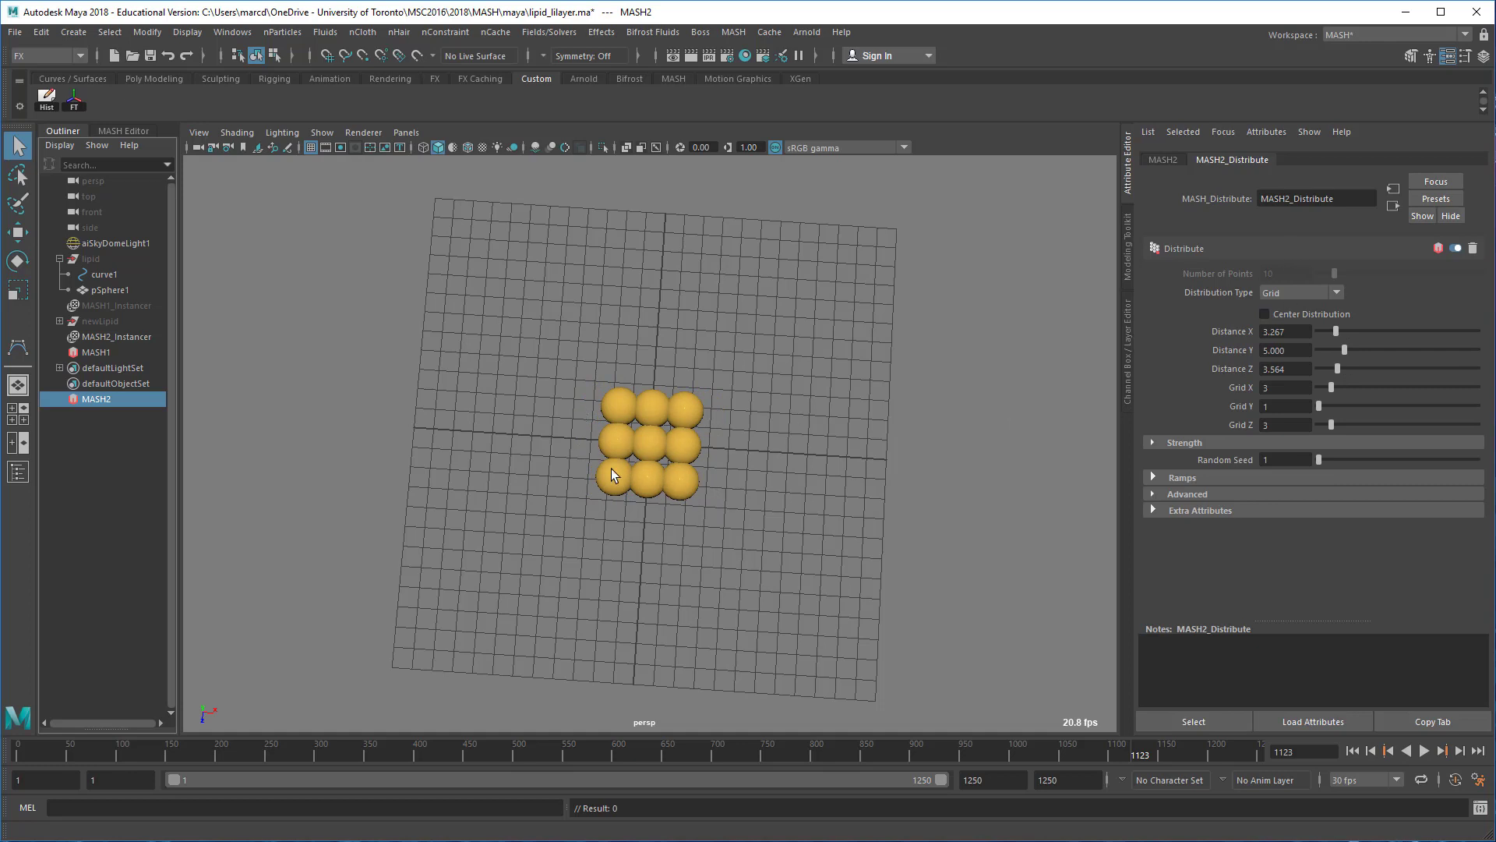
alt+right_drag(508, 477, 920, 510)
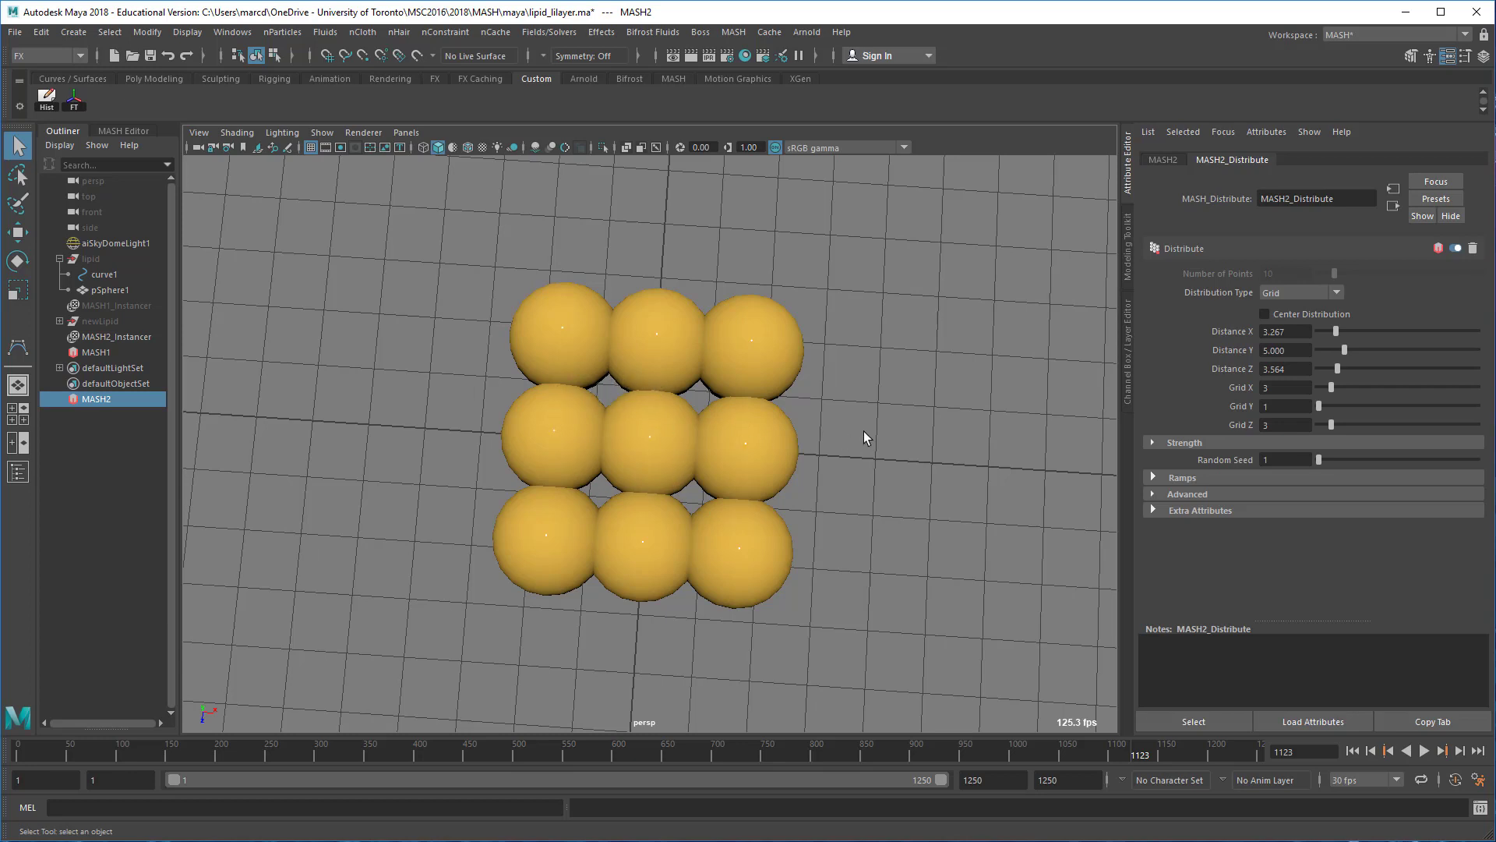
Switch the MASH2 distribution type to Linear and set its number of points to 20.
click(1283, 293)
click(1285, 312)
alt+right_drag(914, 388, 678, 324)
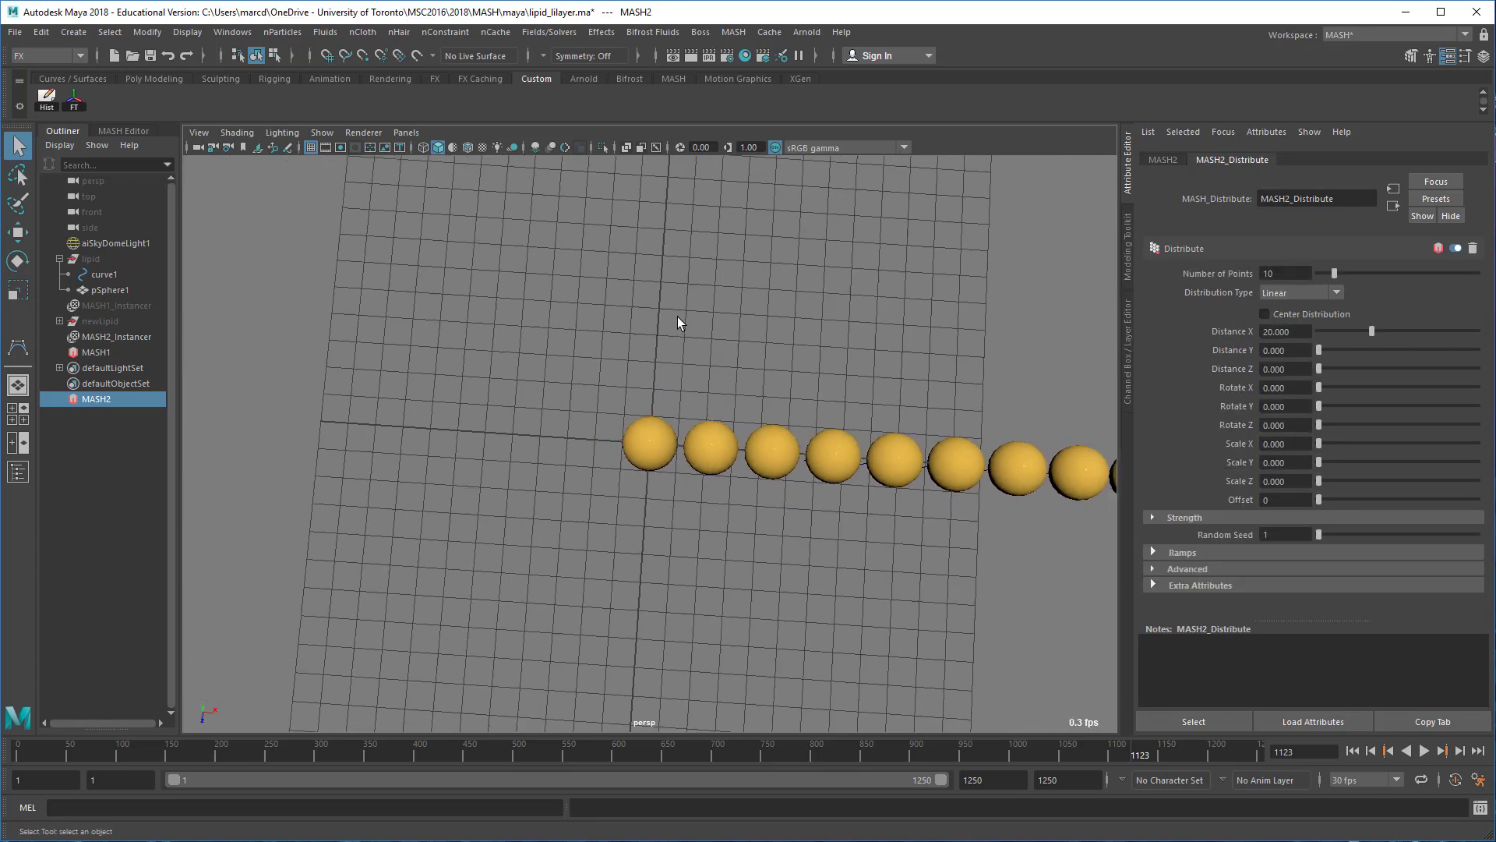
alt+drag(678, 324, 788, 361)
alt+right_drag(788, 361, 749, 343)
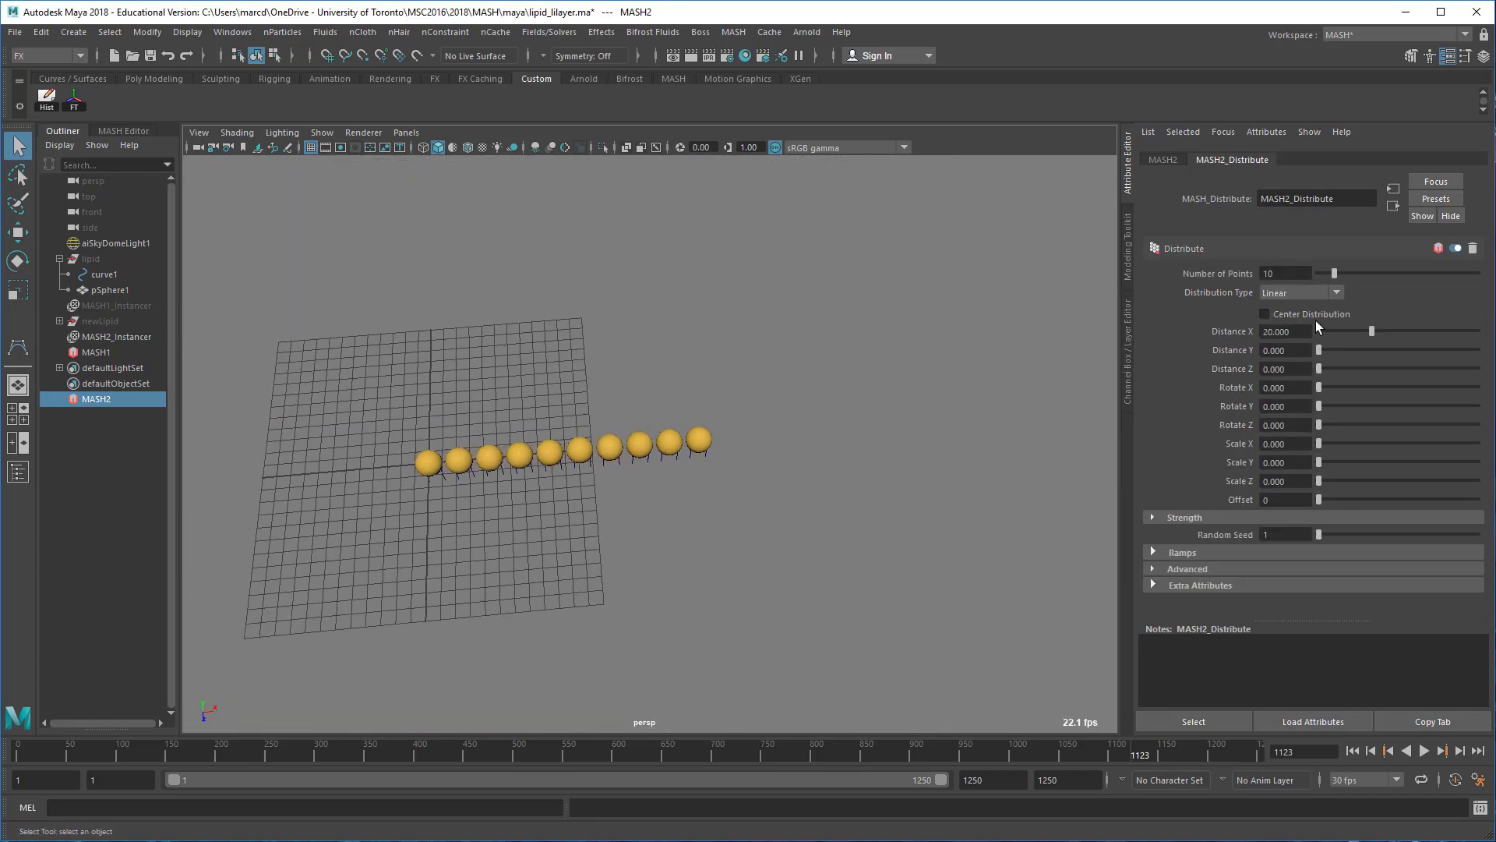
click(1293, 274)
drag(1293, 275, 1142, 271)
text(20)
key(Return)
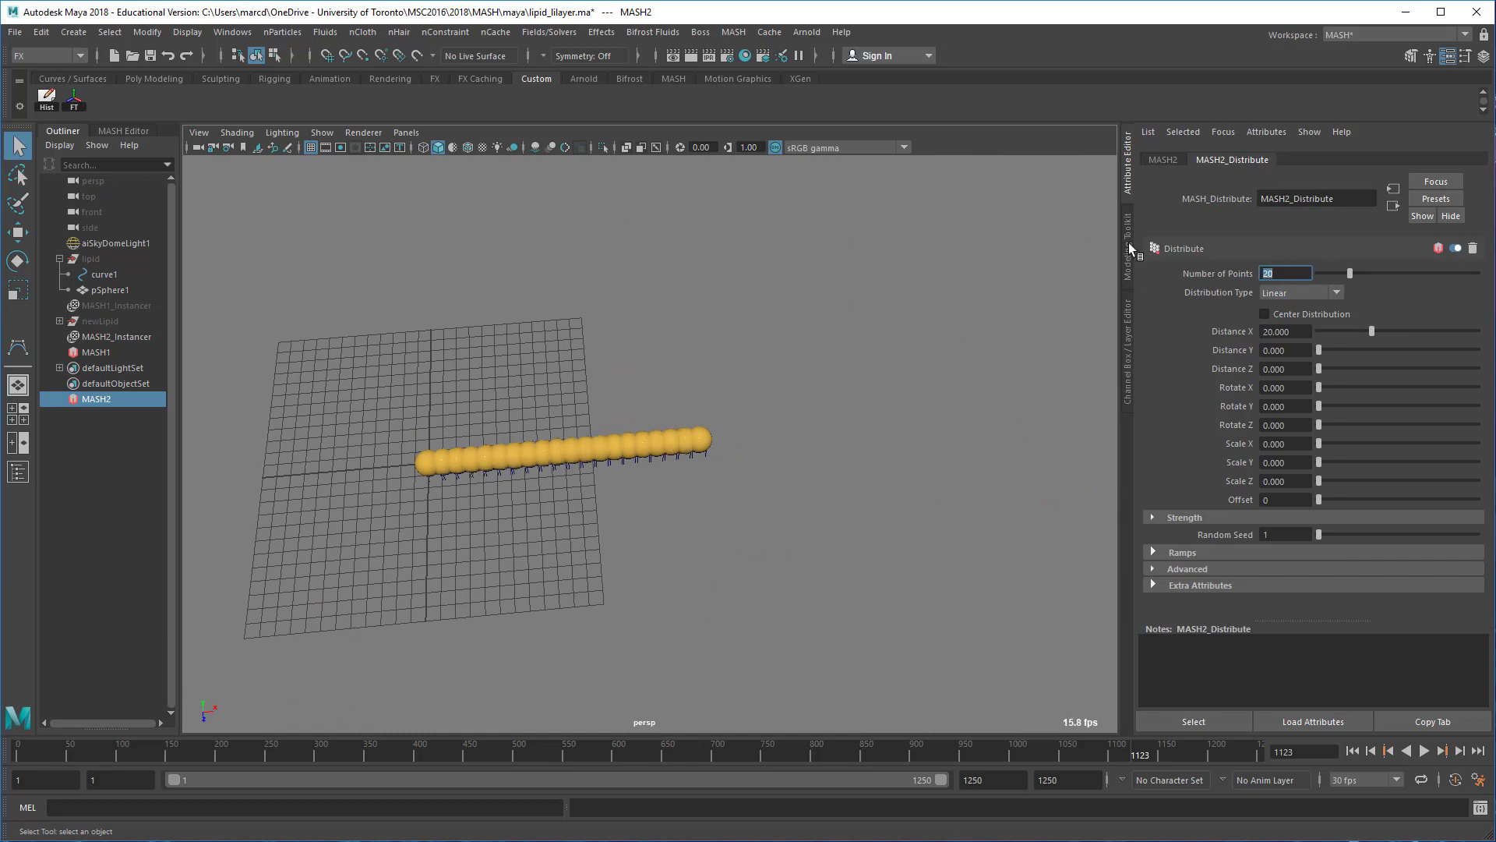
Set Distance X of the MASH2 linear distribution to 36 to space out the row of lipids.
key(Tab)
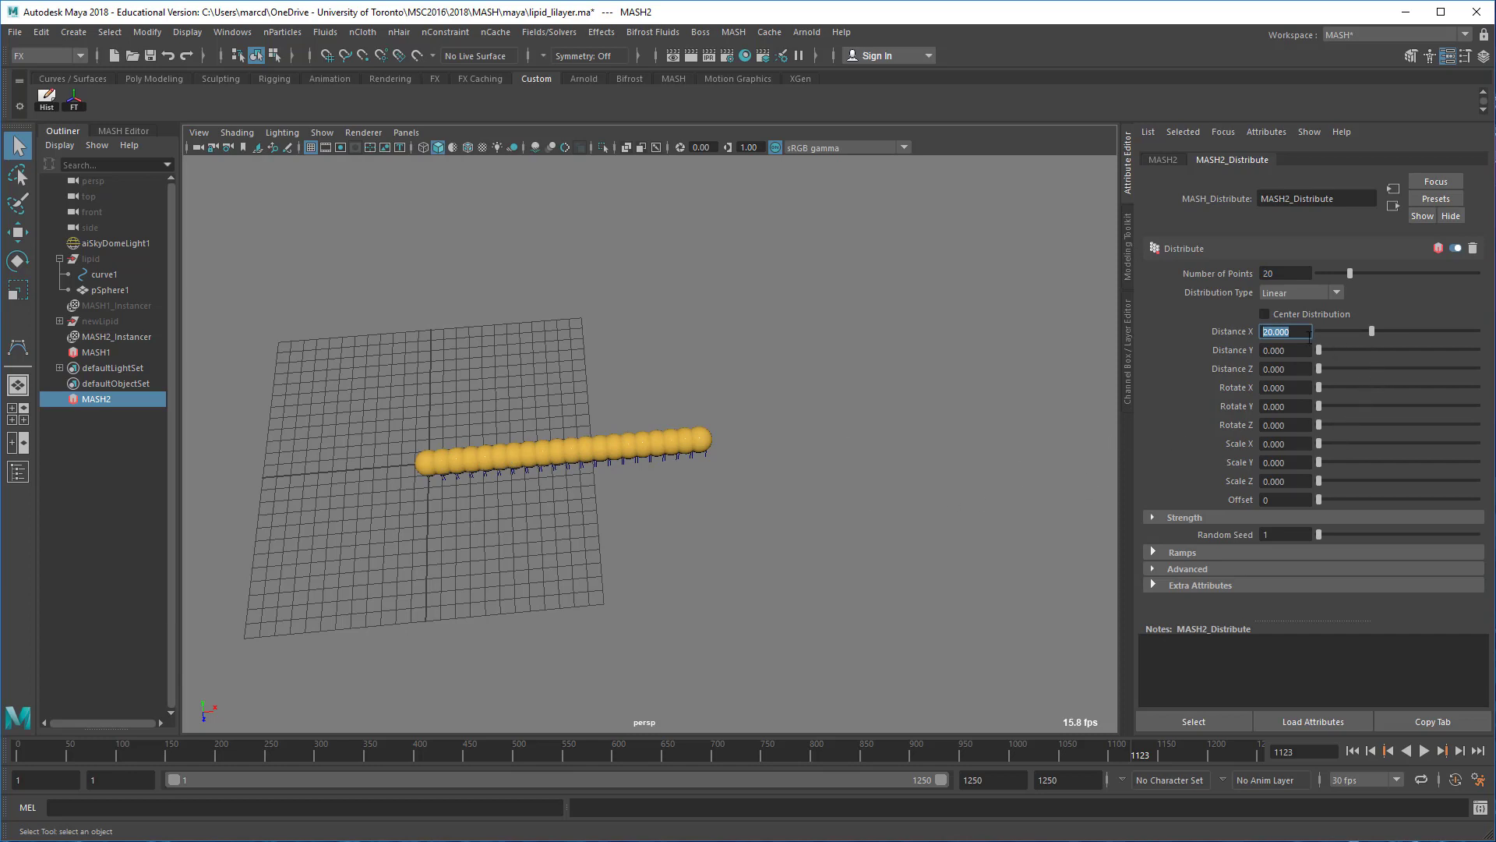
text(40)
key(Return)
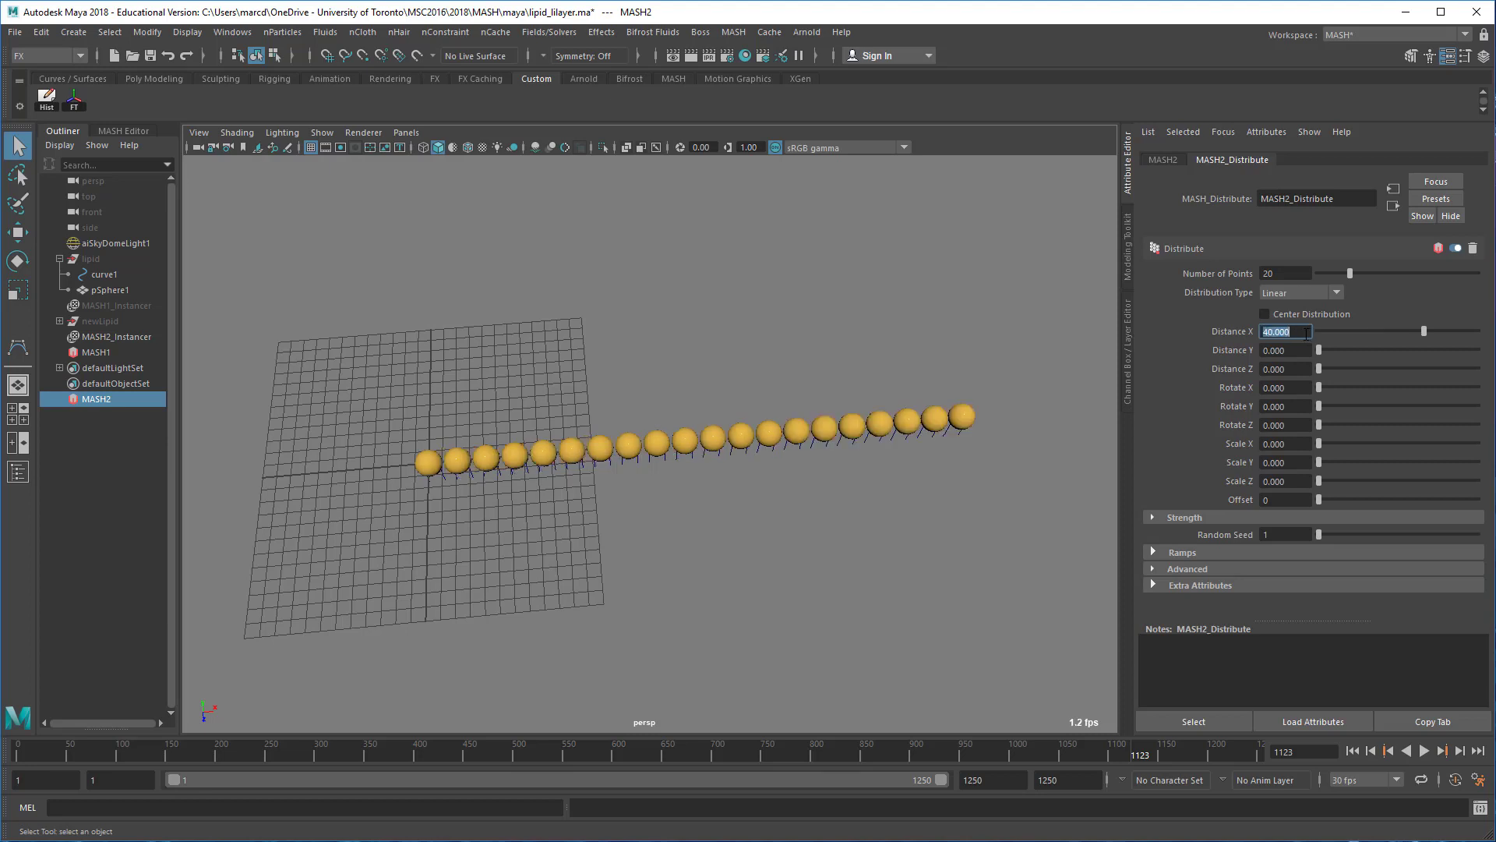
text(36)
key(Return)
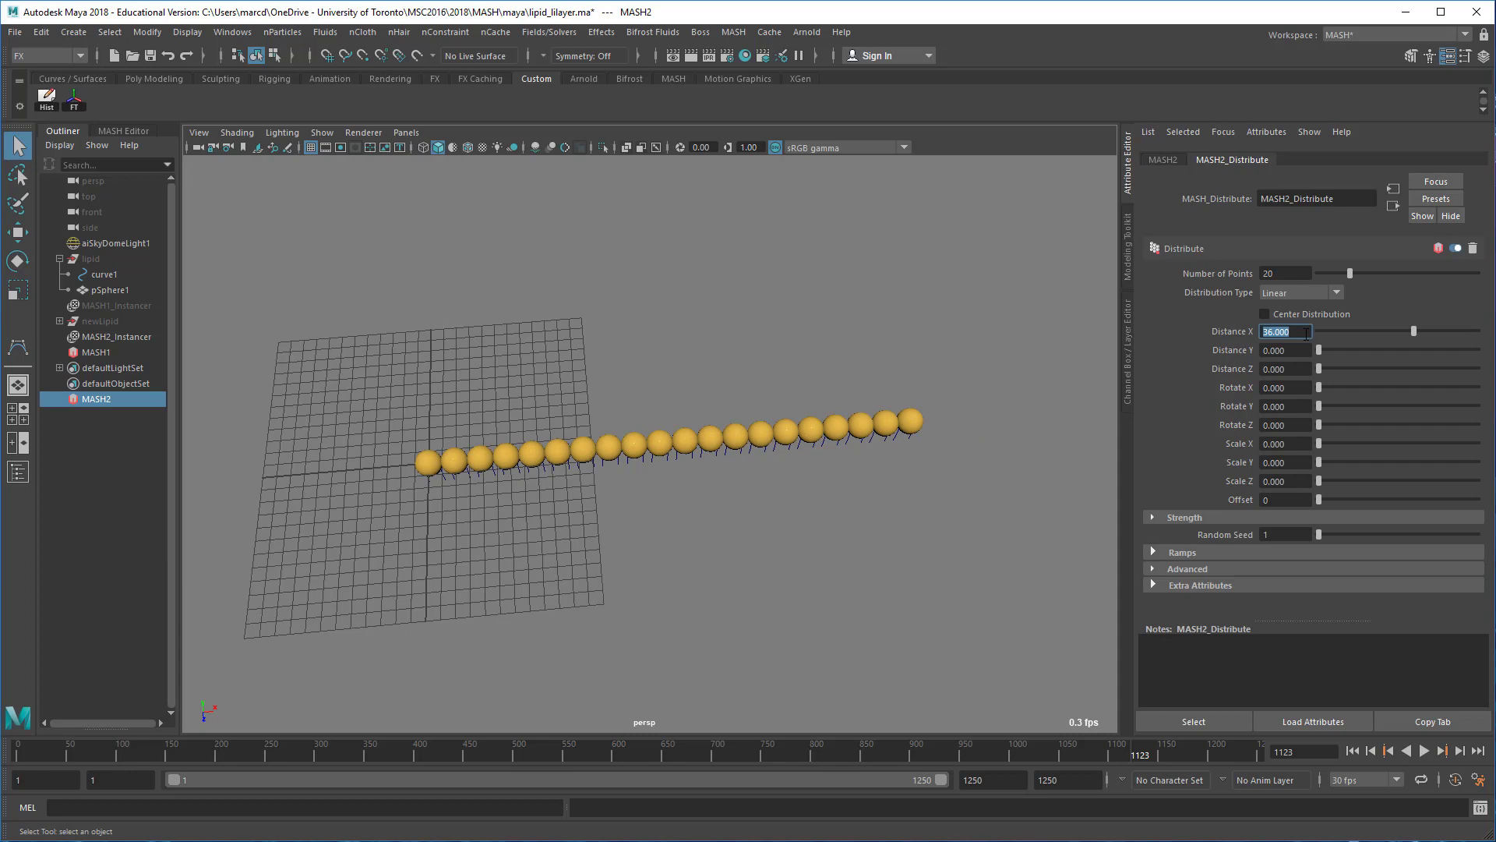
mouse_move(732, 493)
alt+mouse_down()
mouse_move(718, 501)
mouse_move(730, 514)
alt+mouse_up()
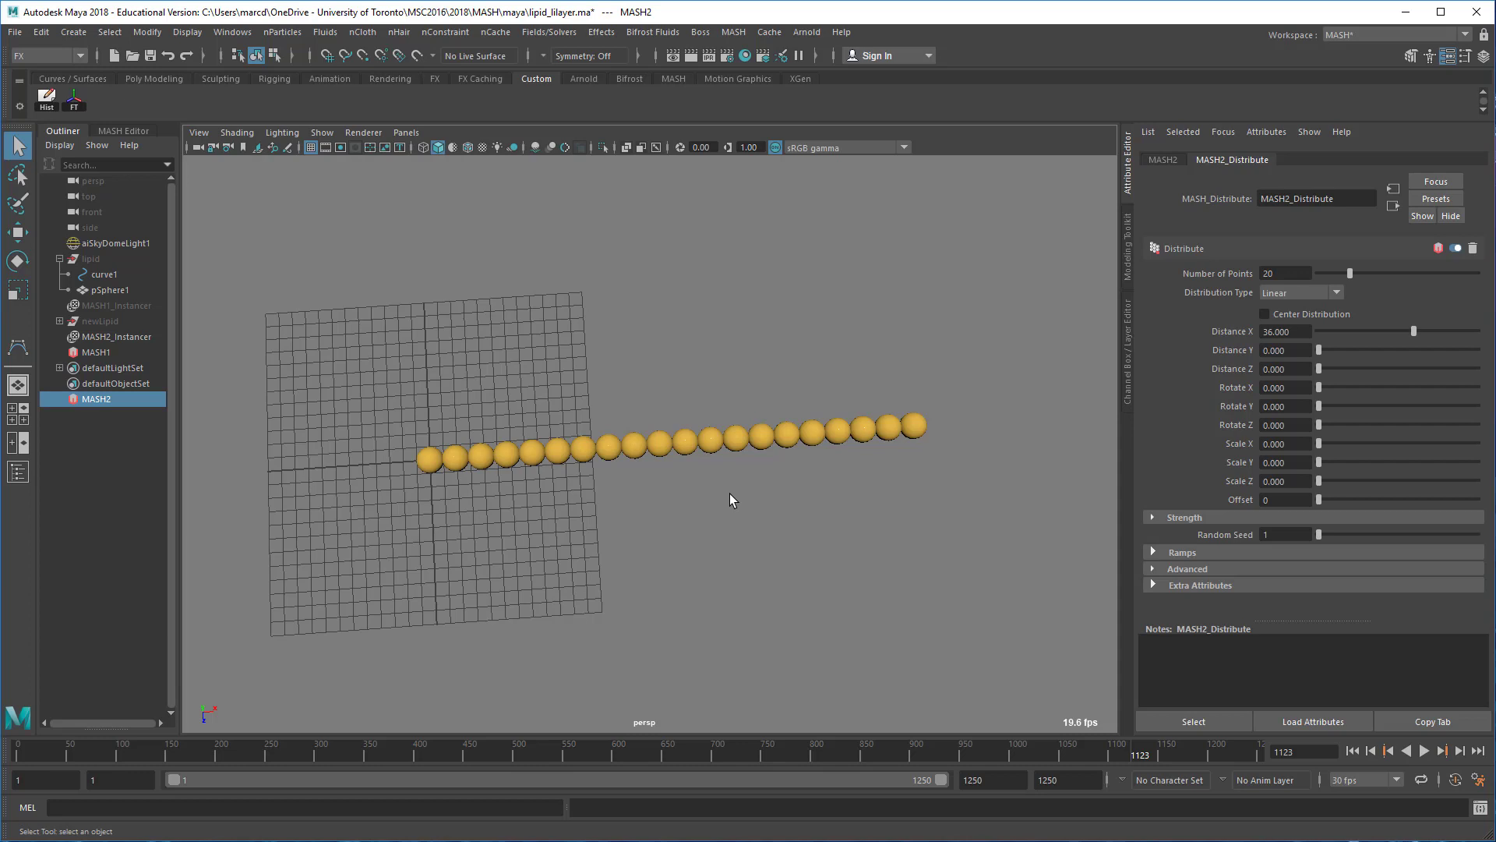
Rename the MASH2 network as demoMASH and add a Replicator node to it.
click(123, 131)
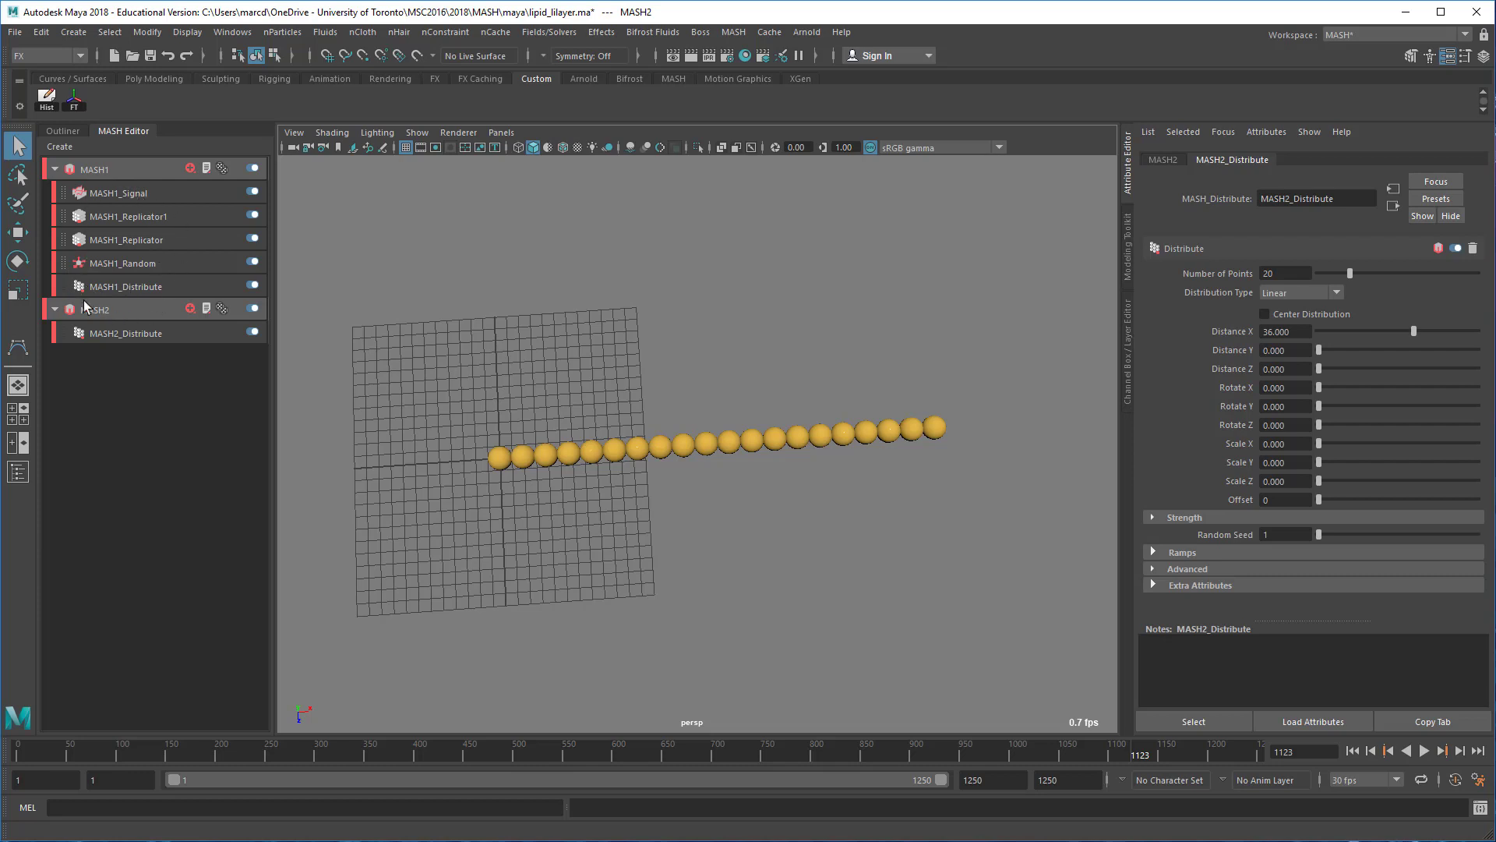
click(121, 336)
double_click(95, 310)
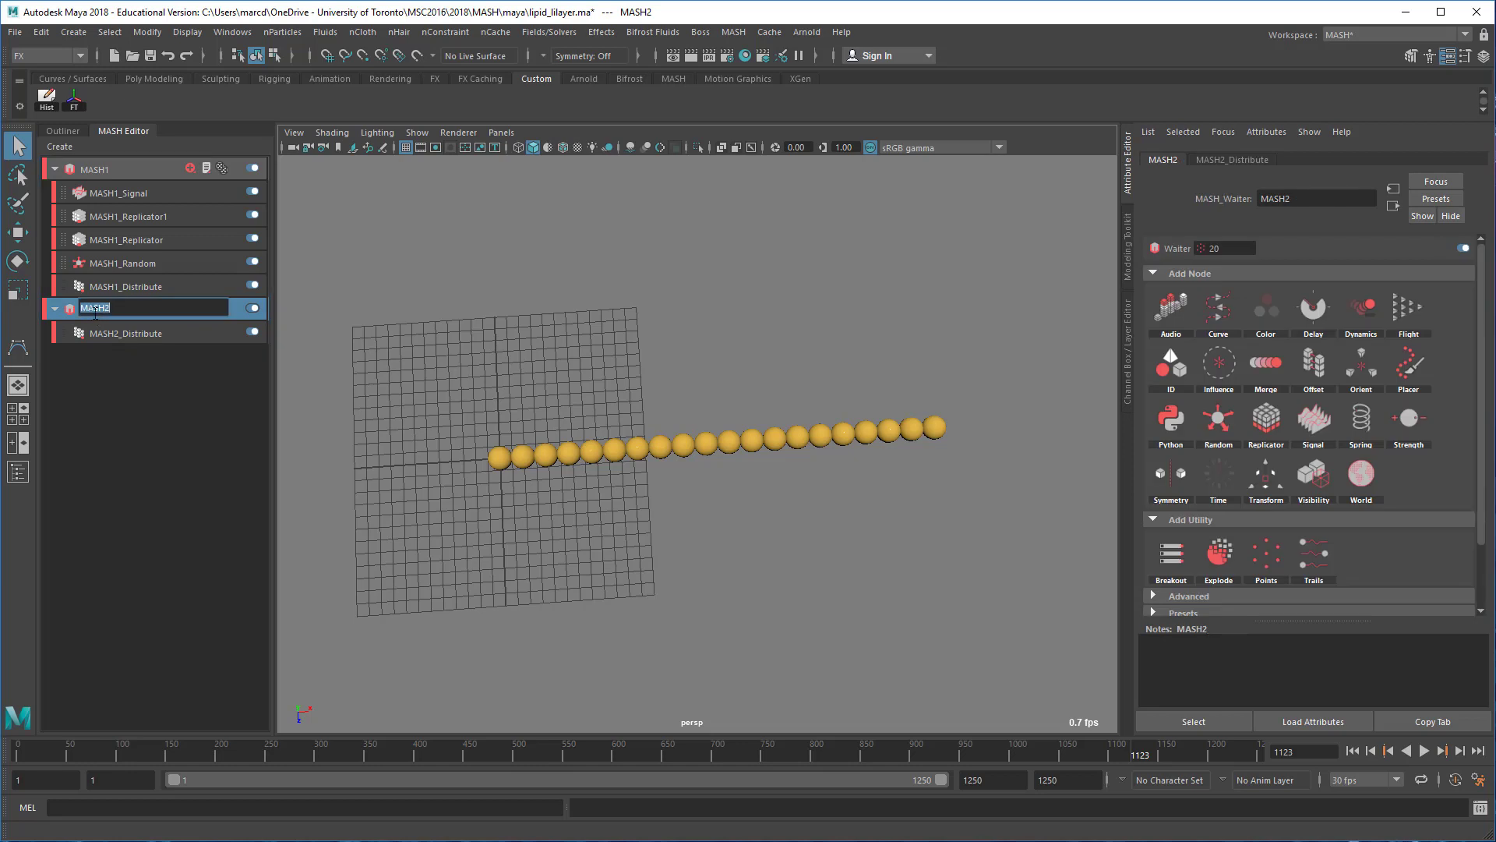
text(demo)
key(Return)
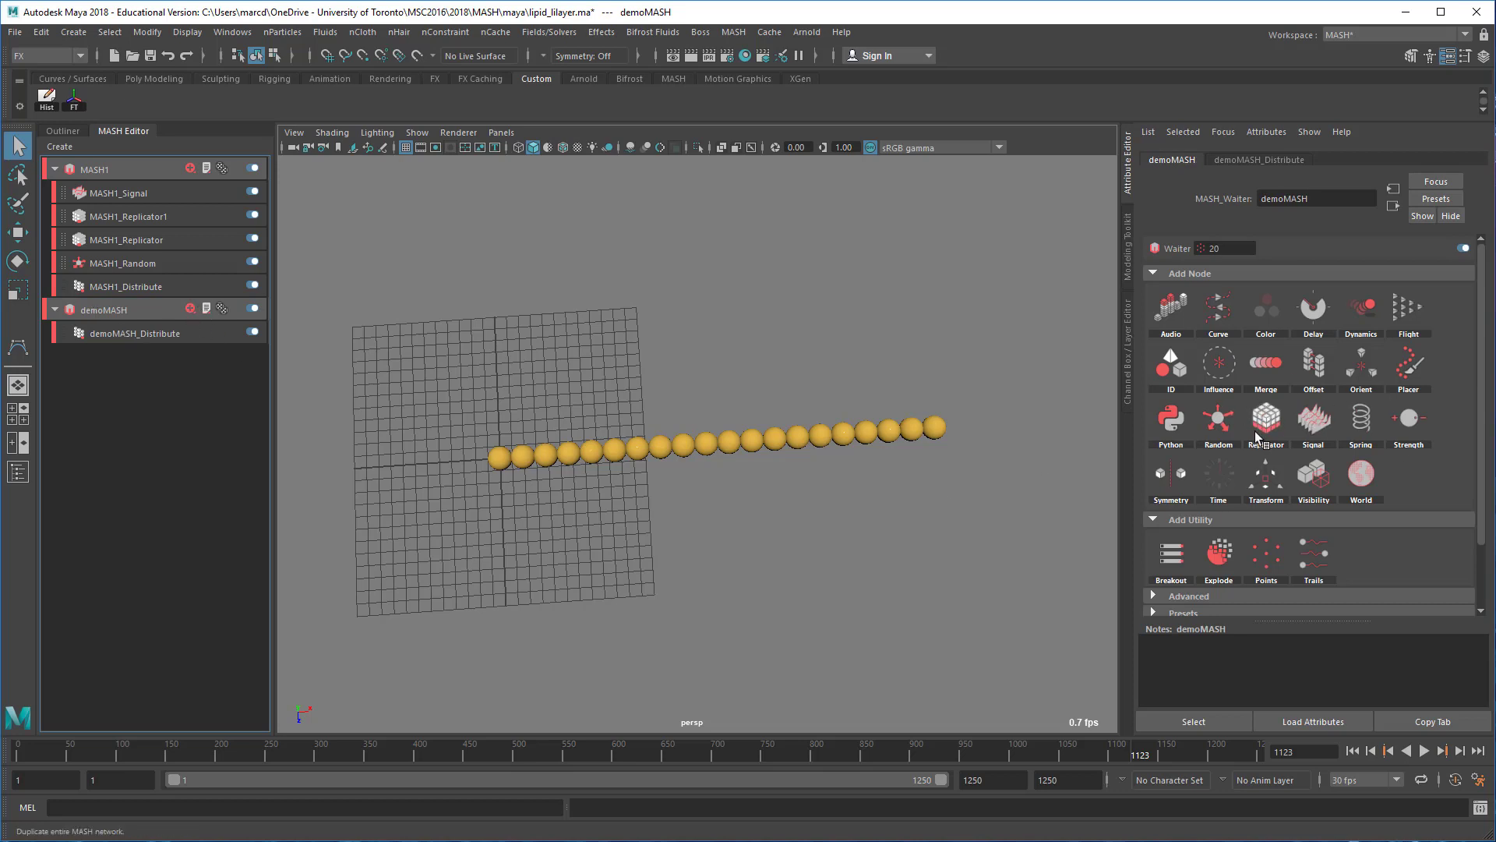
click(192, 310)
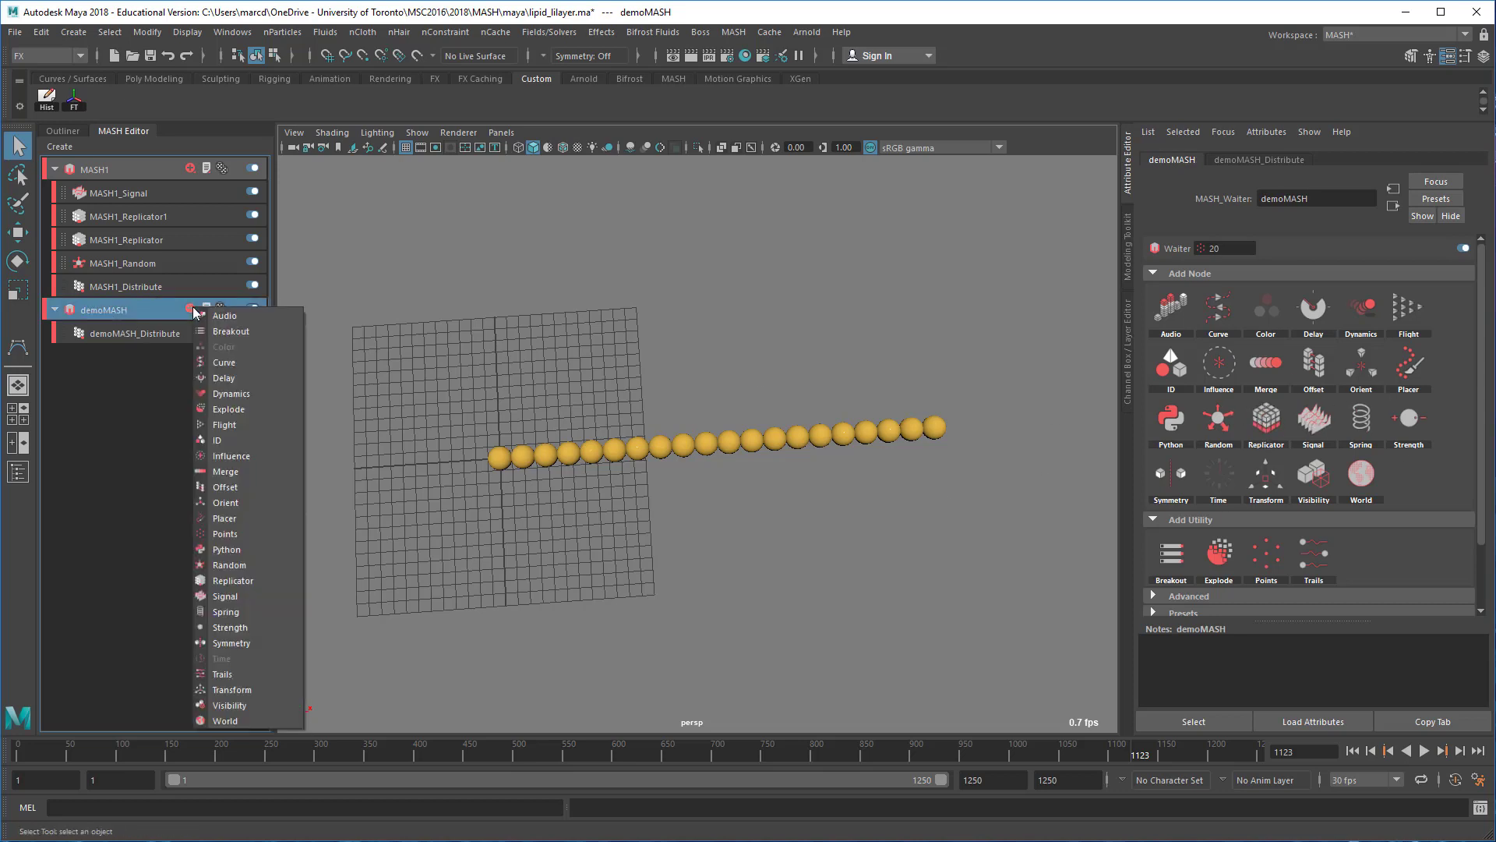
click(277, 580)
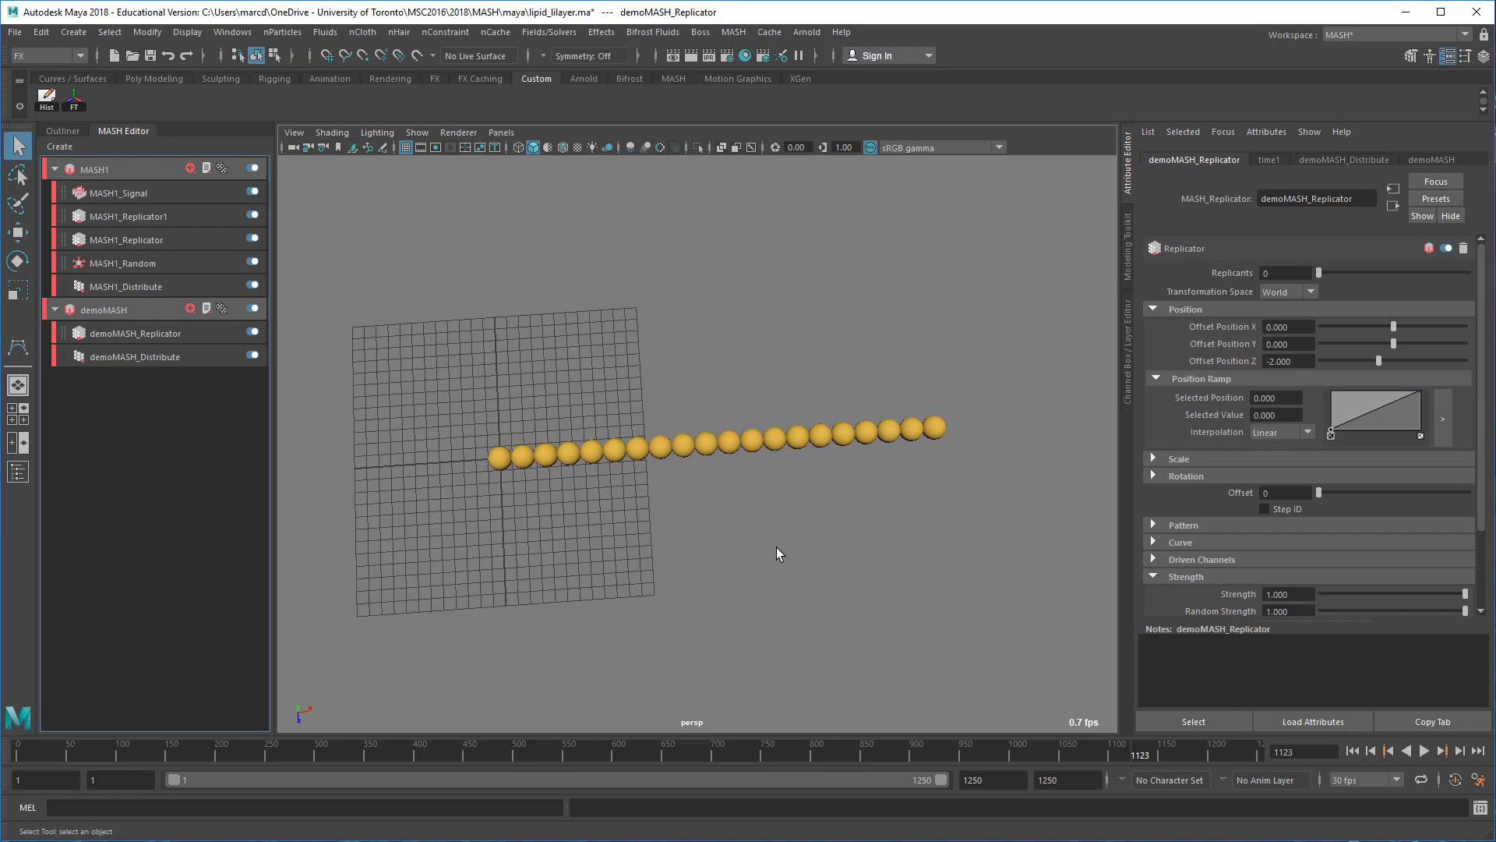
Set the demoMASH replicator's Replicants to 1 to duplicate the row of lipids.
click(1282, 272)
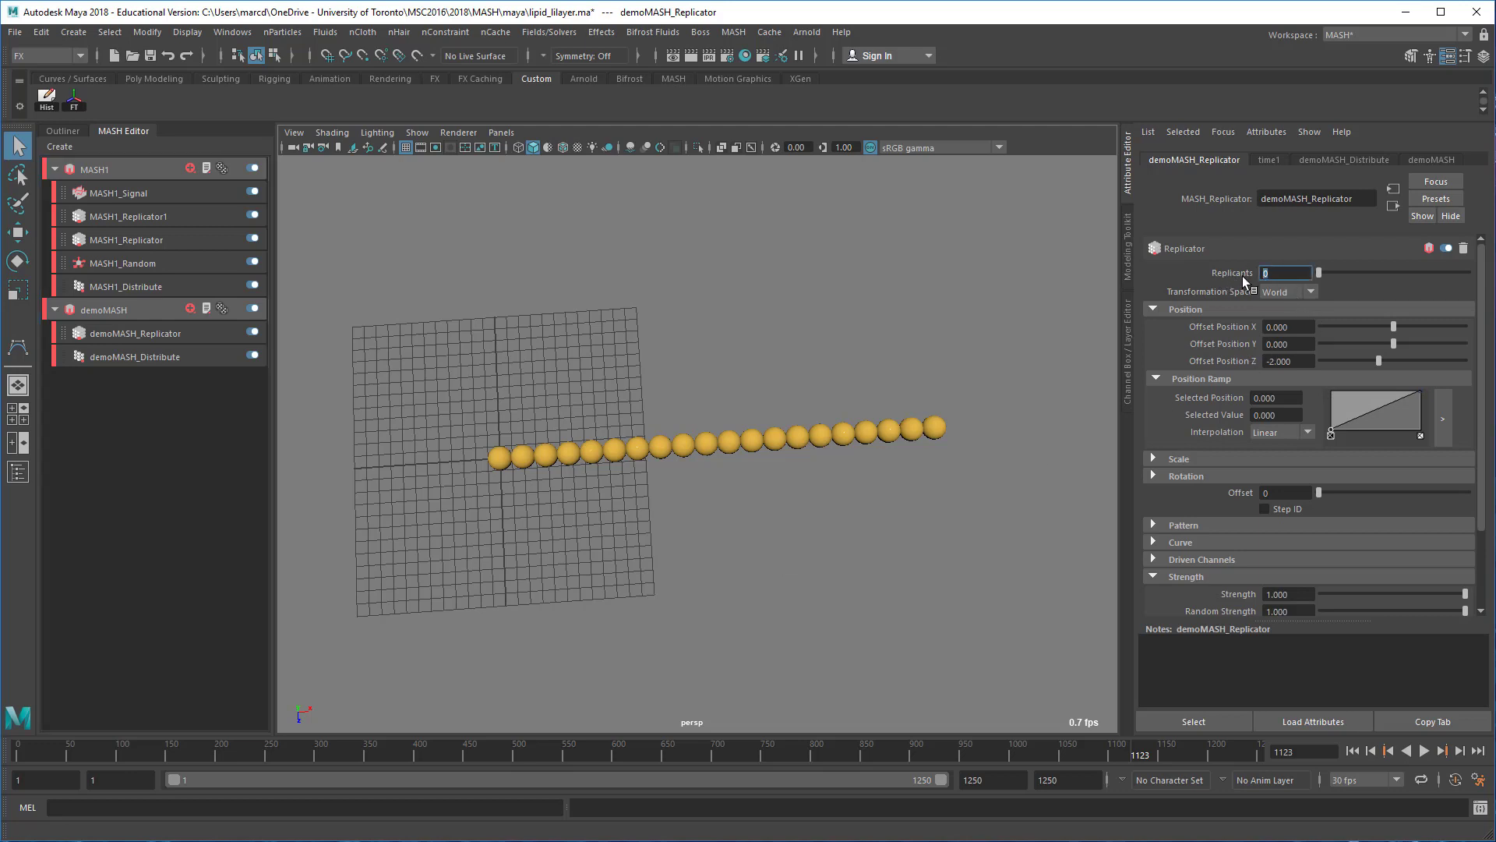
key(Return)
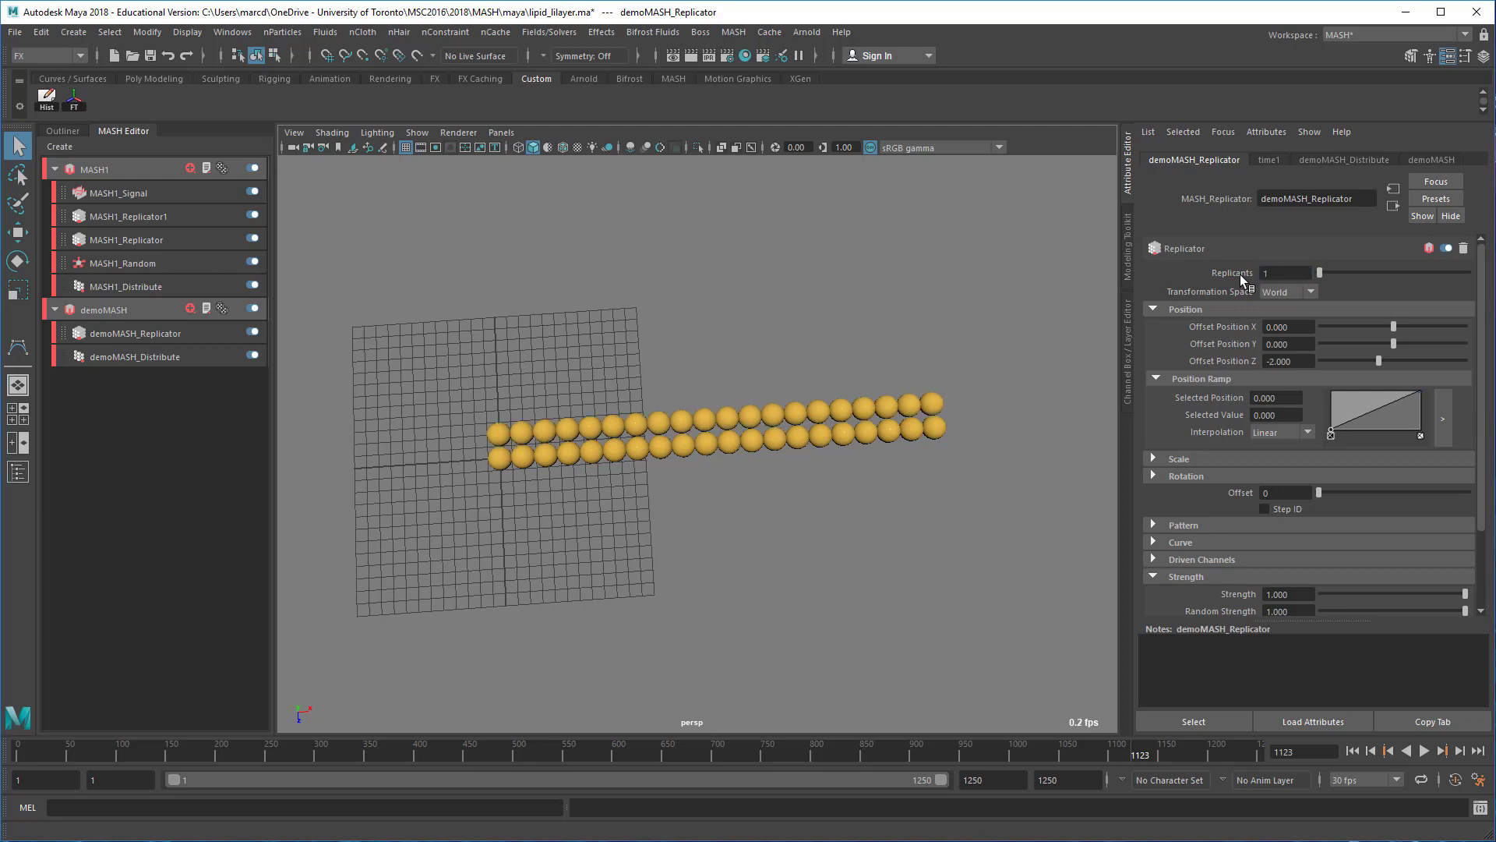
click(1290, 361)
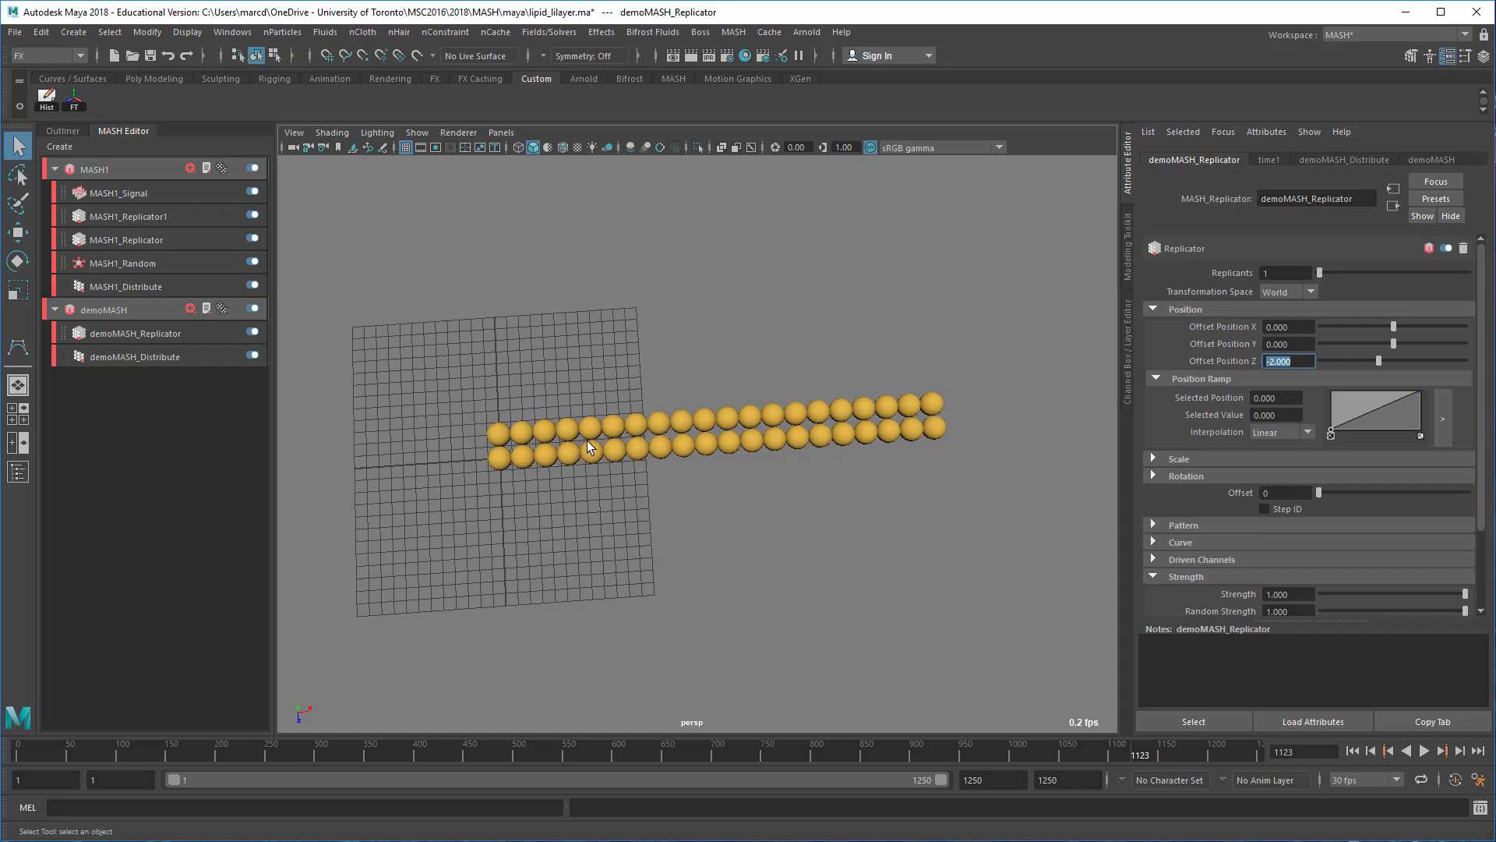
scroll(780, 452, up, 5)
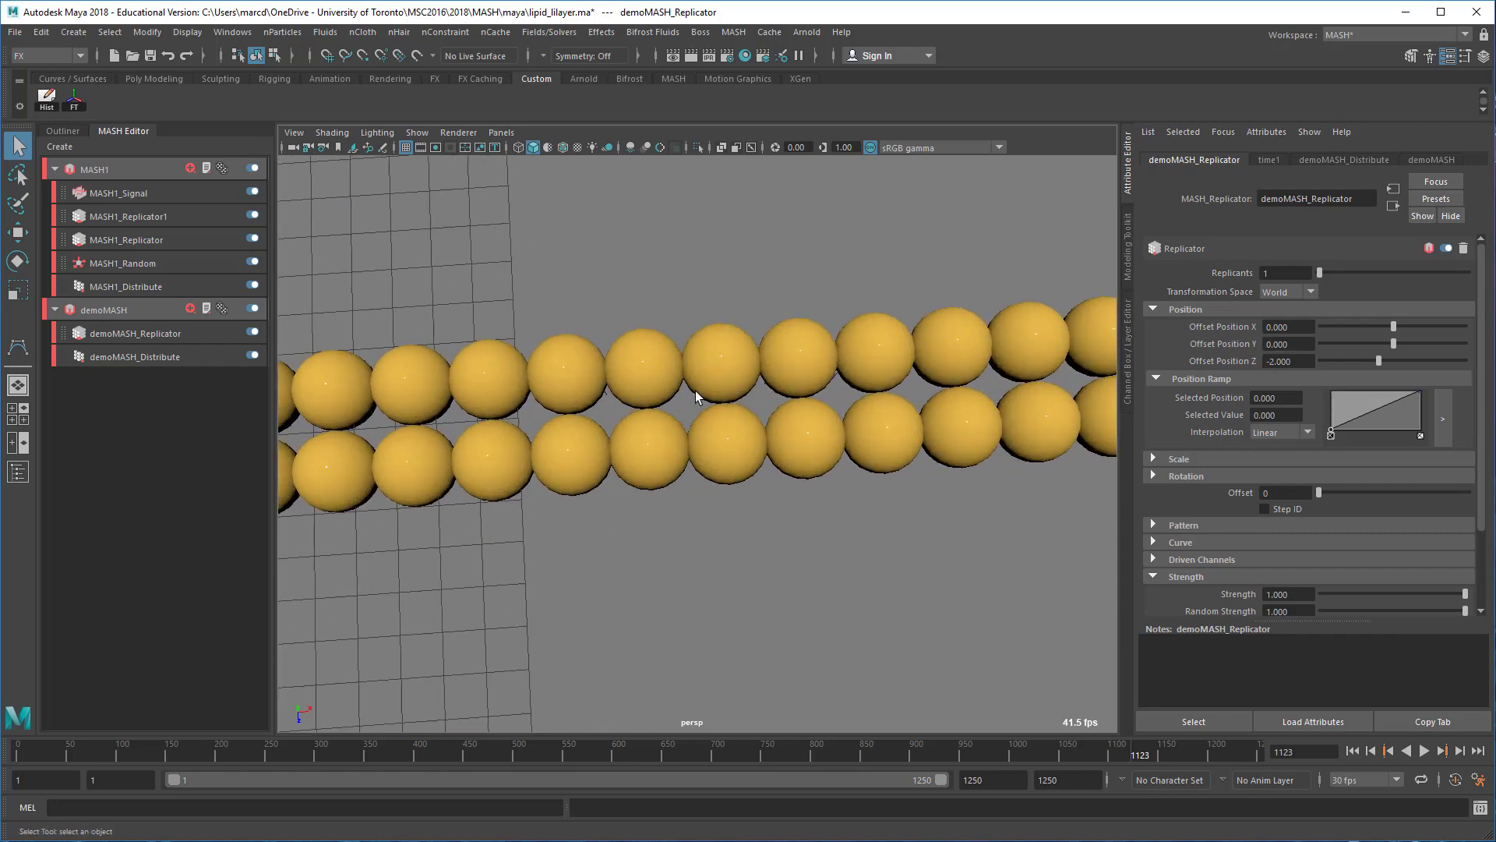
scroll(954, 541, down, 8)
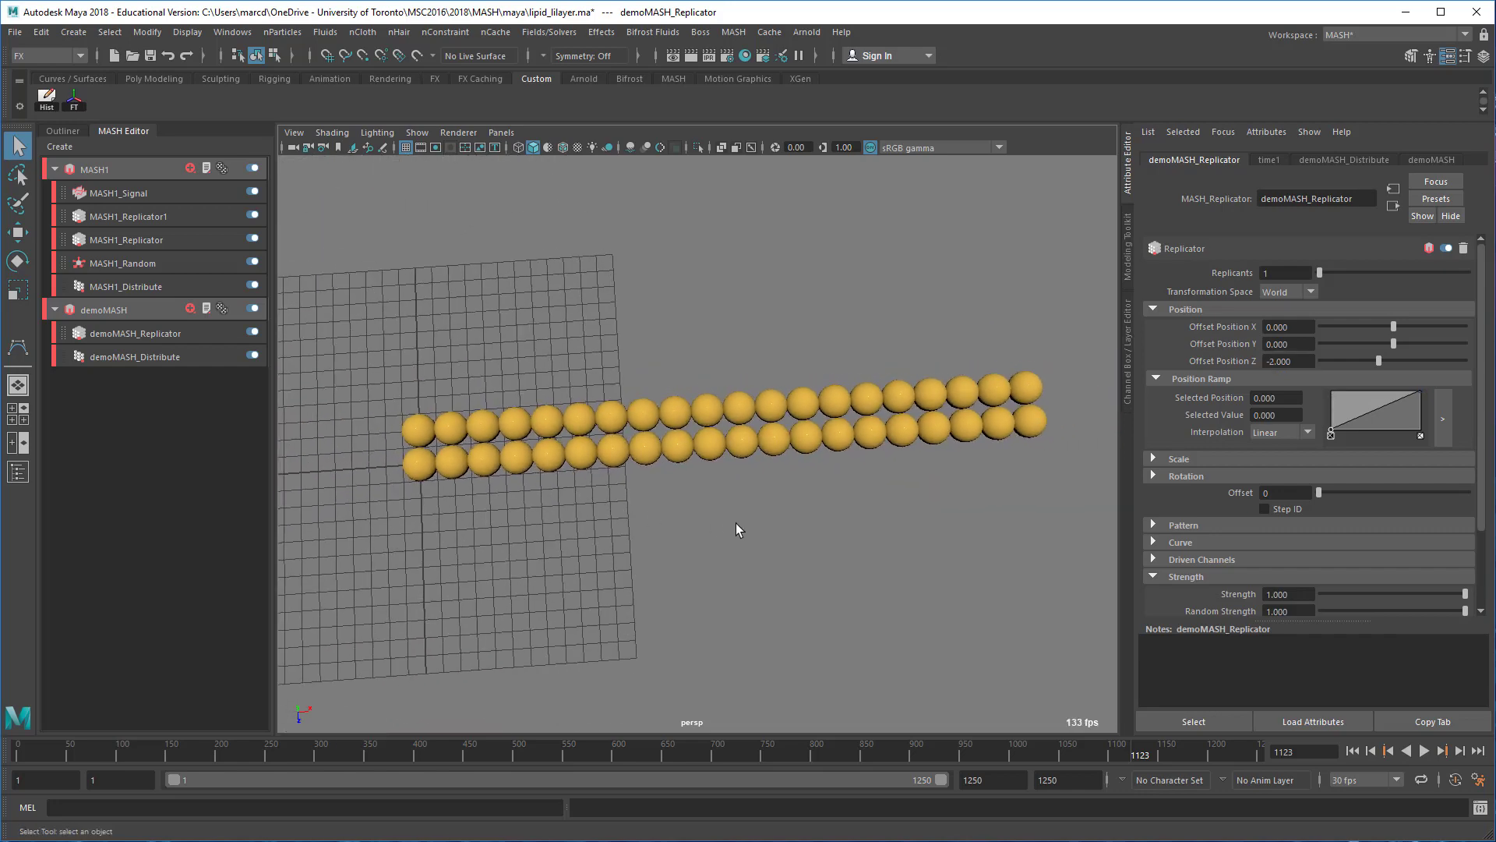
Set the replicator's Pattern Offset X to 1.000 to stagger the two rows of lipids.
click(1153, 525)
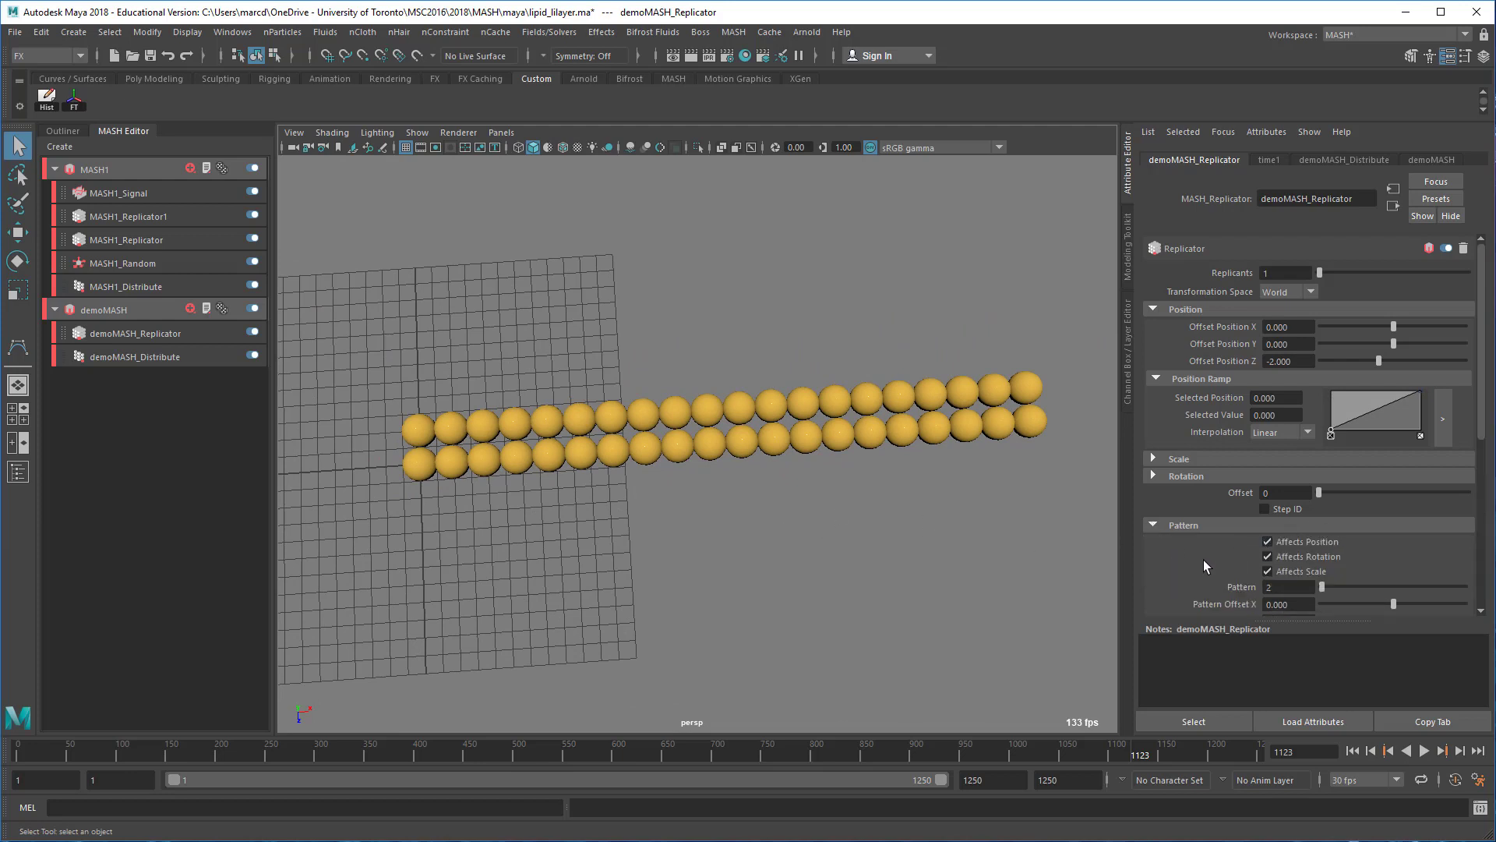
scroll(1203, 559, down, 6)
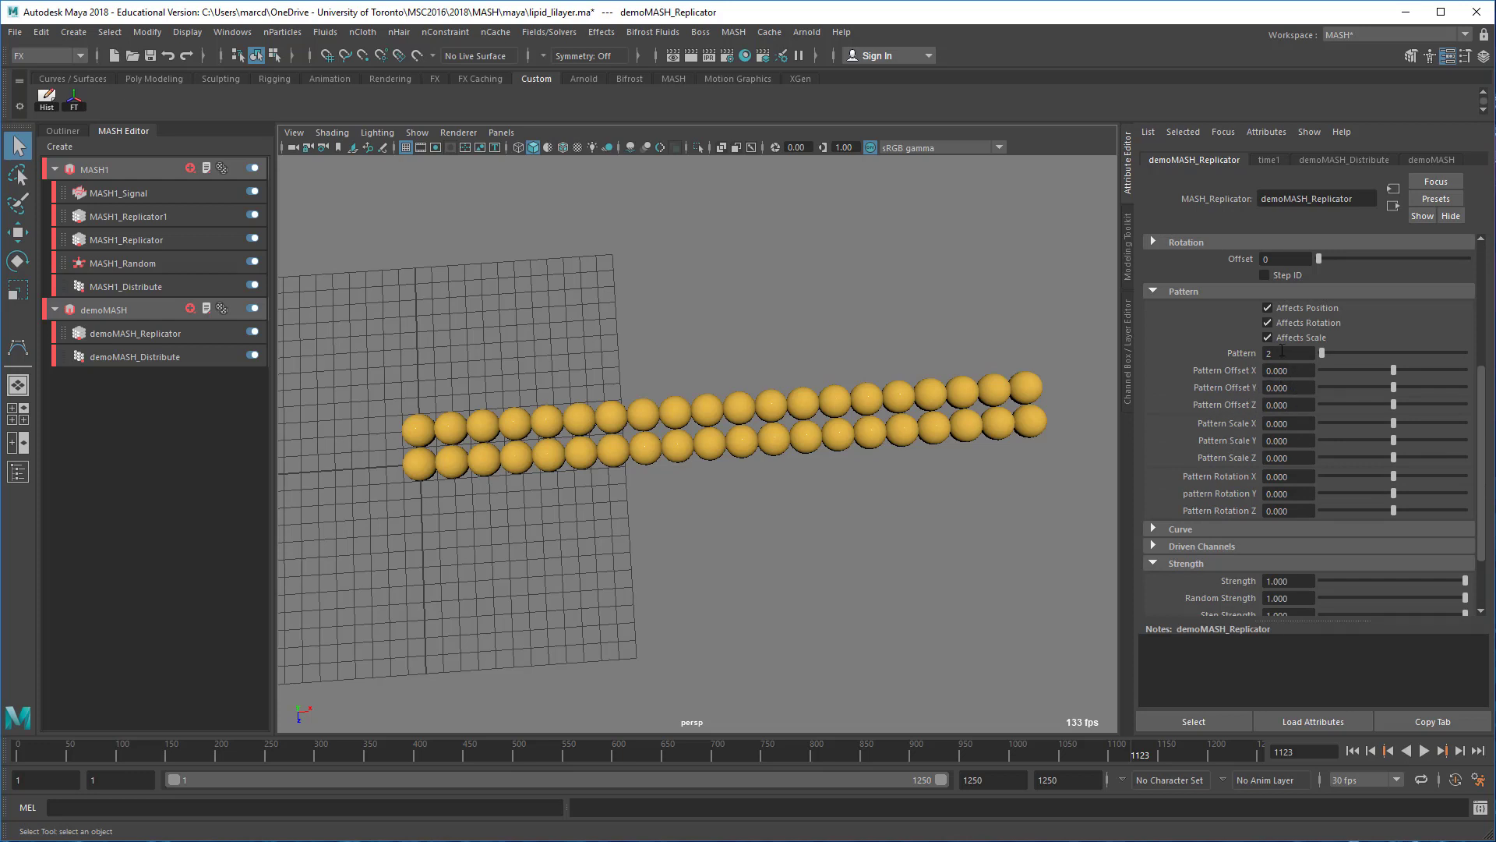
click(1282, 351)
drag(1391, 374, 1479, 382)
alt+drag(828, 444, 762, 474)
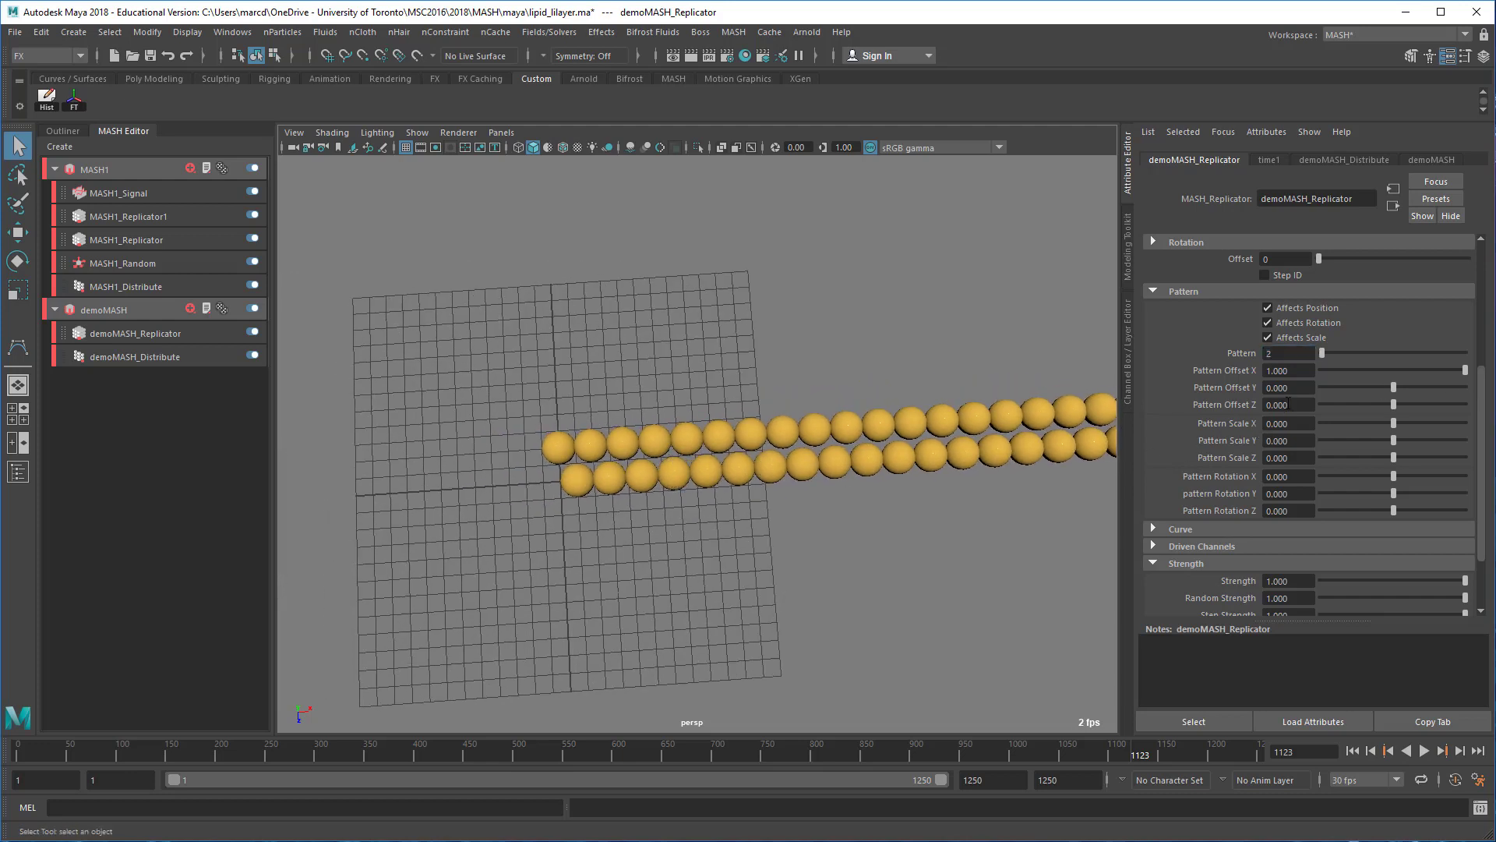
Set the replicator's Offset Position Z to -1.500 to pack the staggered rows closely together.
scroll(1294, 419, up, 3)
scroll(1294, 416, up, 4)
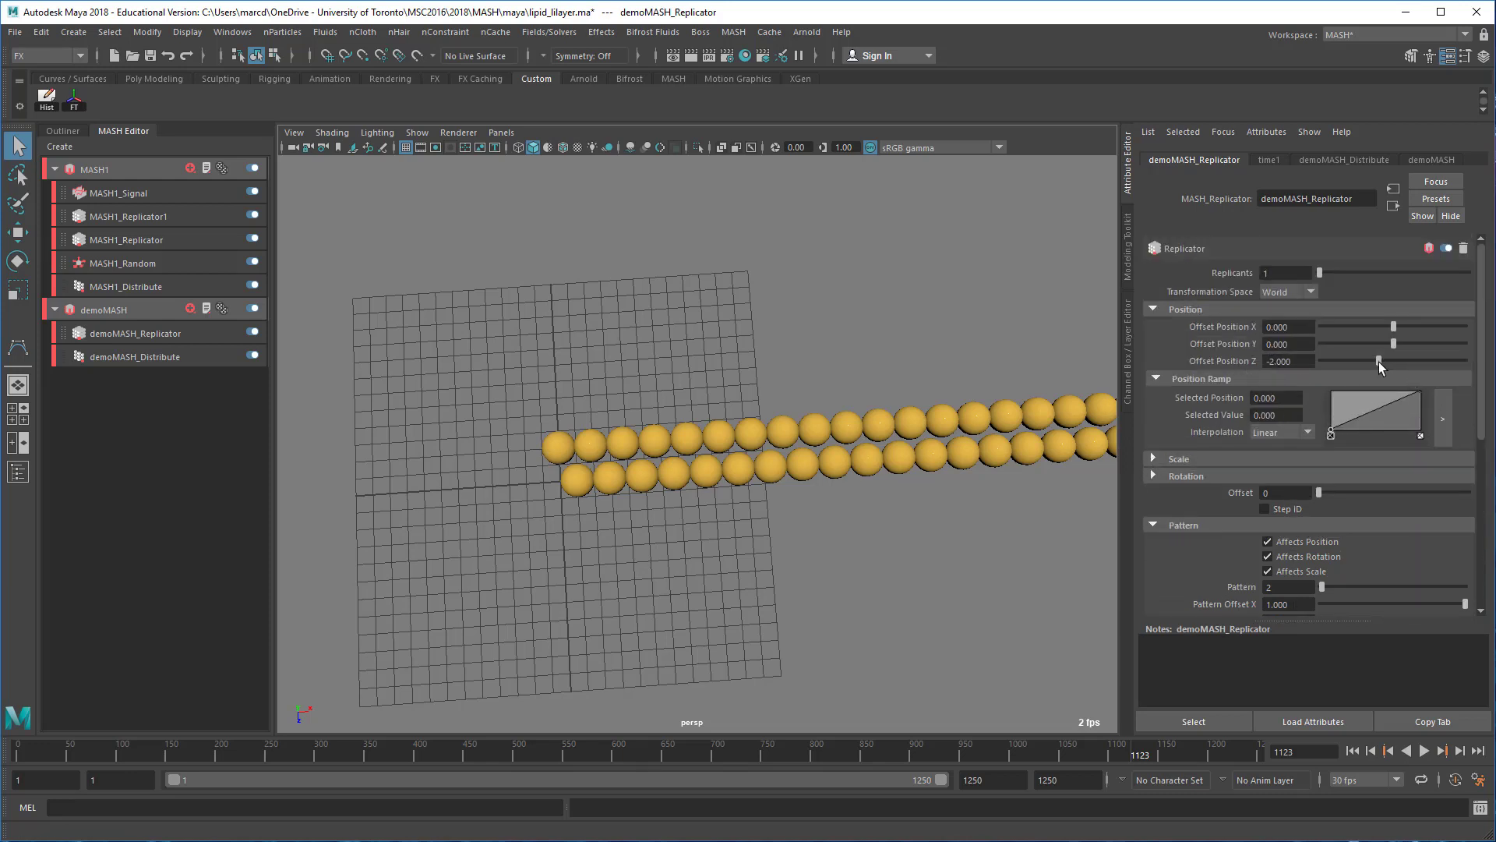
drag(1378, 361, 1381, 362)
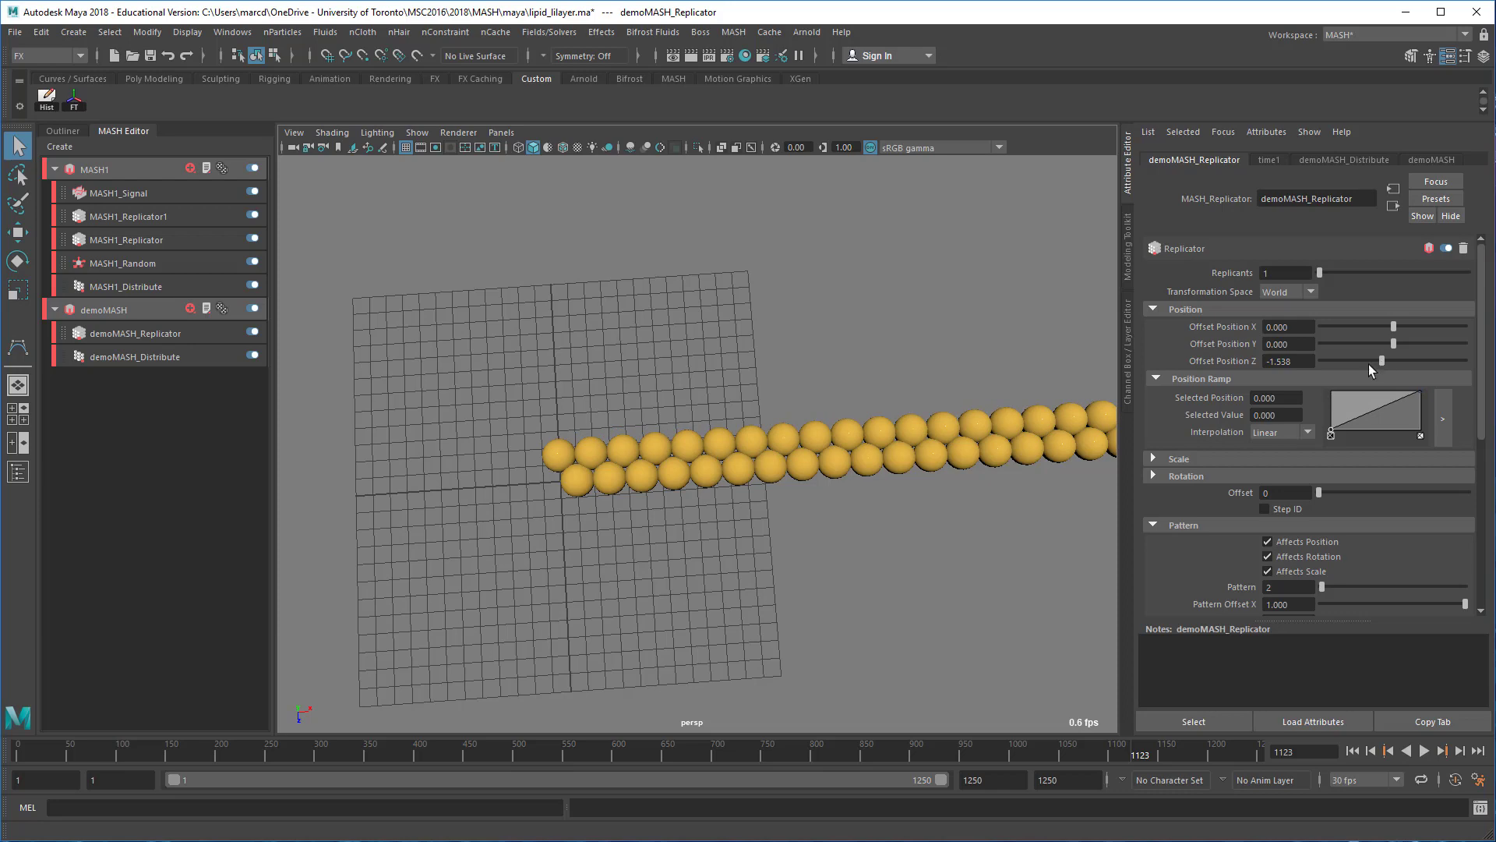
scroll(873, 499, up, 6)
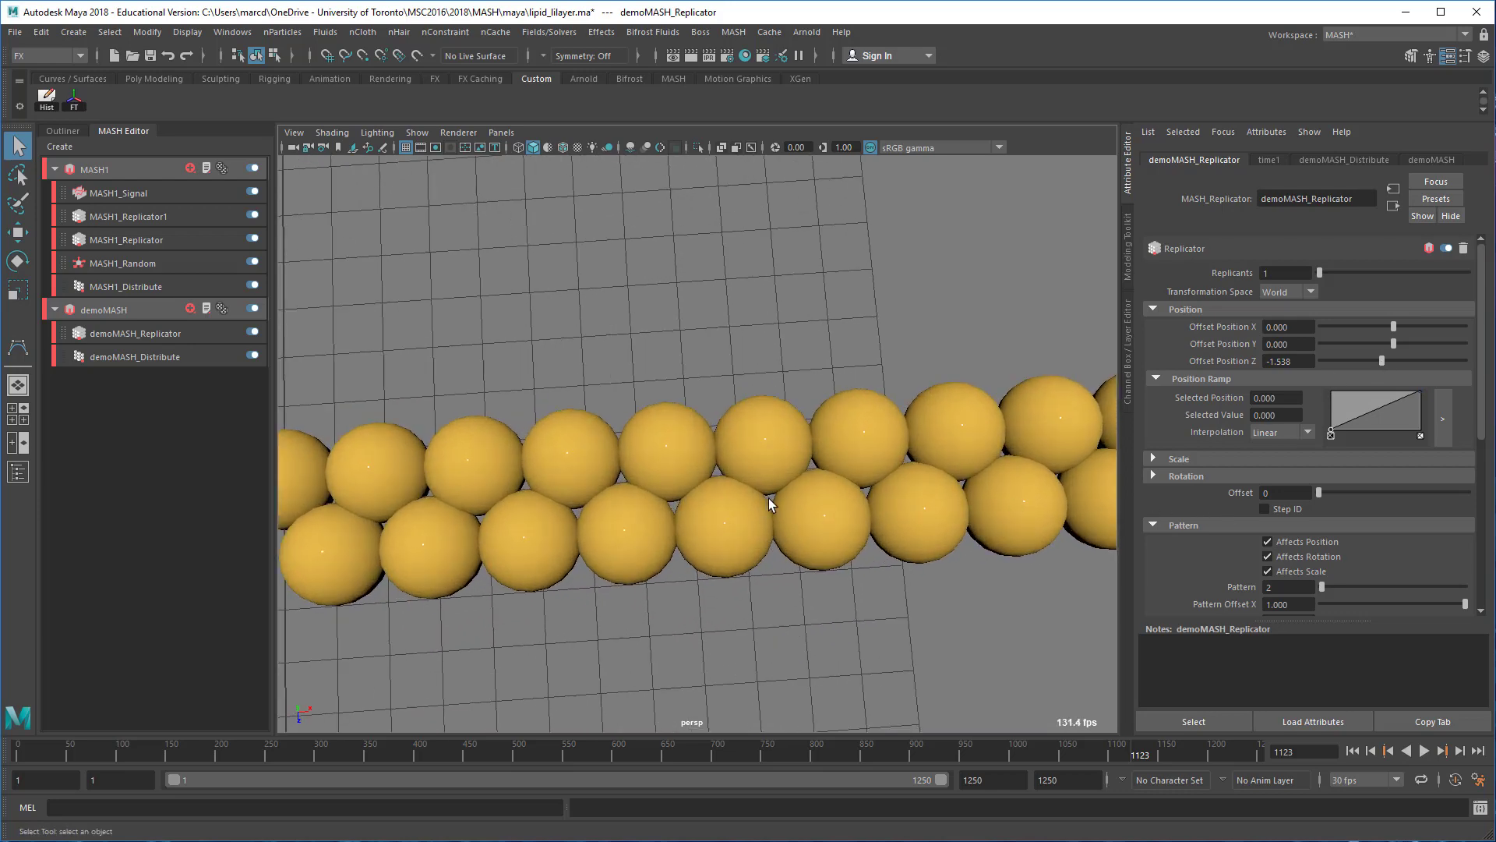
scroll(761, 555, down, 3)
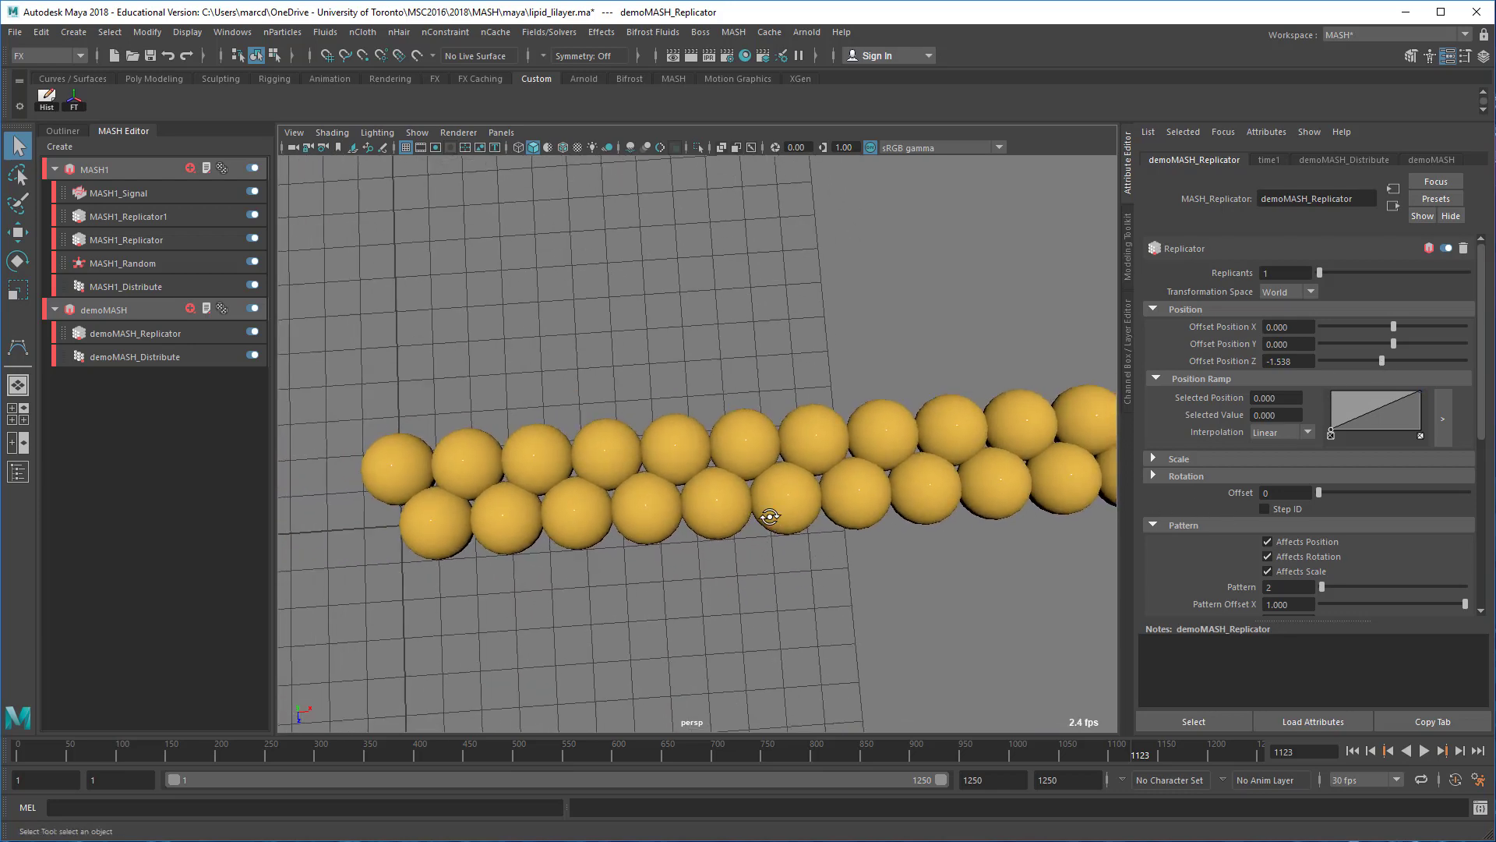
mouse_move(768, 511)
alt+mouse_down()
mouse_move(792, 390)
mouse_move(747, 469)
mouse_move(755, 516)
alt+mouse_up()
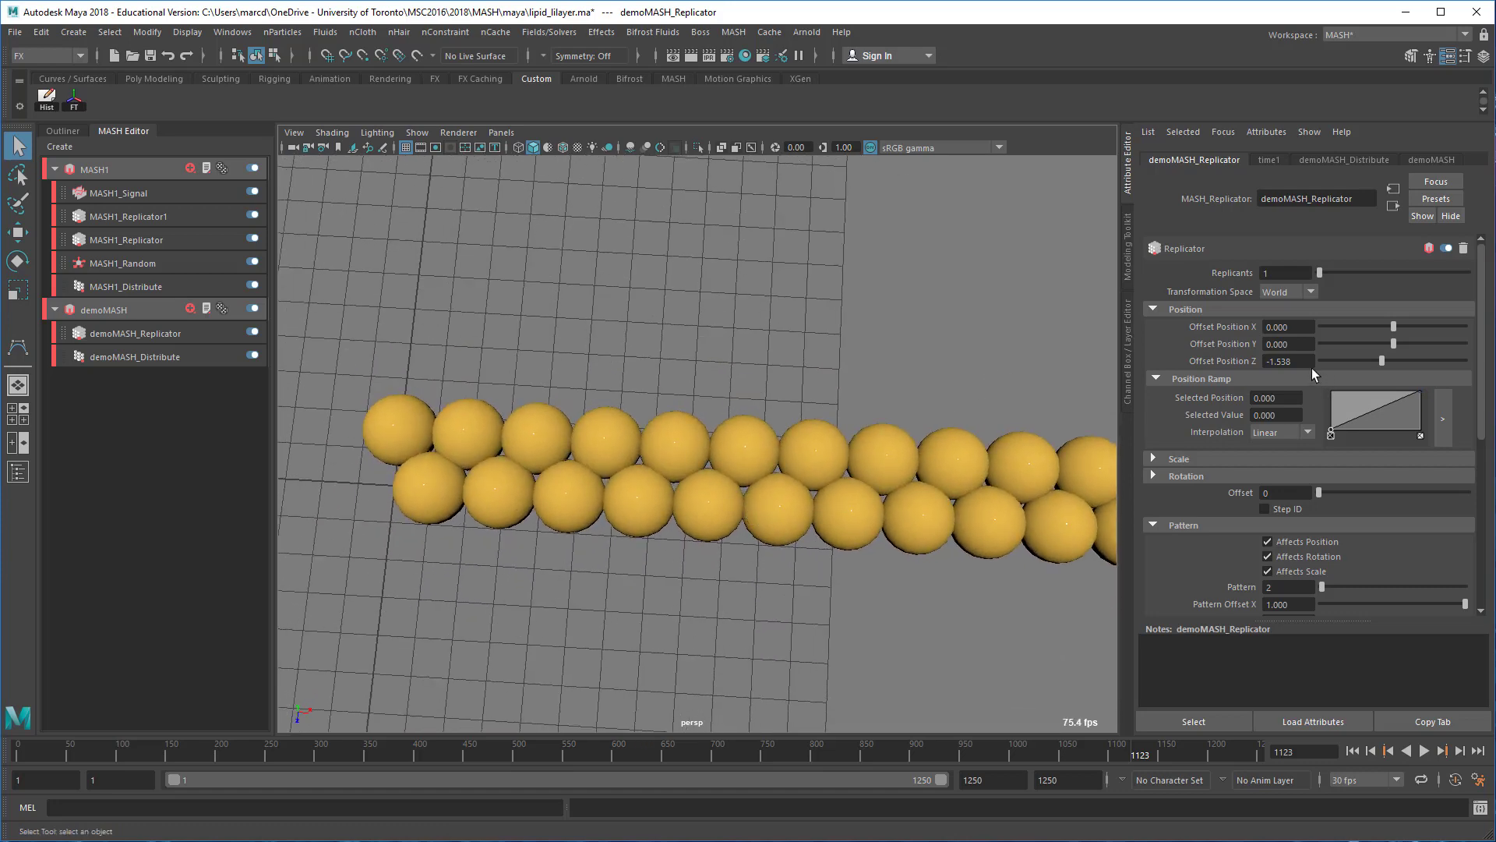
drag(1295, 364, 1281, 367)
text(00)
key(Return)
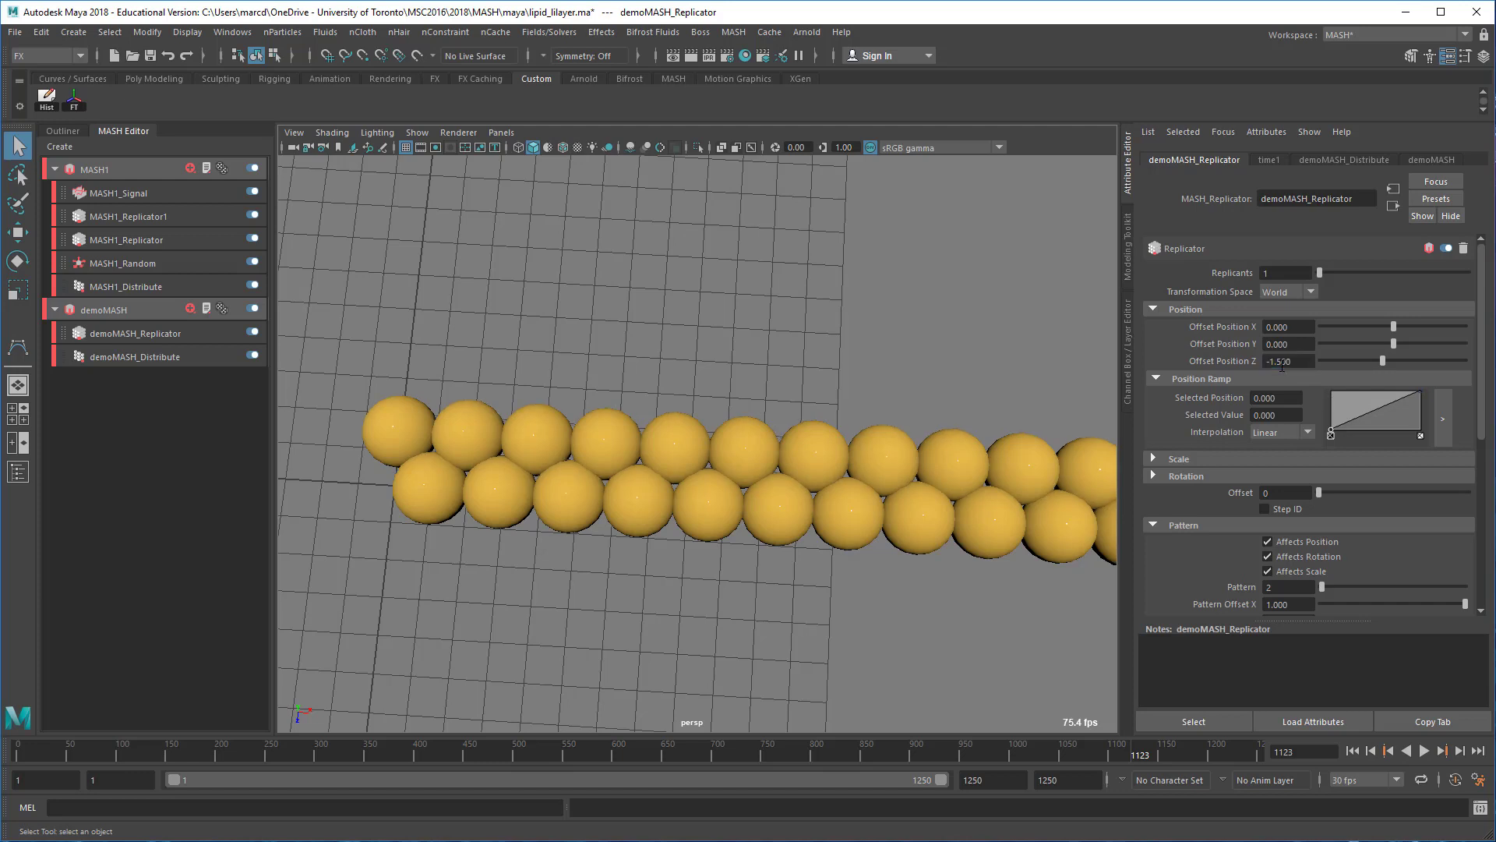
Examine how the replicator's Pattern value and Pattern Offset X relate to its position offset settings.
scroll(1329, 554, down, 3)
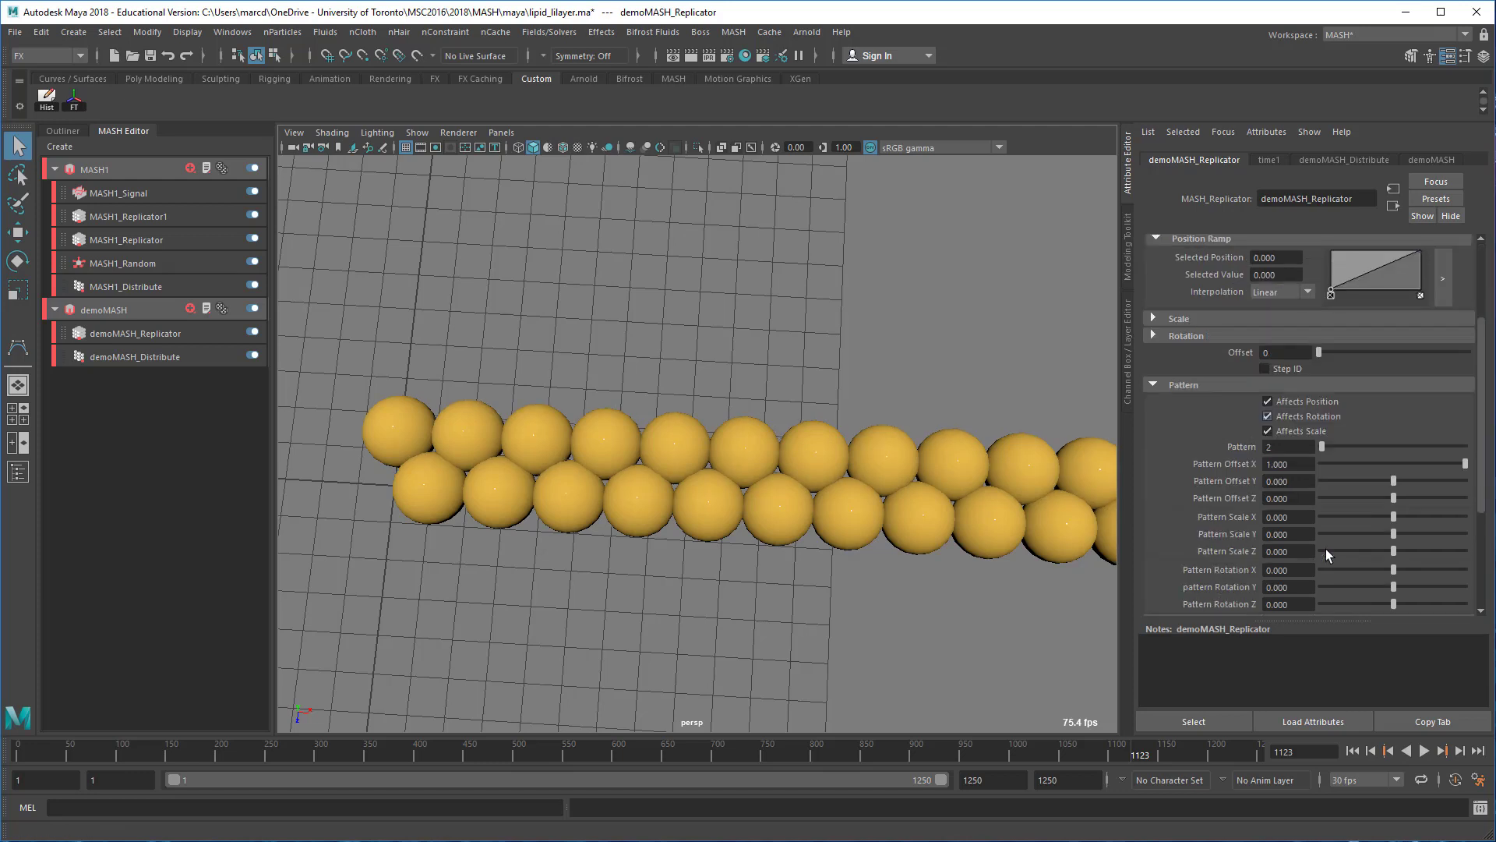
click(1294, 464)
scroll(1228, 456, up, 3)
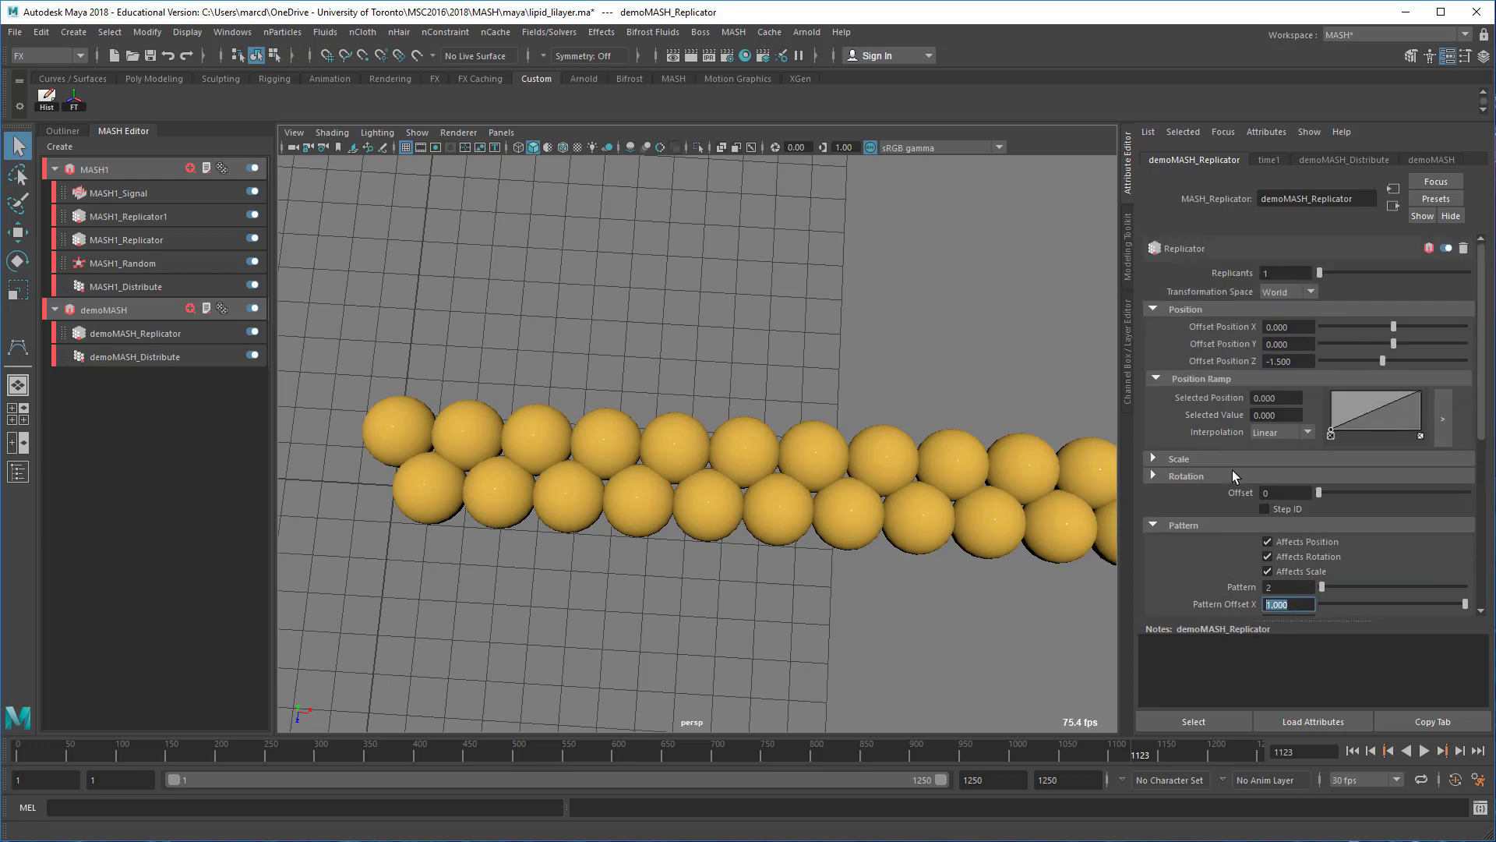
scroll(1243, 491, down, 1)
scroll(1272, 453, up, 1)
scroll(1286, 399, down, 3)
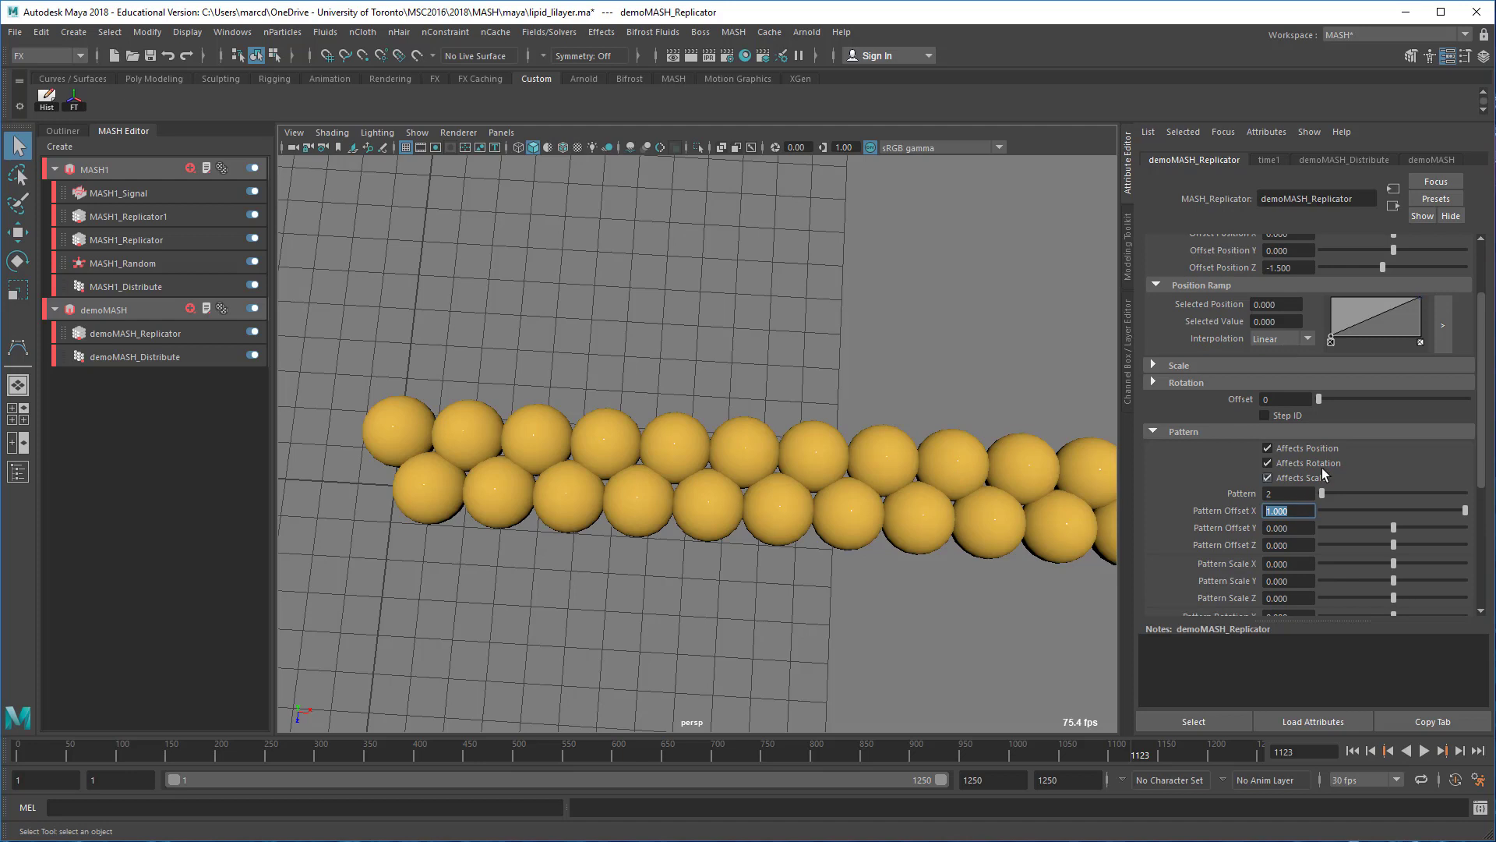
scroll(1329, 460, down, 2)
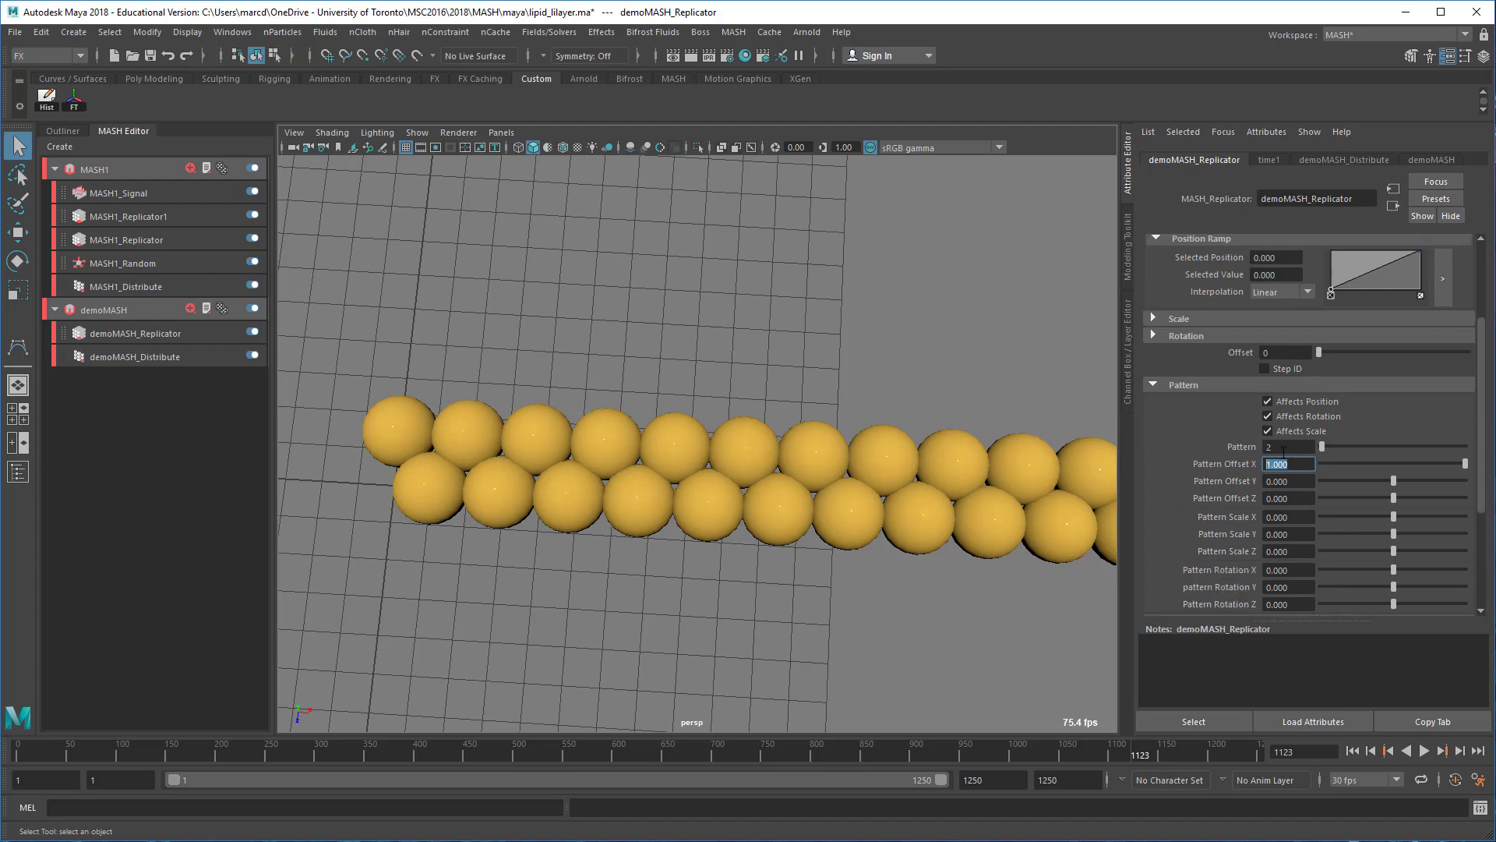
key(shift+Tab)
click(1288, 465)
drag(1464, 464, 1484, 364)
Raise the demoMASH replicator's Replicants to 19 to extend the rows into a full sheet of lipids.
drag(1320, 274, 1323, 275)
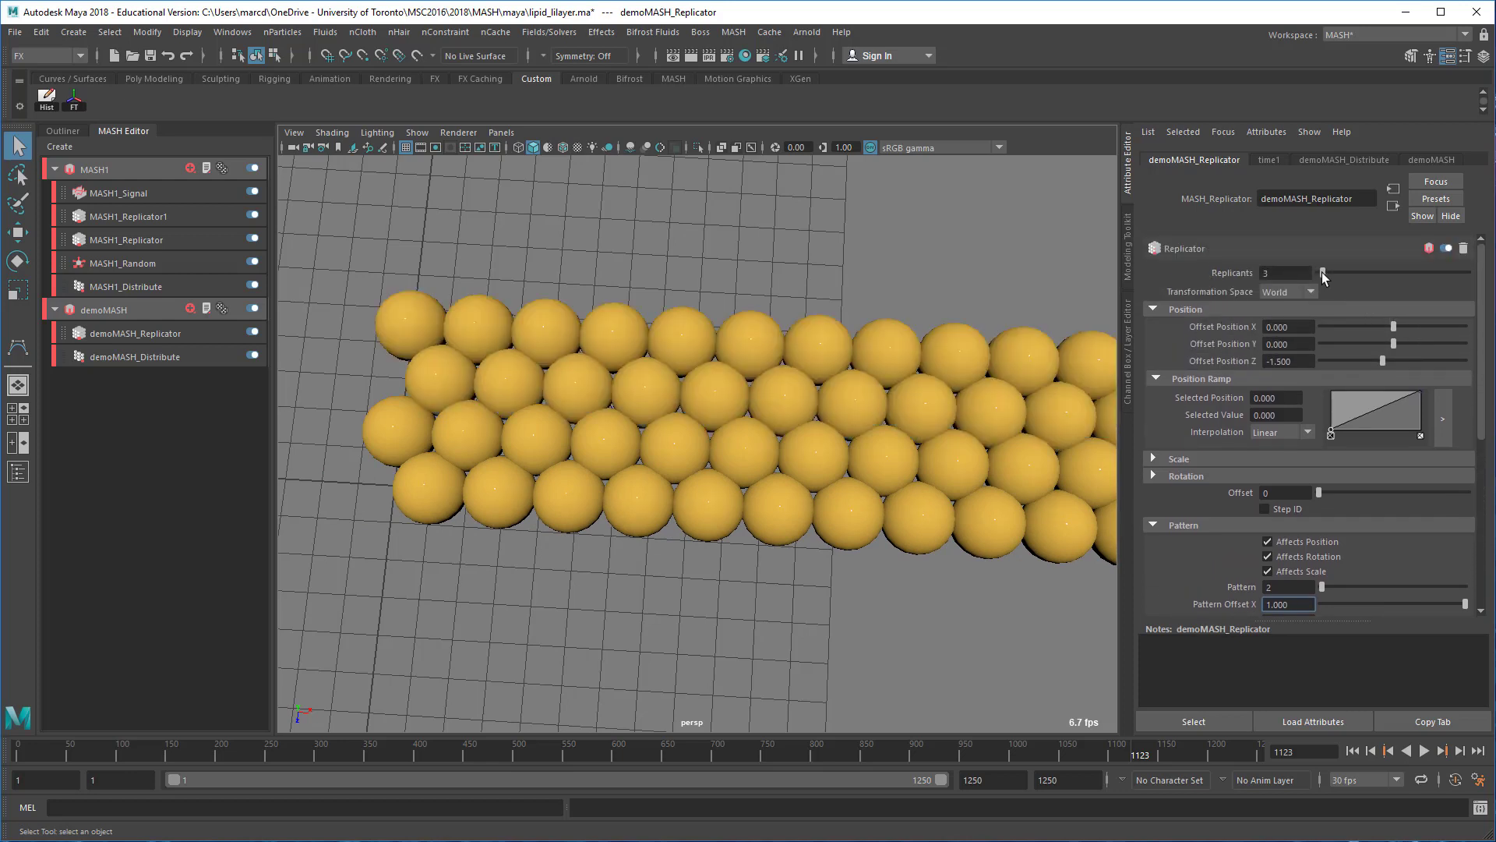
alt+right_drag(905, 470, 748, 421)
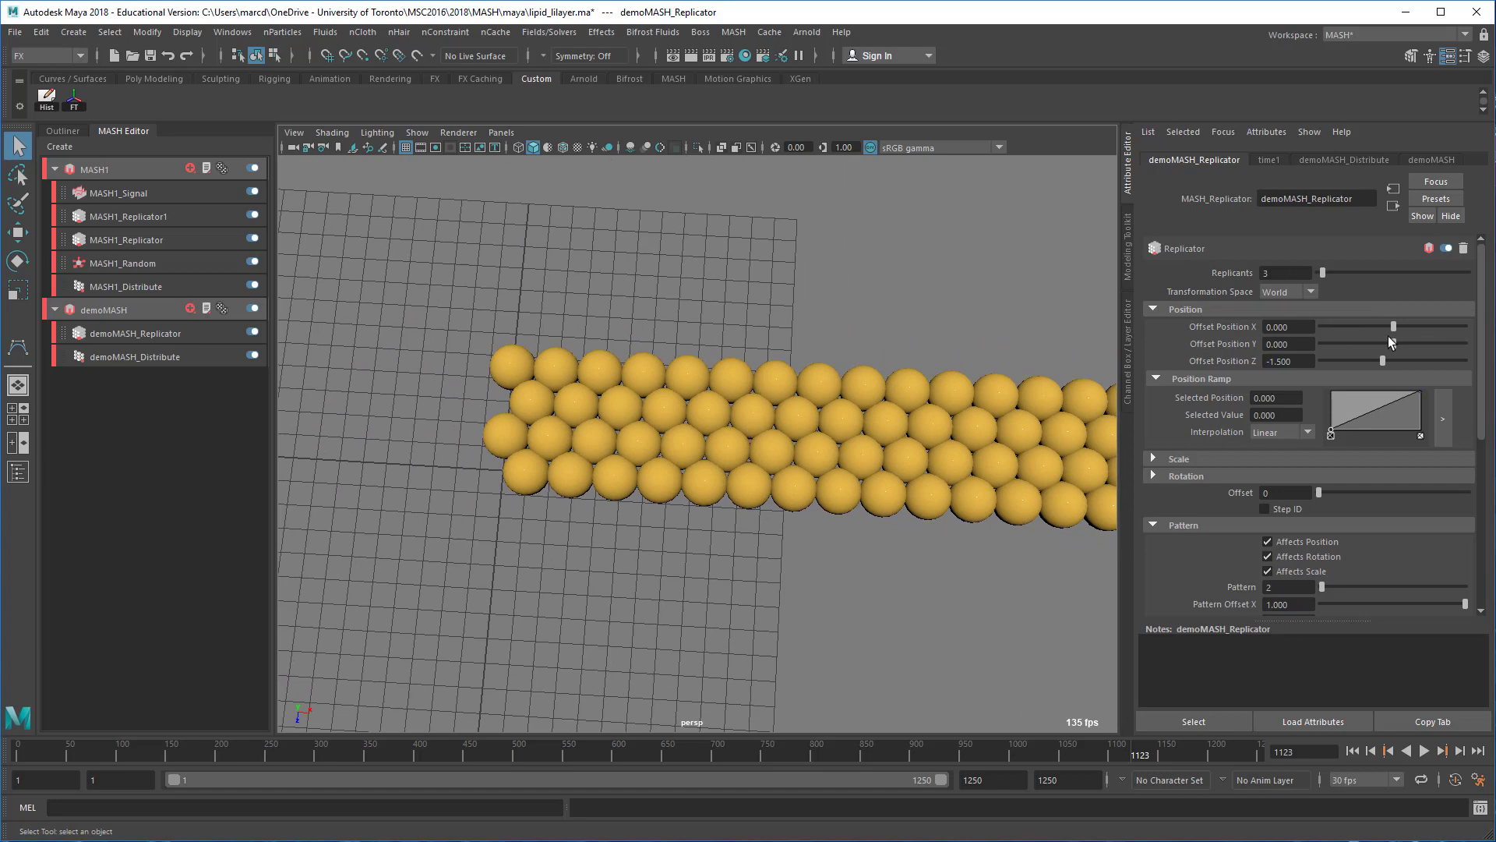
drag(1322, 273, 1337, 272)
alt+right_drag(902, 370, 826, 593)
drag(1338, 274, 1345, 269)
alt+drag(865, 409, 717, 466)
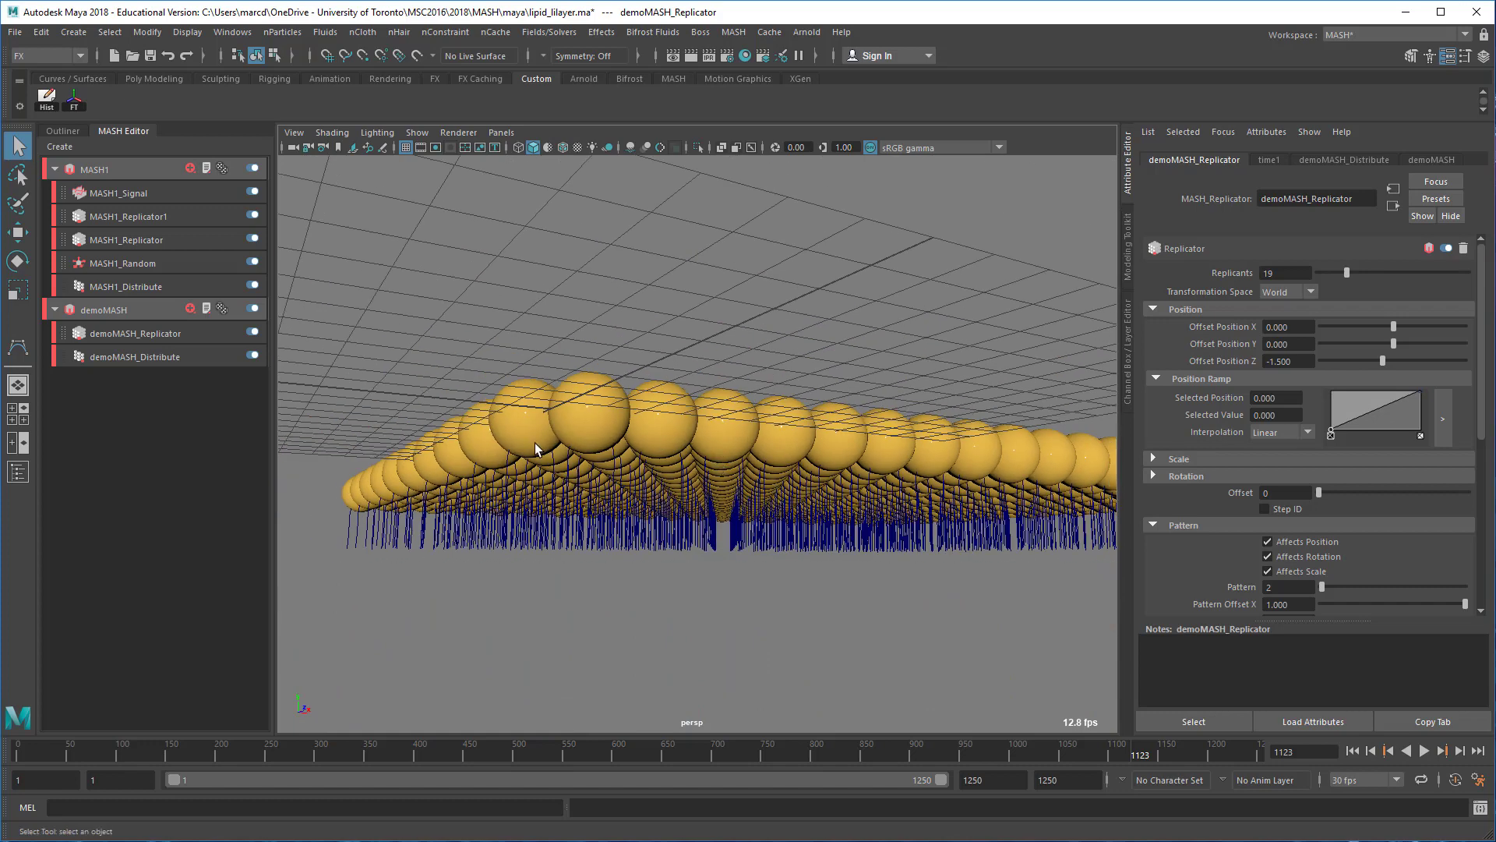
Add a Random node to the demoMASH network.
click(106, 310)
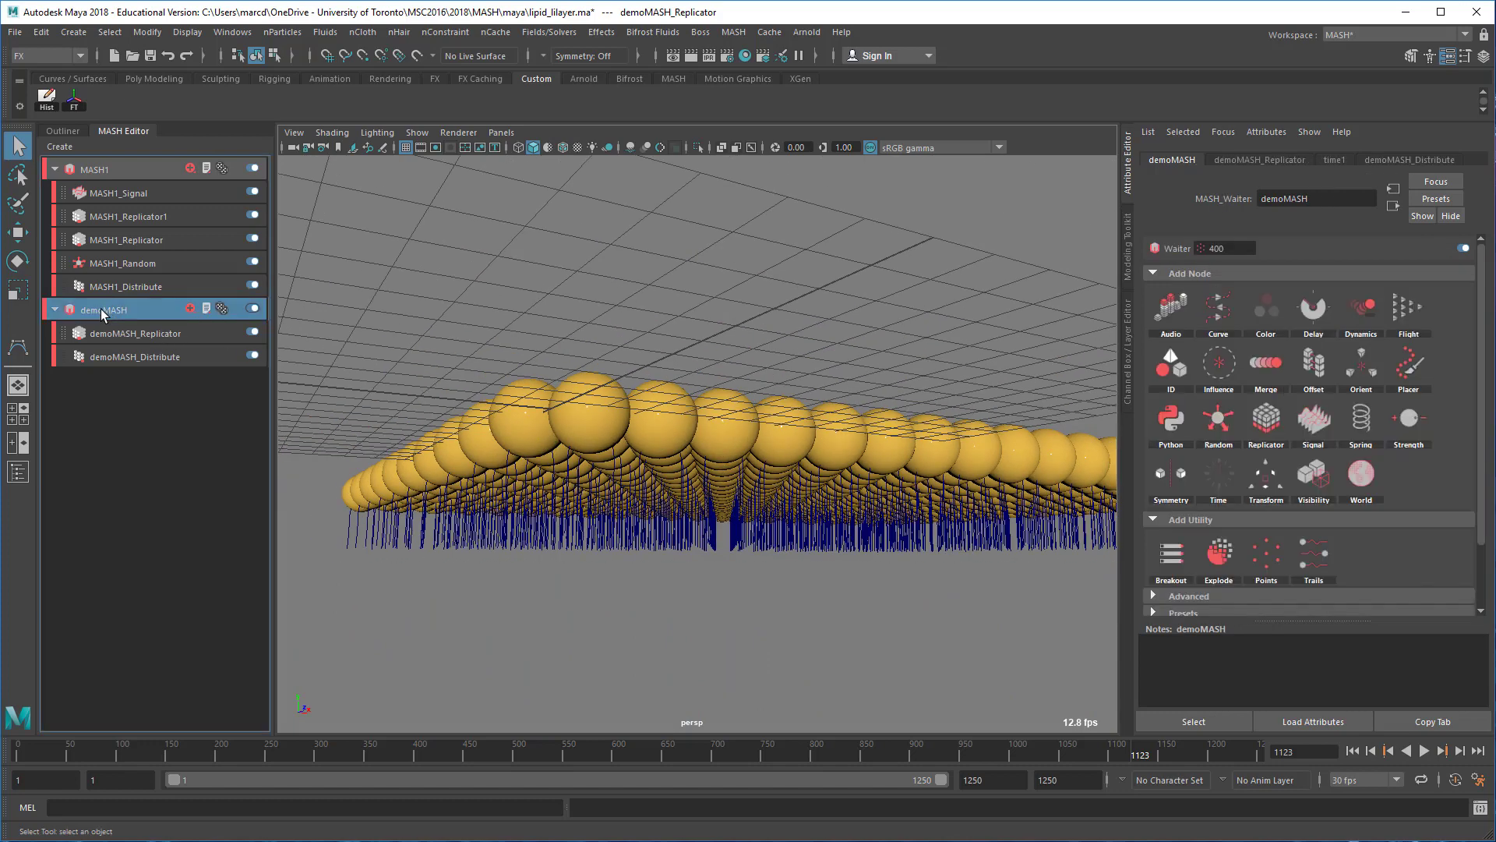
click(189, 310)
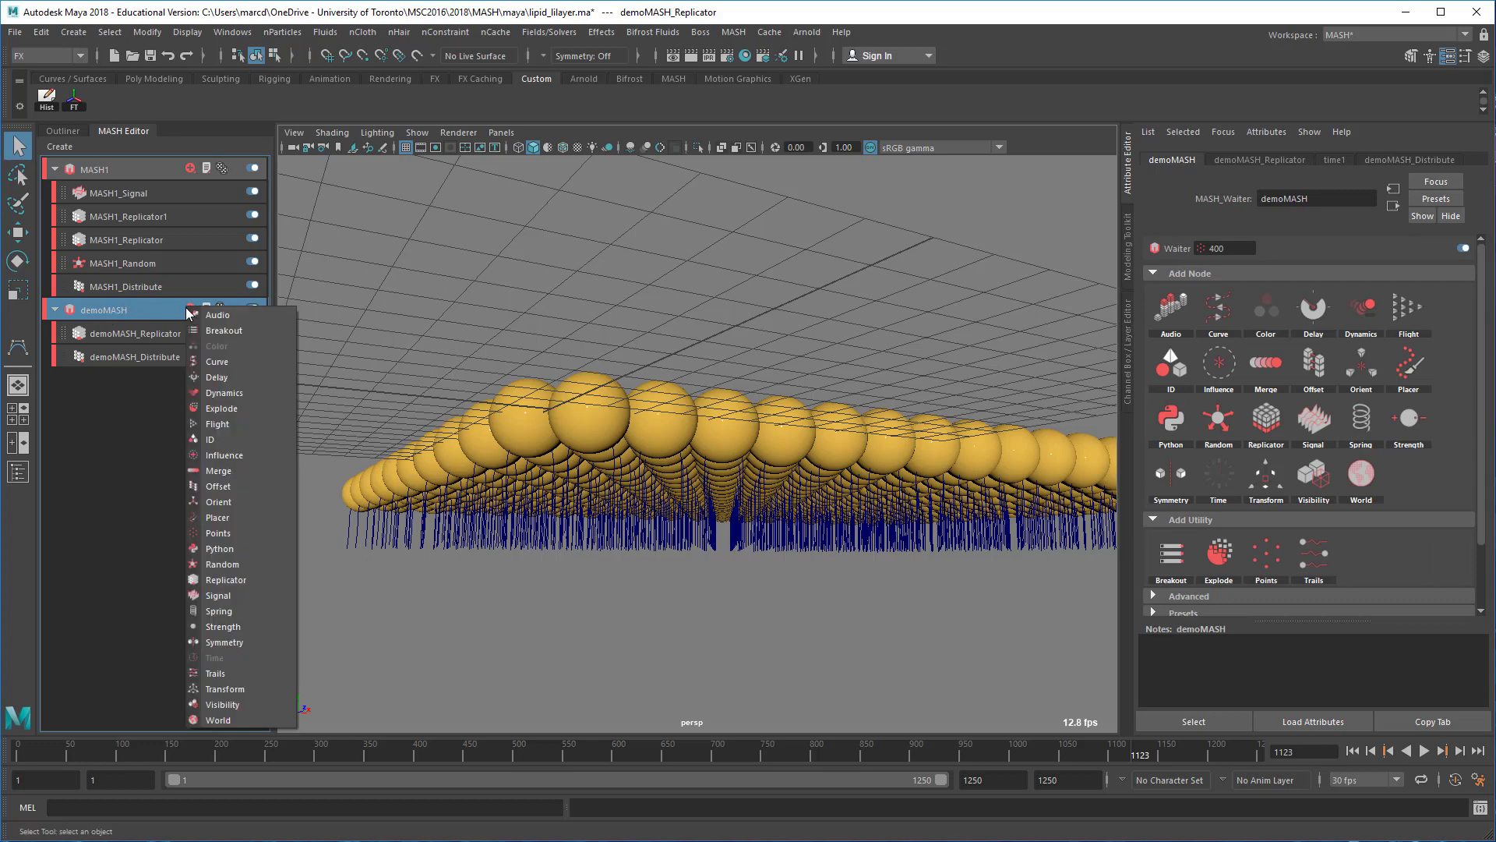
click(227, 565)
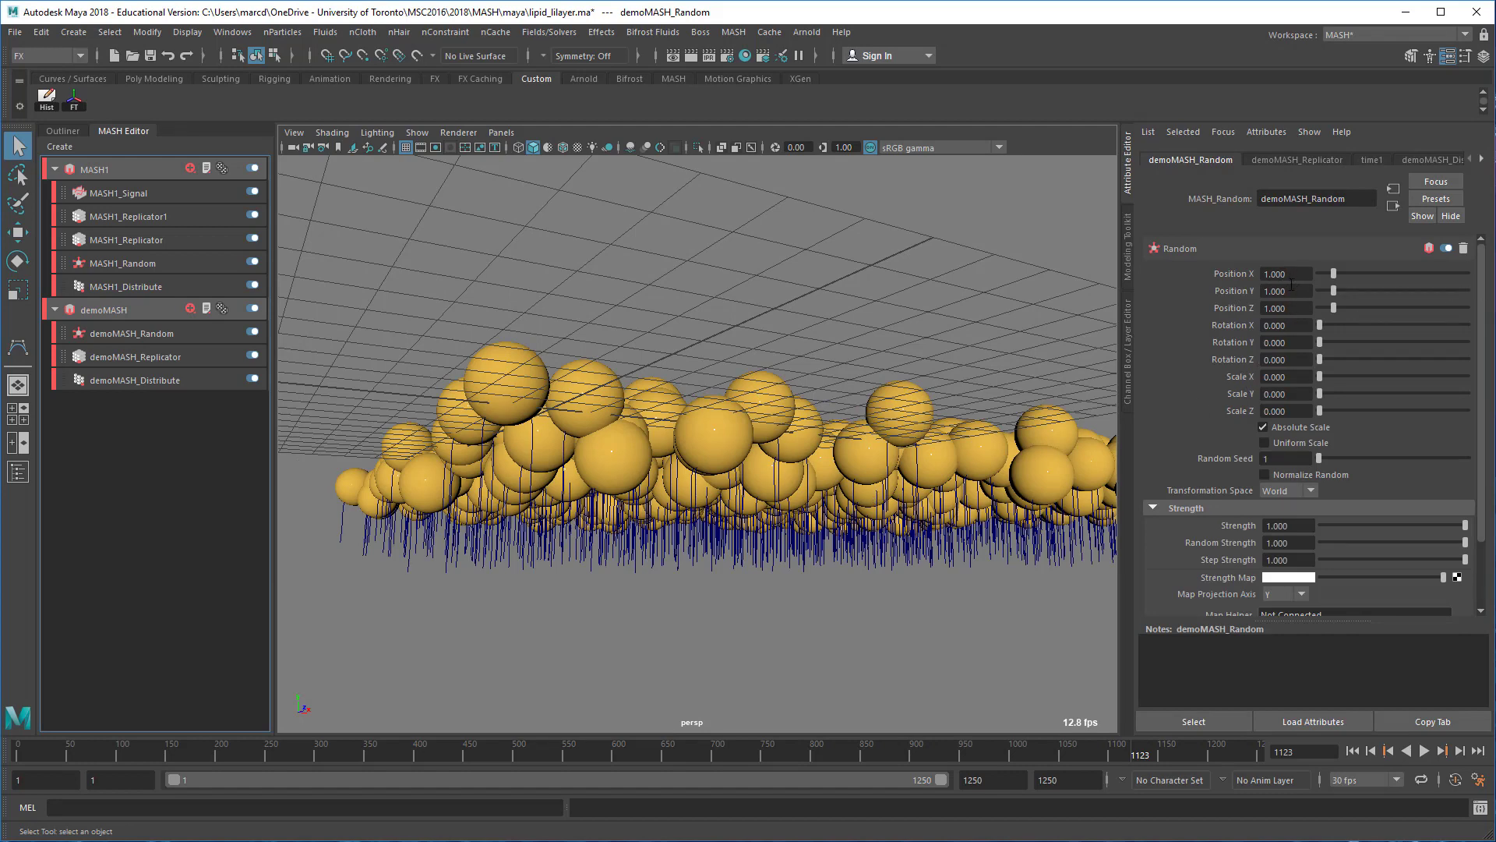
Set the Random node's Position X, Y and Z to 0 and its Rotation Y to 180.
alt+drag(816, 379, 878, 381)
drag(1325, 273, 1473, 363)
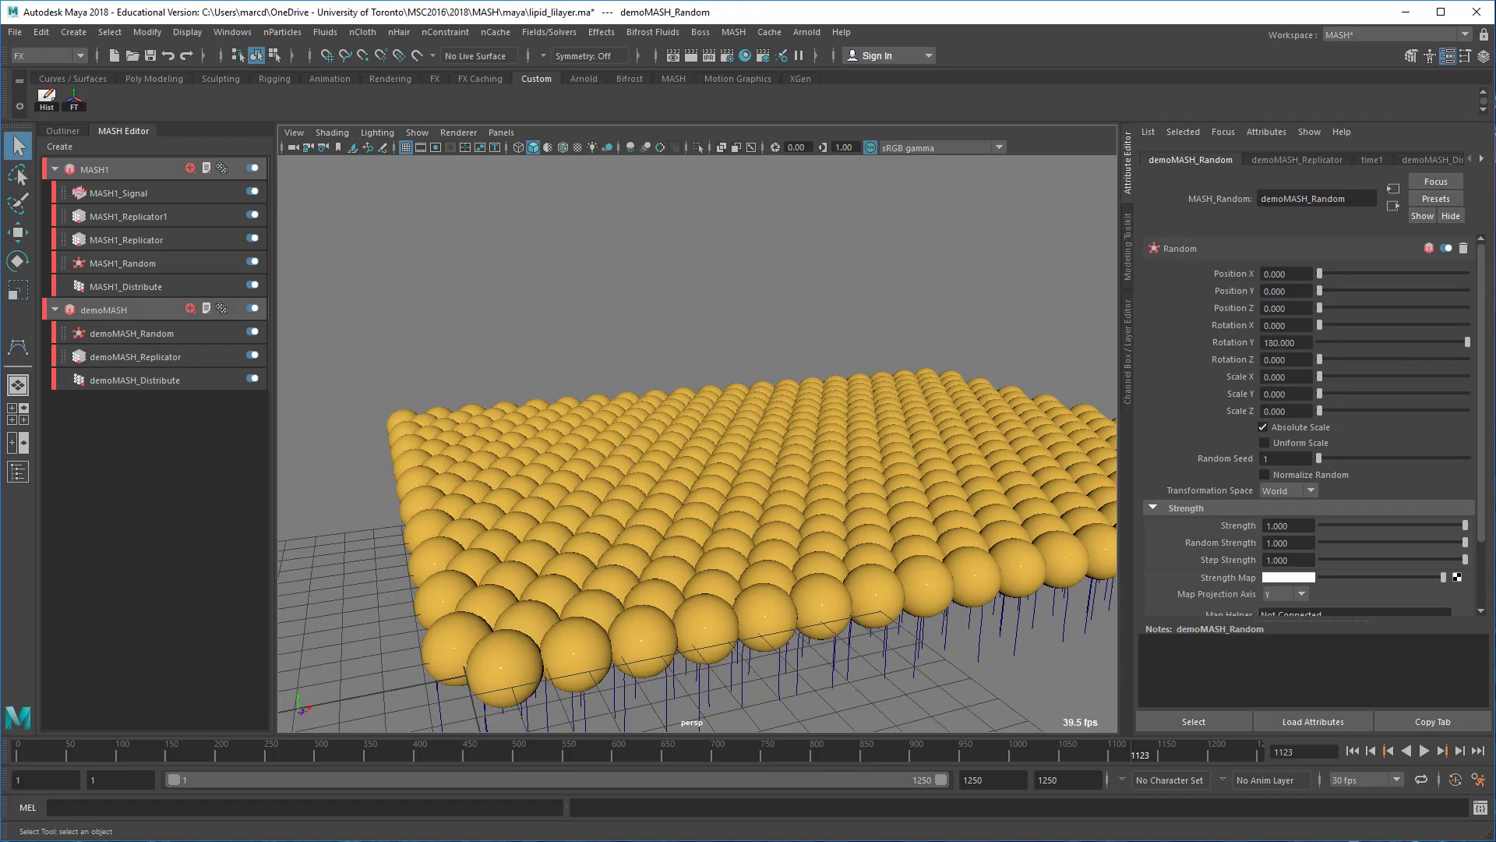
alt+drag(682, 468, 709, 489)
alt+drag(865, 418, 857, 414)
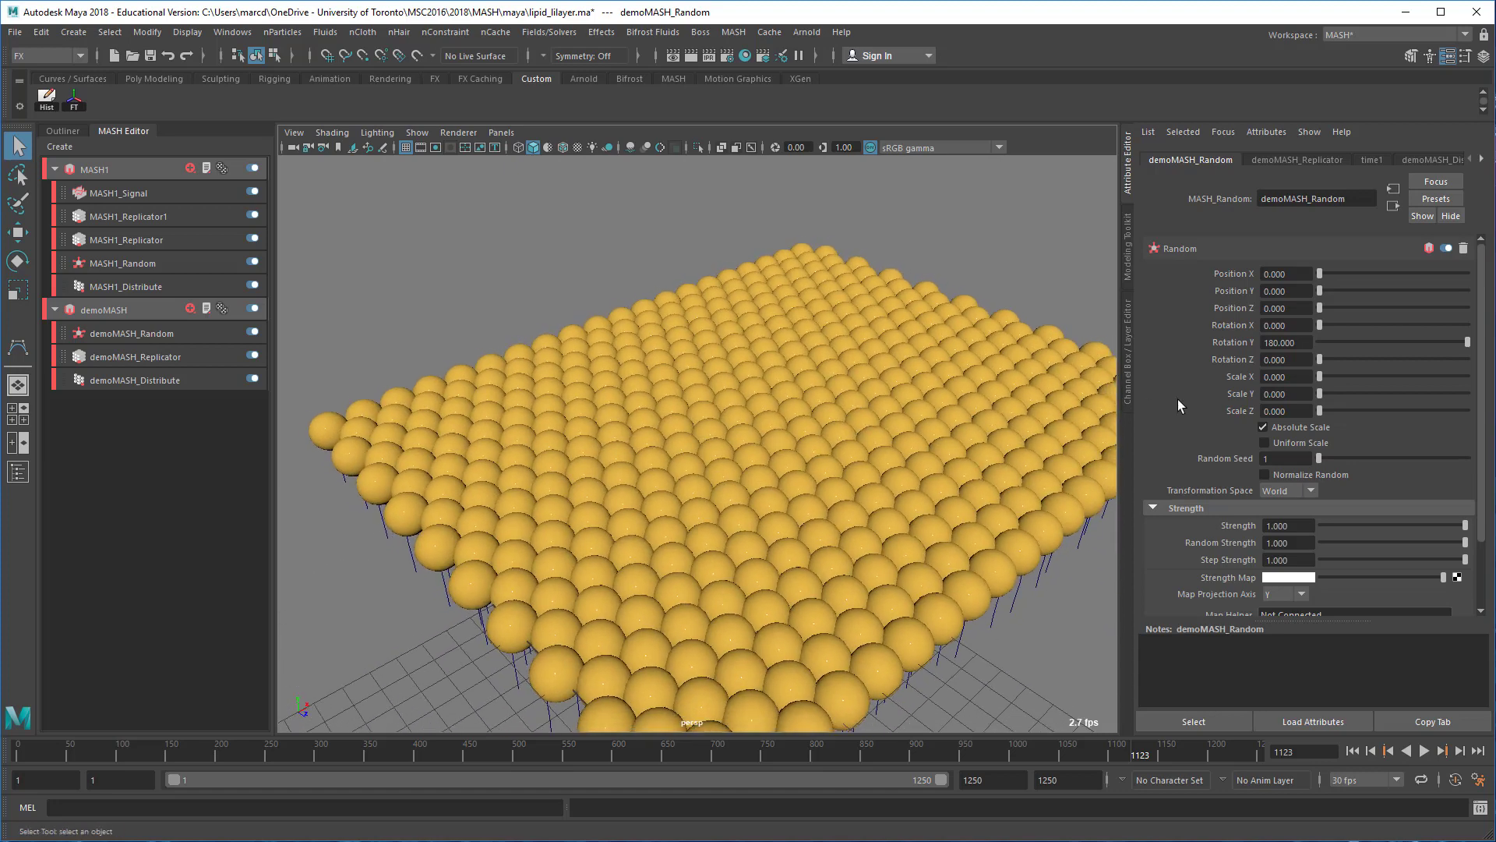
Turn on Uniform Scale in the Random node, try a Scale X of 0.851 and undo that scale change.
click(1320, 442)
drag(1324, 378, 1331, 376)
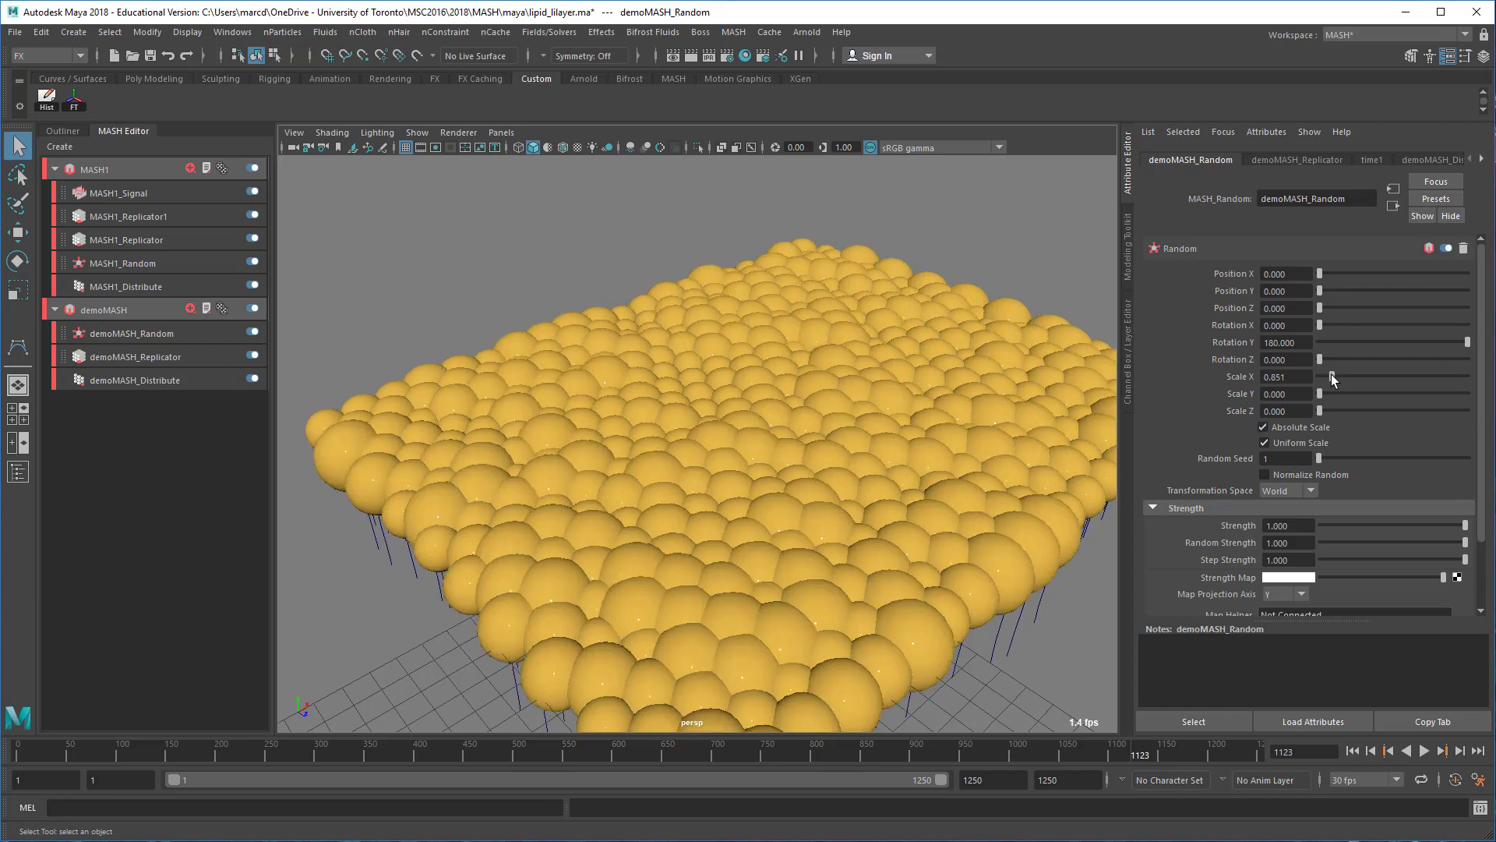
key(ctrl+z)
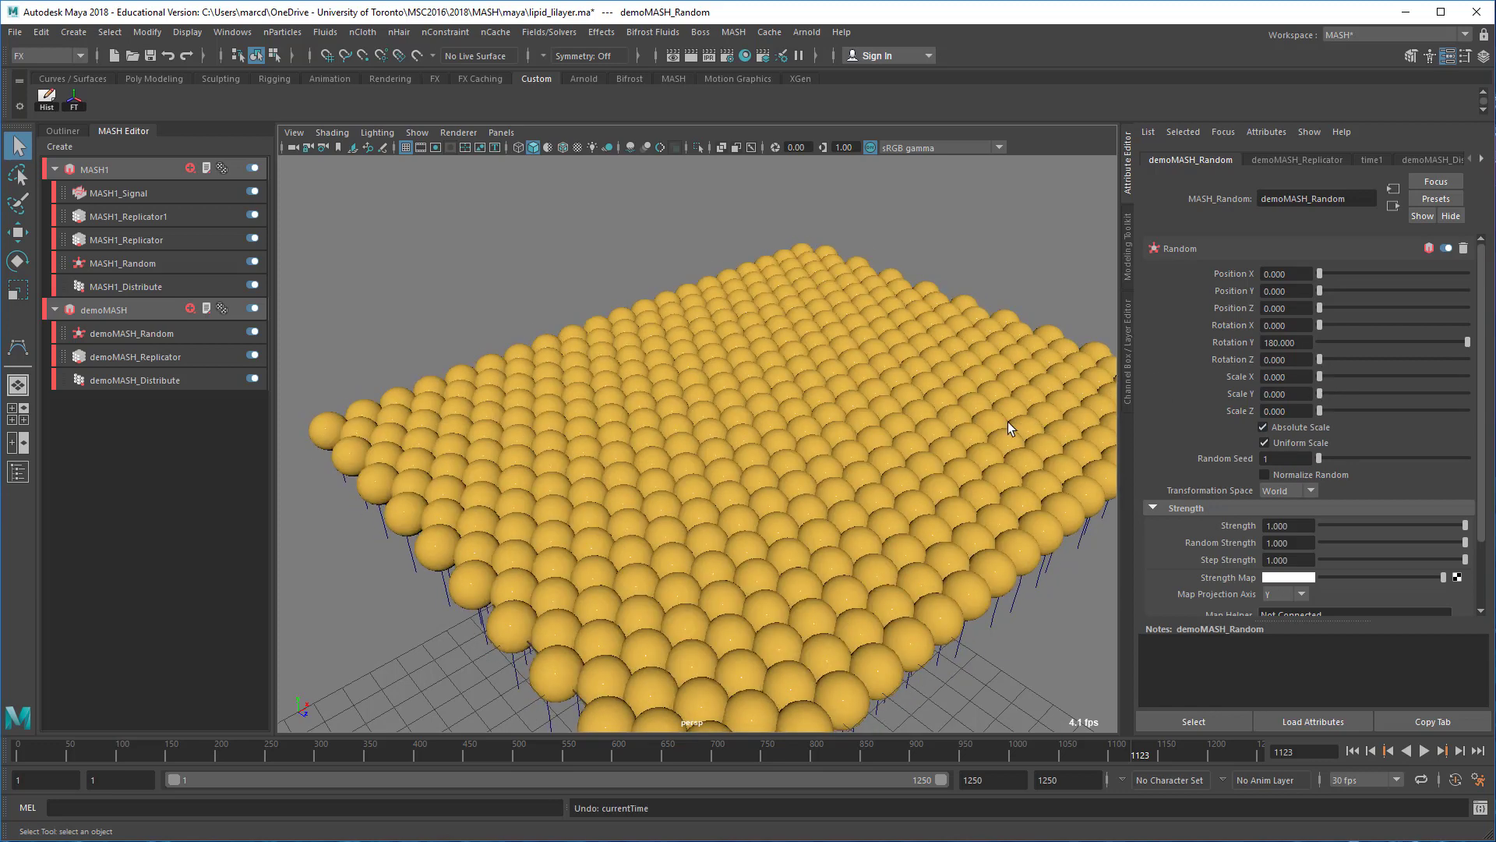
Add a second Replicator node to the demoMASH network for the opposite lipid layer.
alt+drag(1002, 418, 964, 387)
alt+right_drag(952, 469, 595, 432)
alt+drag(594, 432, 741, 362)
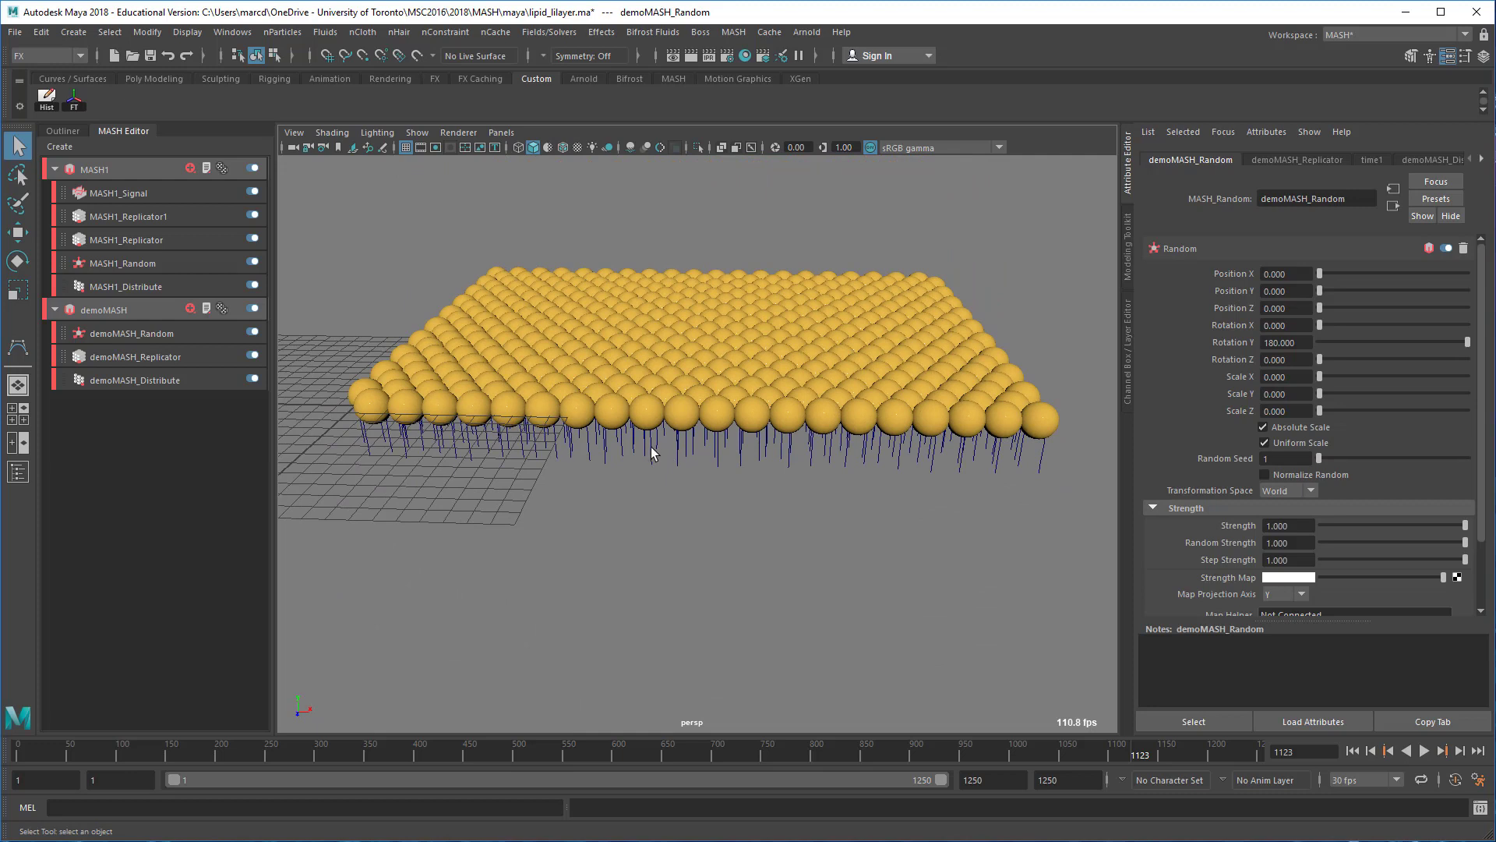
click(109, 334)
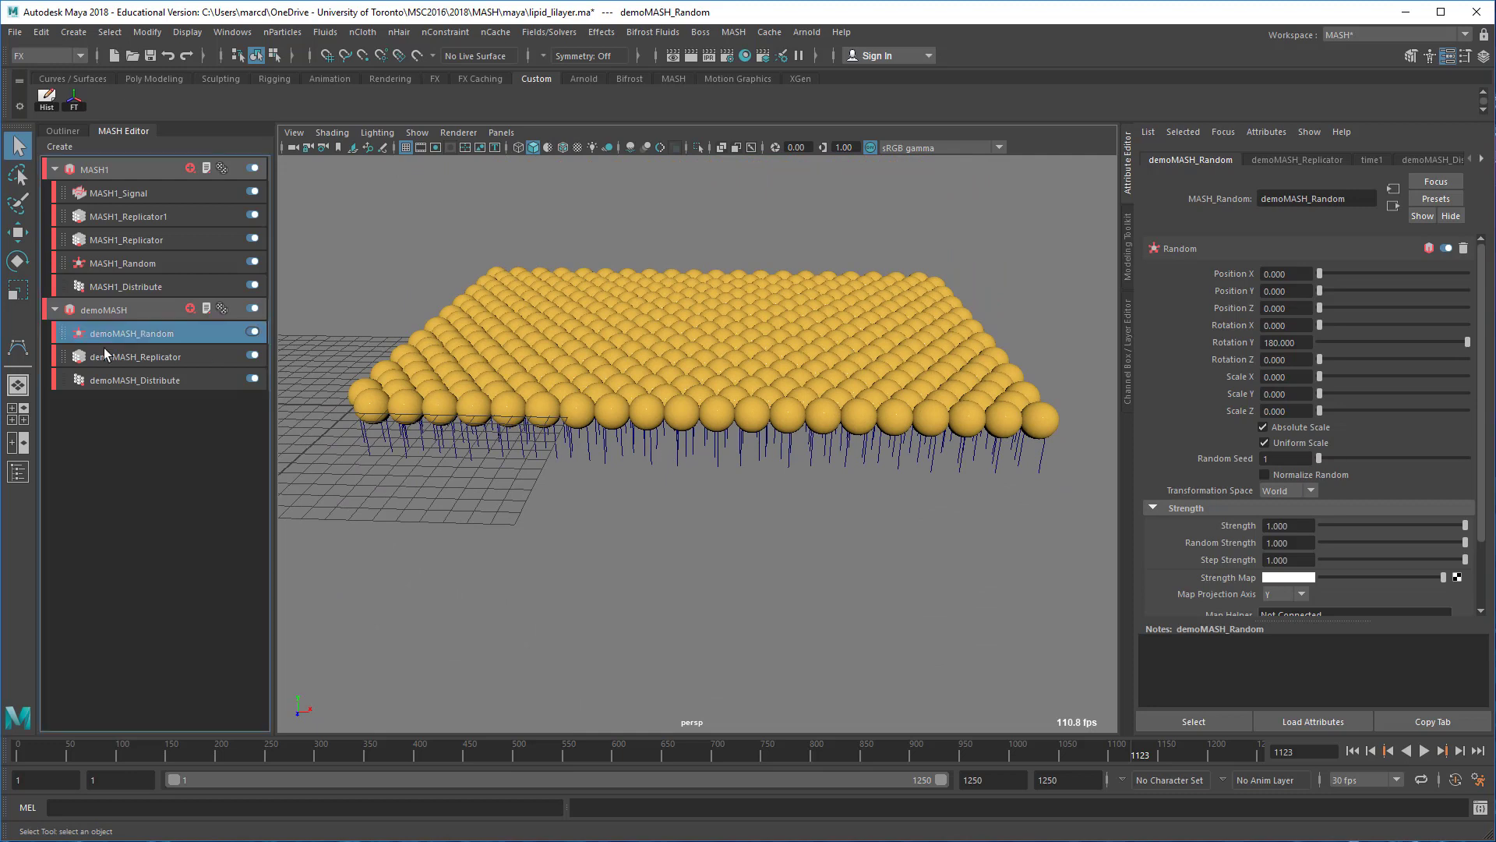
click(190, 310)
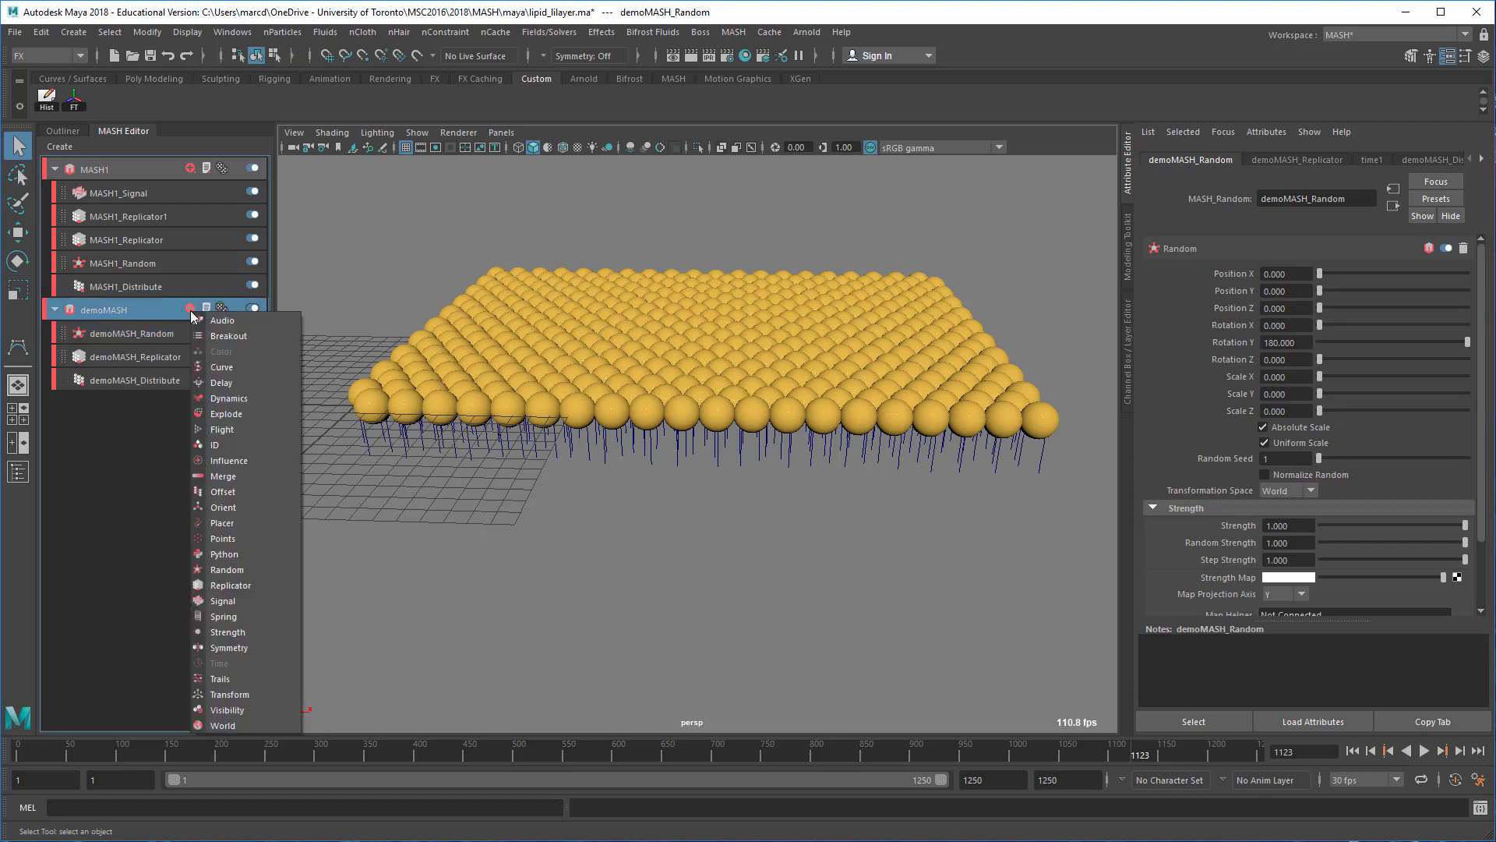
click(230, 585)
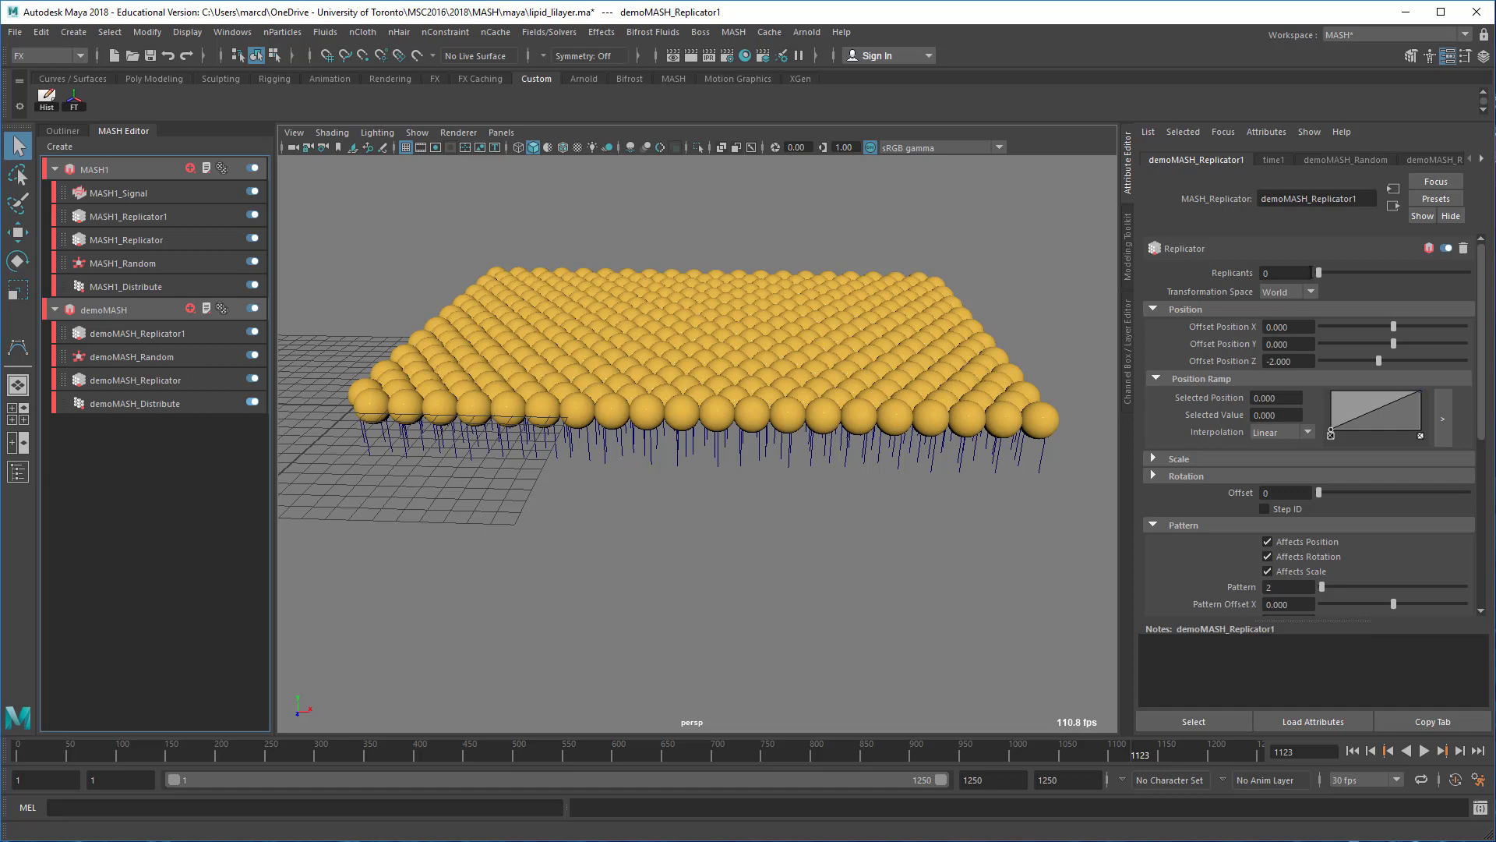
Set the second replicator's Replicants to 1 and its Offset Position Z to 0.
click(1304, 272)
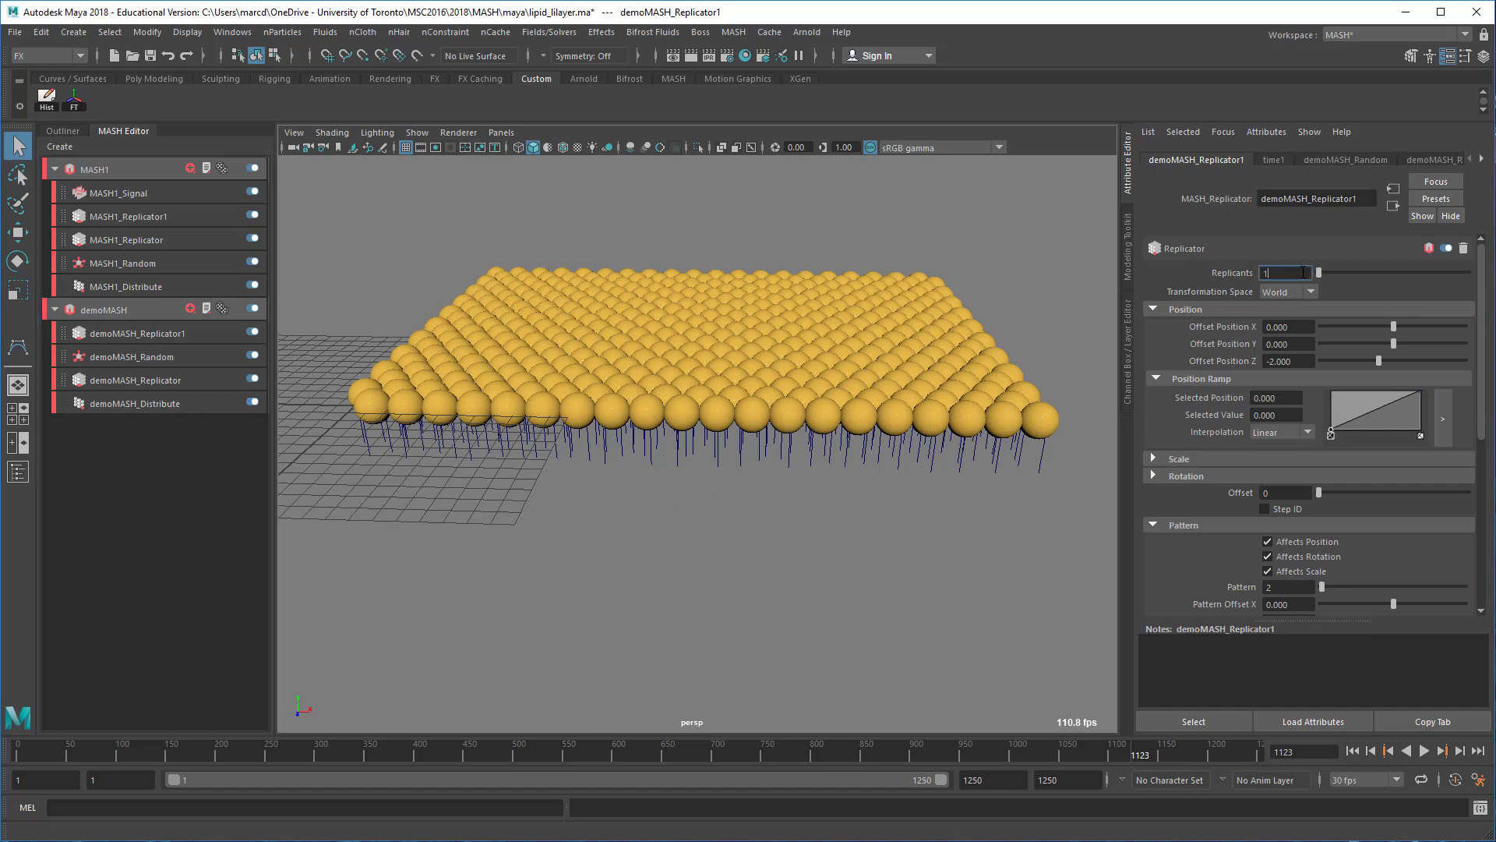
text(1)
key(Return)
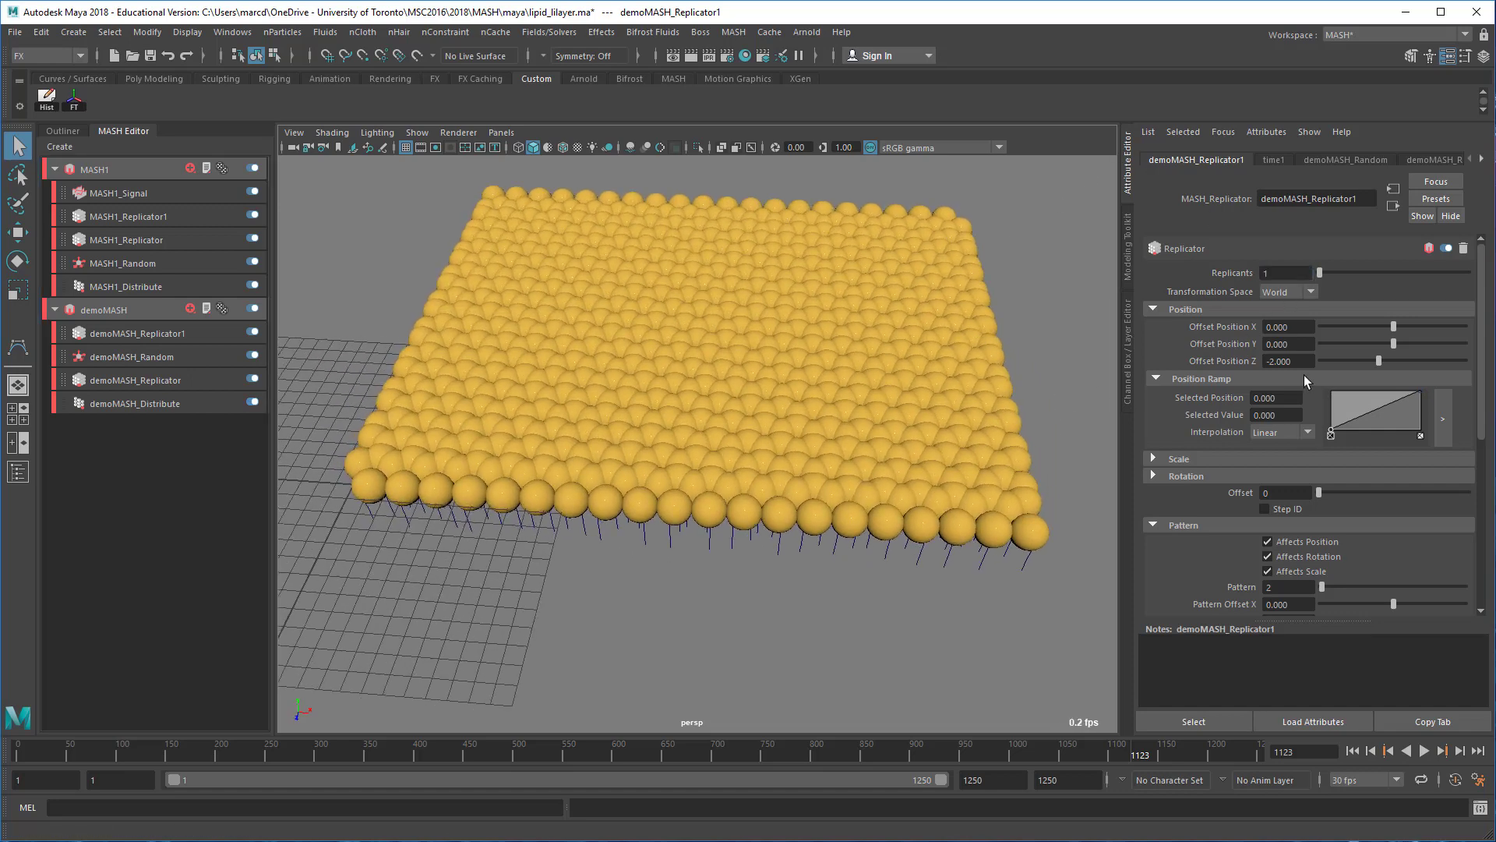
click(1307, 362)
key(Return)
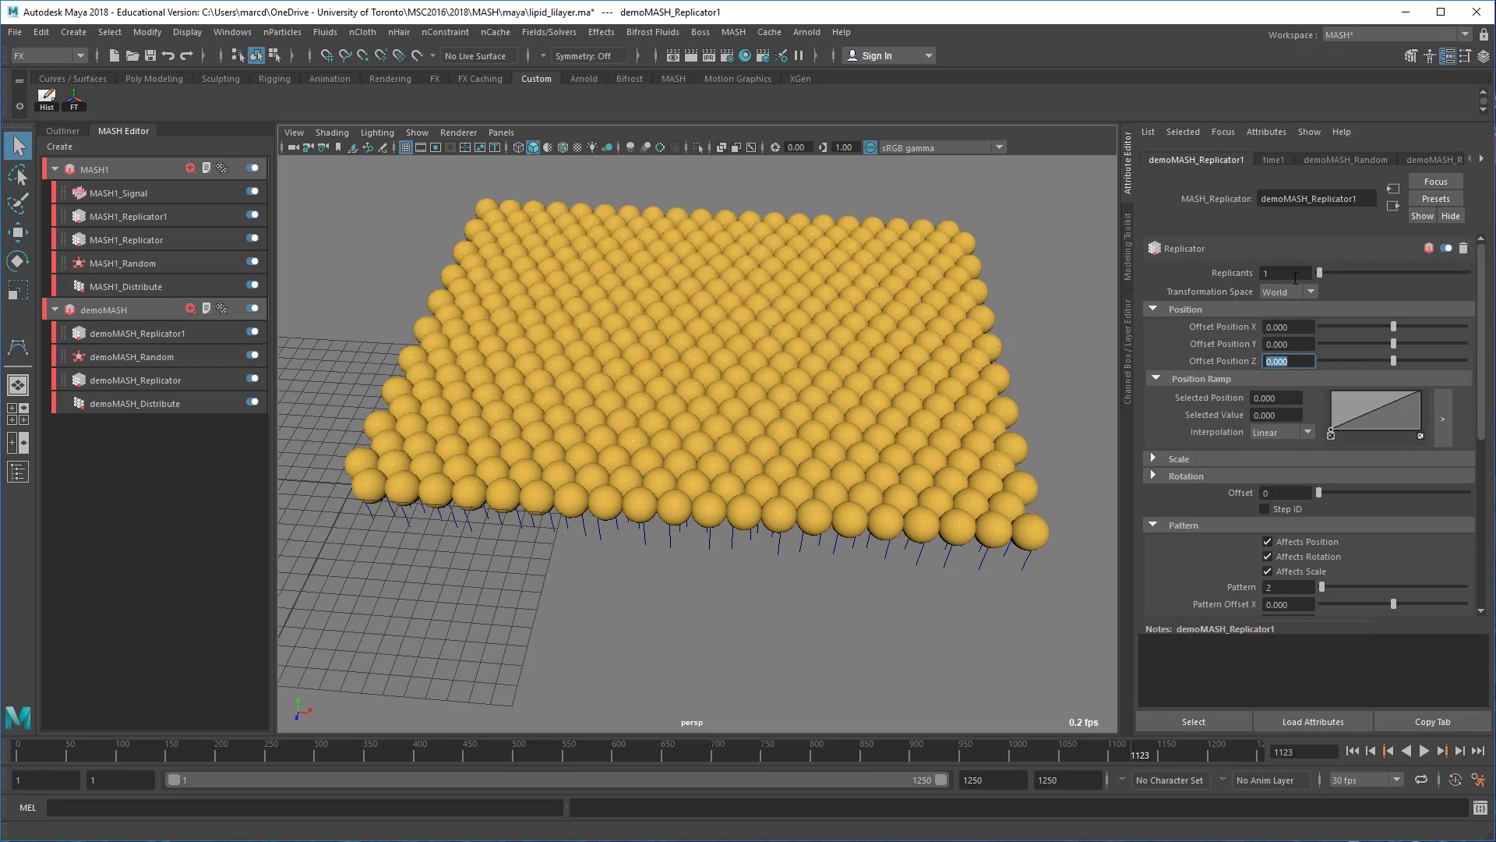
Try an Offset Position X of 10 on the second replicator and reset it to 0.
mouse_move(857, 389)
alt+mouse_down()
mouse_move(821, 414)
mouse_move(808, 338)
mouse_move(782, 384)
mouse_move(927, 384)
mouse_move(868, 390)
mouse_move(912, 381)
mouse_move(850, 374)
alt+mouse_up()
drag(1400, 326, 1465, 328)
alt+right_drag(937, 381, 721, 360)
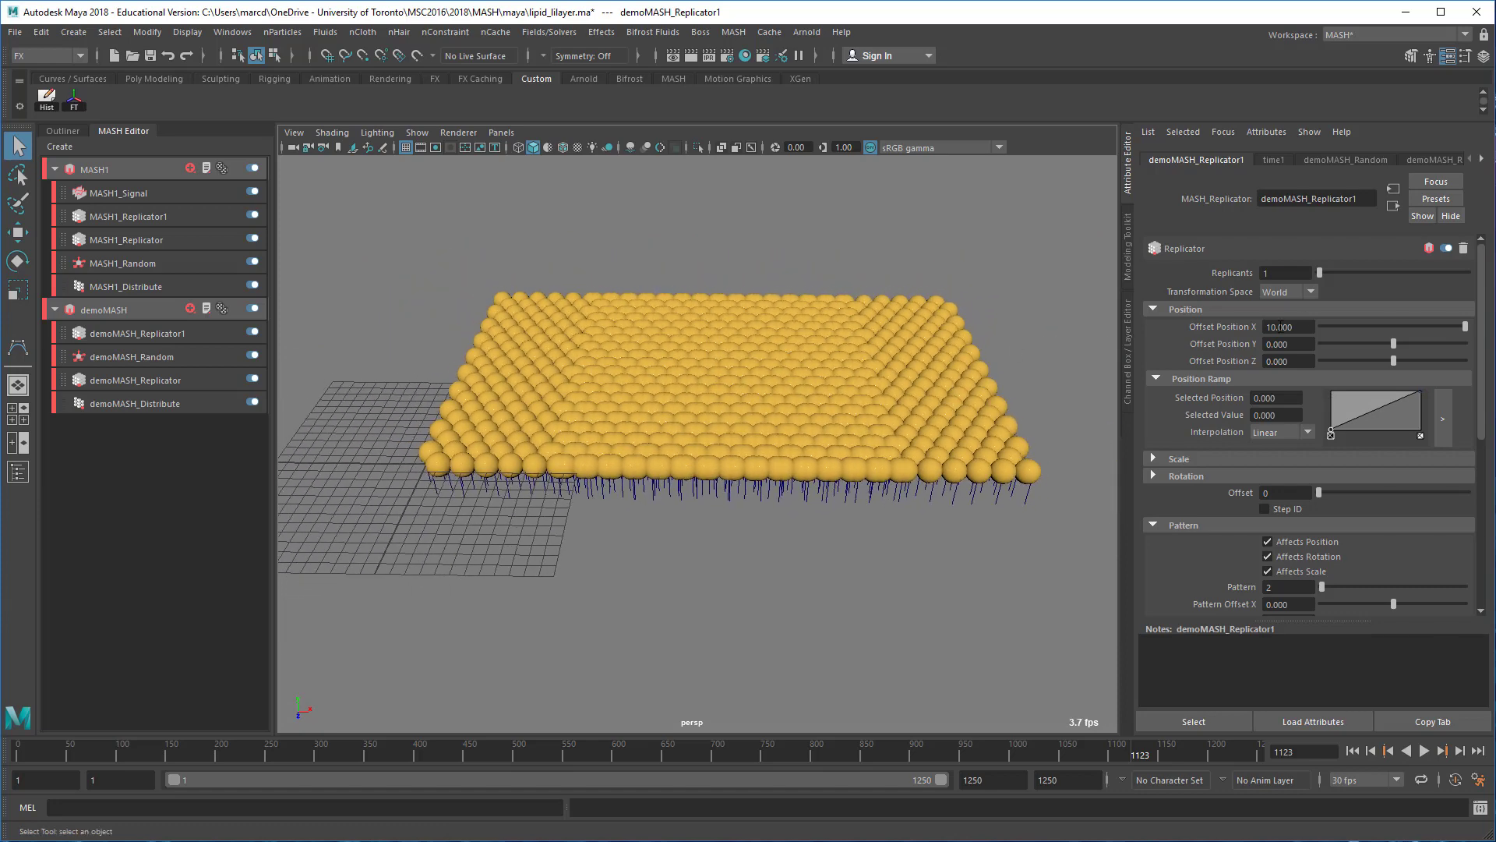
click(1314, 326)
text(0)
key(Return)
Flip the second layer with Rotate Replicants Z at 180 and lower it with an Offset Position Y of about -5.934.
click(1198, 479)
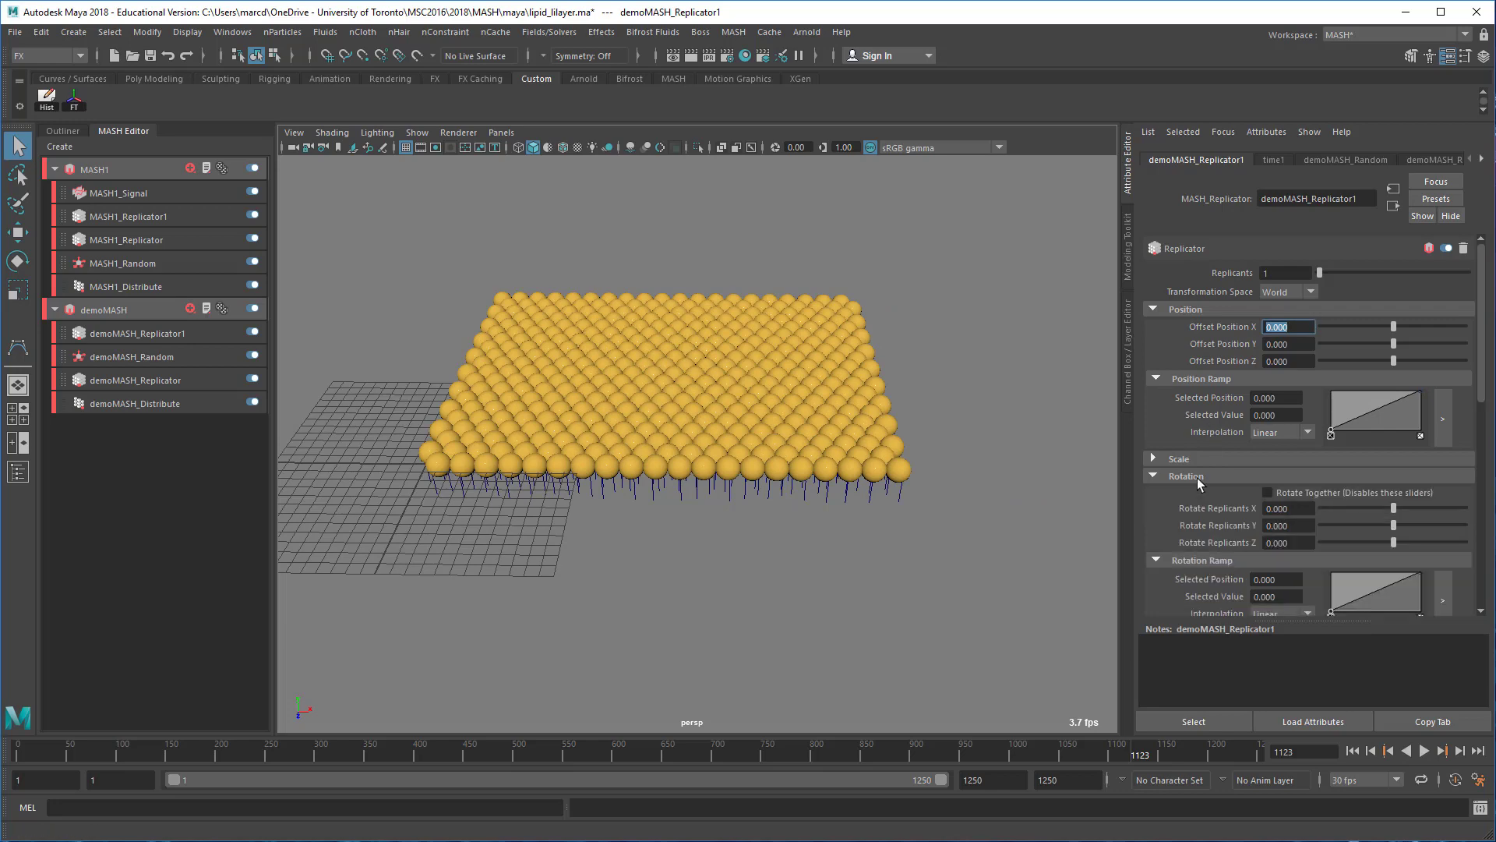
drag(1393, 542, 1481, 555)
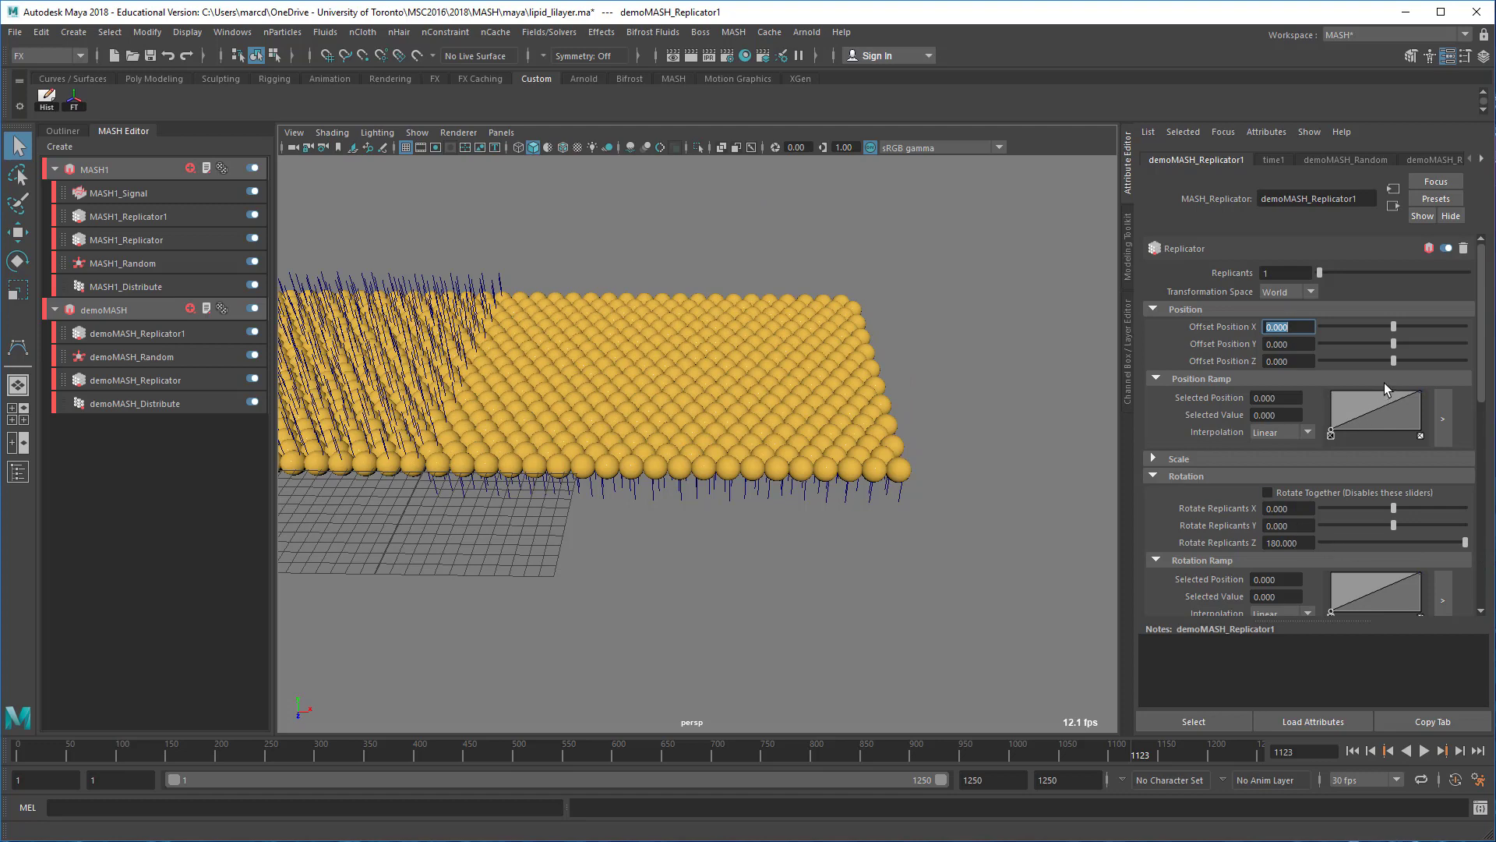
drag(1394, 343, 1356, 350)
alt+drag(570, 481, 737, 410)
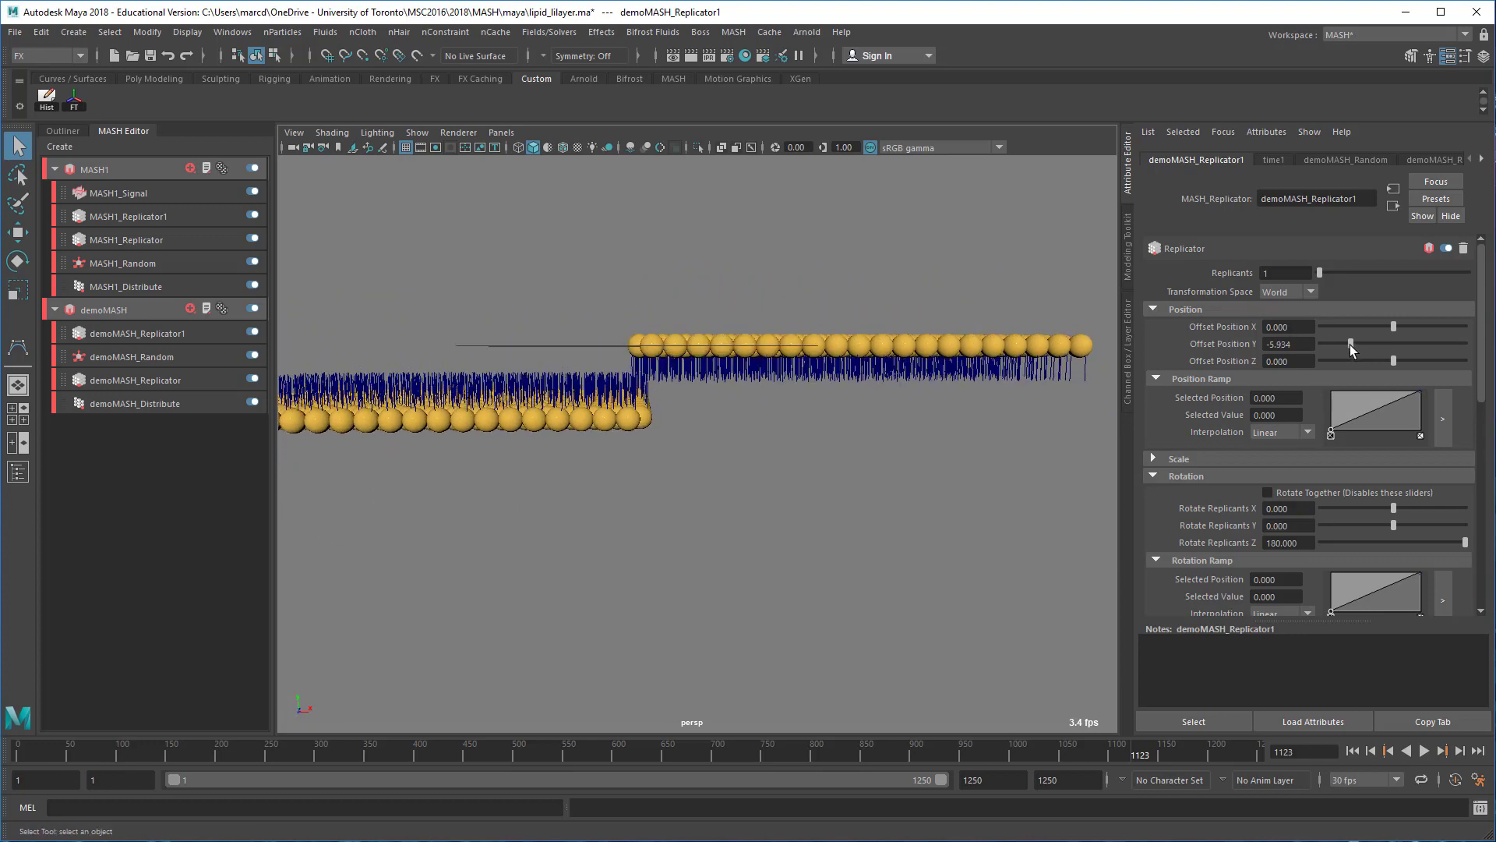
Set the second replicator's Offset Position X to 40, judging the layers' alignment in the front view.
key(space)
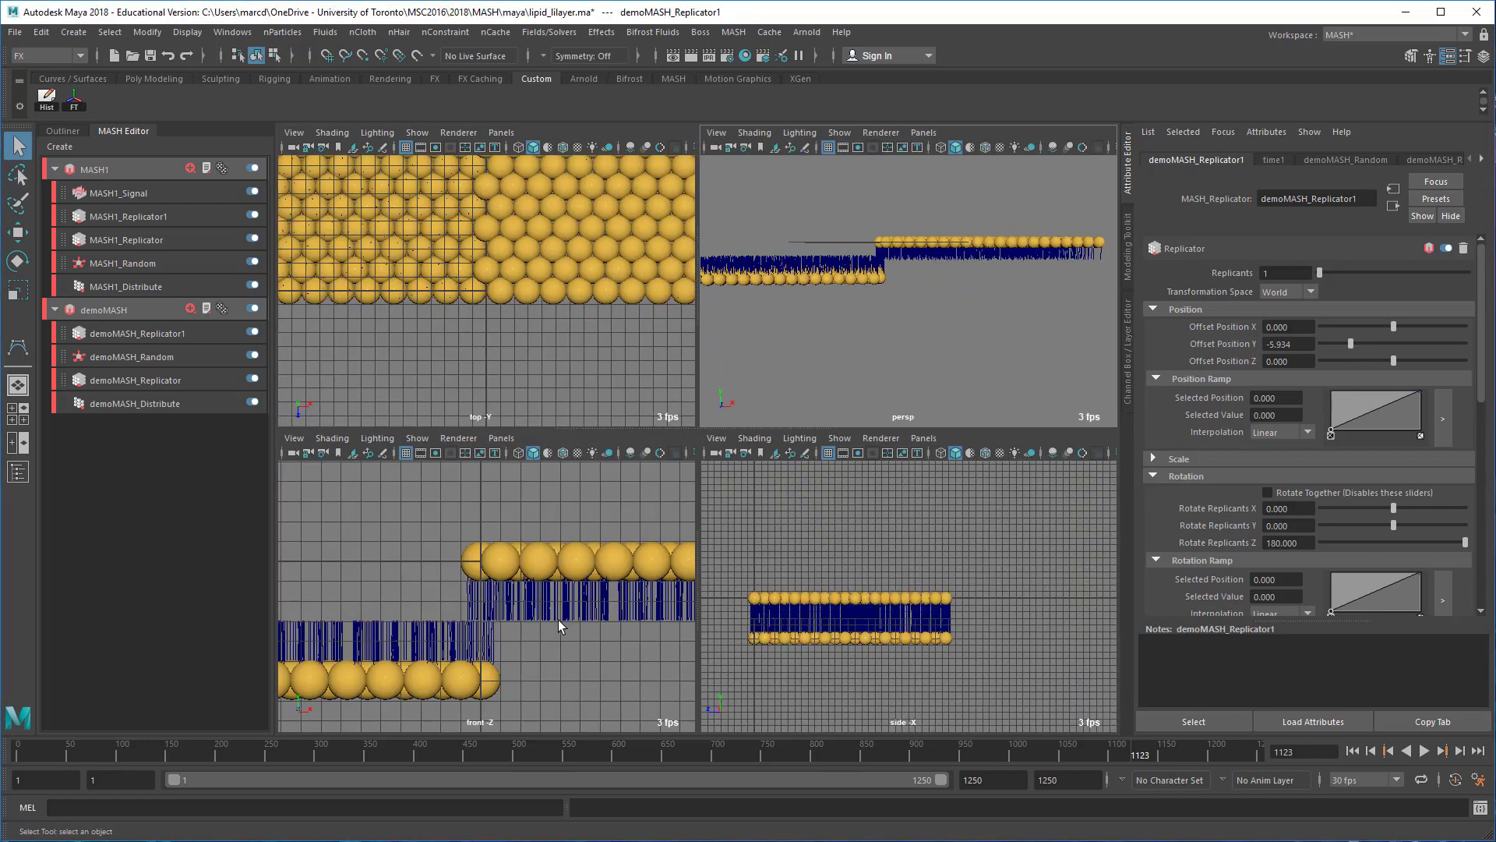
key(space)
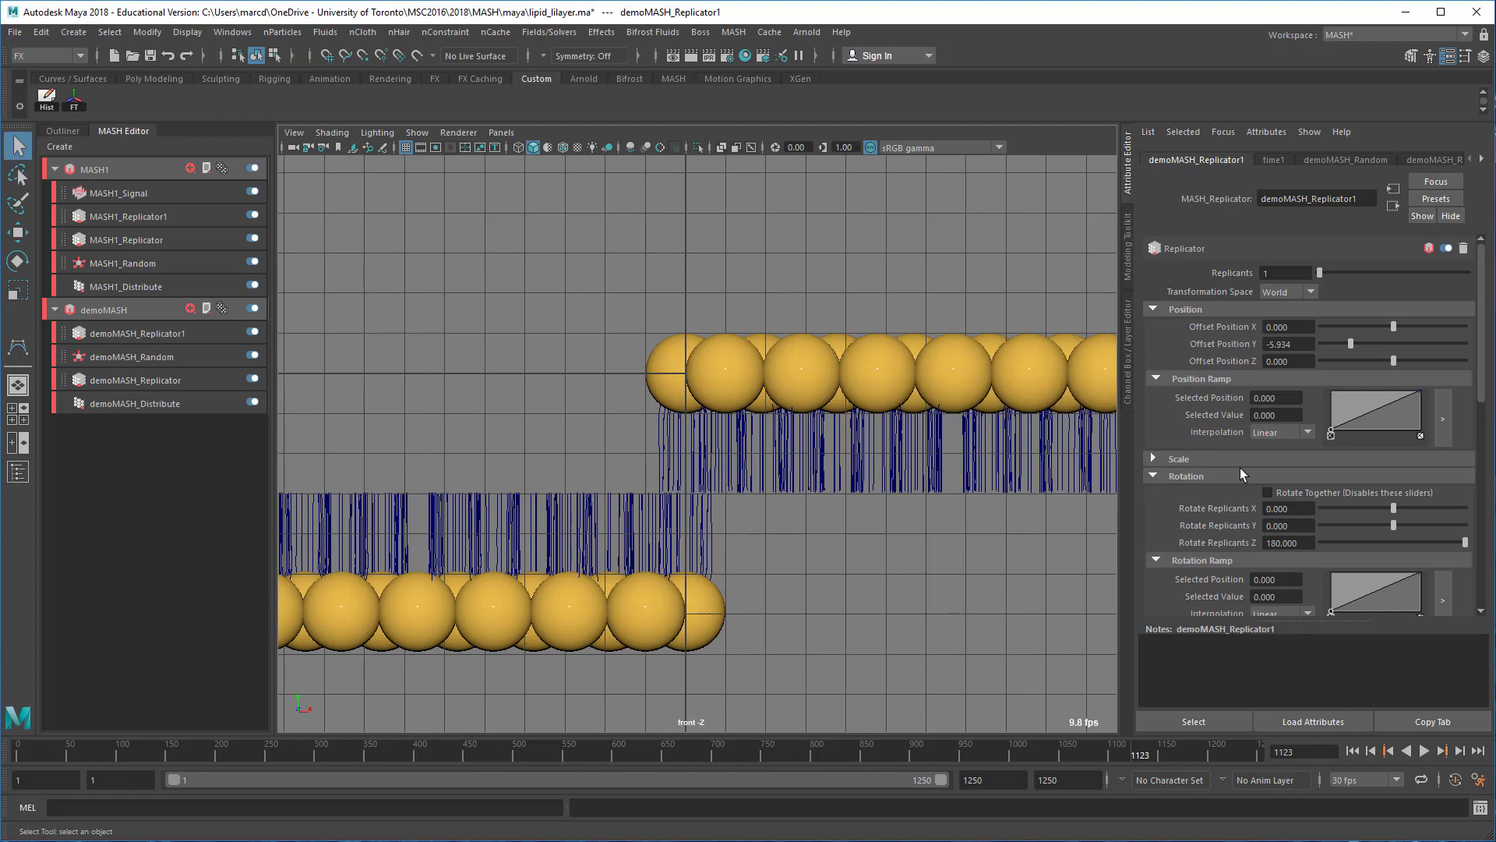
drag(1392, 328, 1472, 344)
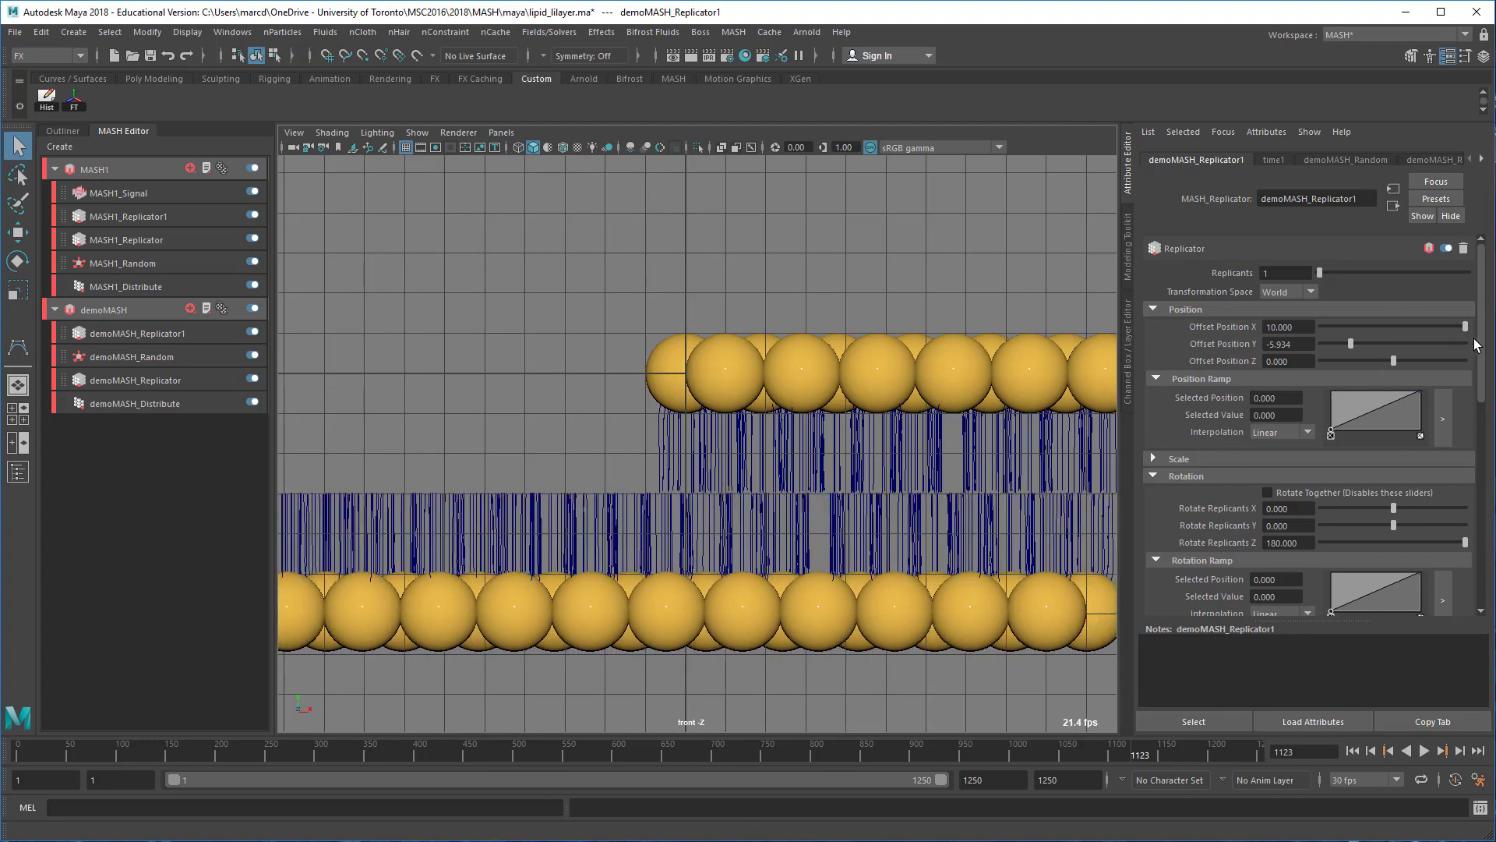
alt+right_drag(946, 508, 410, 424)
alt+middle_drag(828, 434, 643, 498)
alt+right_drag(919, 552, 711, 547)
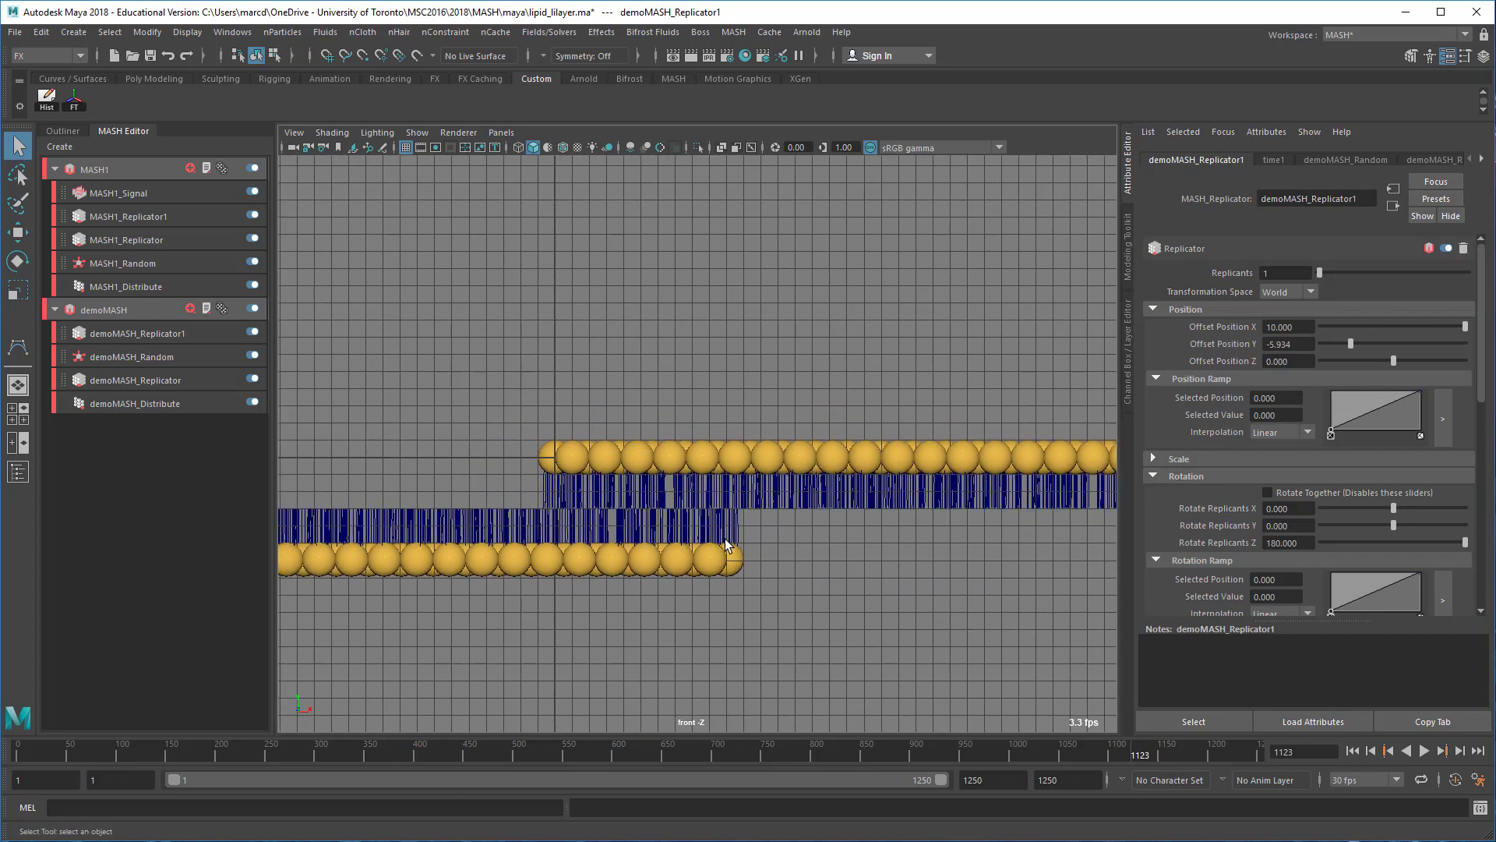
alt+middle_drag(711, 547, 833, 586)
click(1306, 328)
text(40)
key(Return)
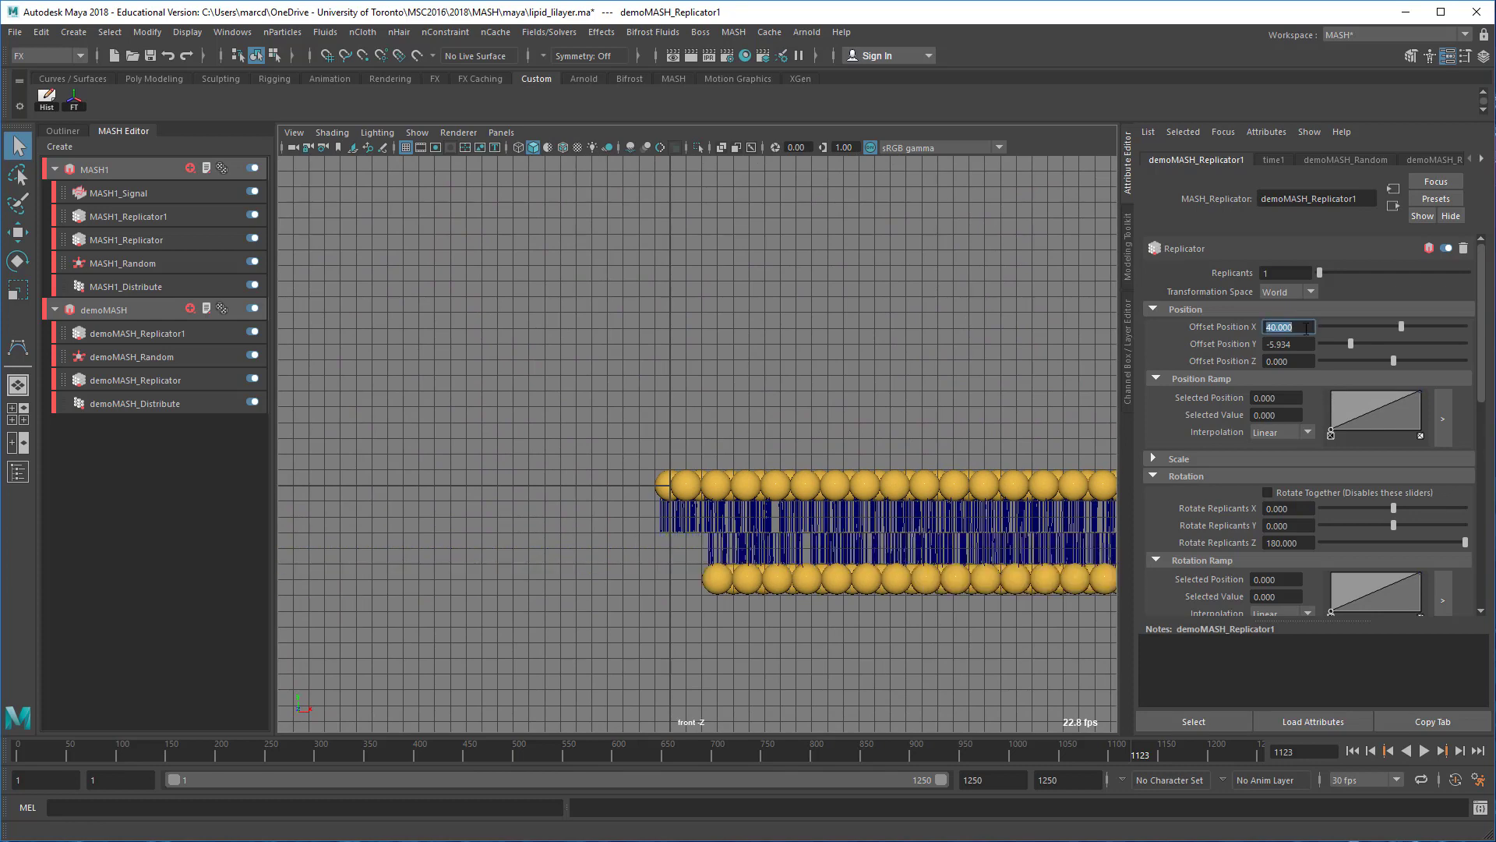
Fine-tune the Offset Position X to about 36.978 to align the two layers and return to the perspective view.
alt+right_drag(1045, 357, 835, 357)
alt+middle_drag(834, 357, 857, 335)
drag(1406, 329, 1395, 339)
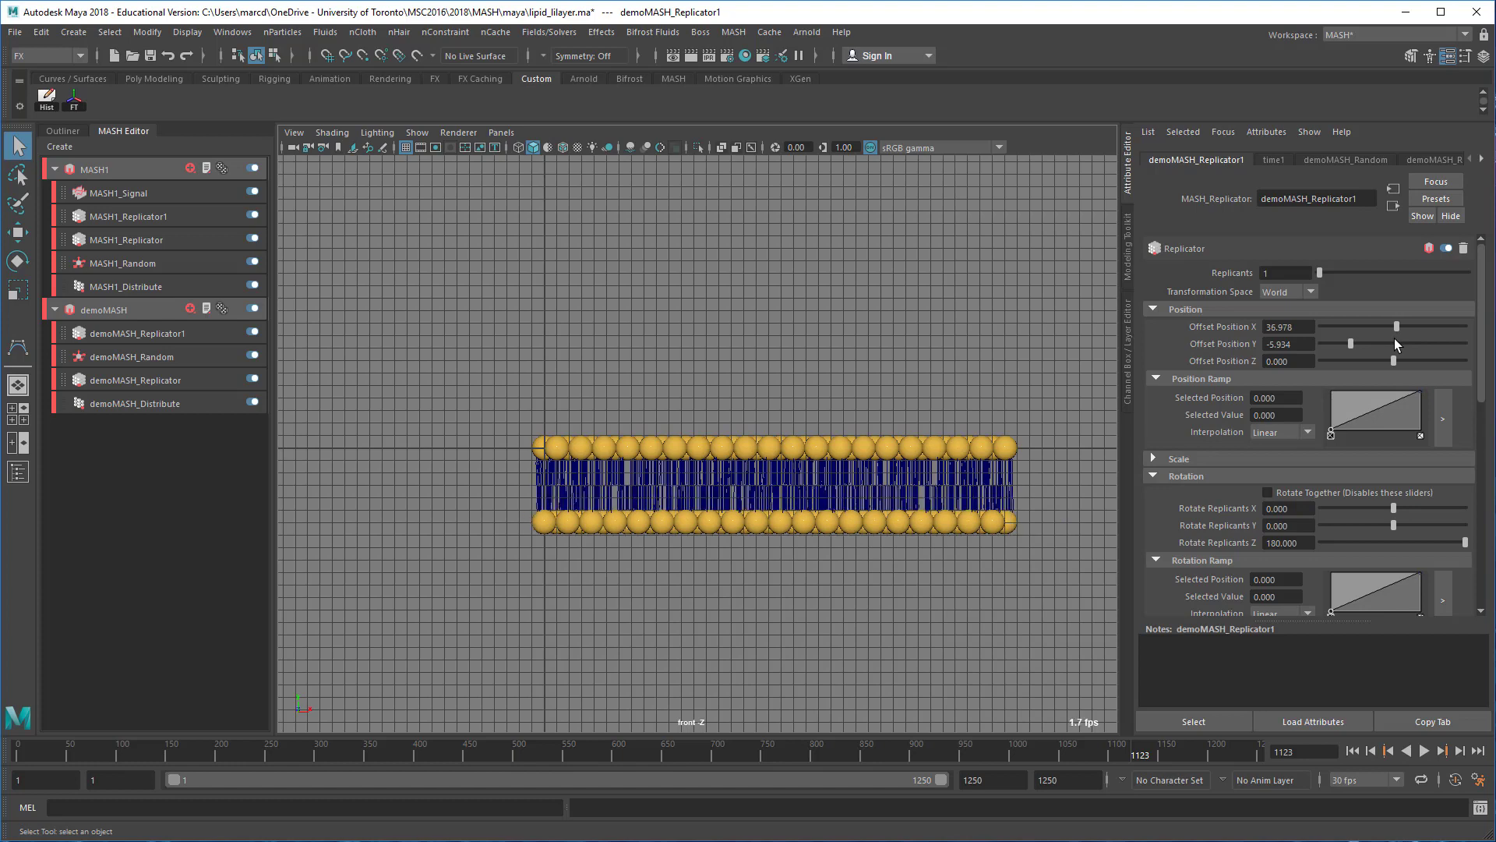
key(space)
key(space)
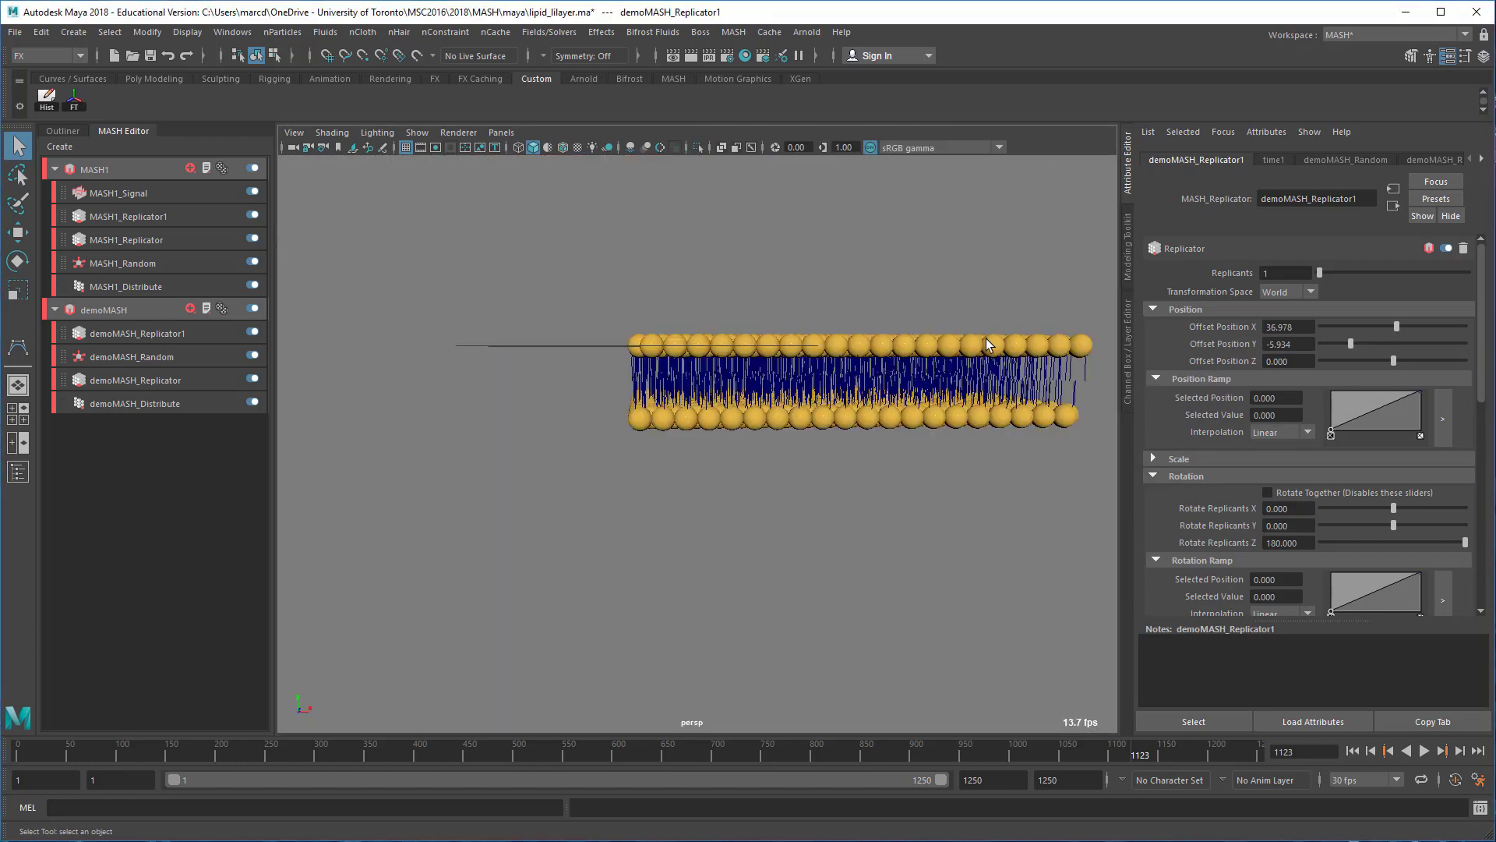
mouse_move(984, 342)
alt+mouse_down()
mouse_move(881, 395)
mouse_move(967, 367)
alt+mouse_up()
mouse_move(968, 366)
alt+right_down()
mouse_move(810, 354)
mouse_move(954, 383)
alt+right_up()
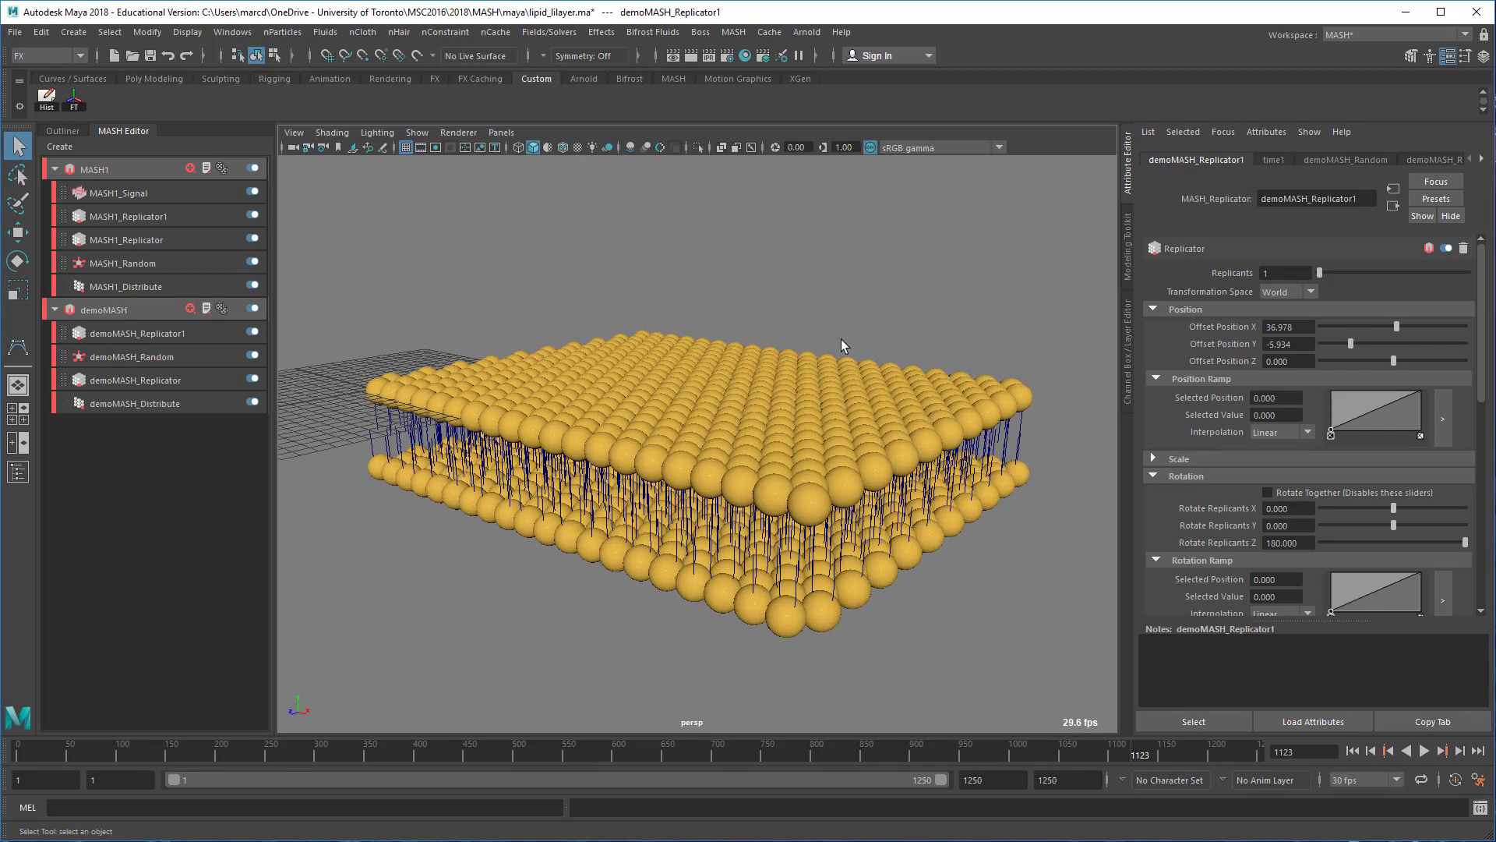
Save the scene, render the bilayer in the Arnold RenderView and close the render window.
key(ctrl+s)
click(807, 32)
click(842, 81)
drag(530, 484, 876, 388)
click(927, 426)
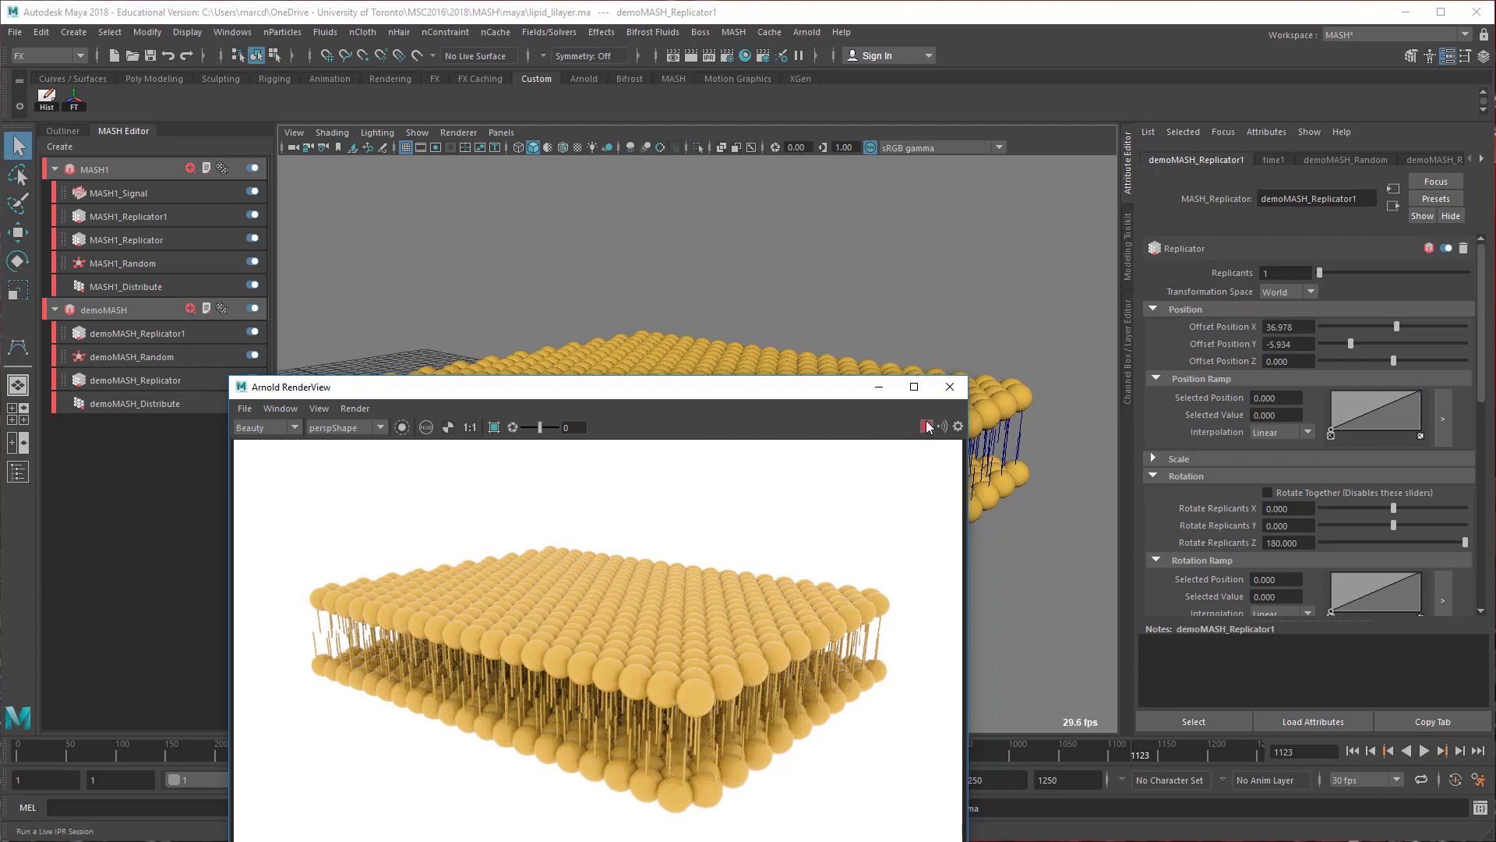
click(950, 387)
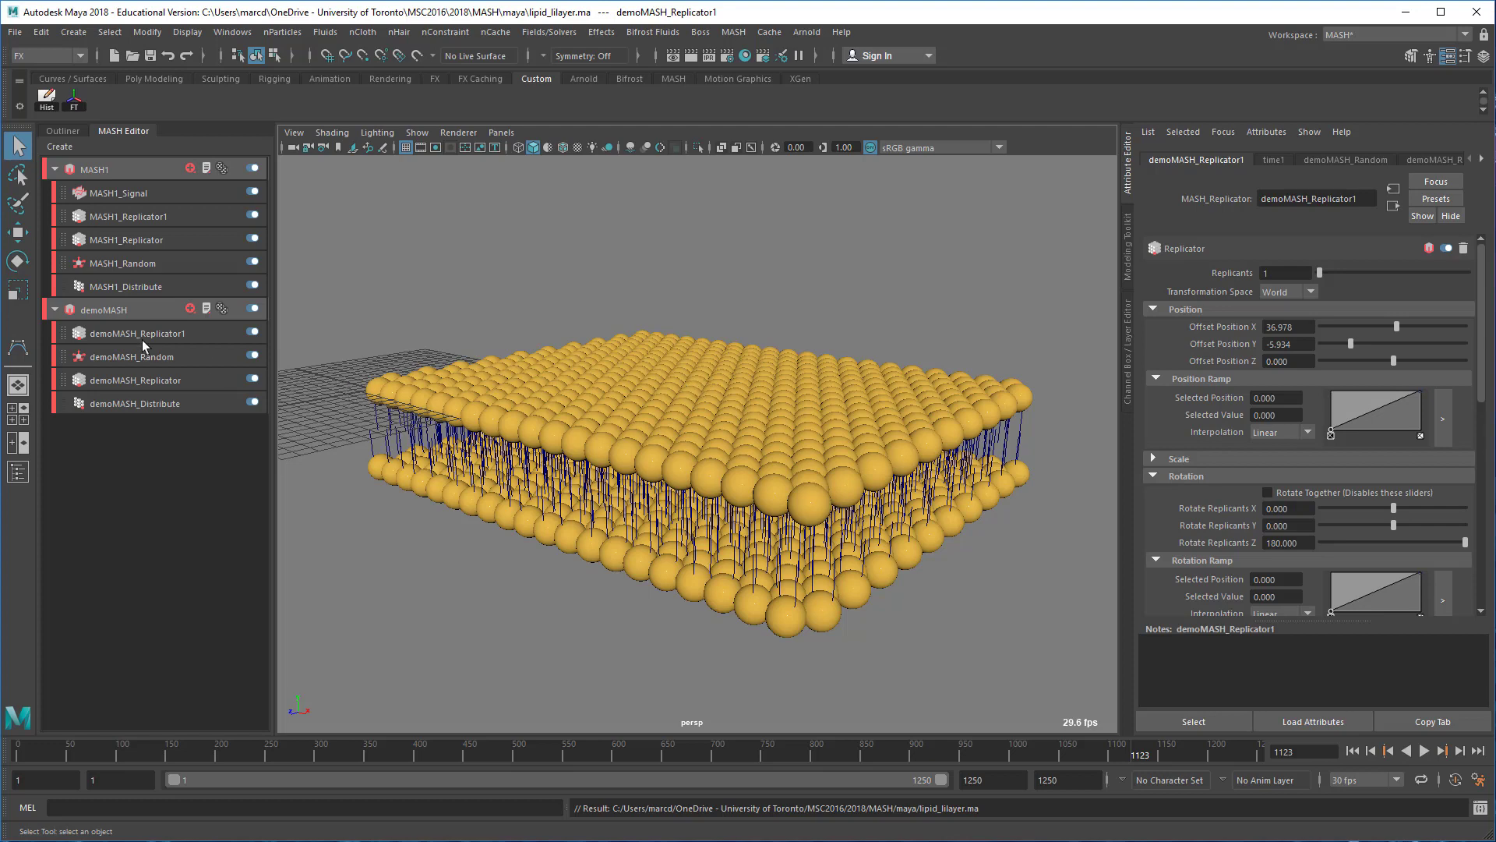
Add a Signal node to the demoMASH network.
click(96, 312)
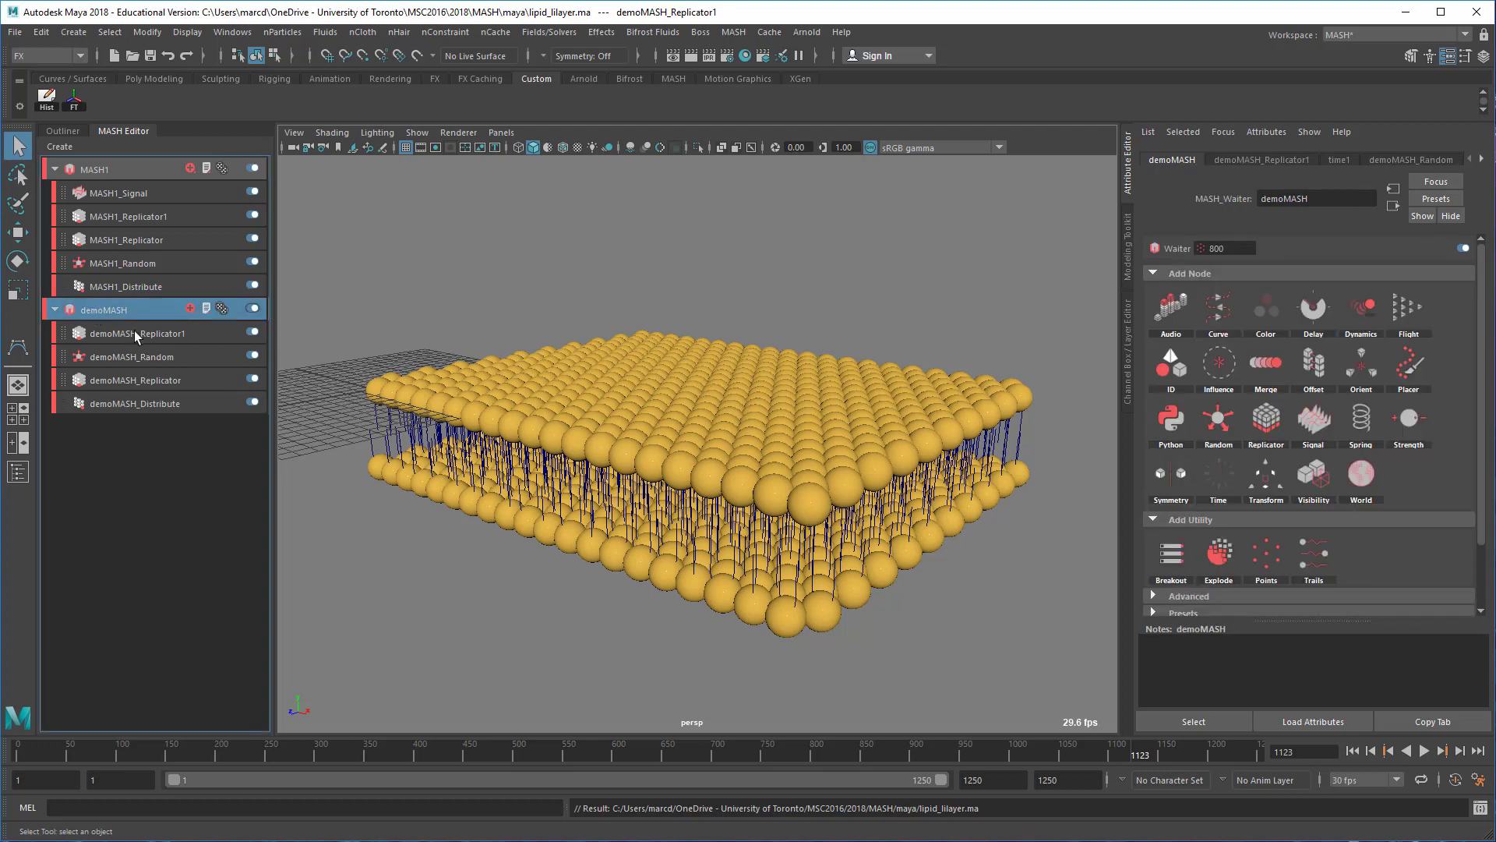
click(190, 309)
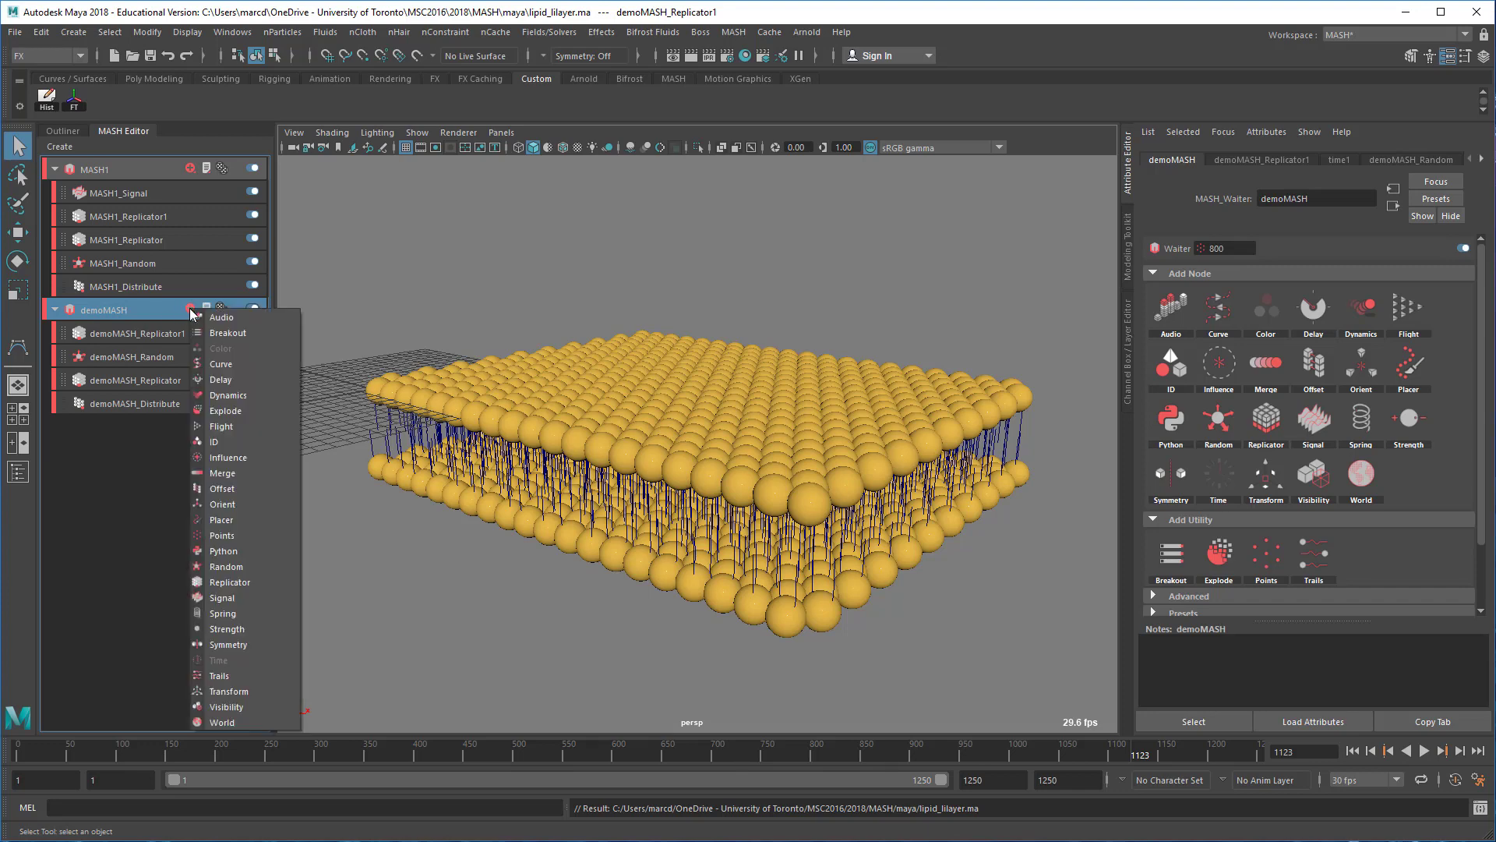
click(185, 311)
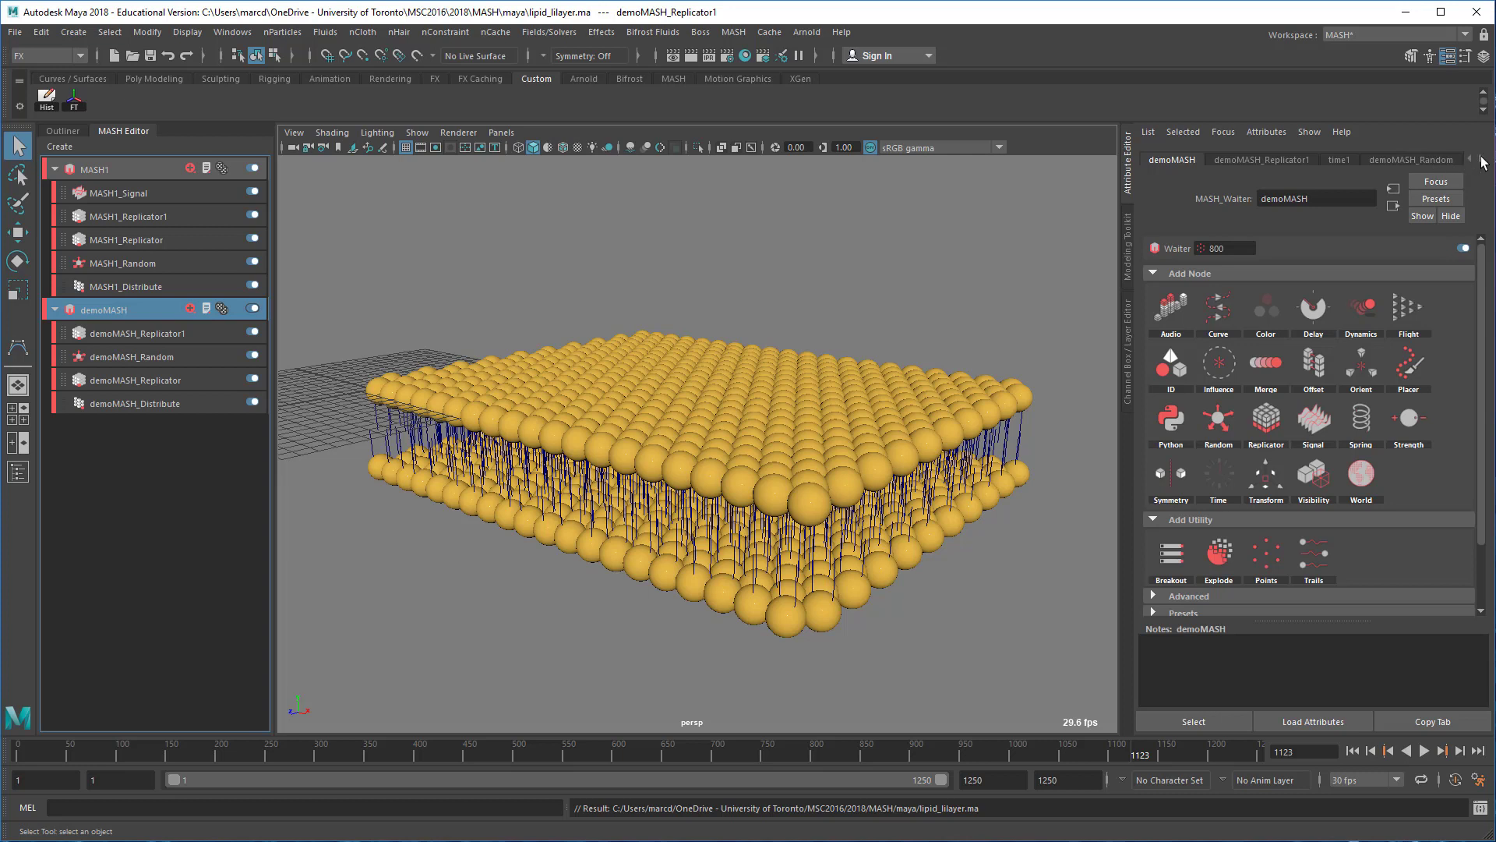
click(1481, 159)
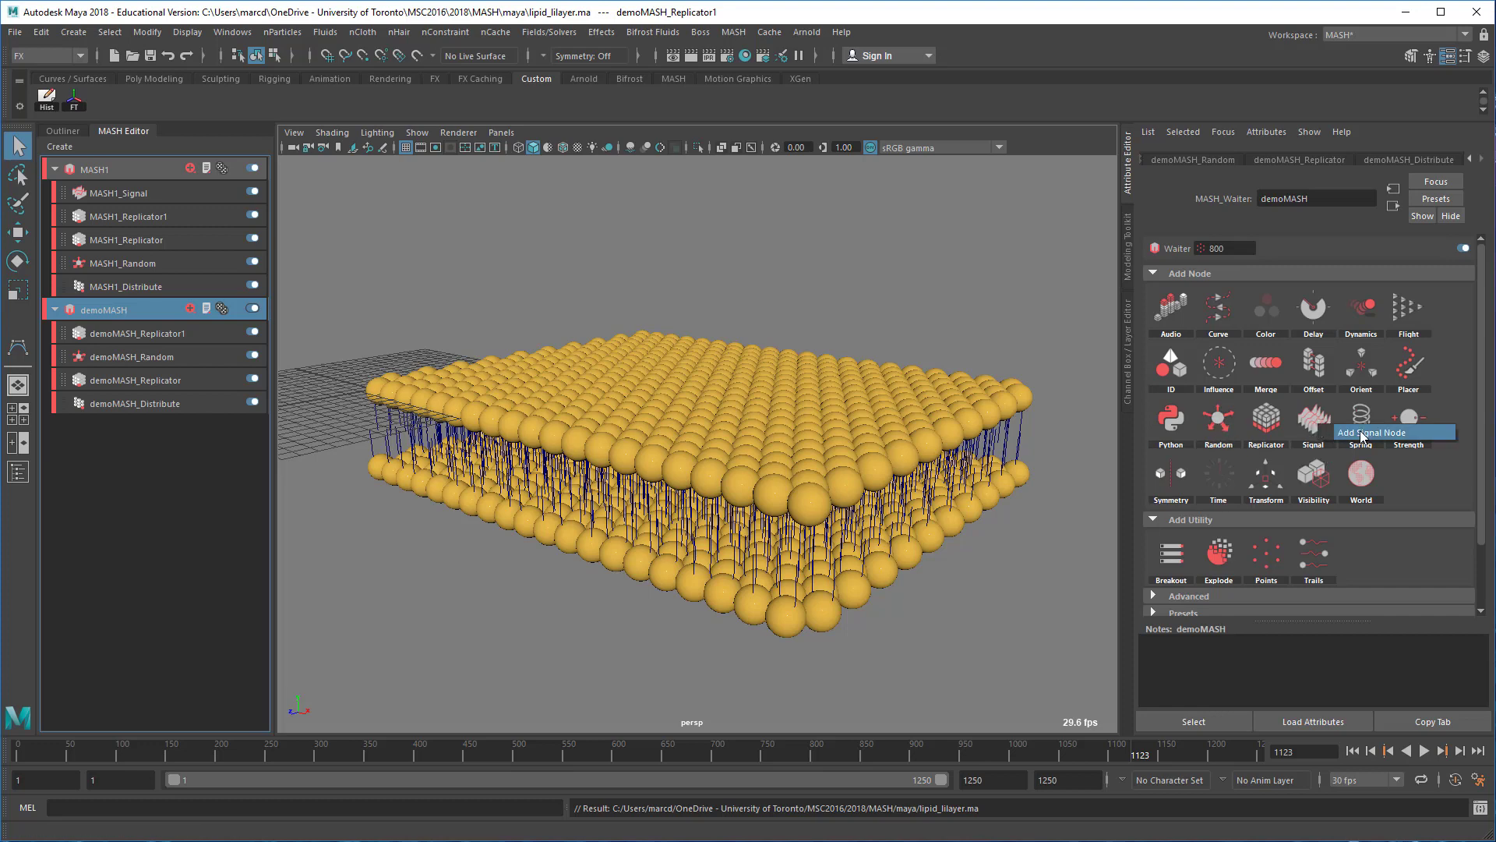
click(1360, 434)
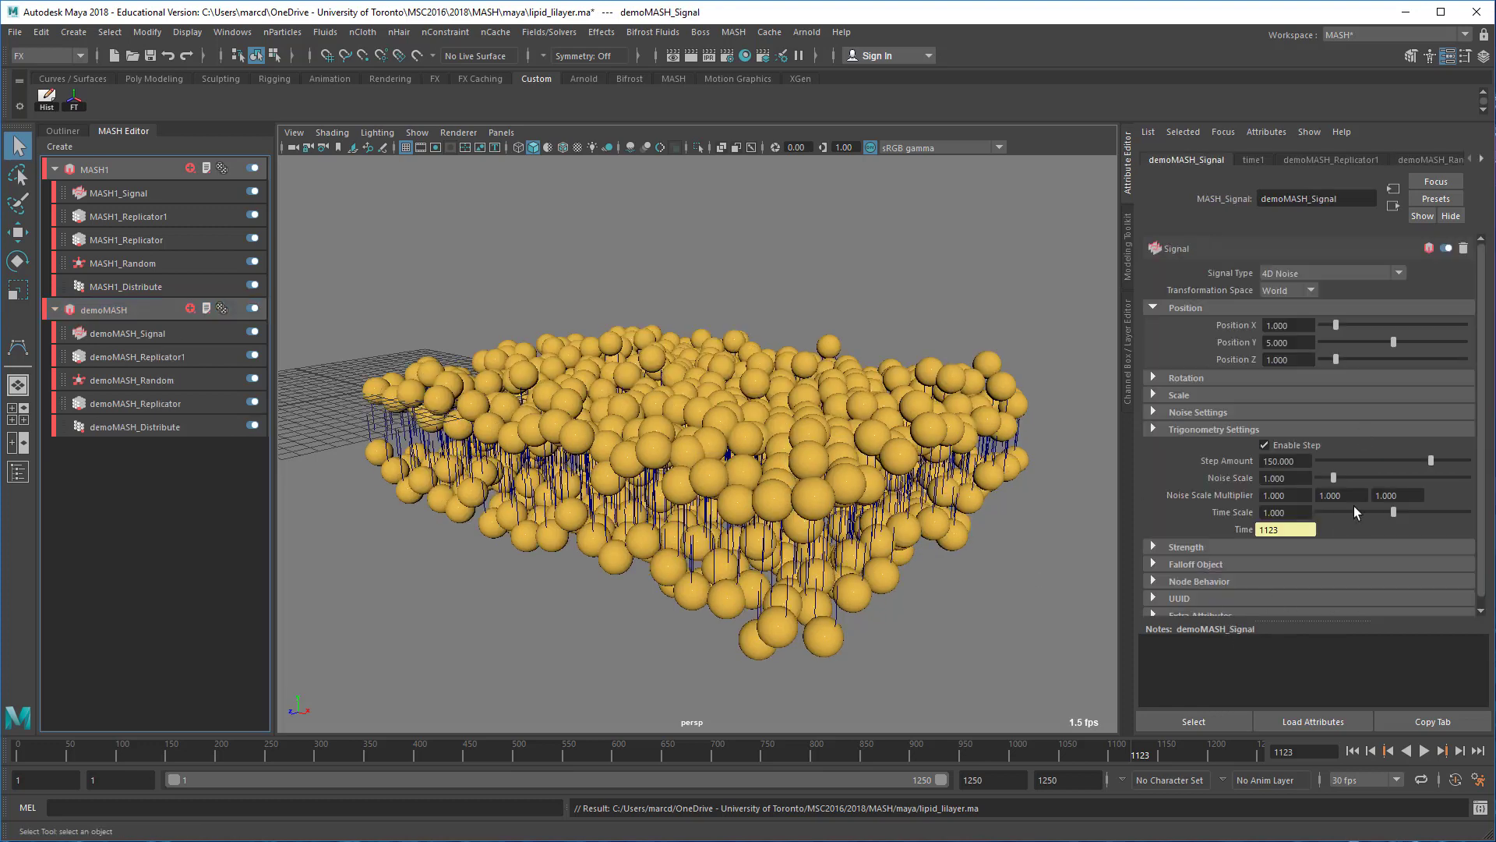
Play the animation from the first frame to examine the Signal node's motion, and stop it.
click(1352, 751)
click(1424, 750)
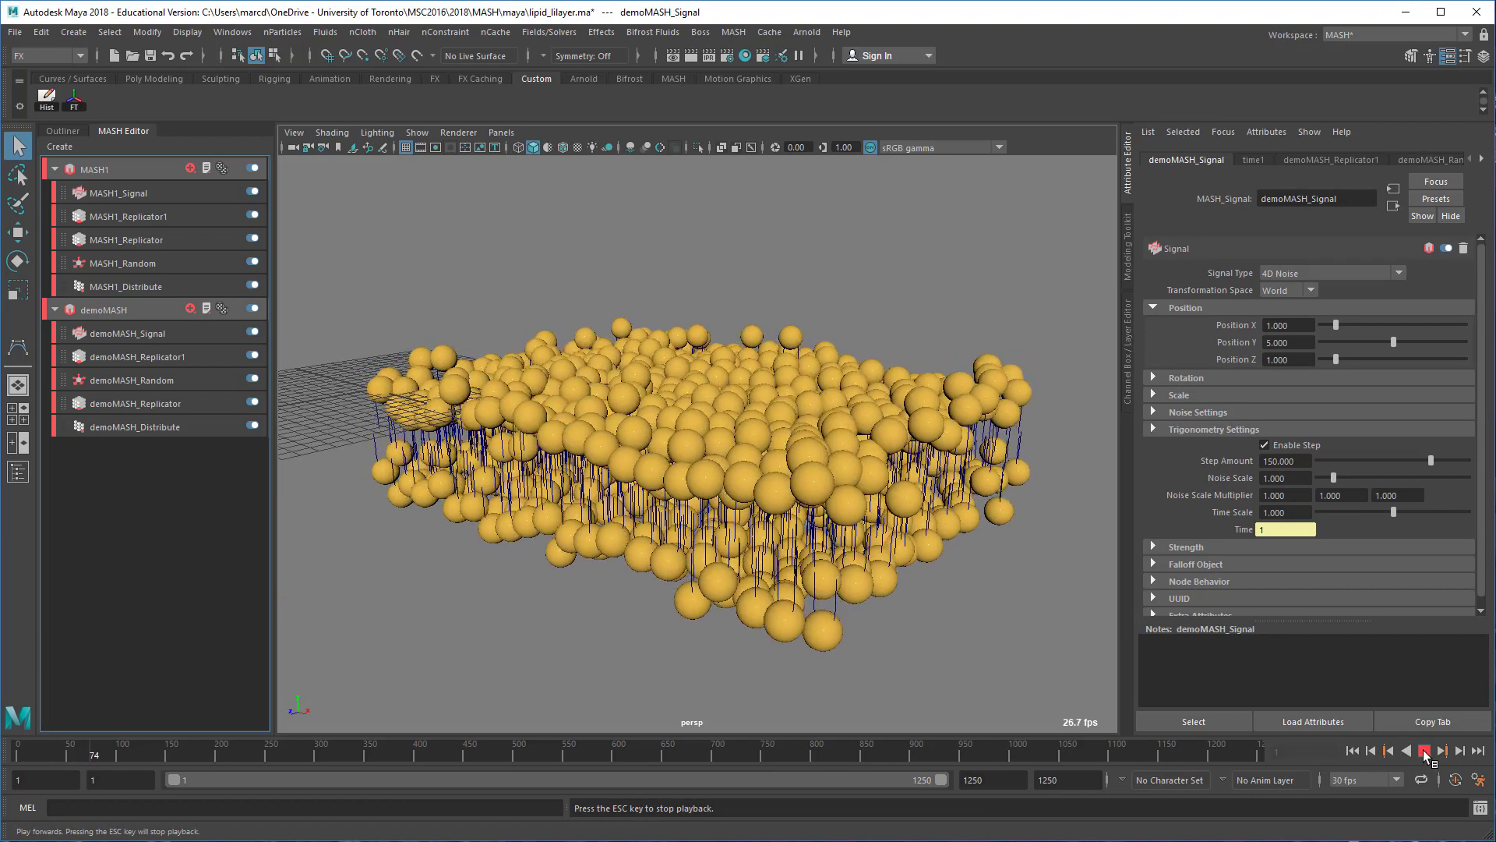
click(1424, 750)
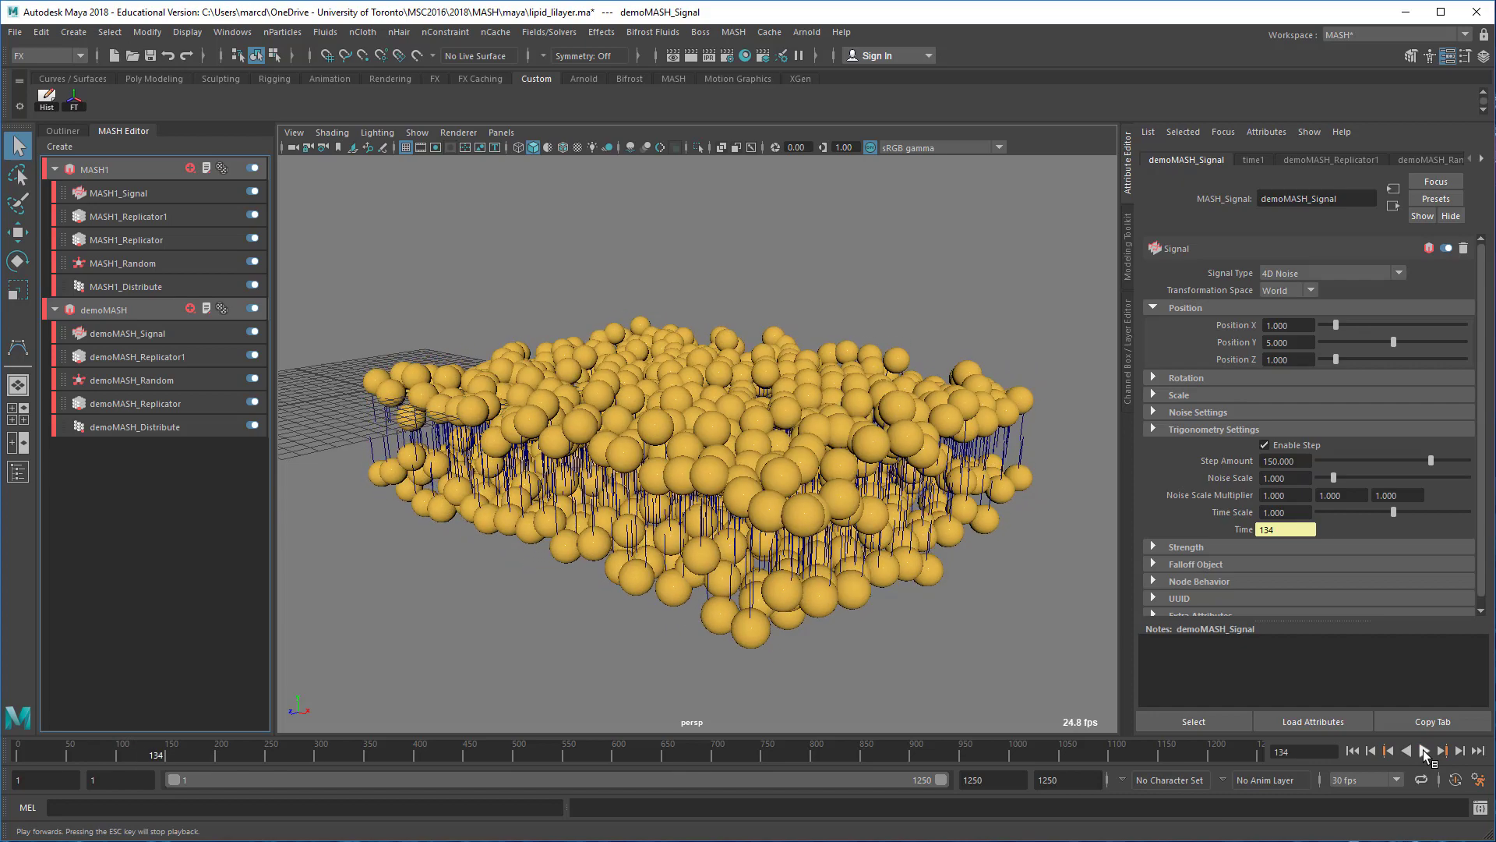
Turn off Enable Step in the Signal node and preview the motion from the first frame.
click(1278, 449)
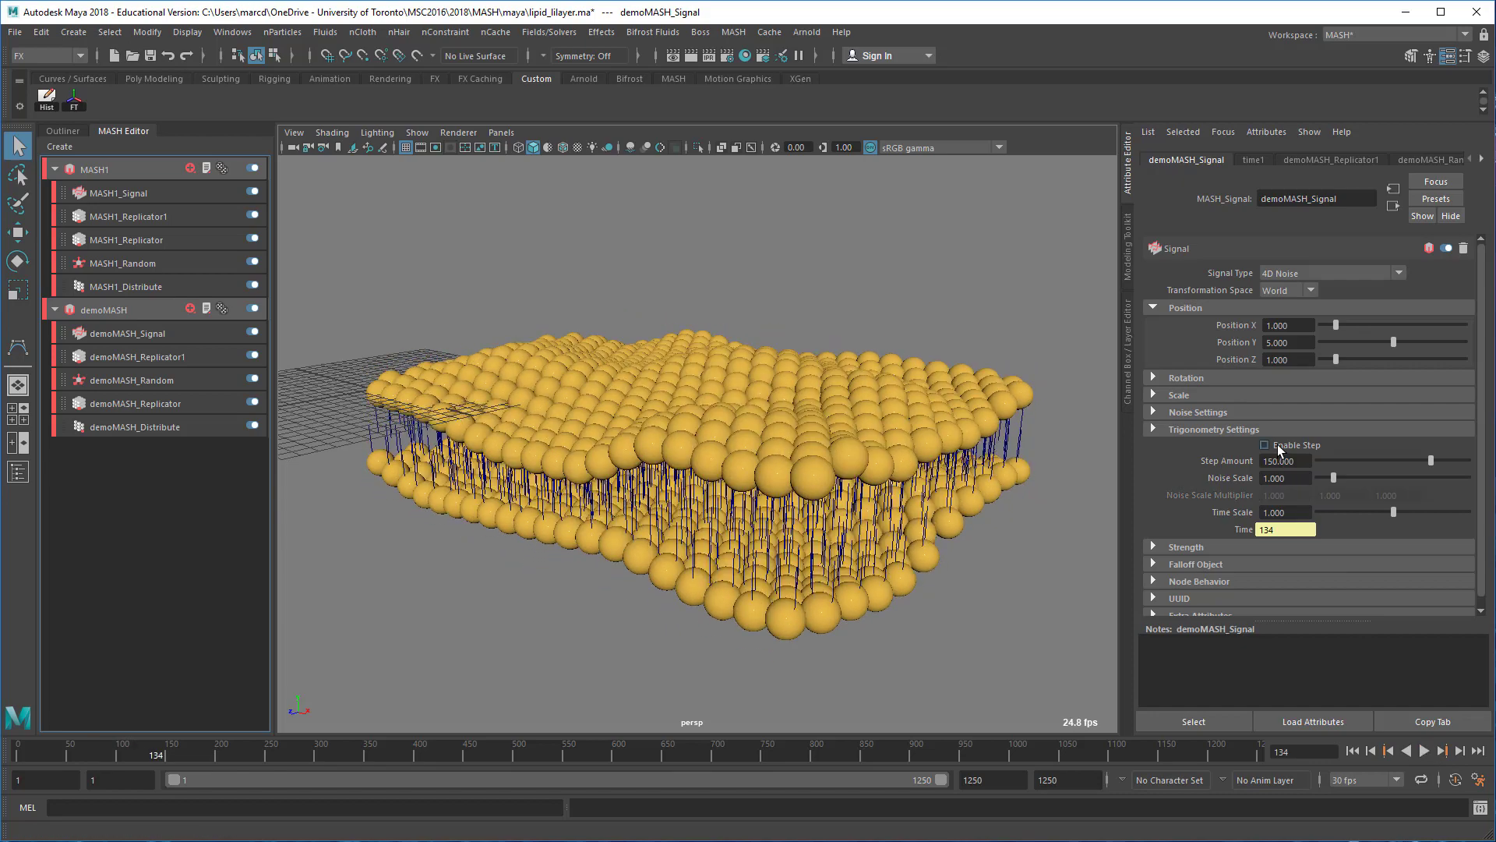
click(1353, 751)
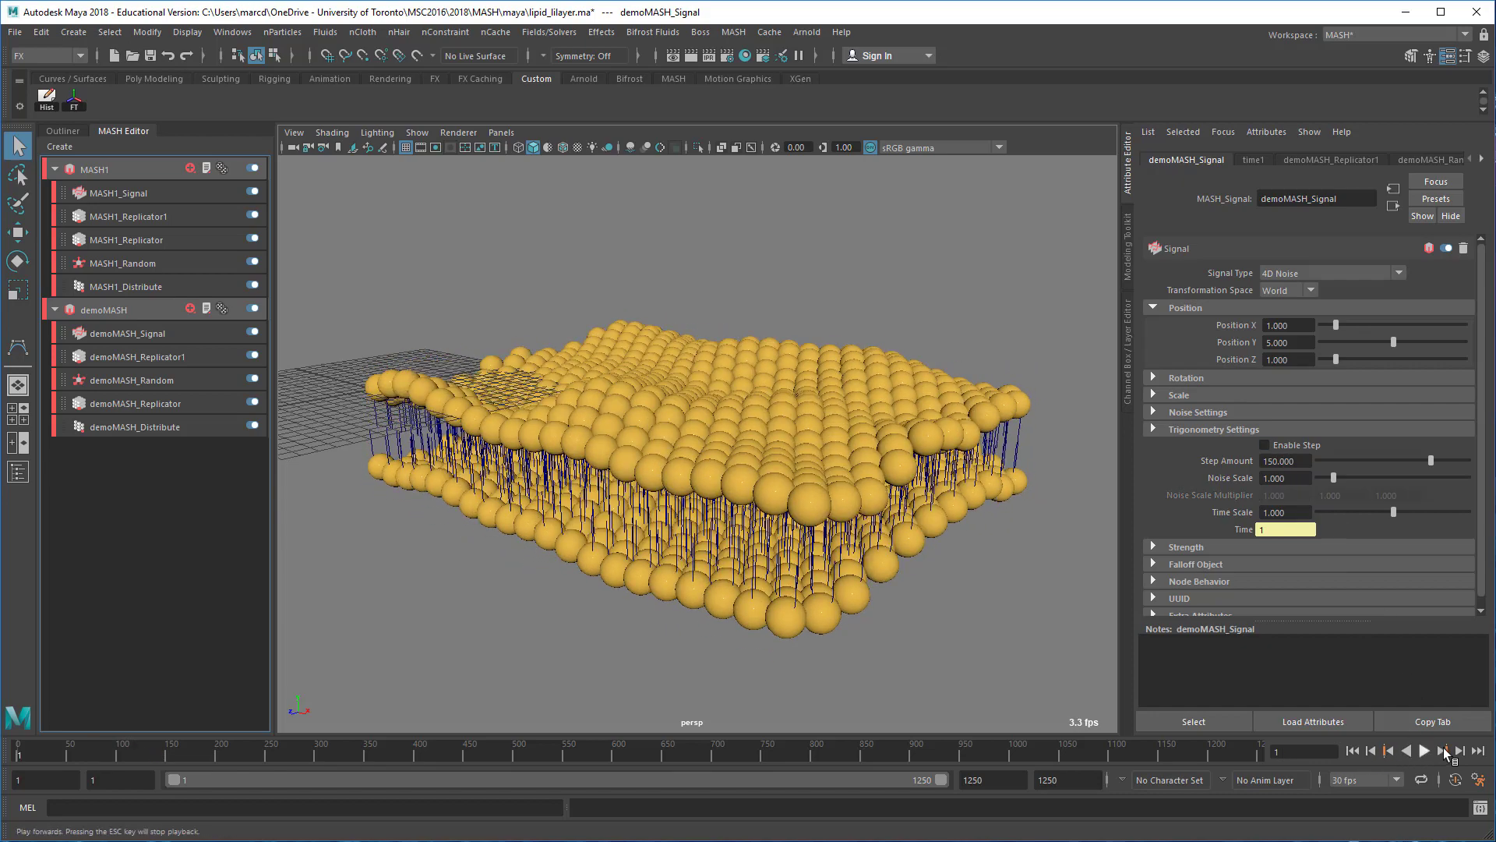
click(1423, 750)
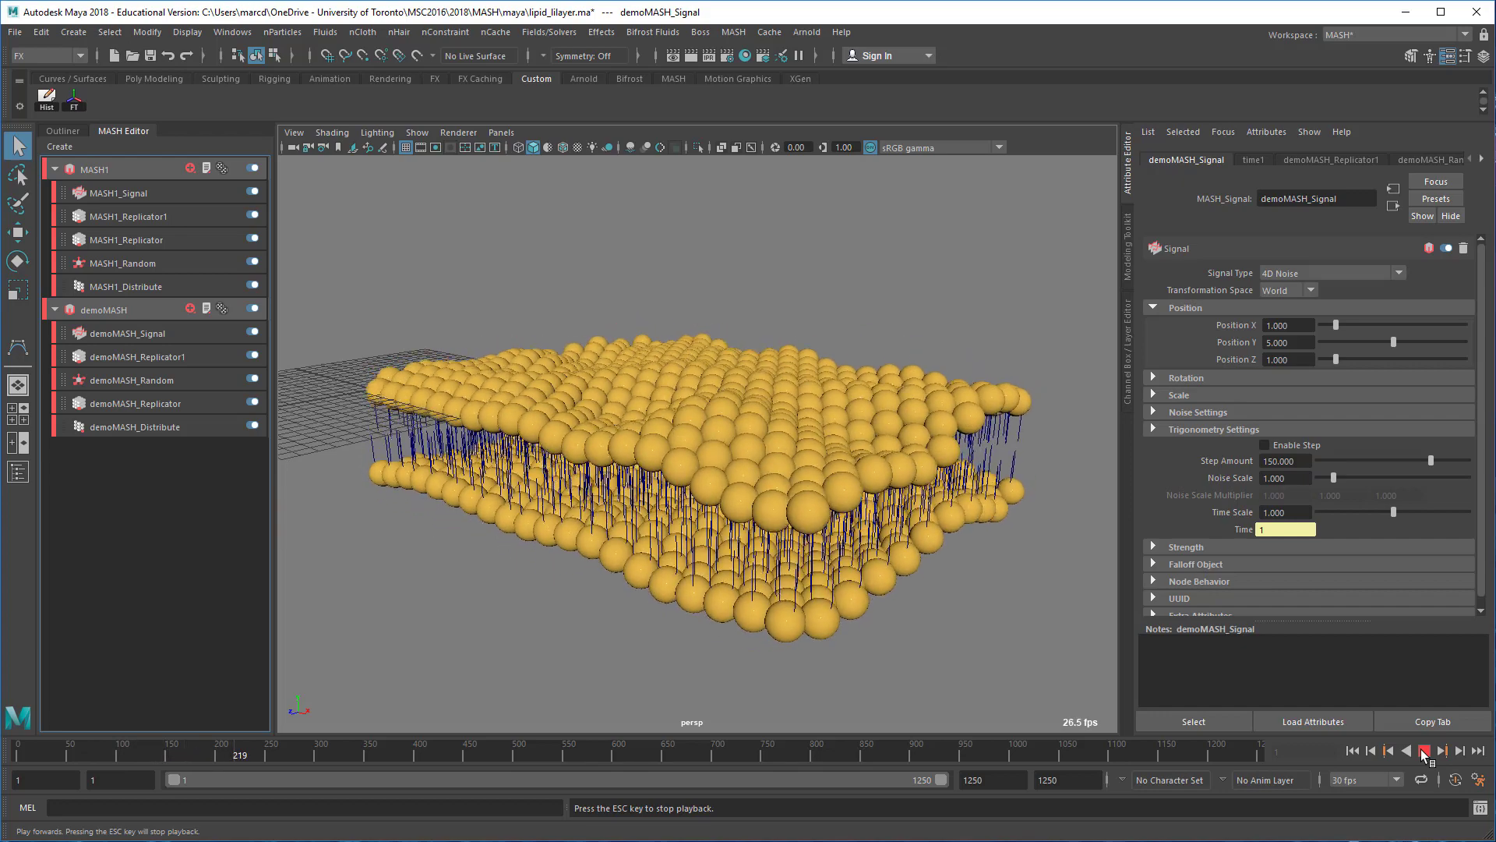
click(1424, 750)
Try a Time Scale of 0.116 and a Noise Scale of 0.263 in the Signal node and preview the motion from the start.
click(1326, 513)
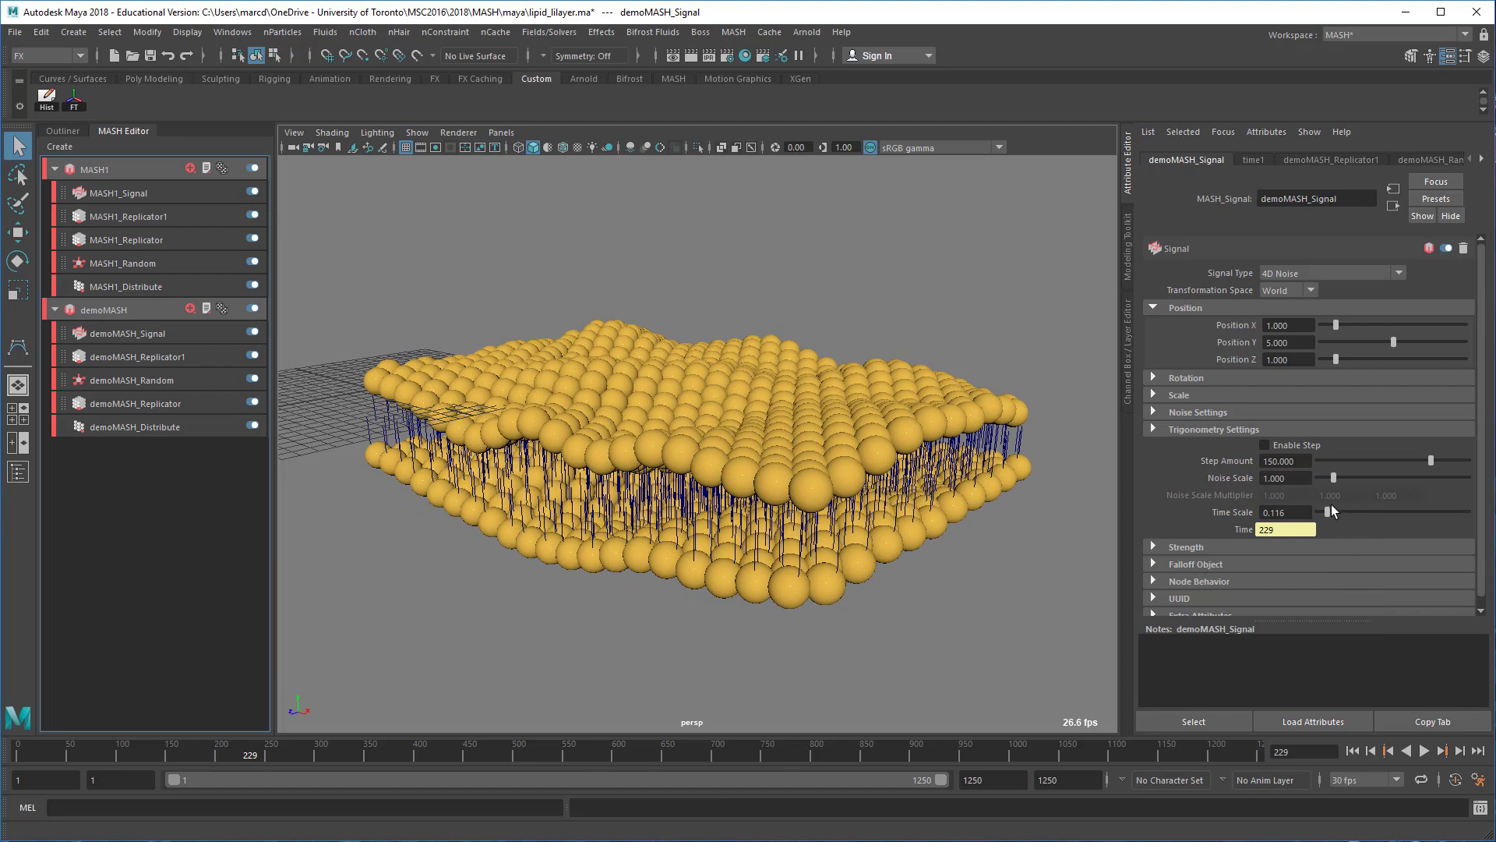
click(1323, 477)
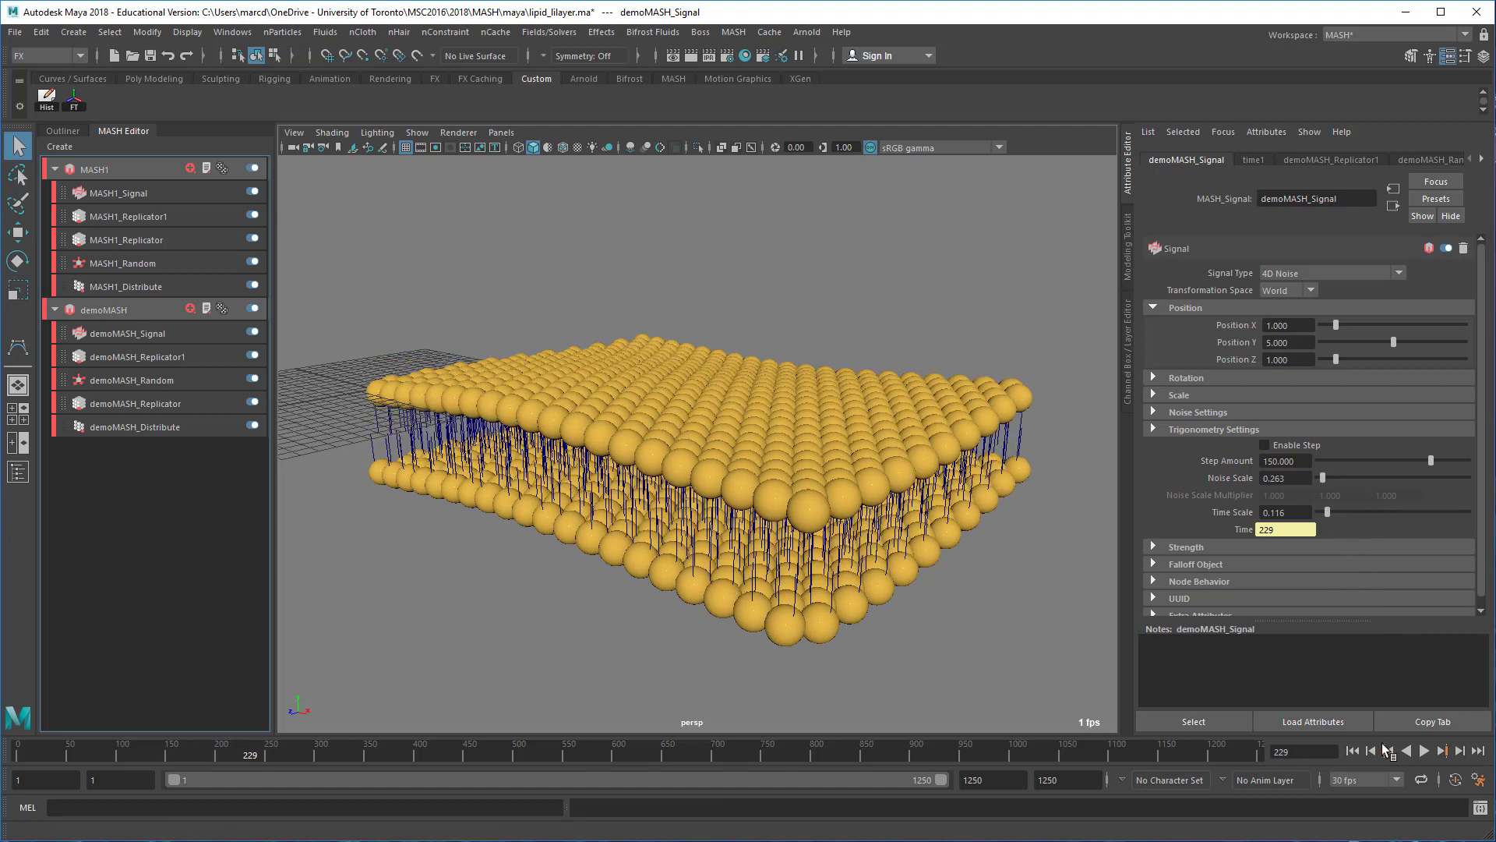
click(1352, 750)
click(1424, 751)
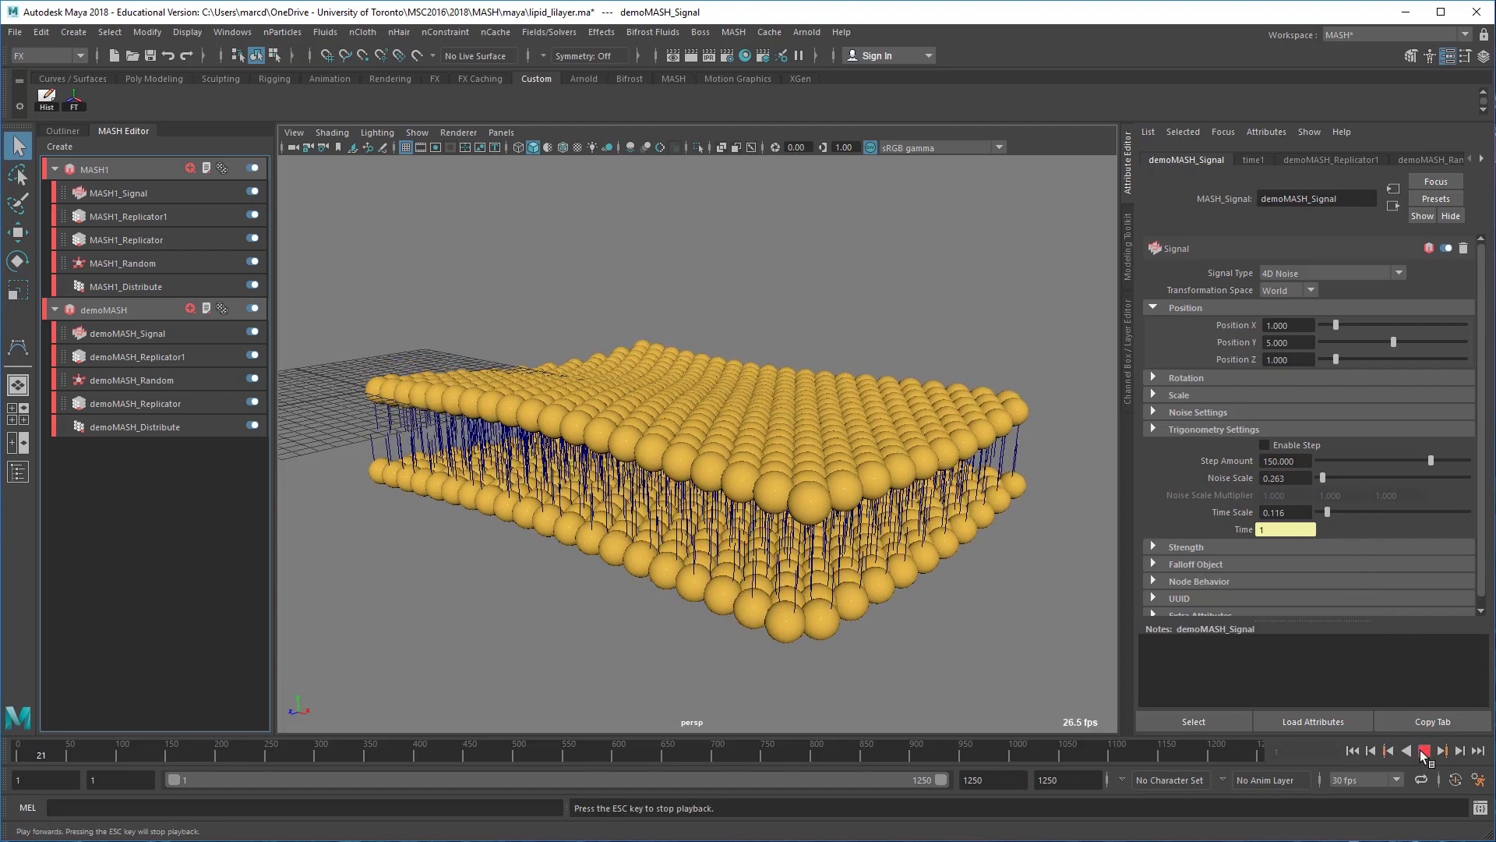
click(1424, 751)
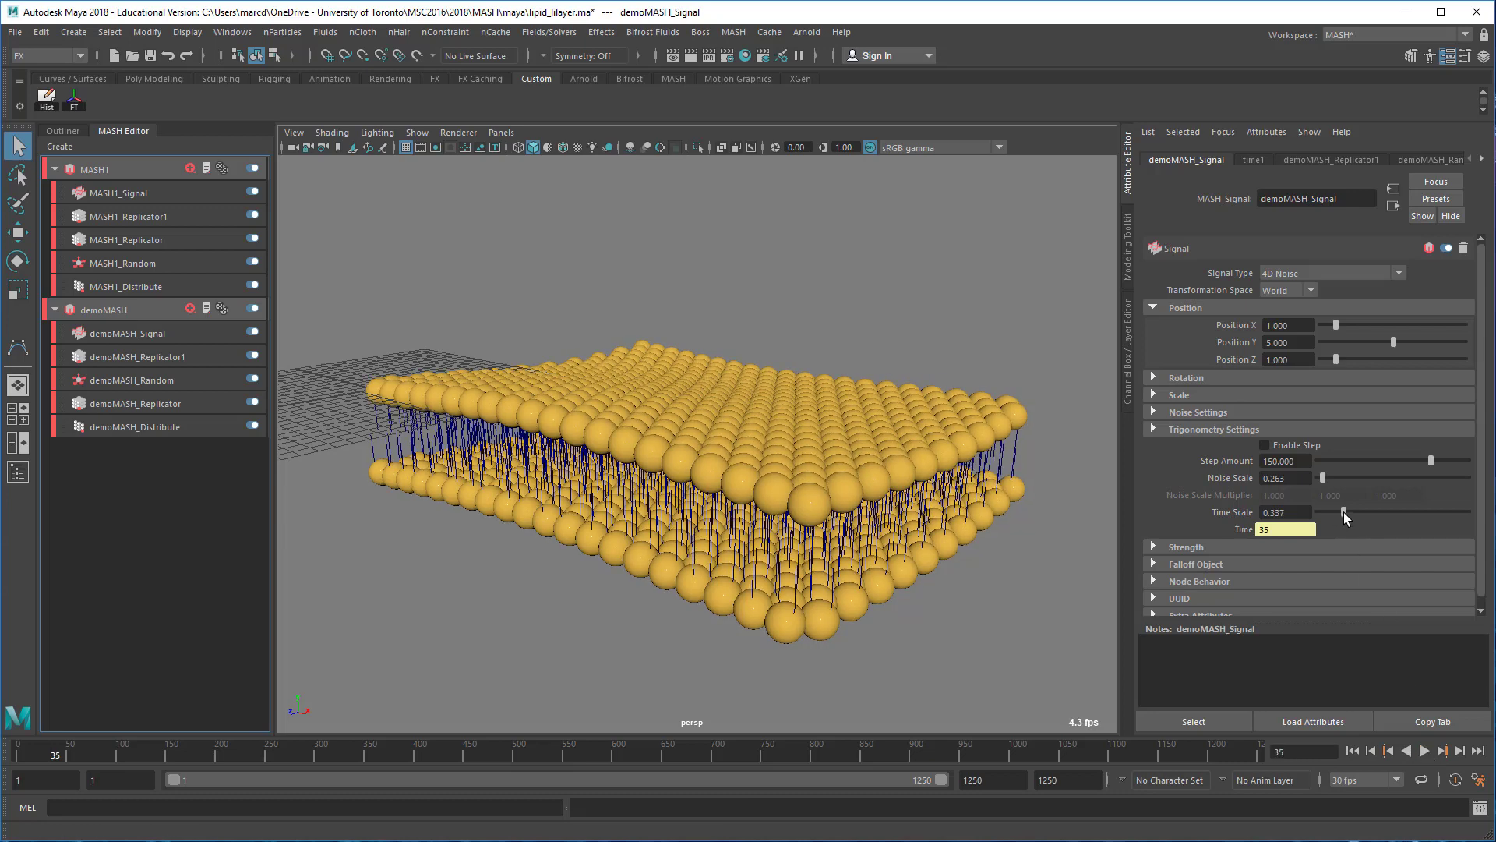
Try a Time Scale of 0.4 in the Signal node and preview the motion.
click(1345, 513)
click(1424, 751)
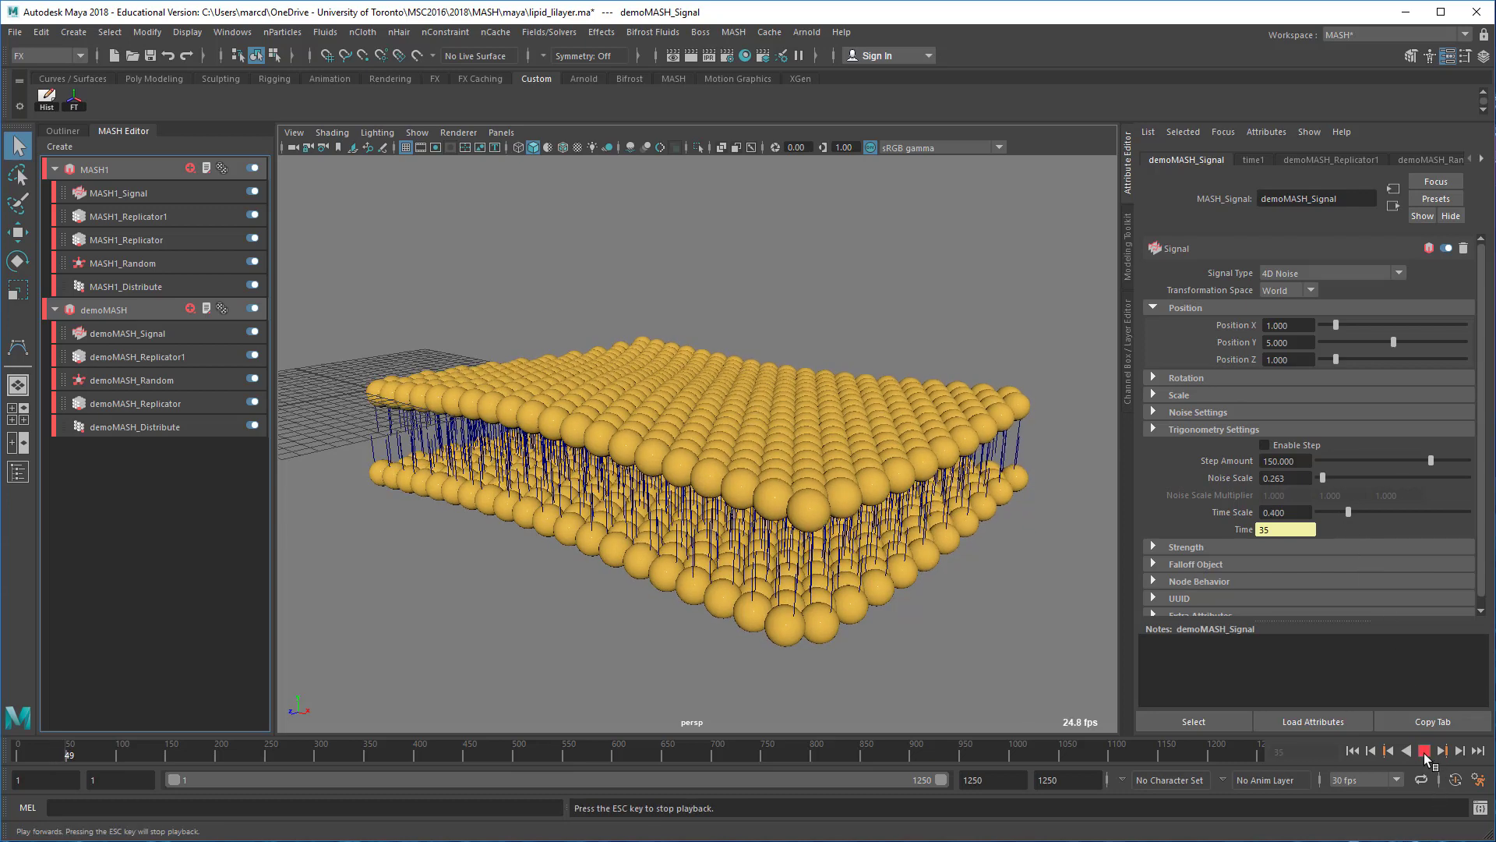
click(1425, 751)
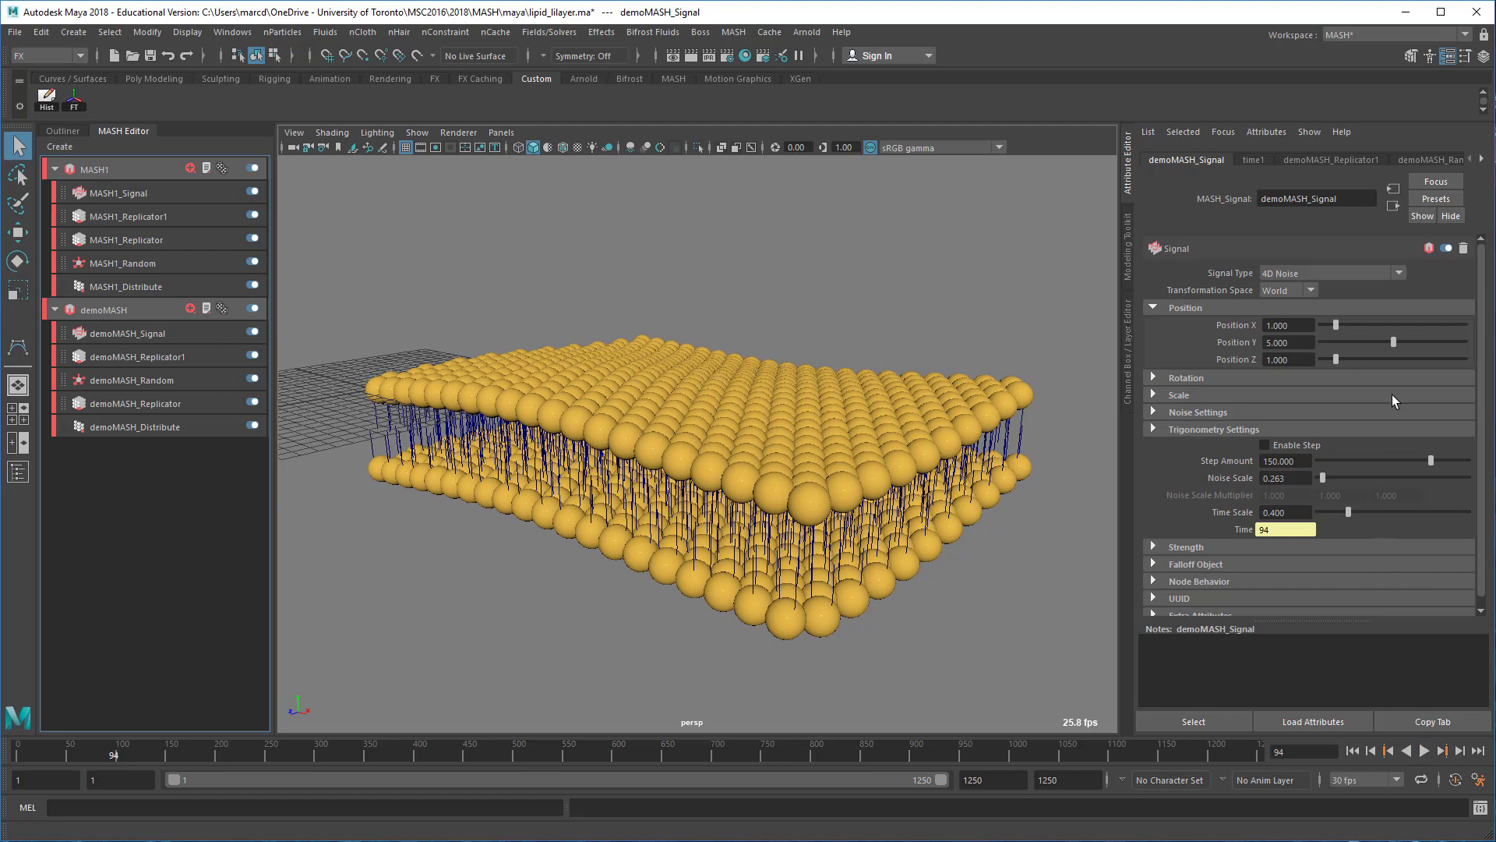
Raise the Signal node's Time Scale to about 1.011 and preview the motion.
drag(1369, 522, 1392, 529)
click(1424, 751)
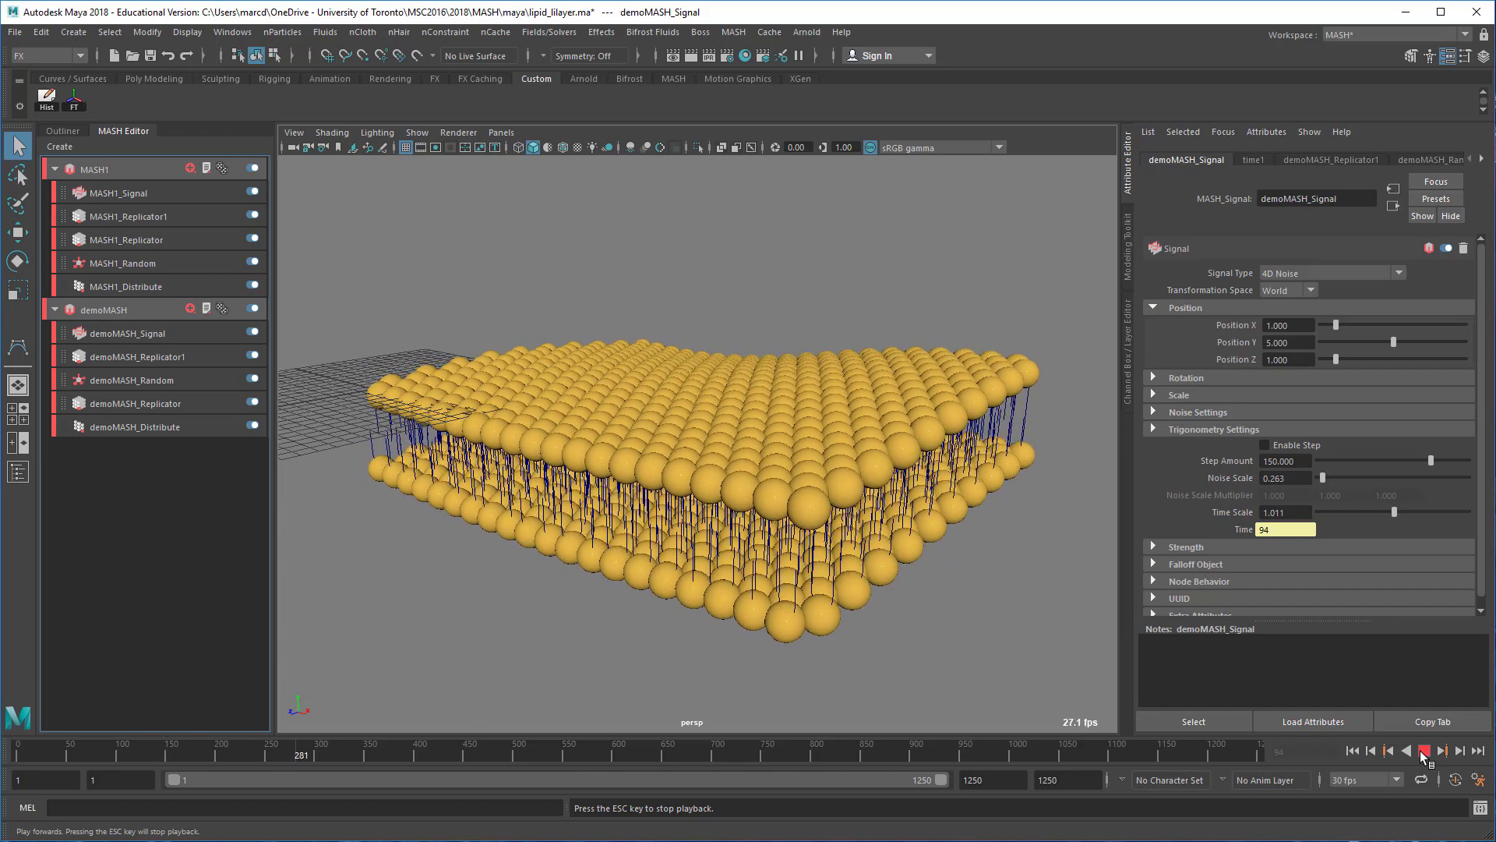
click(1421, 750)
Lower the Signal node's Noise Scale to about 0.105 and preview the motion.
drag(1323, 478, 1320, 479)
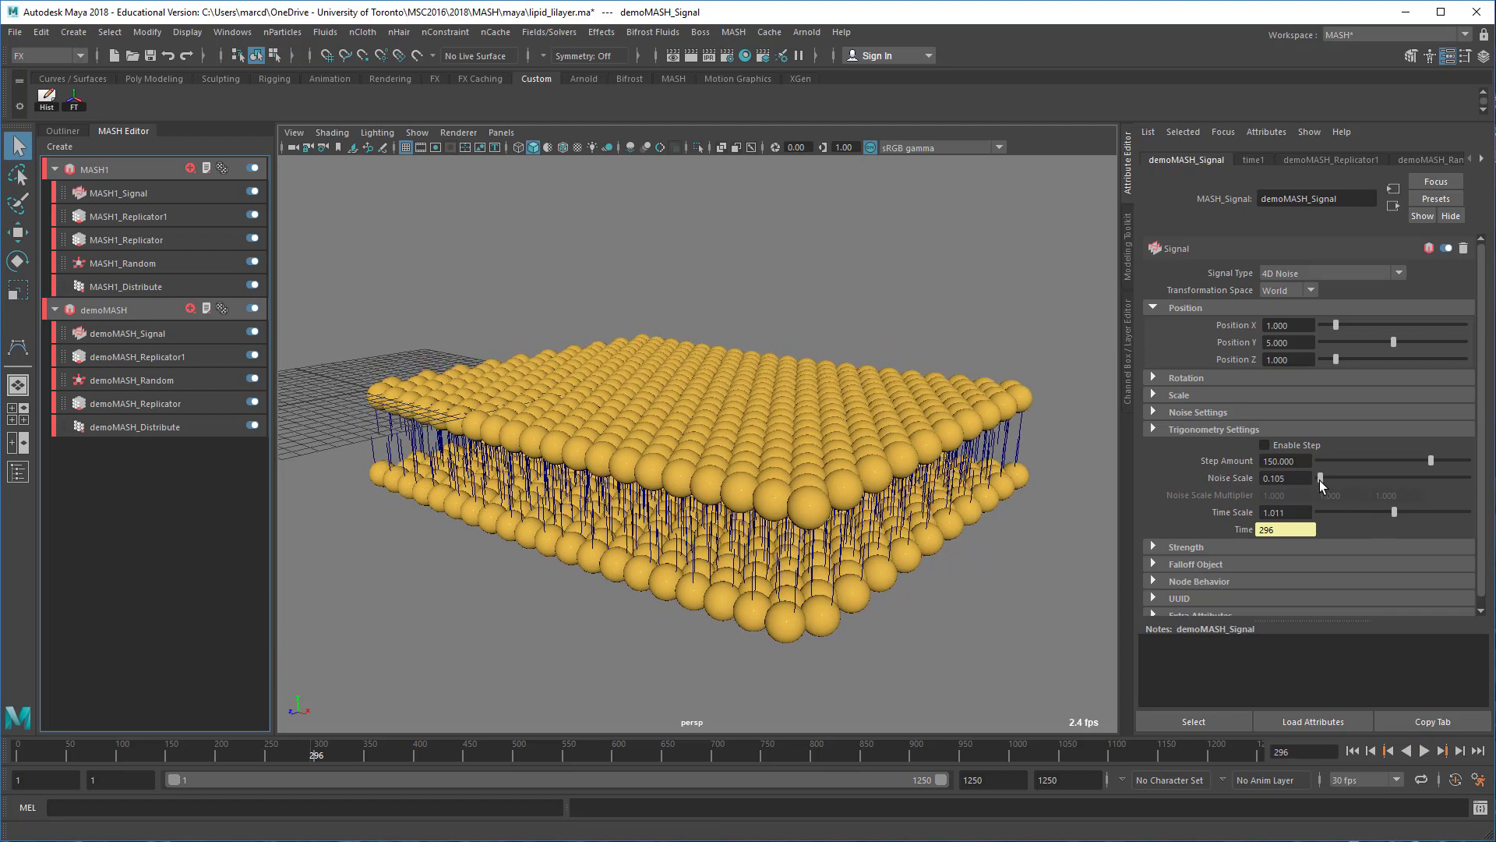
click(1425, 751)
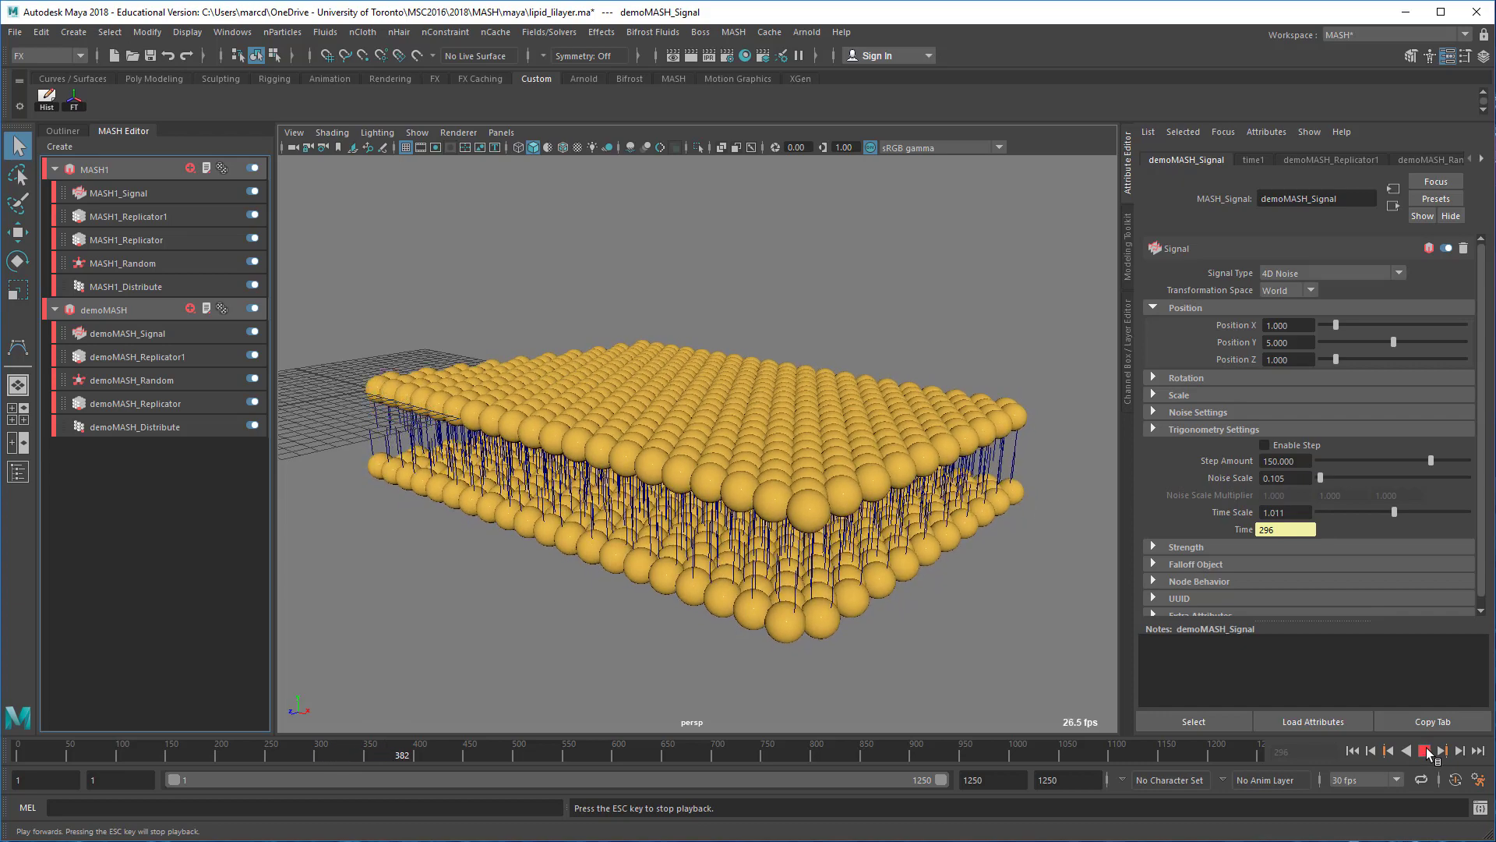
click(1428, 750)
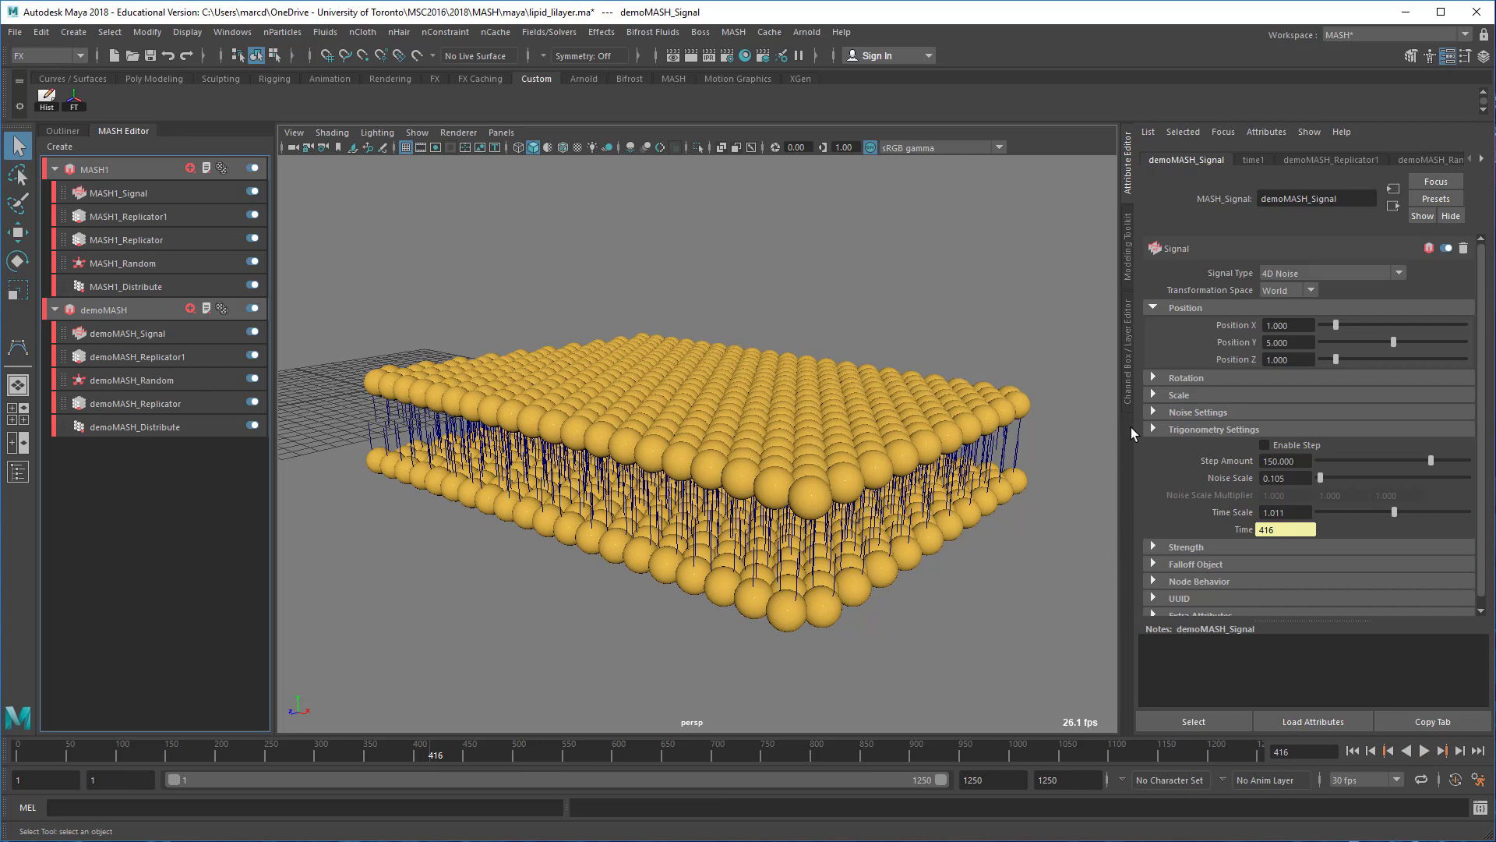
Try 5 Octaves in the demoMASH Signal node's noise settings and preview the motion from the start.
click(1185, 413)
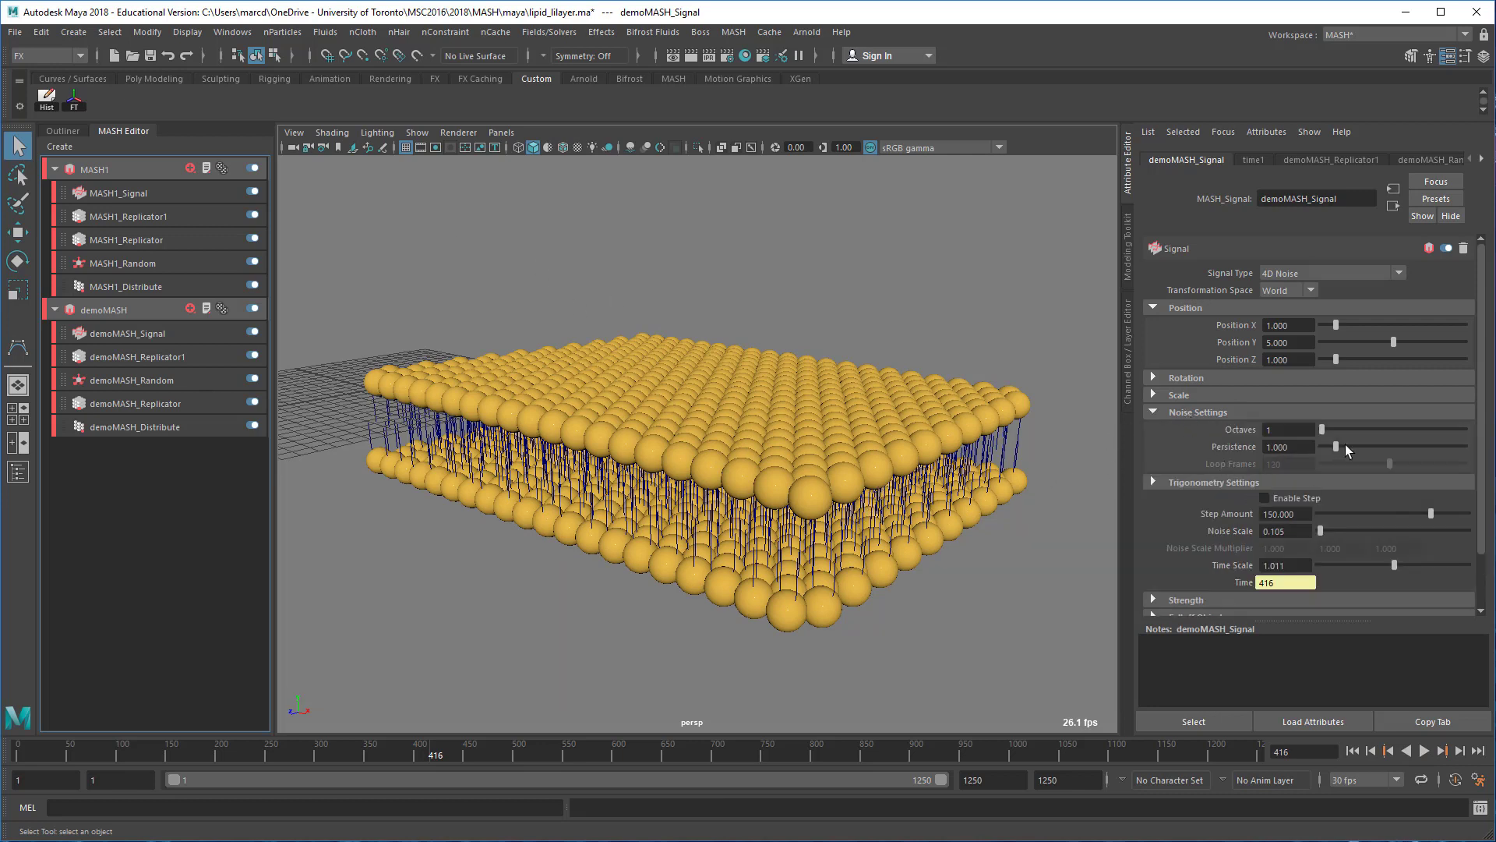
drag(1331, 427, 1380, 433)
click(1354, 750)
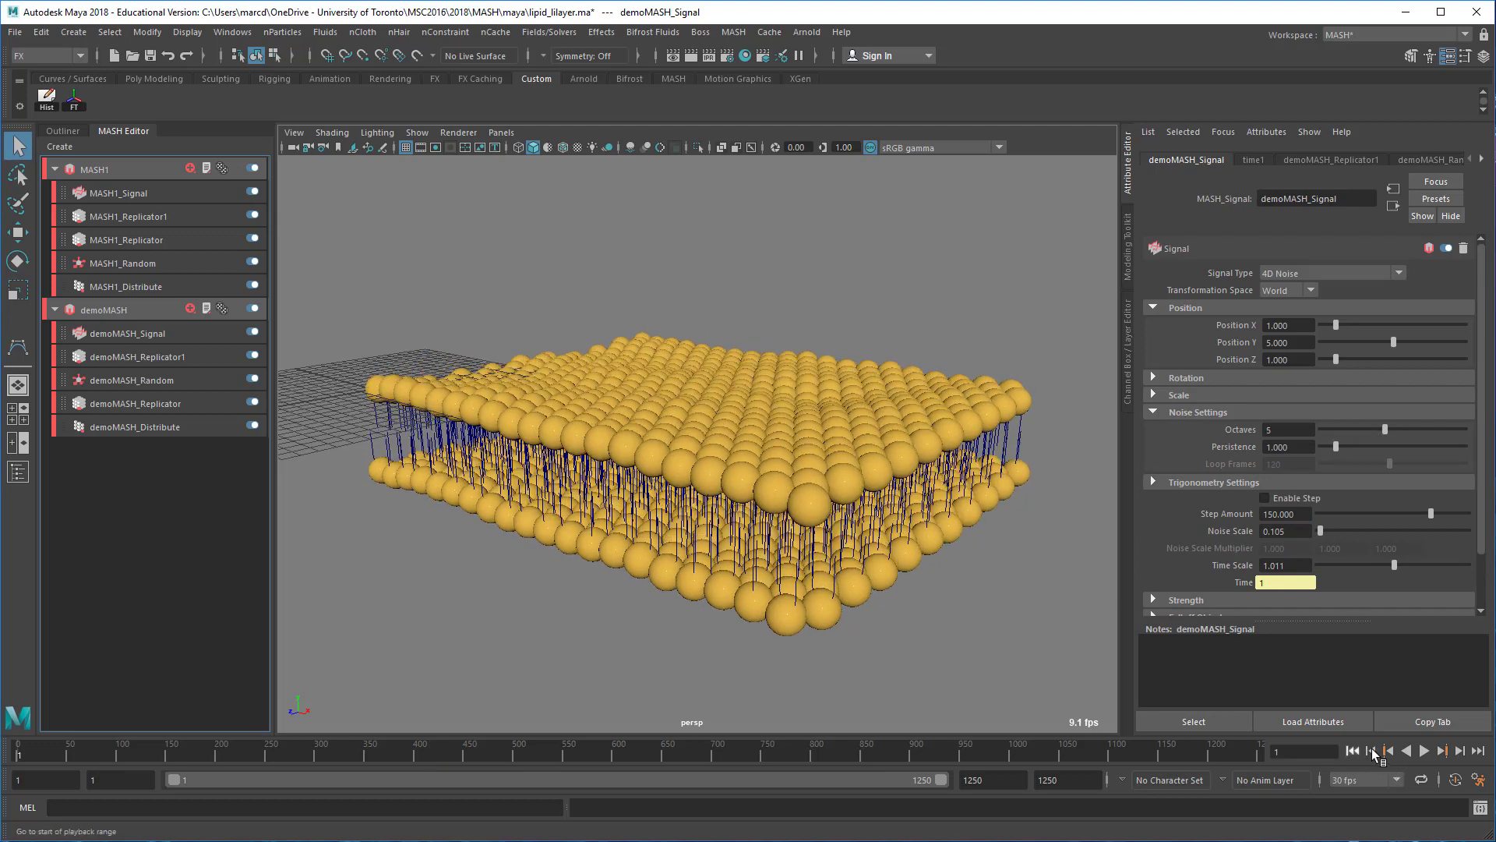
click(1426, 751)
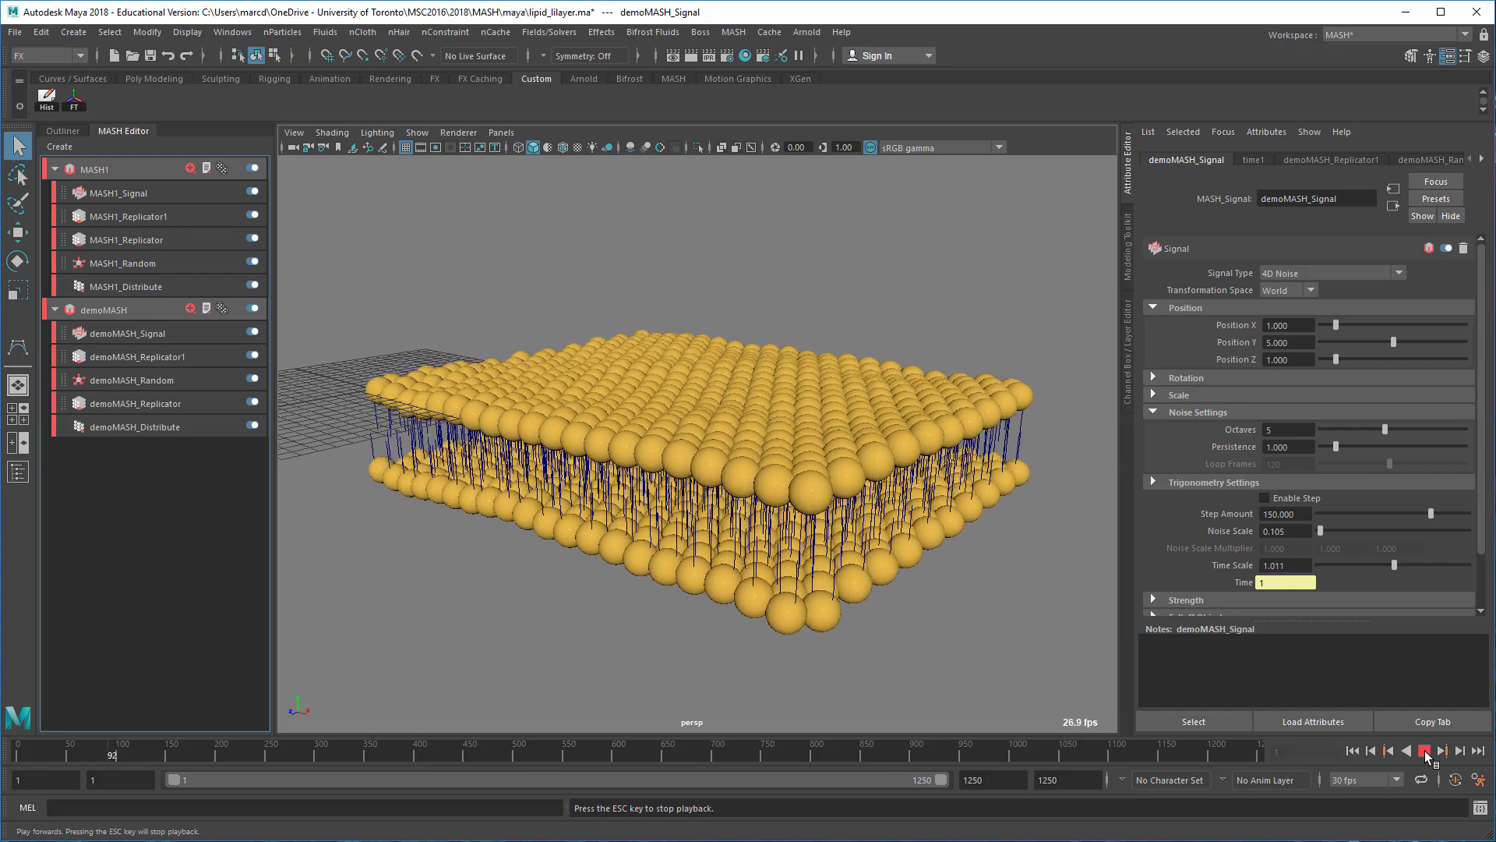
click(1425, 751)
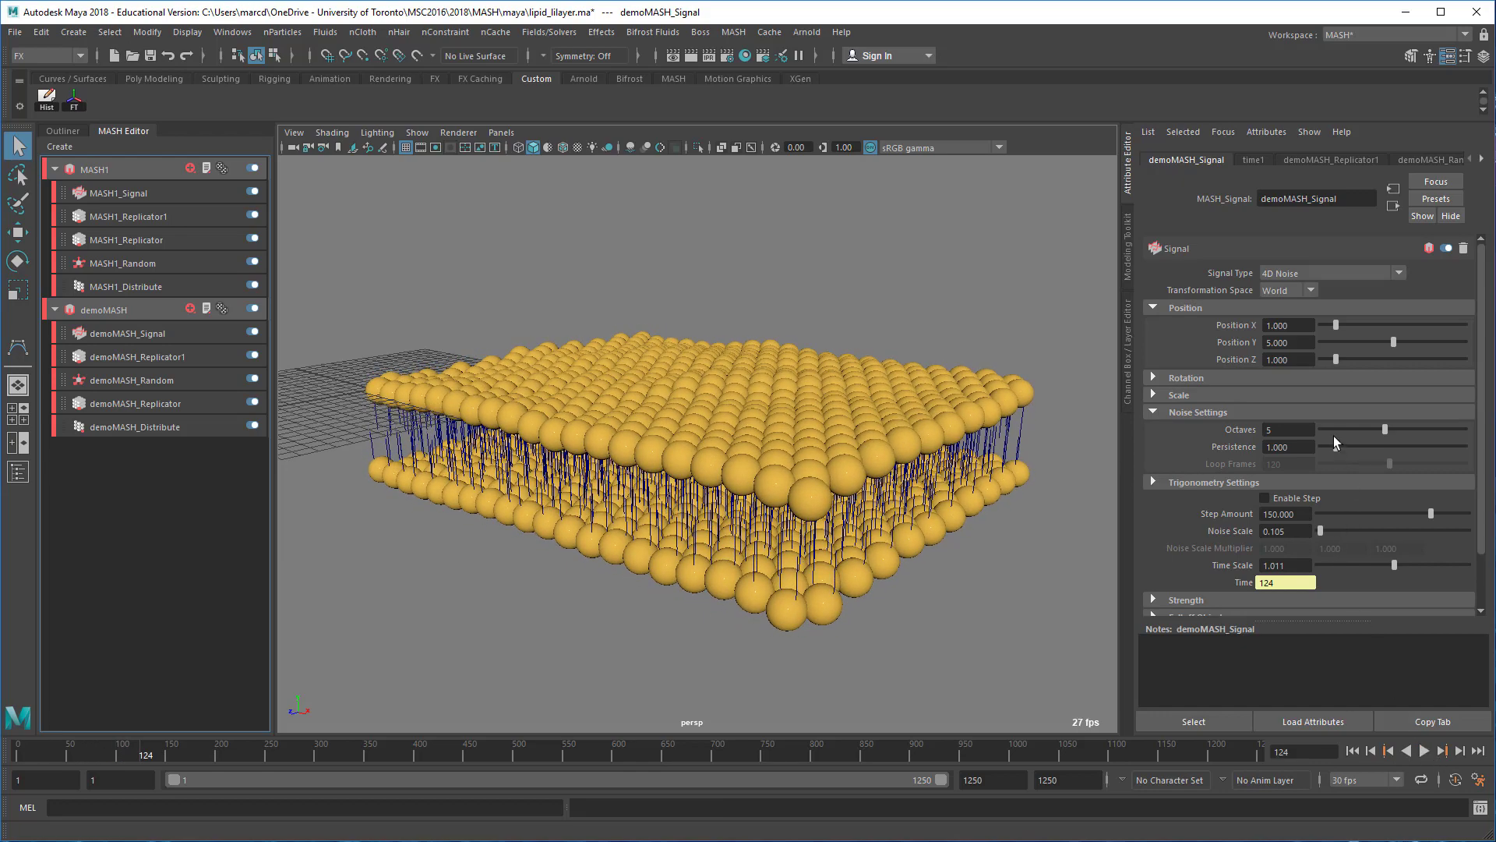
Try a Persistence of 10 in the Signal node's noise settings and preview the motion from the start.
drag(1334, 442, 1465, 446)
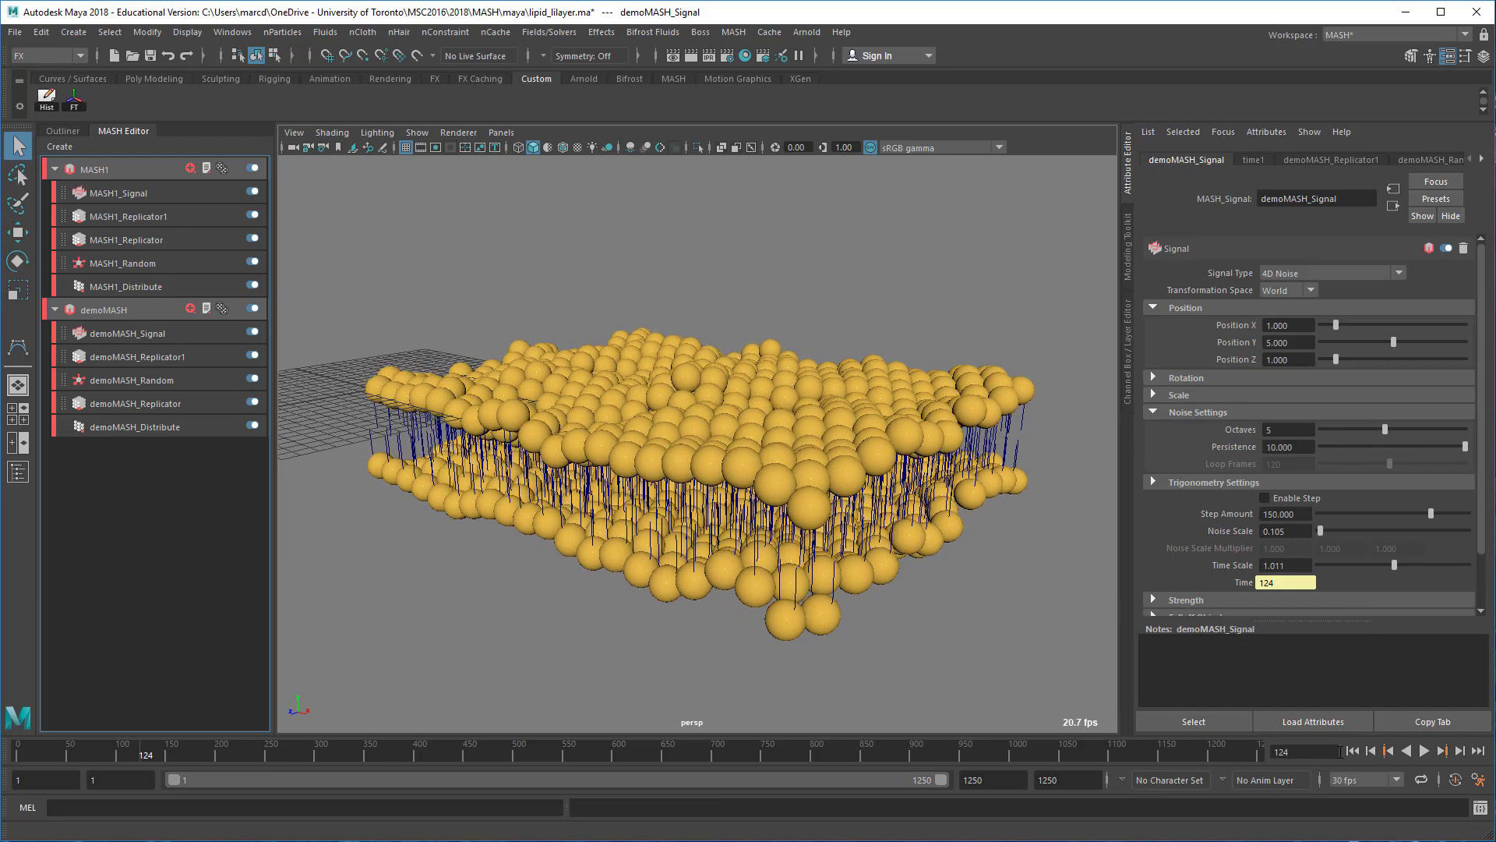
click(1352, 751)
click(1423, 751)
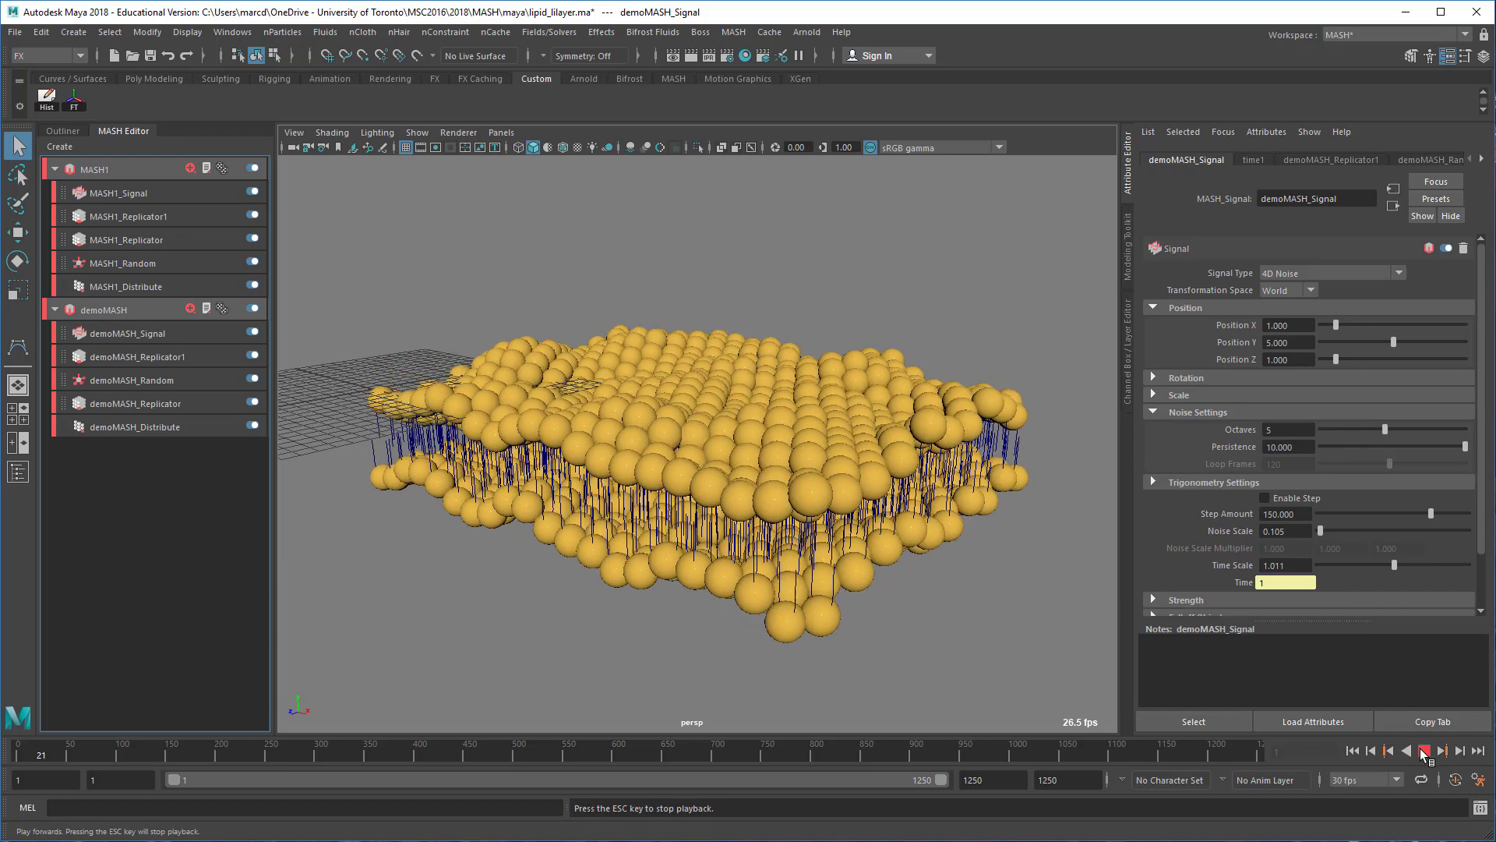
key(Escape)
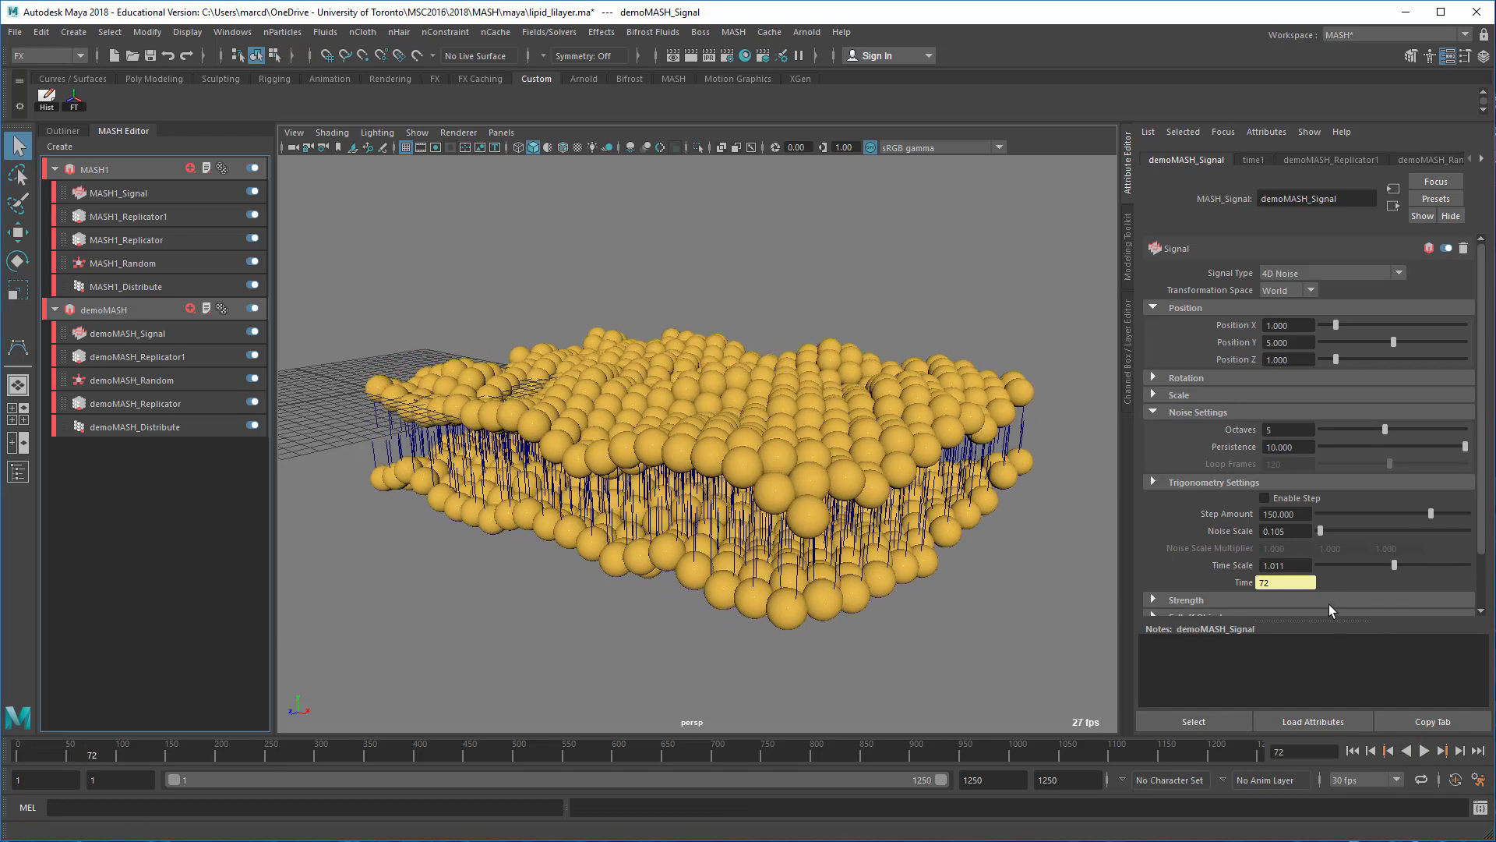
Set the Signal node's Persistence back to 1.
click(1299, 448)
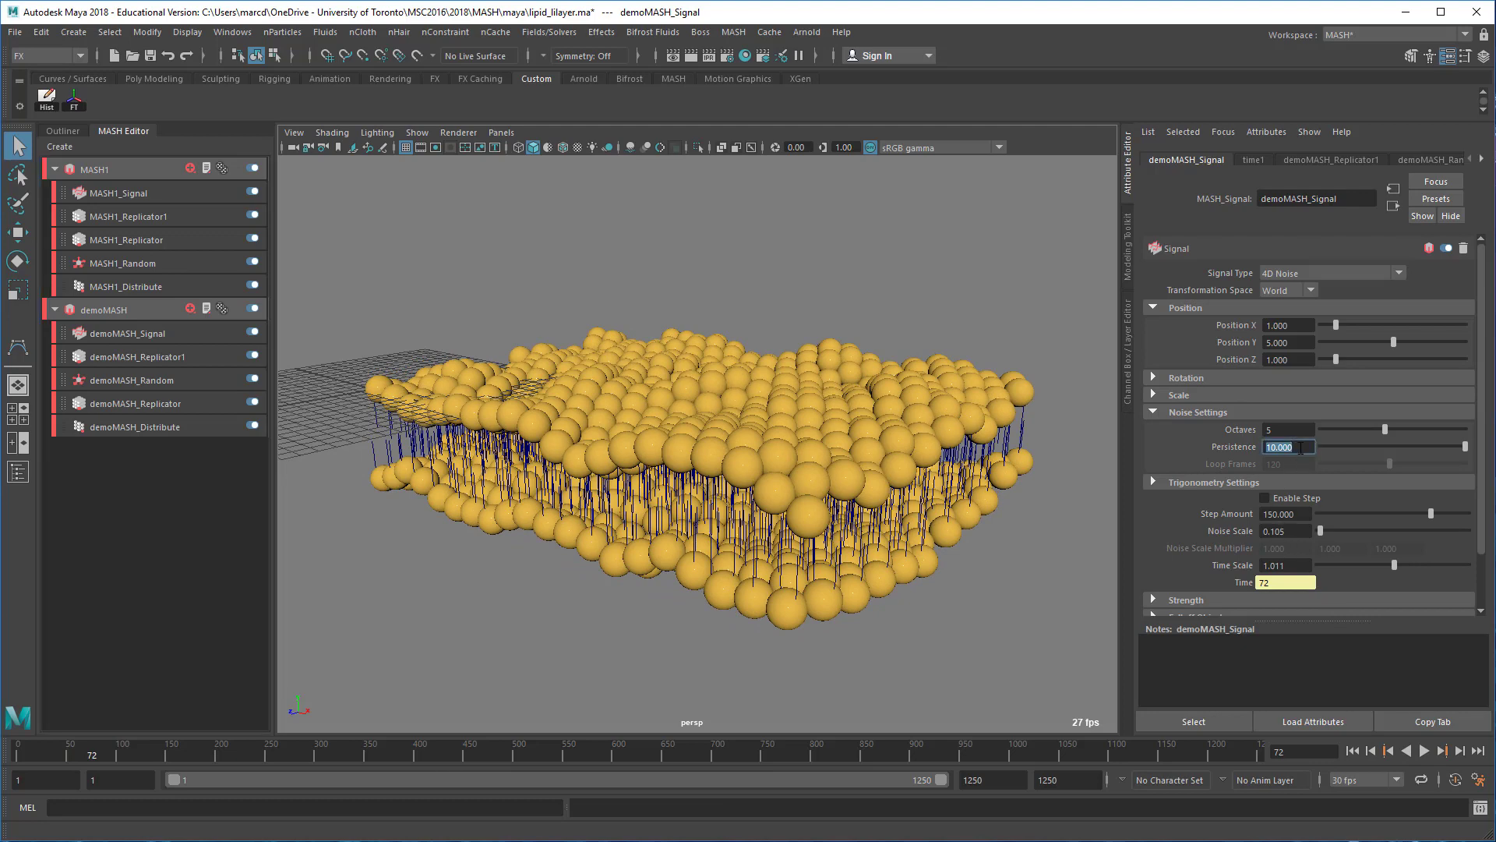
text(1)
key(Return)
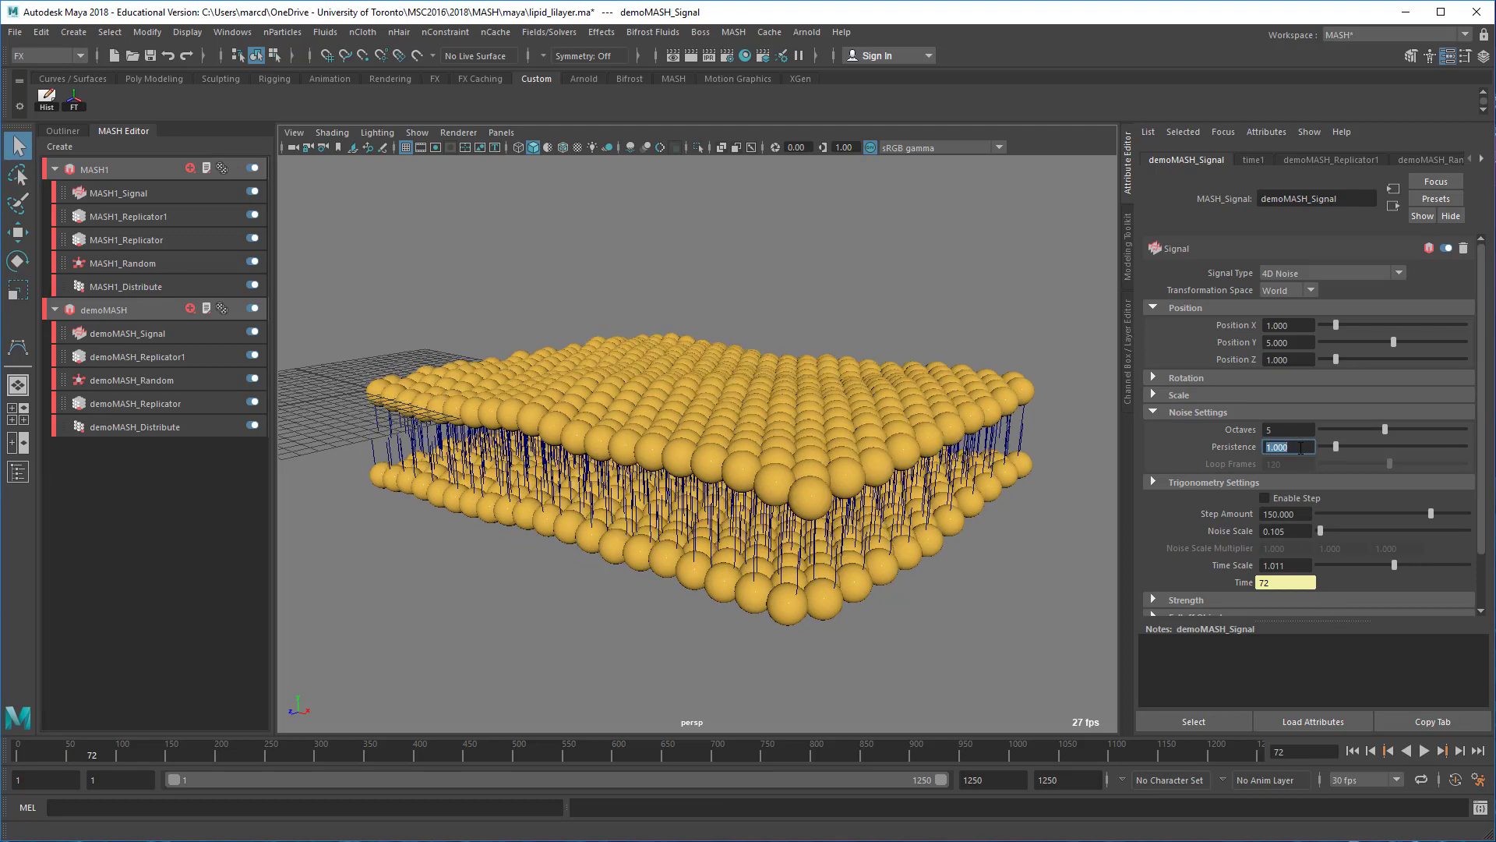
Change the Signal node's signal type to Fractional Brownian Motion and preview the motion from the start.
click(1314, 274)
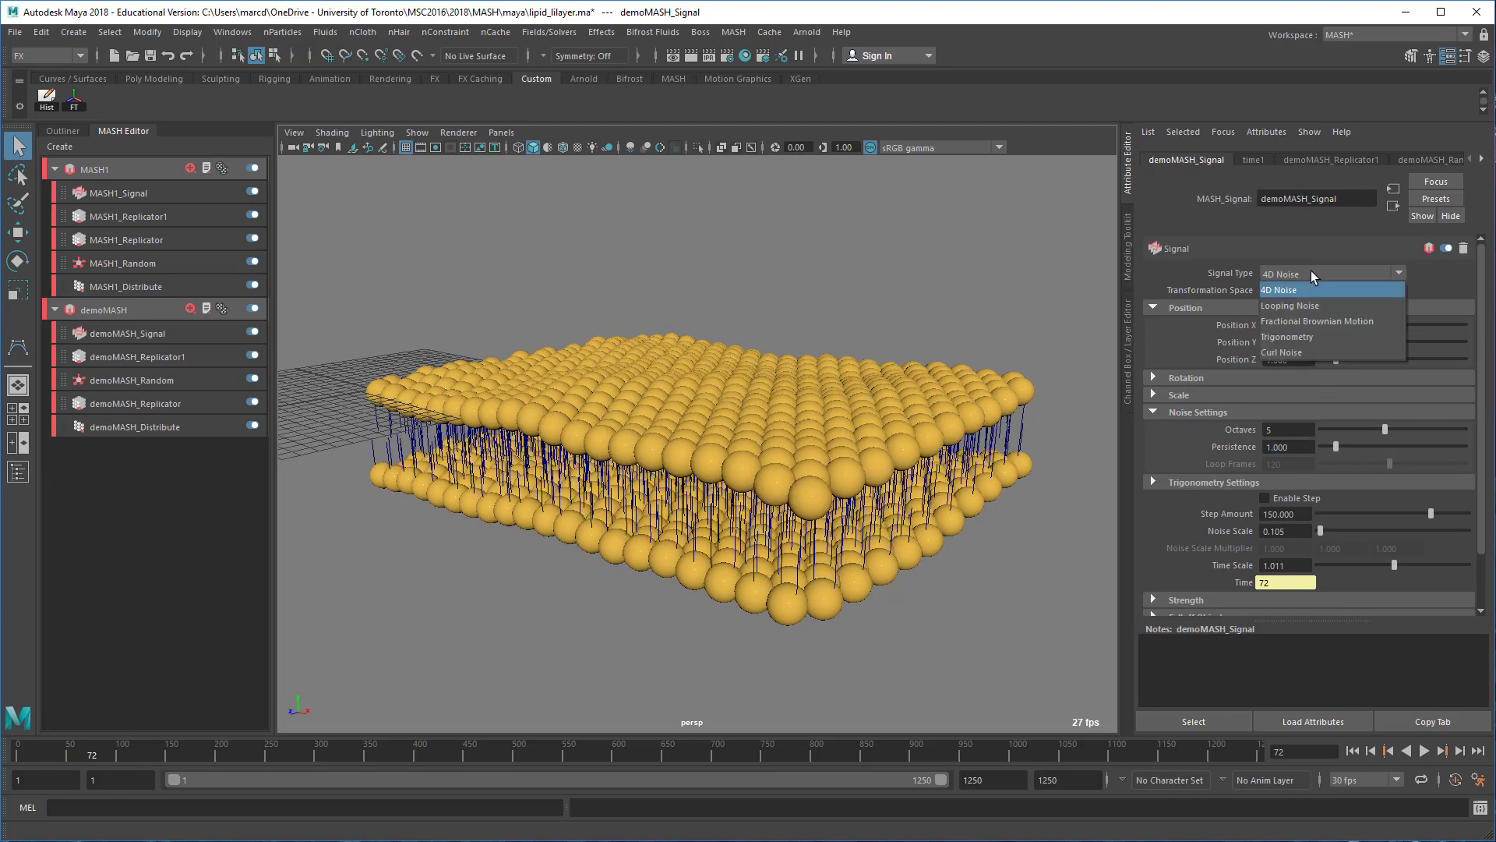
click(1348, 321)
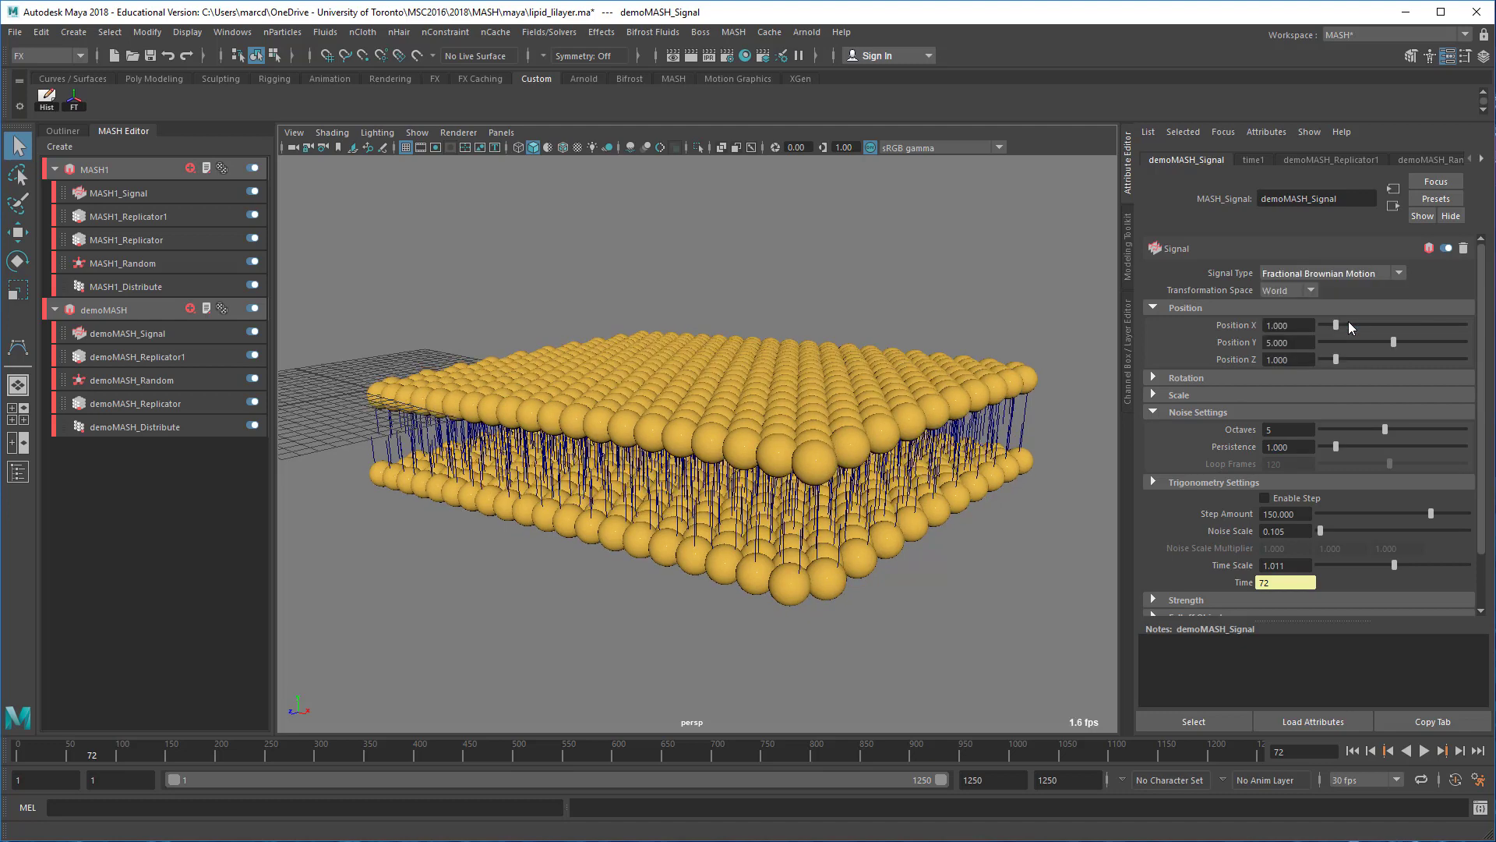
click(1352, 751)
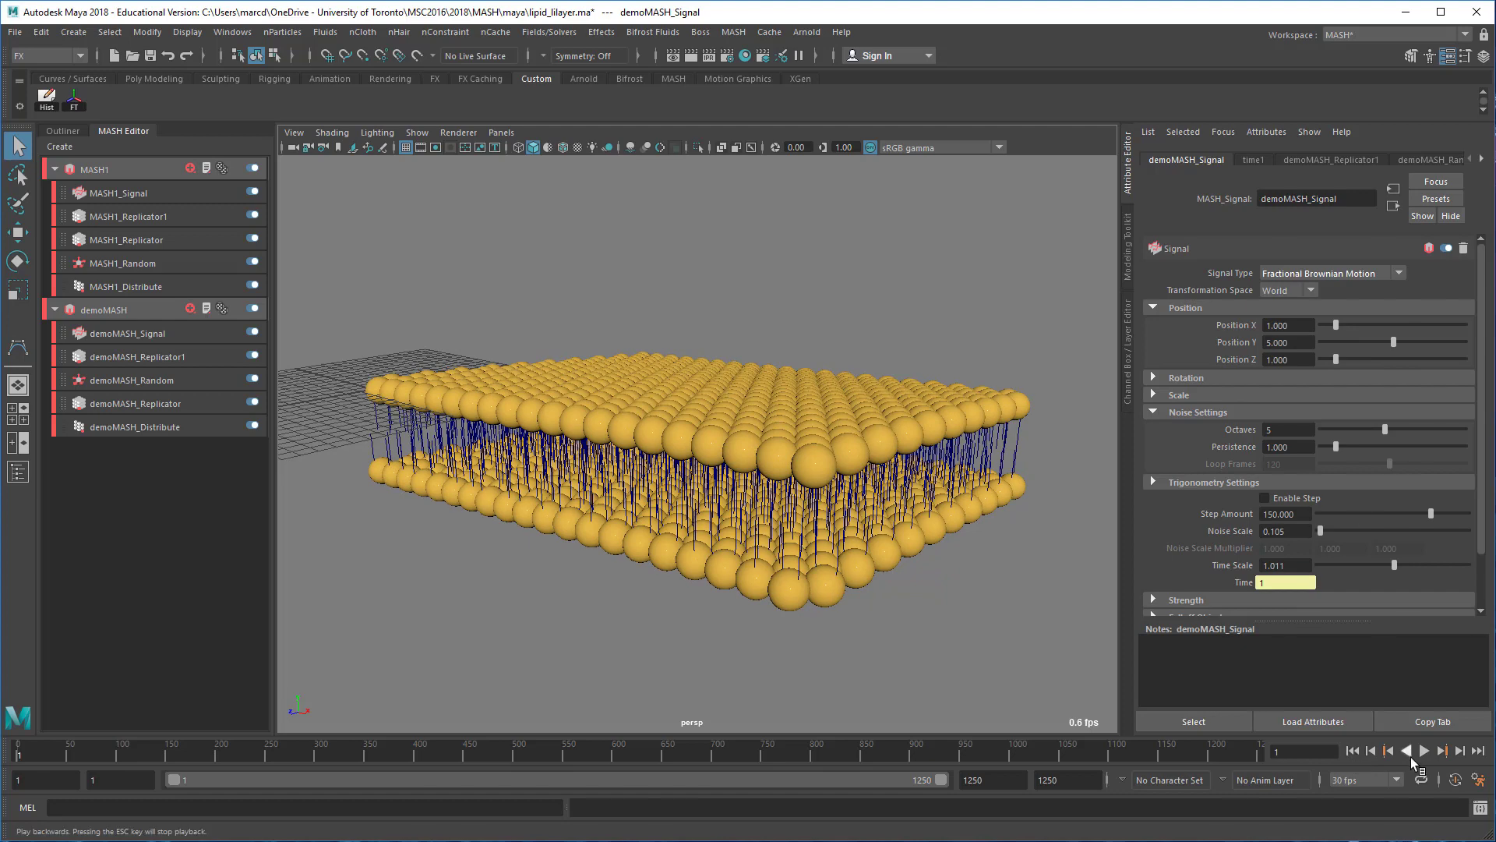
click(1423, 751)
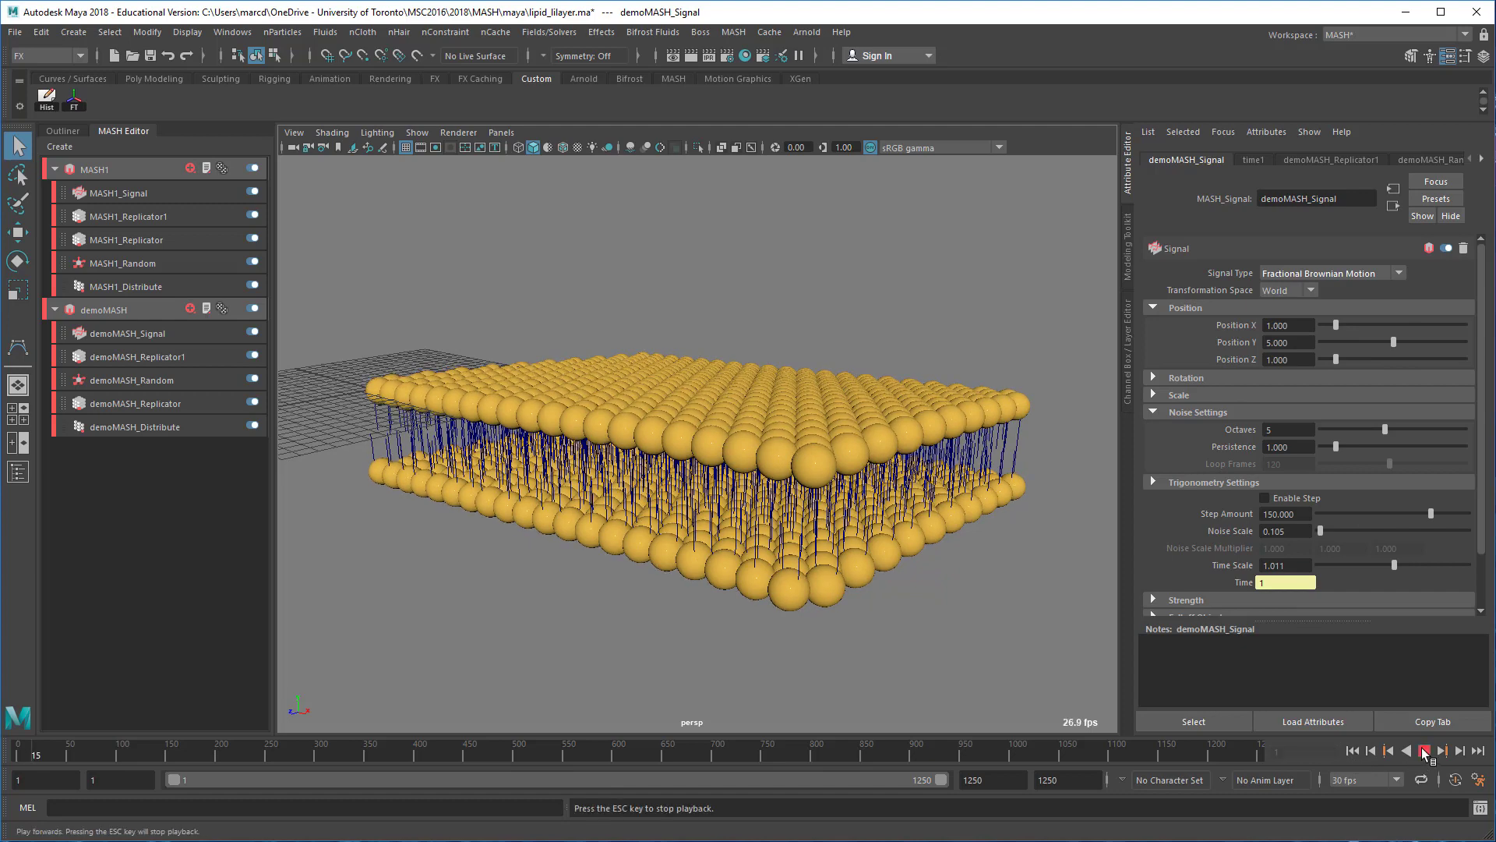
key(Escape)
Try a Noise Scale of about 0.421 in the Signal node and preview the motion from the start.
drag(1312, 530, 1325, 532)
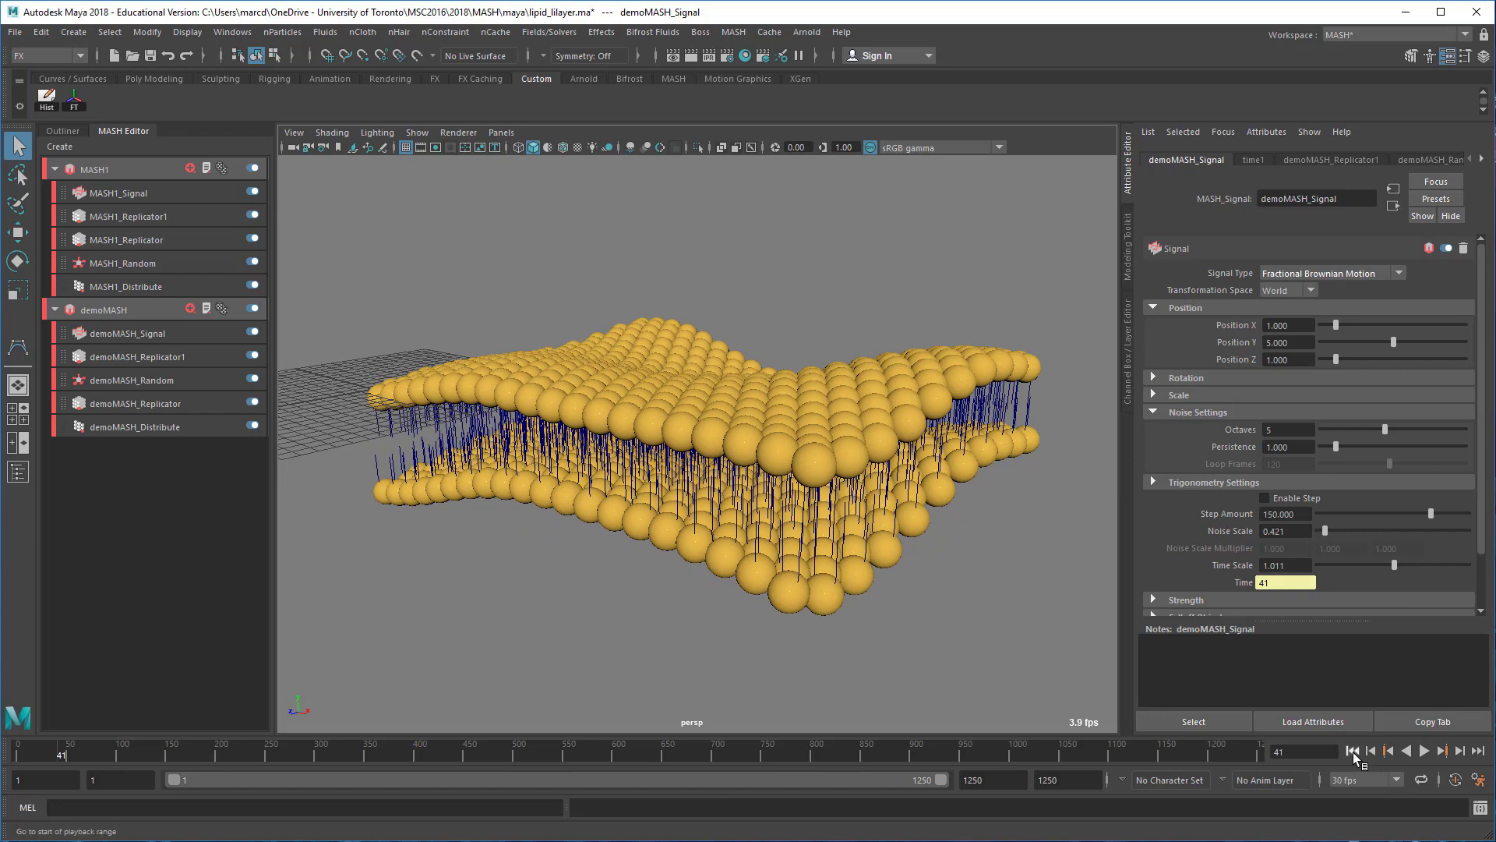
click(1353, 752)
click(1426, 751)
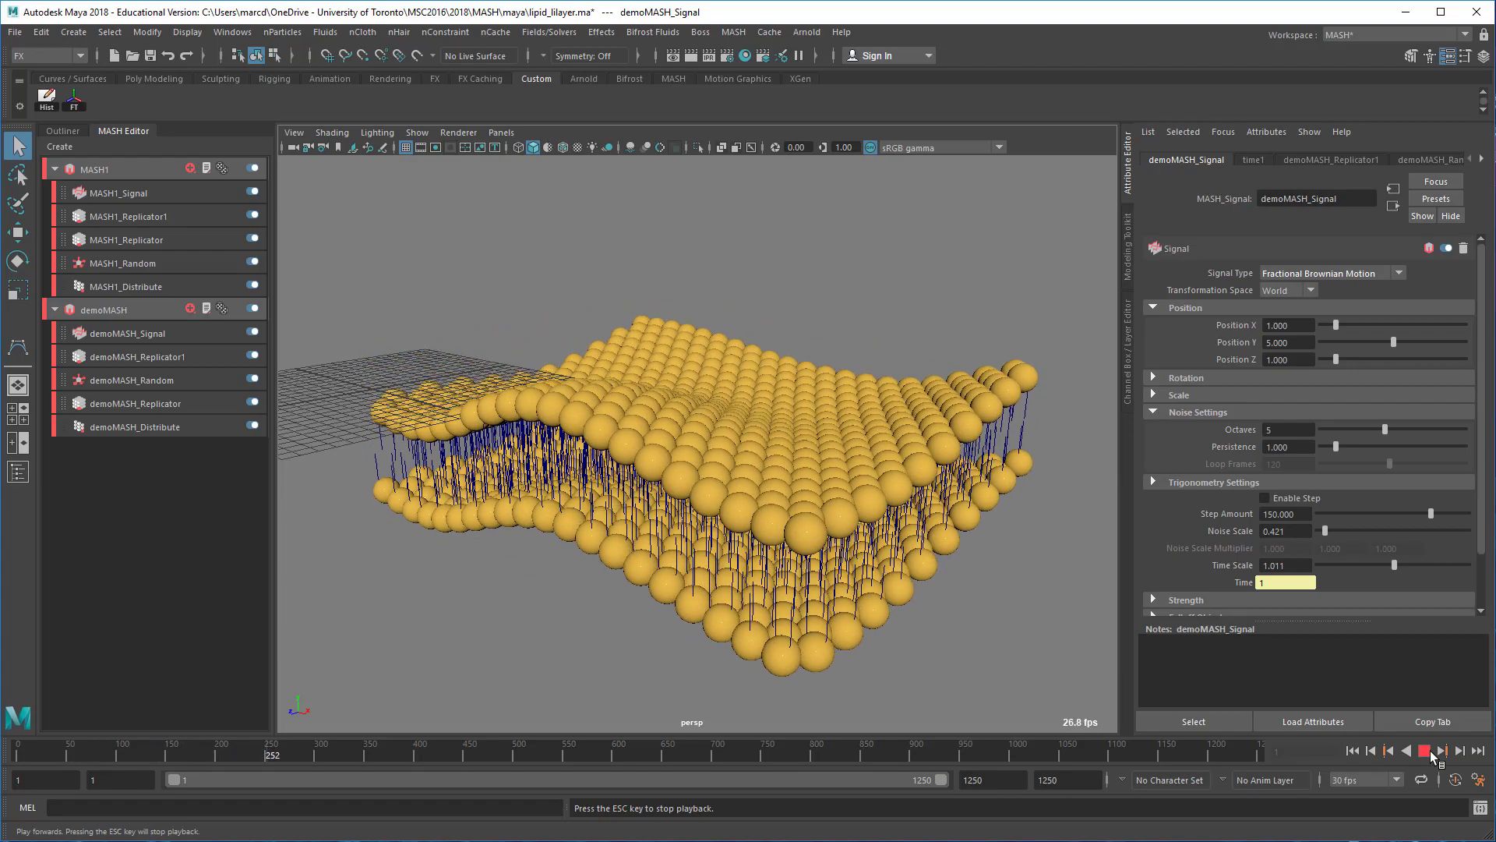
click(1426, 752)
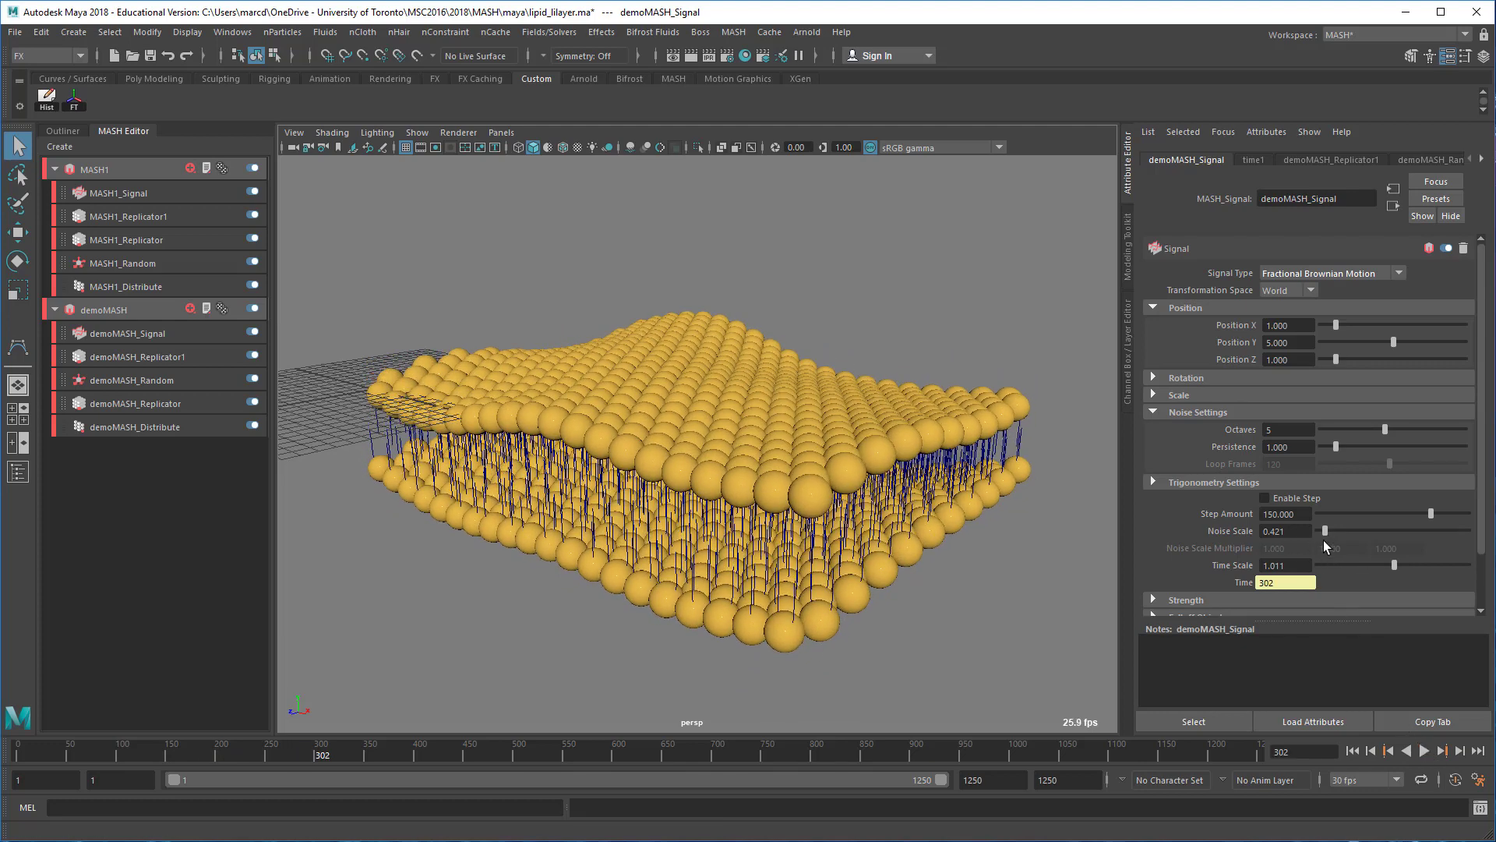
Set the Signal node's Noise Scale to about 0.895 and its Time Scale to about 0.516.
drag(1327, 538, 1335, 536)
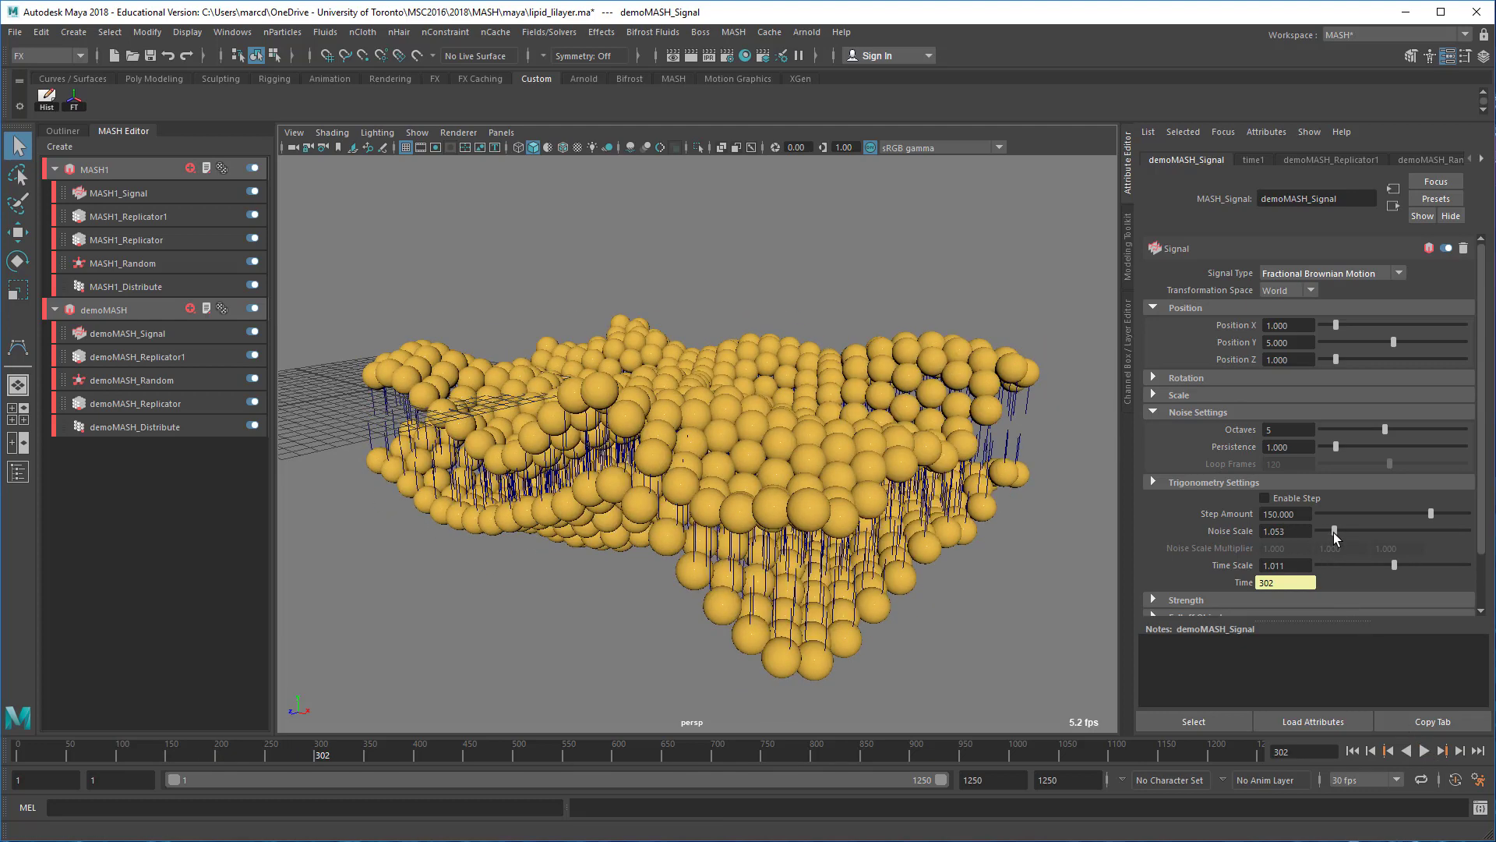
drag(1334, 532, 1331, 532)
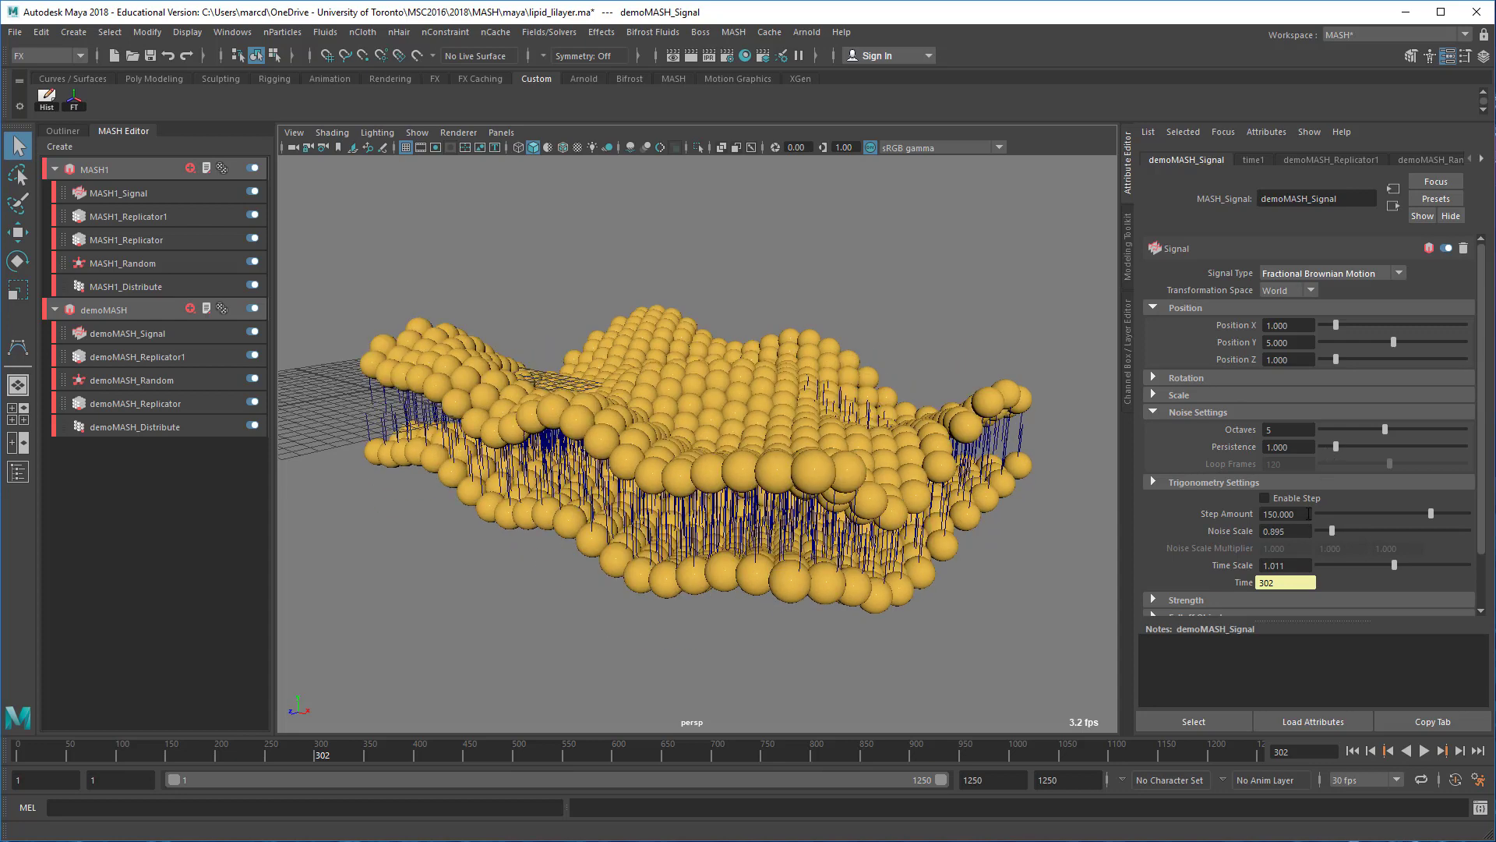
drag(1356, 566, 1357, 563)
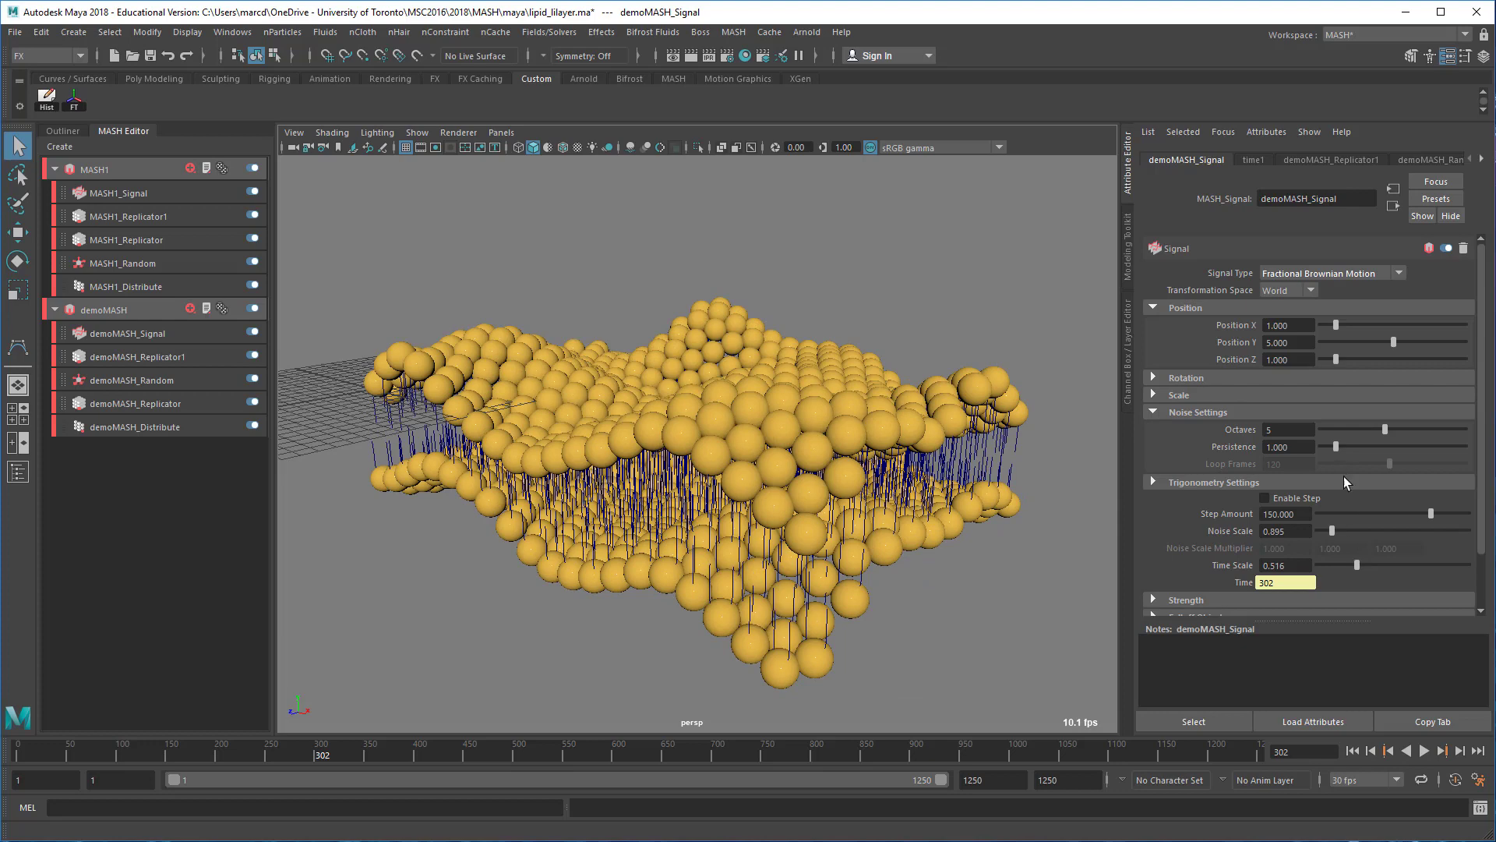
Reduce the Signal node's Octaves to 1 and preview the motion from the start.
drag(1367, 429, 1332, 433)
click(1352, 750)
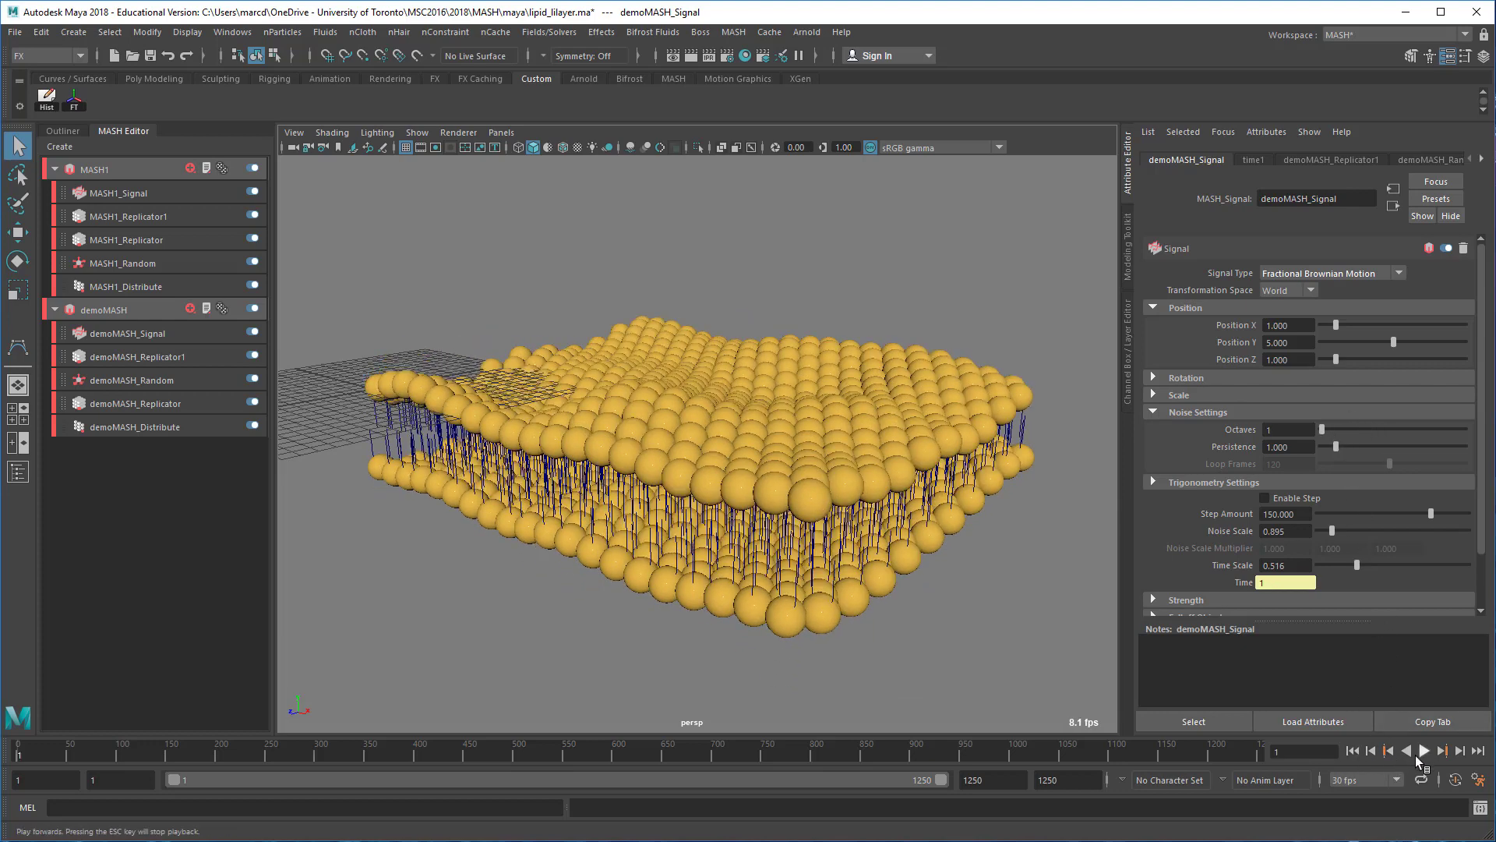
click(1421, 752)
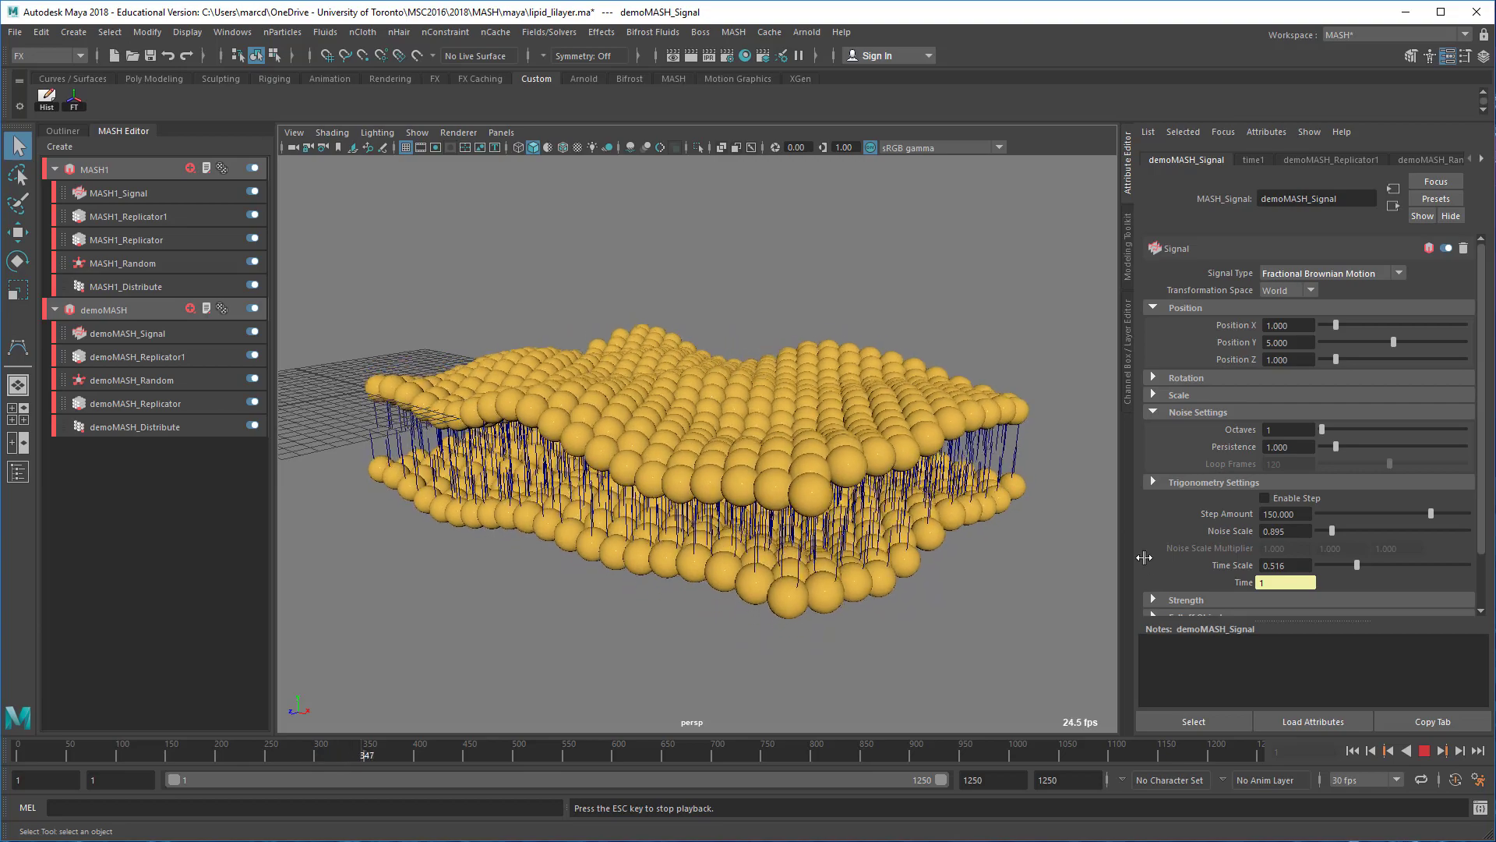
click(1417, 751)
click(1420, 751)
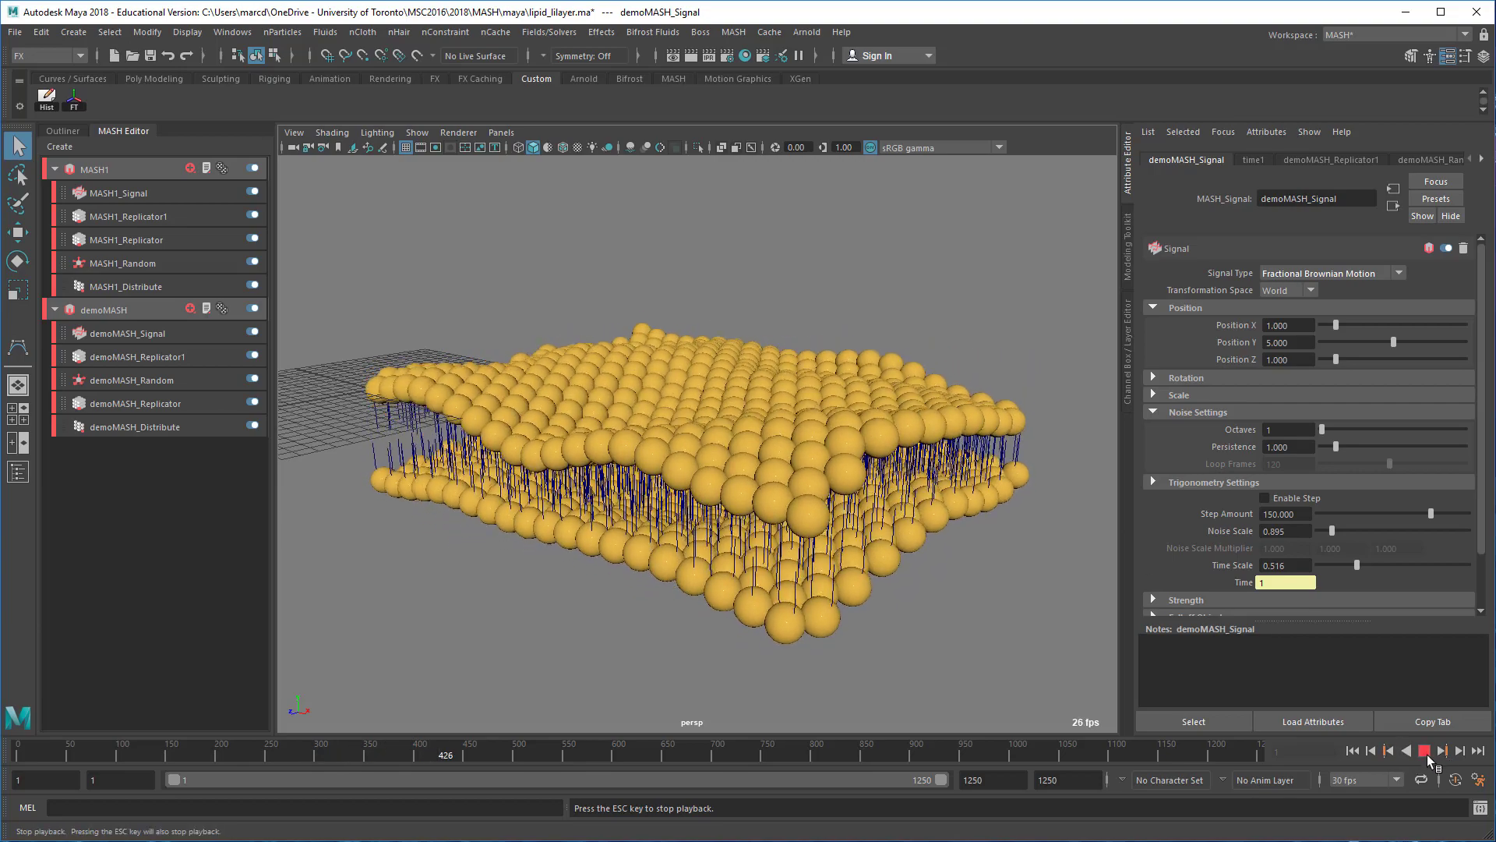
click(1426, 751)
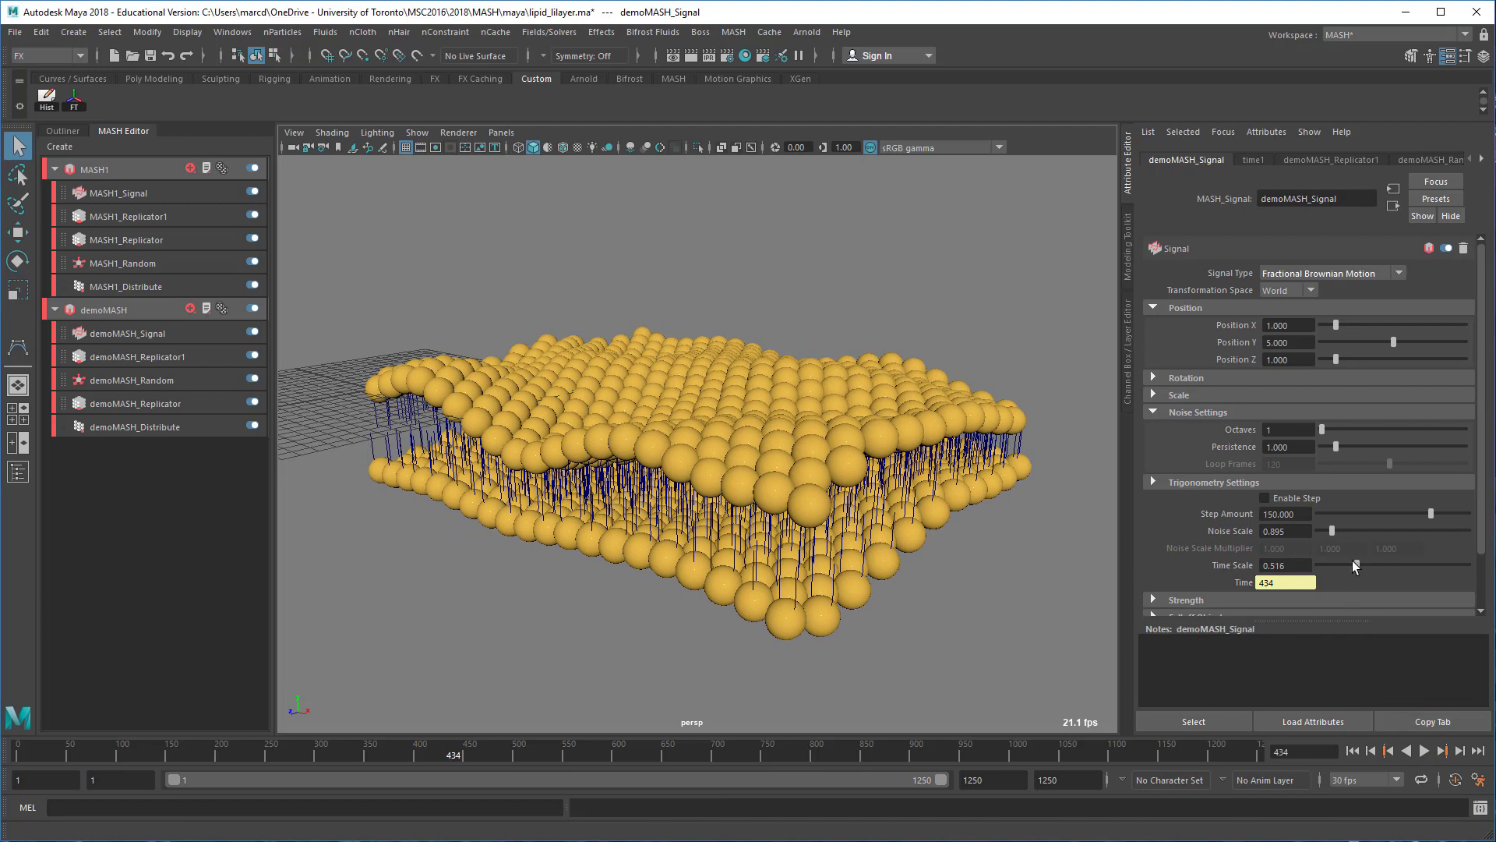
Lower the Signal node's Noise Scale to about 0.684 and preview the motion from the start.
drag(1331, 532, 1328, 530)
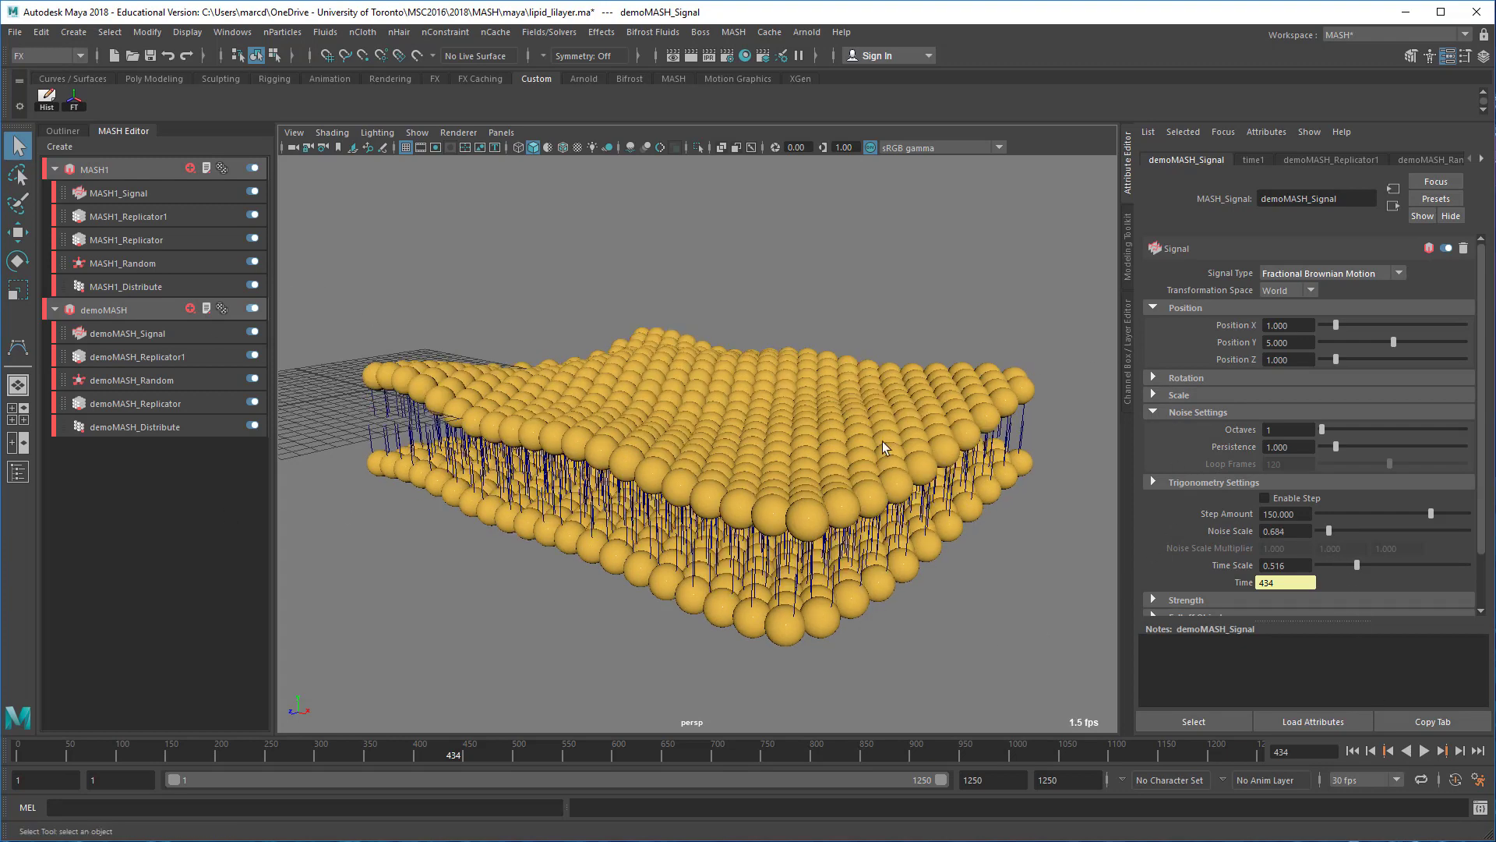
click(1353, 751)
click(1424, 750)
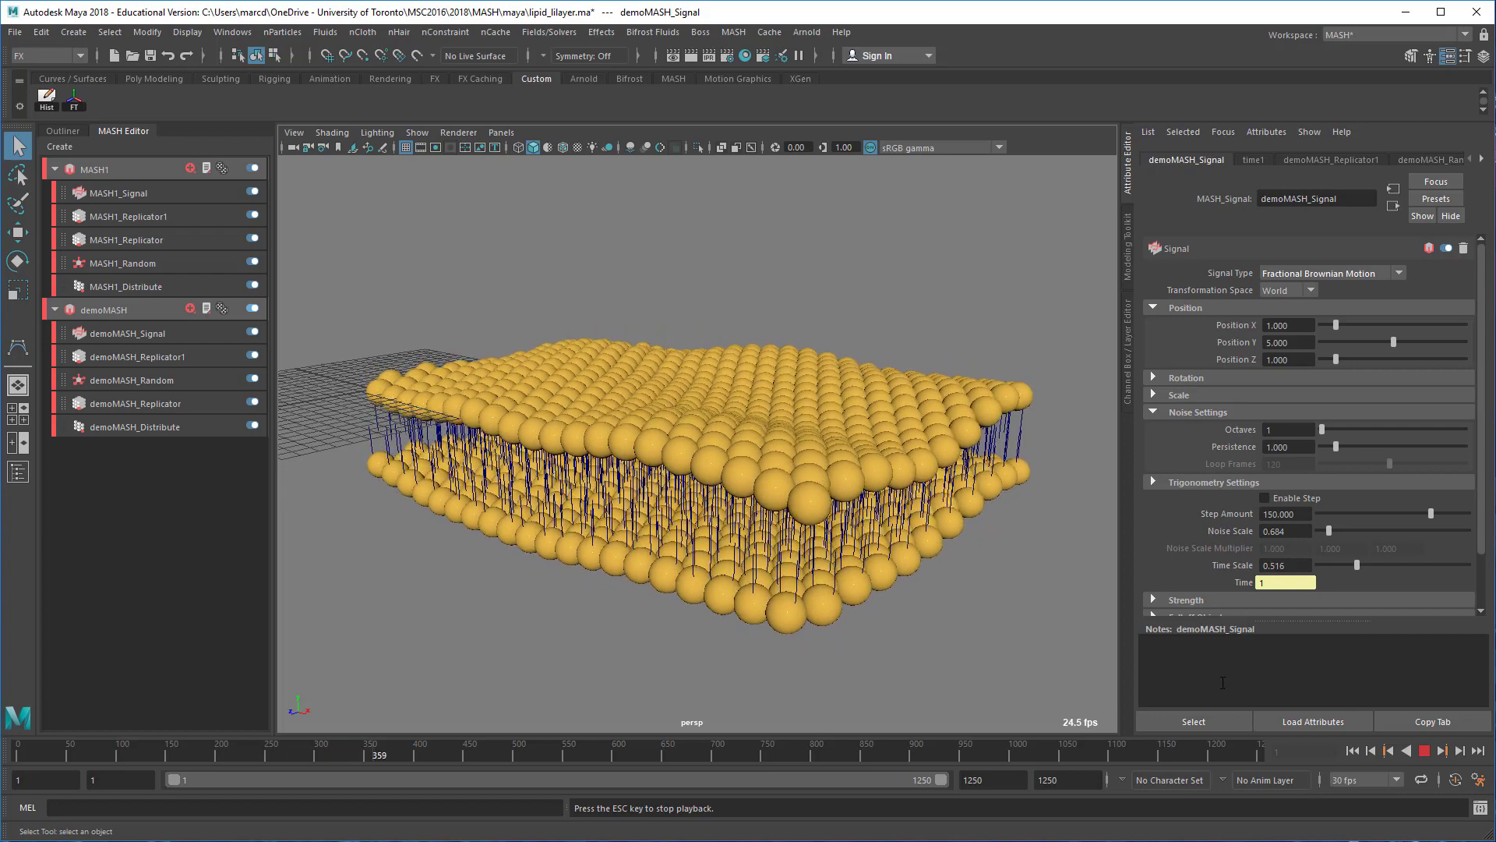
click(1425, 751)
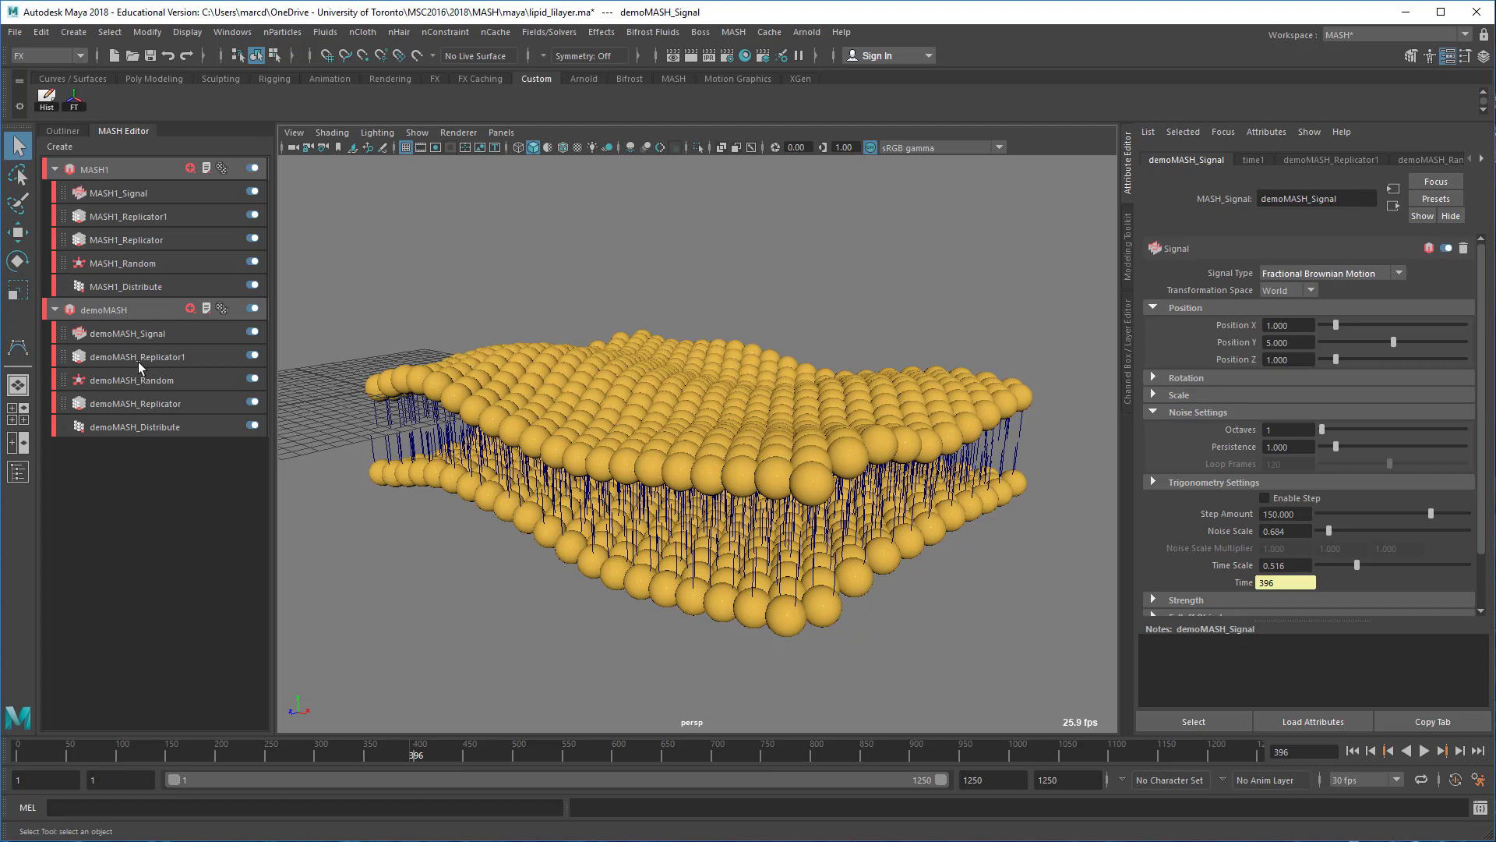
Add a Transform node to the demoMASH network and create a locator as its Controller Null.
click(191, 309)
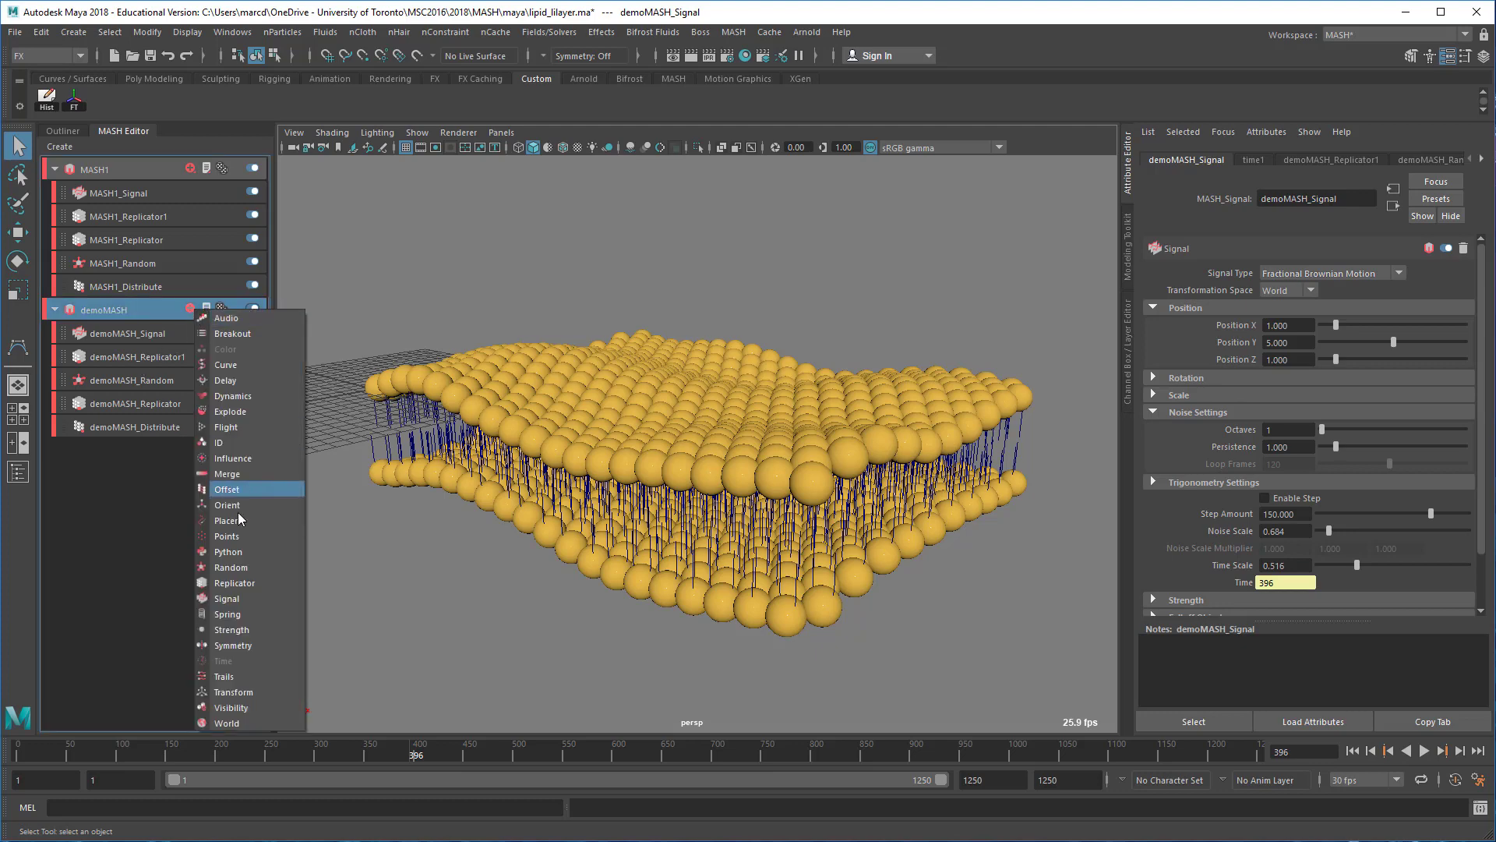
click(254, 691)
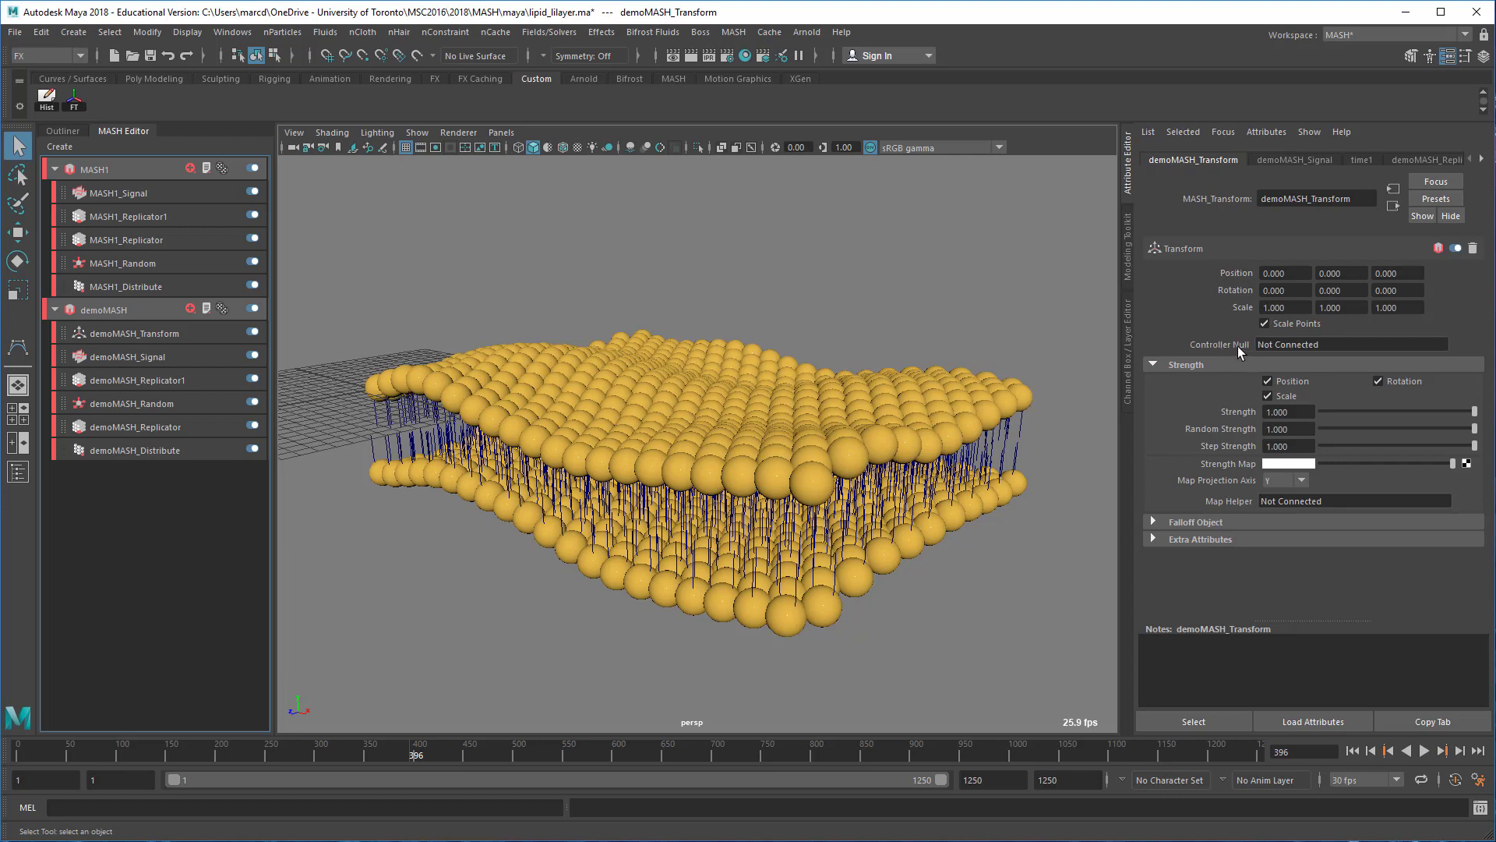
right_click(1298, 345)
click(1327, 355)
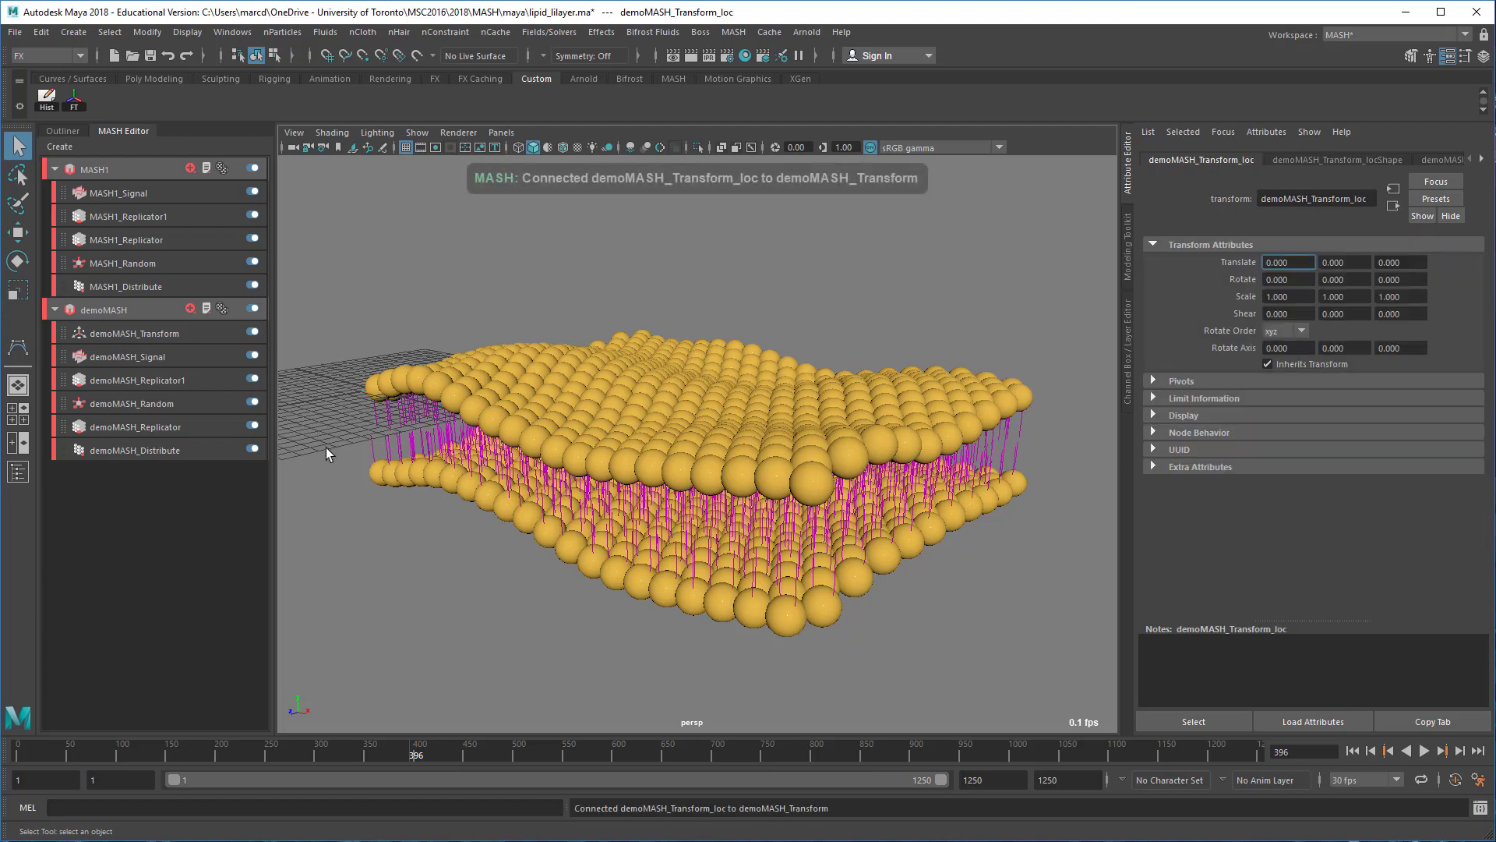
Move the Transform node's controller locator to about -18.99, 5.82, 15.62 to reposition the bilayer, and inspect it.
alt+drag(334, 458, 530, 533)
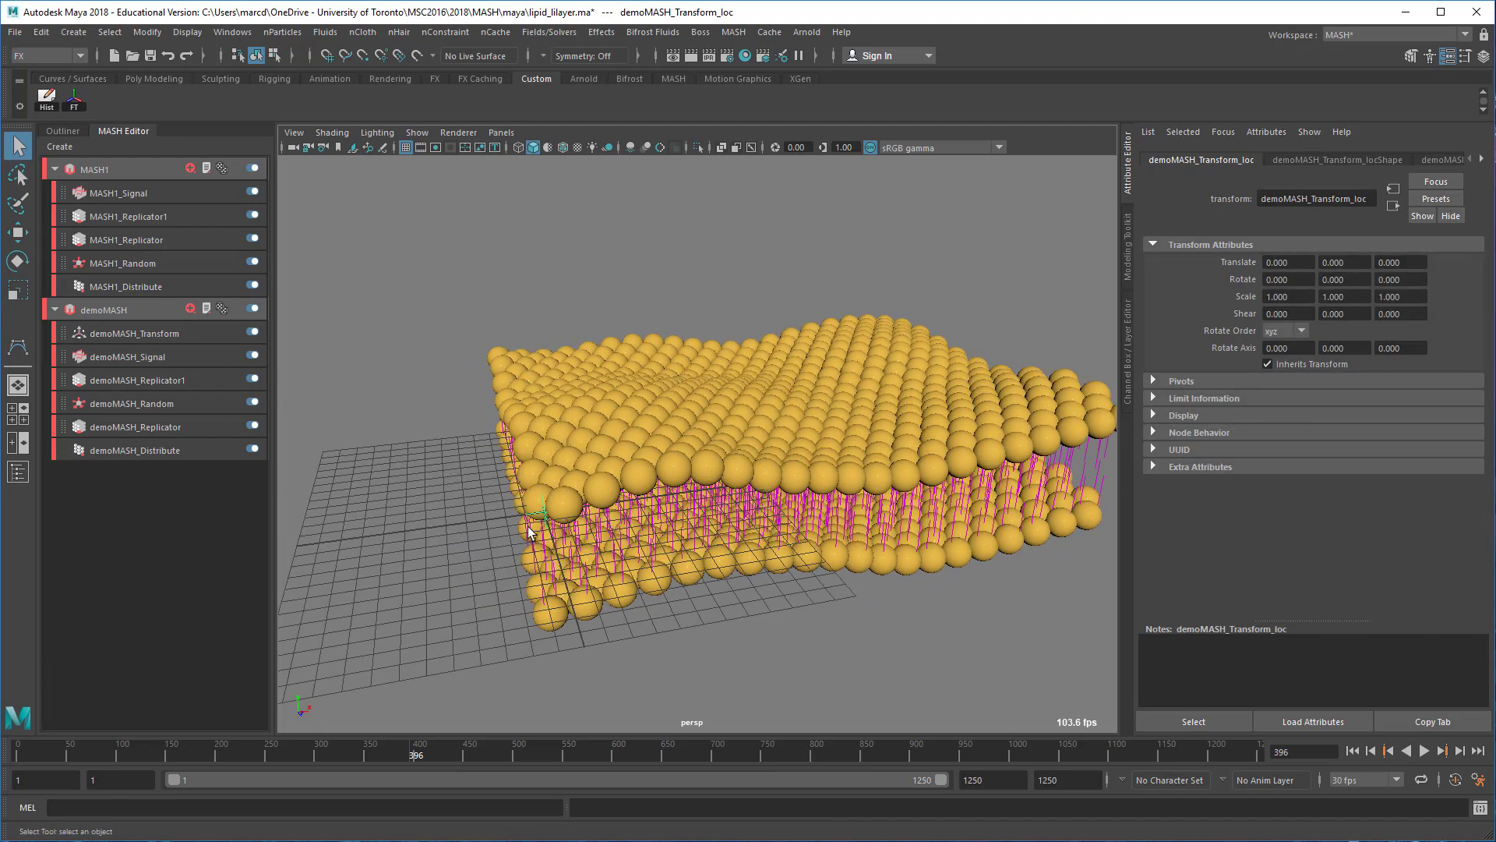
key(w)
drag(537, 438, 313, 399)
scroll(443, 488, down, 5)
alt+drag(443, 488, 560, 473)
alt+middle_drag(560, 473, 712, 512)
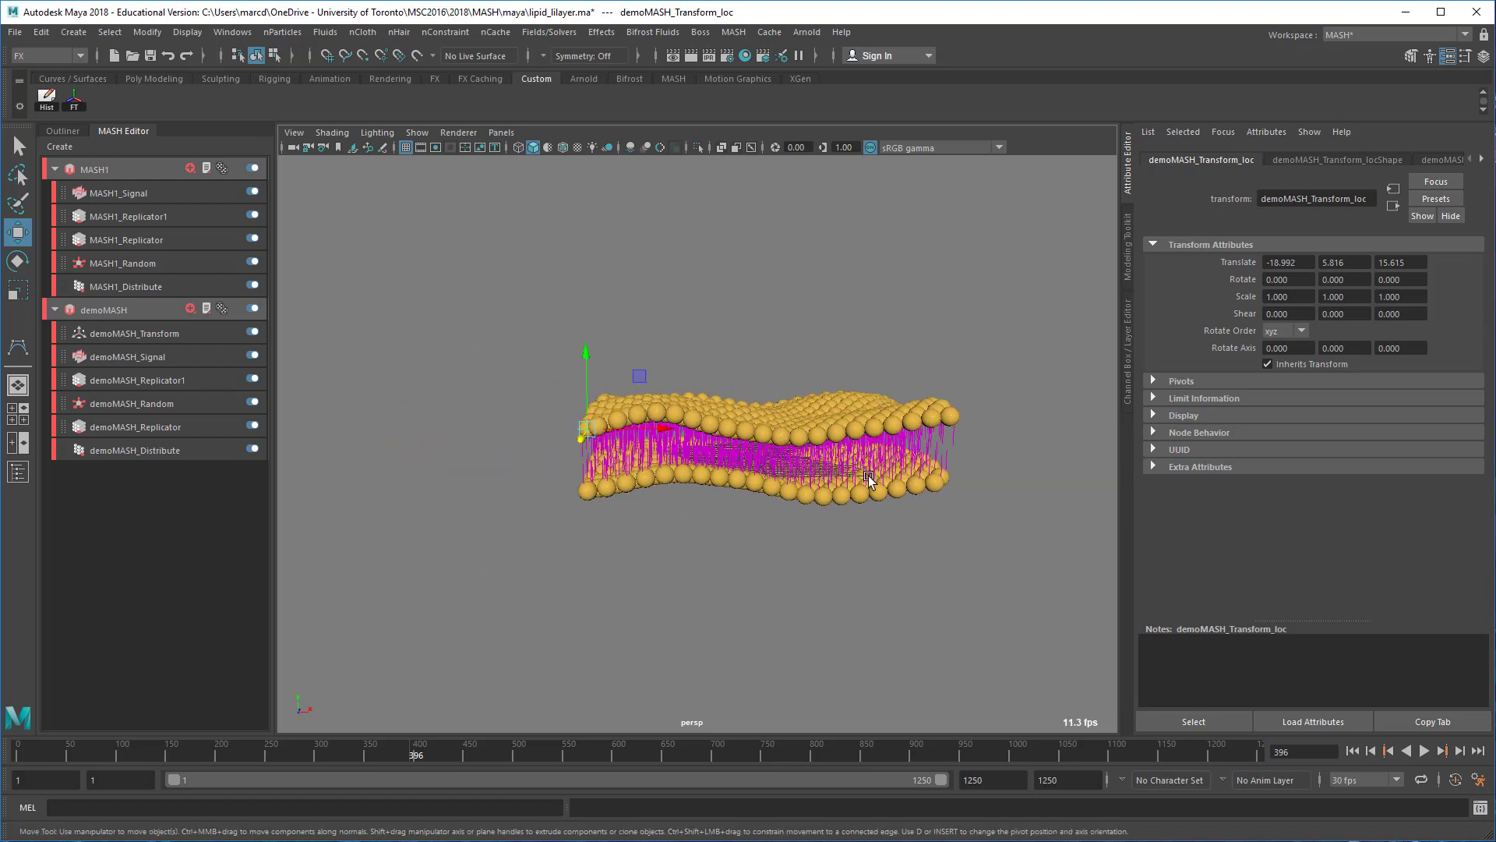
scroll(814, 498, up, 5)
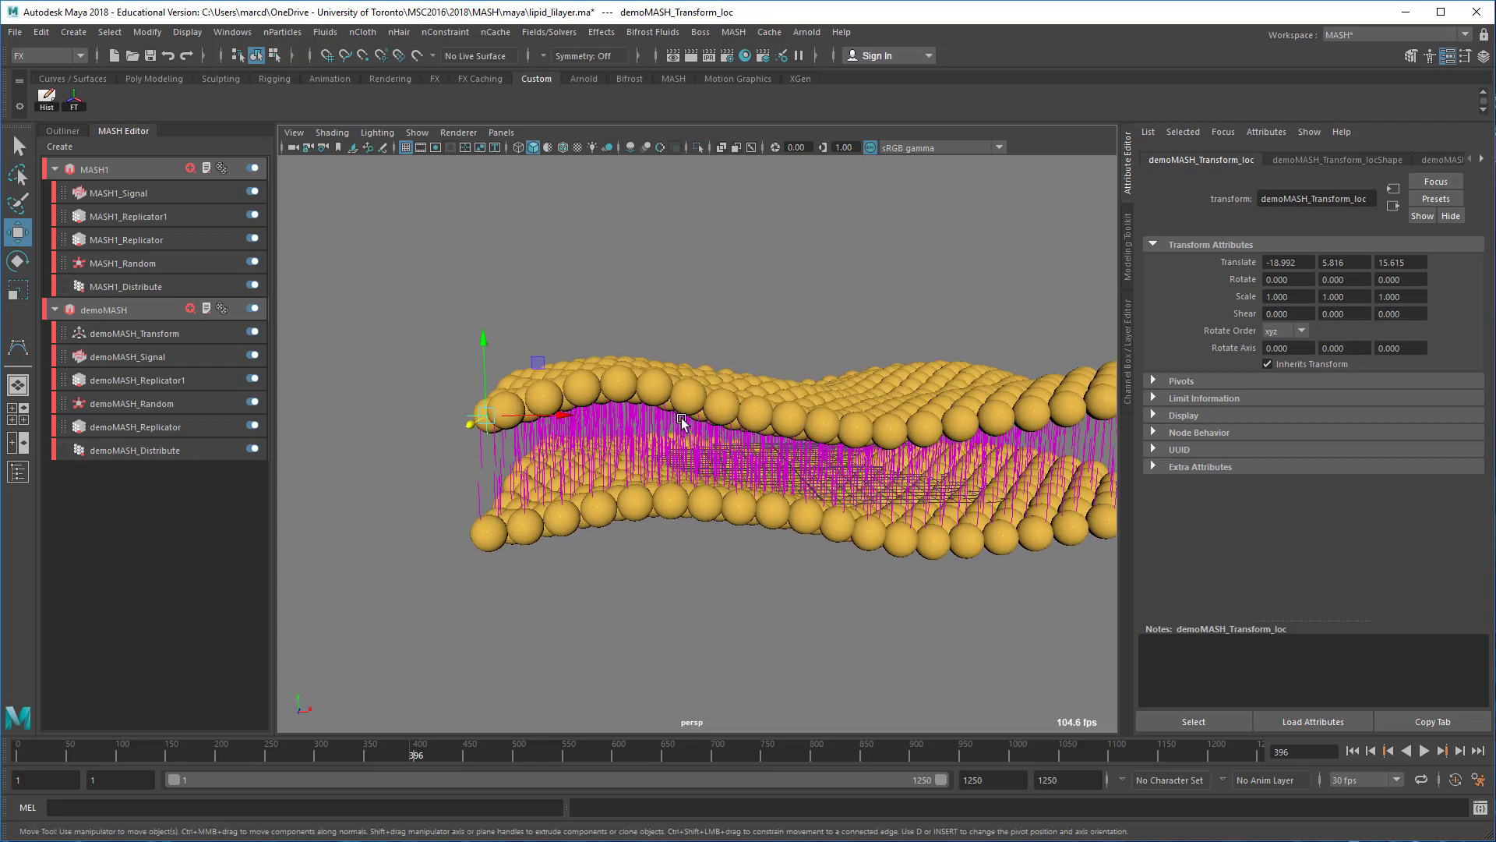
alt+drag(979, 520, 886, 582)
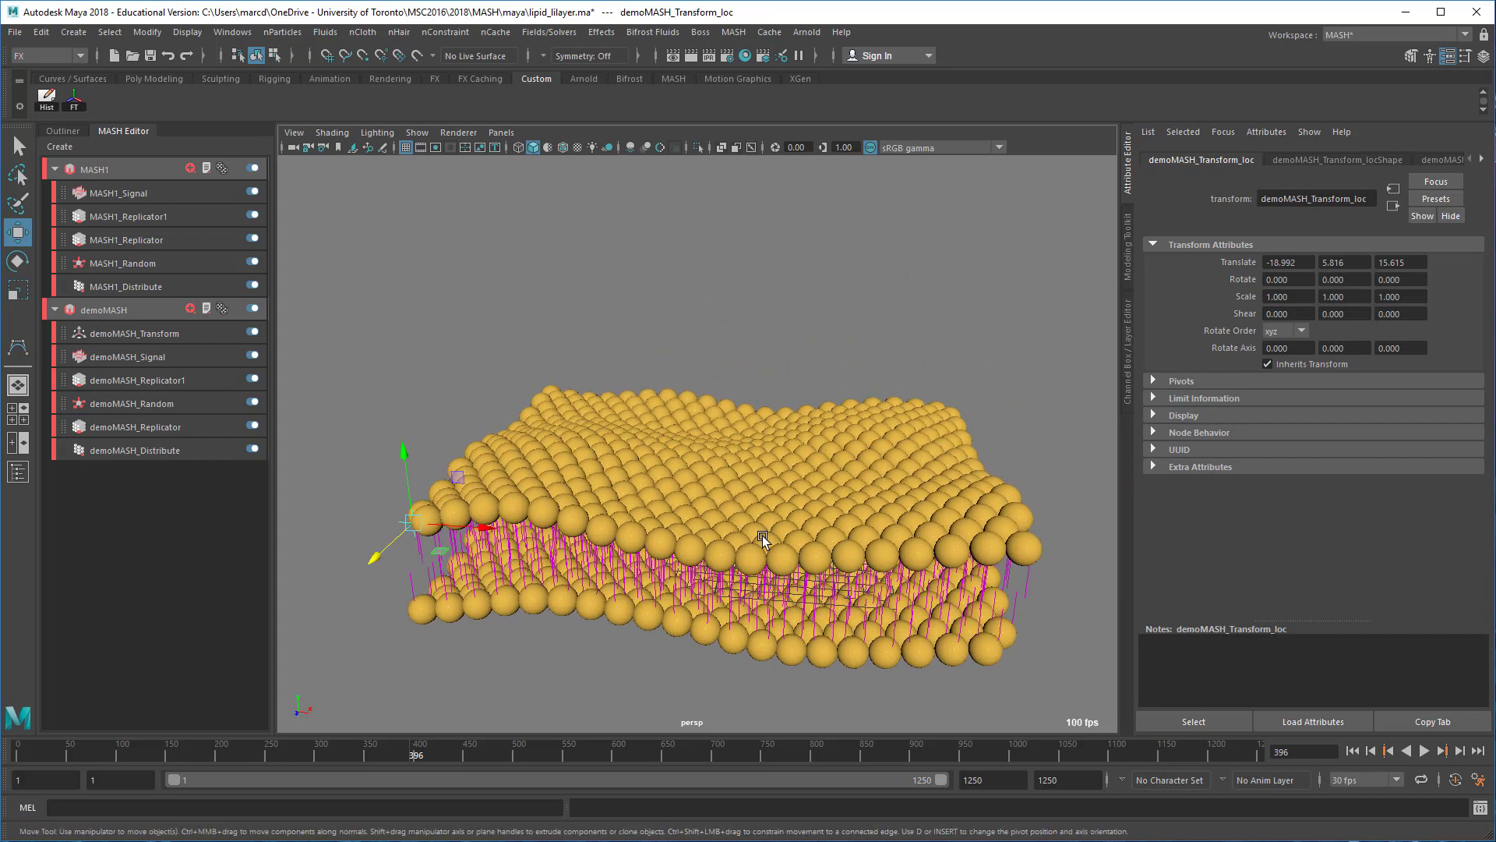
alt+drag(762, 535, 747, 538)
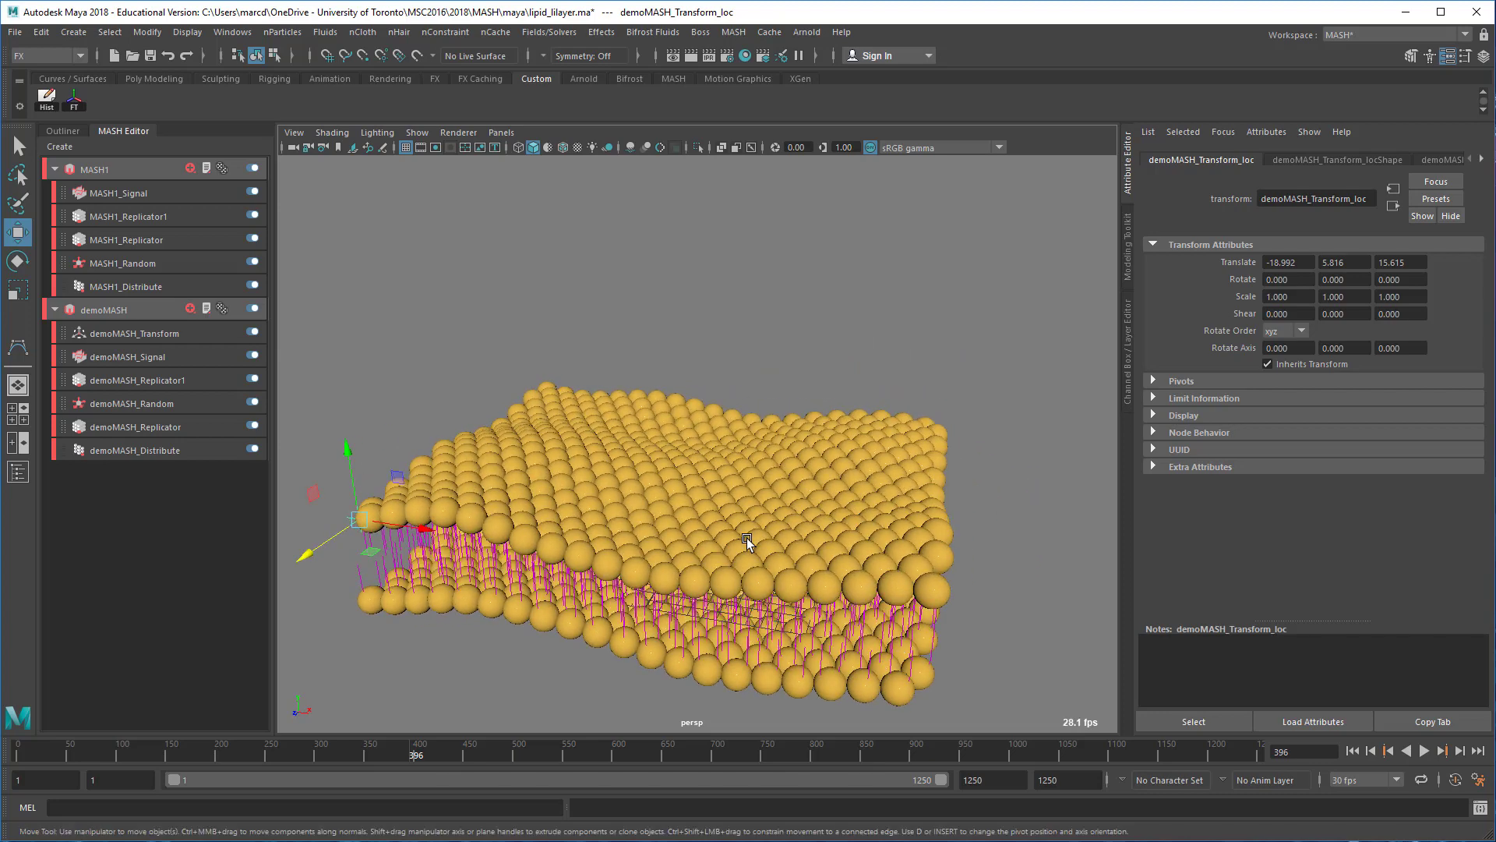
Set the demoMASH Distribute node's Number of Points to 40 and Distance X to 72.
click(156, 450)
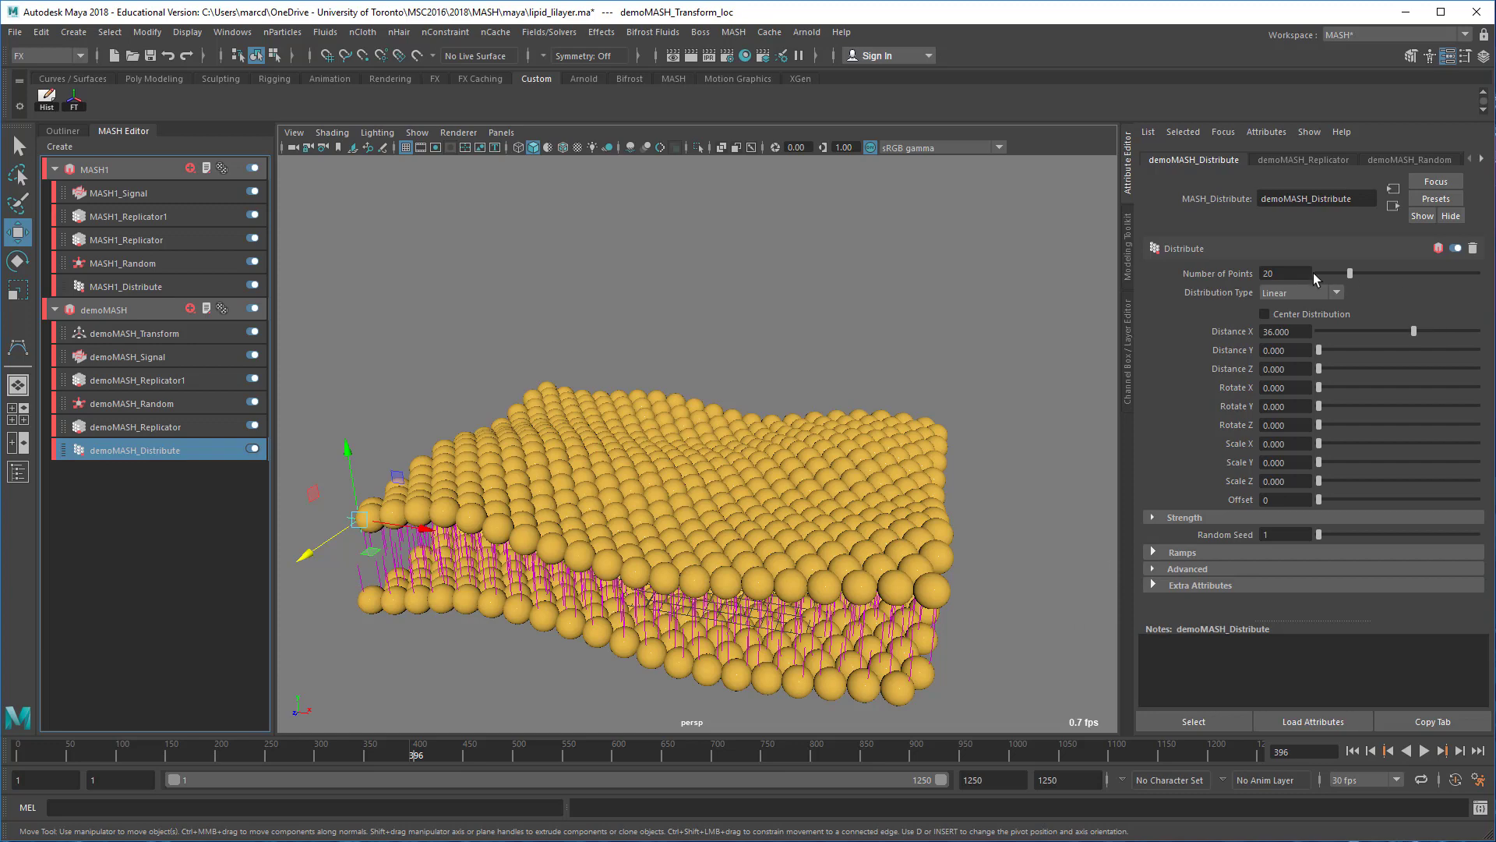
click(1288, 272)
text(40)
key(Return)
click(1282, 330)
double_click(1282, 330)
text(72)
key(Return)
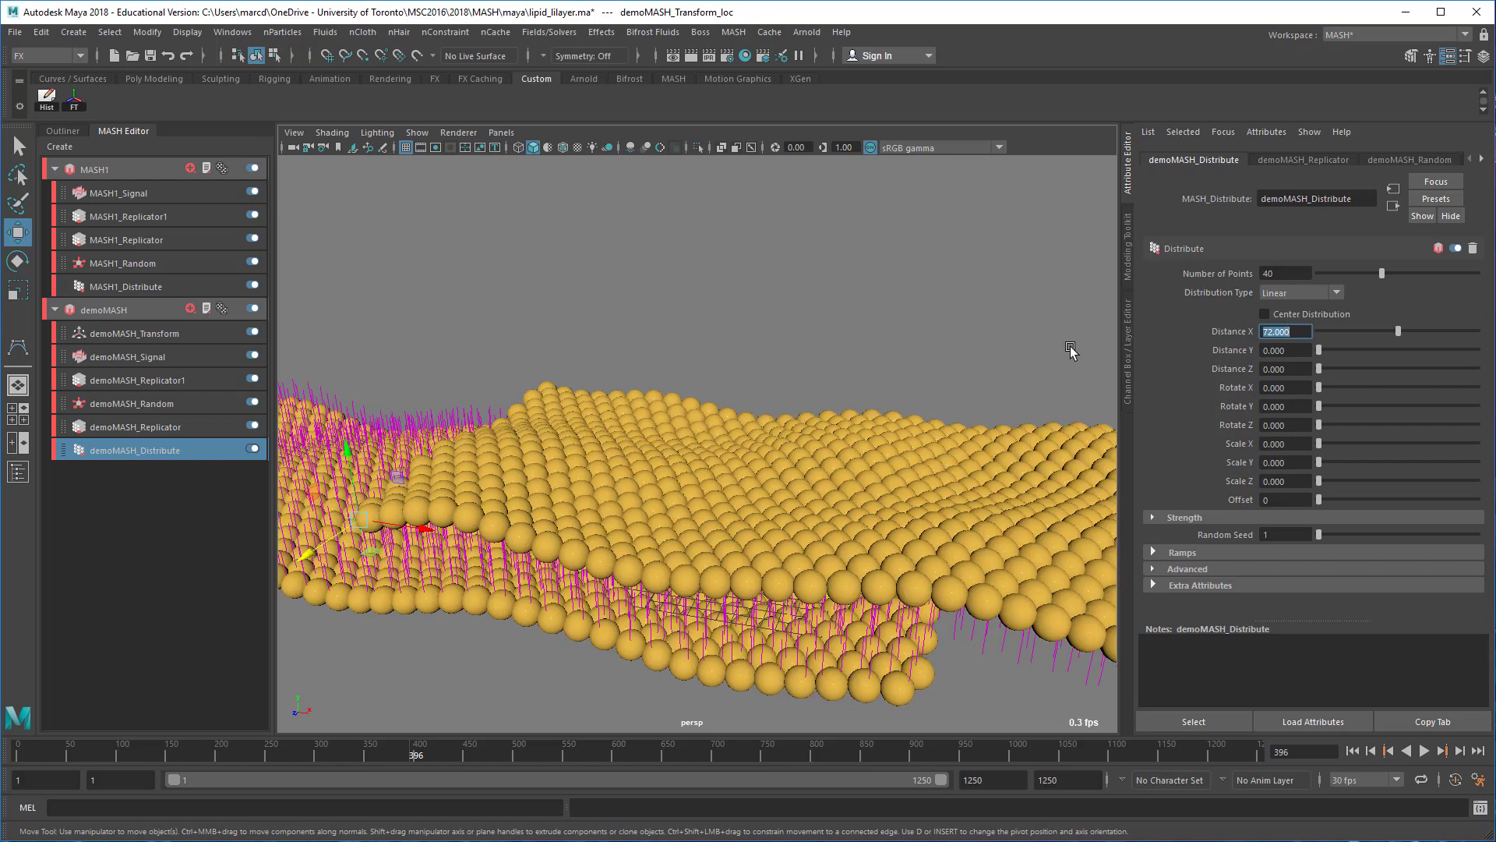
alt+drag(779, 421, 834, 498)
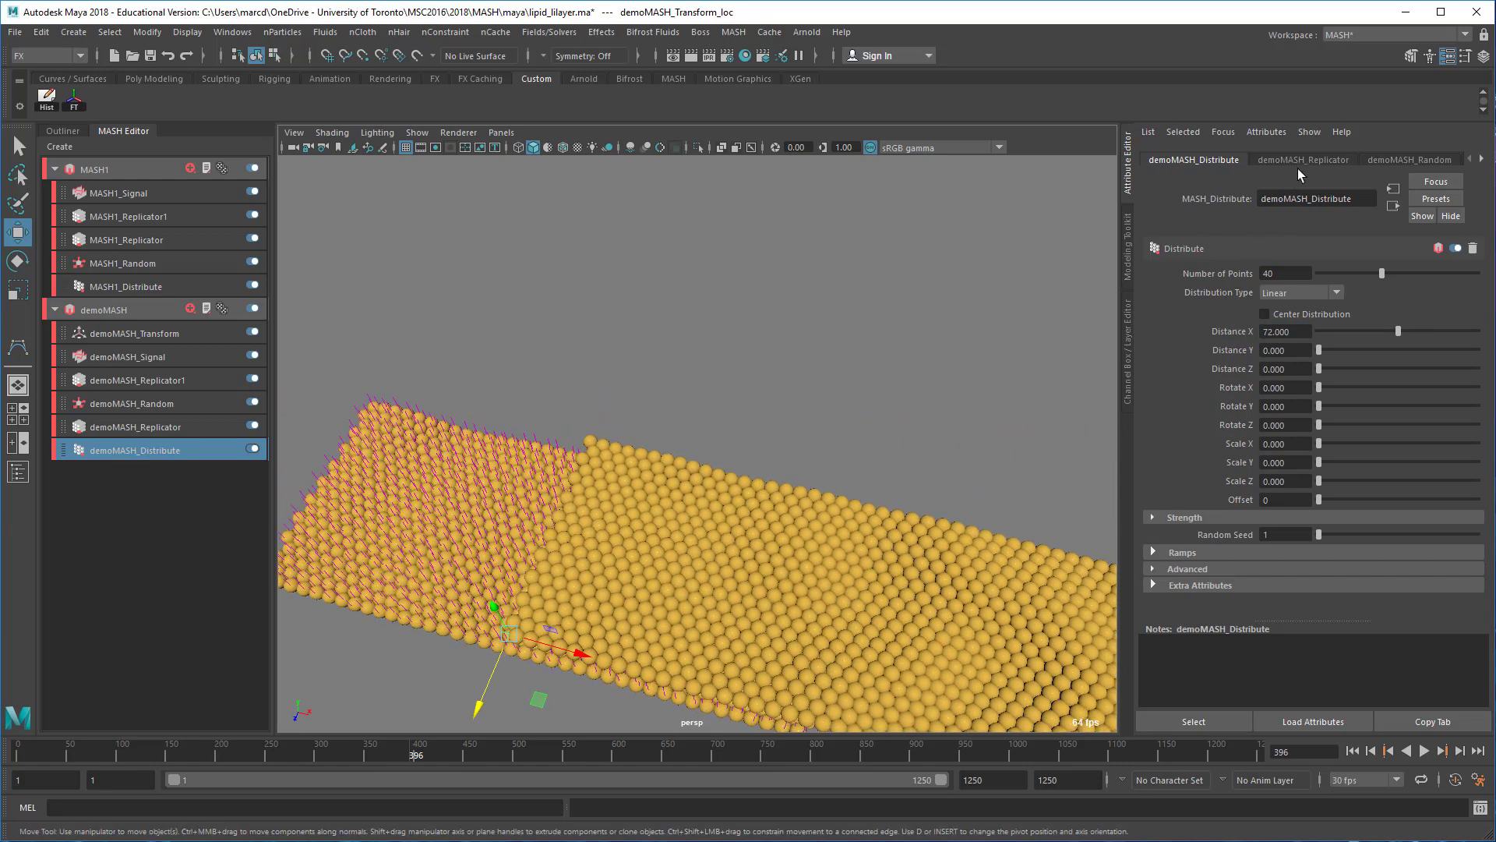
Raise the Replicants of the first demoMASH Replicator to 62 to extend the sheet in depth.
click(184, 427)
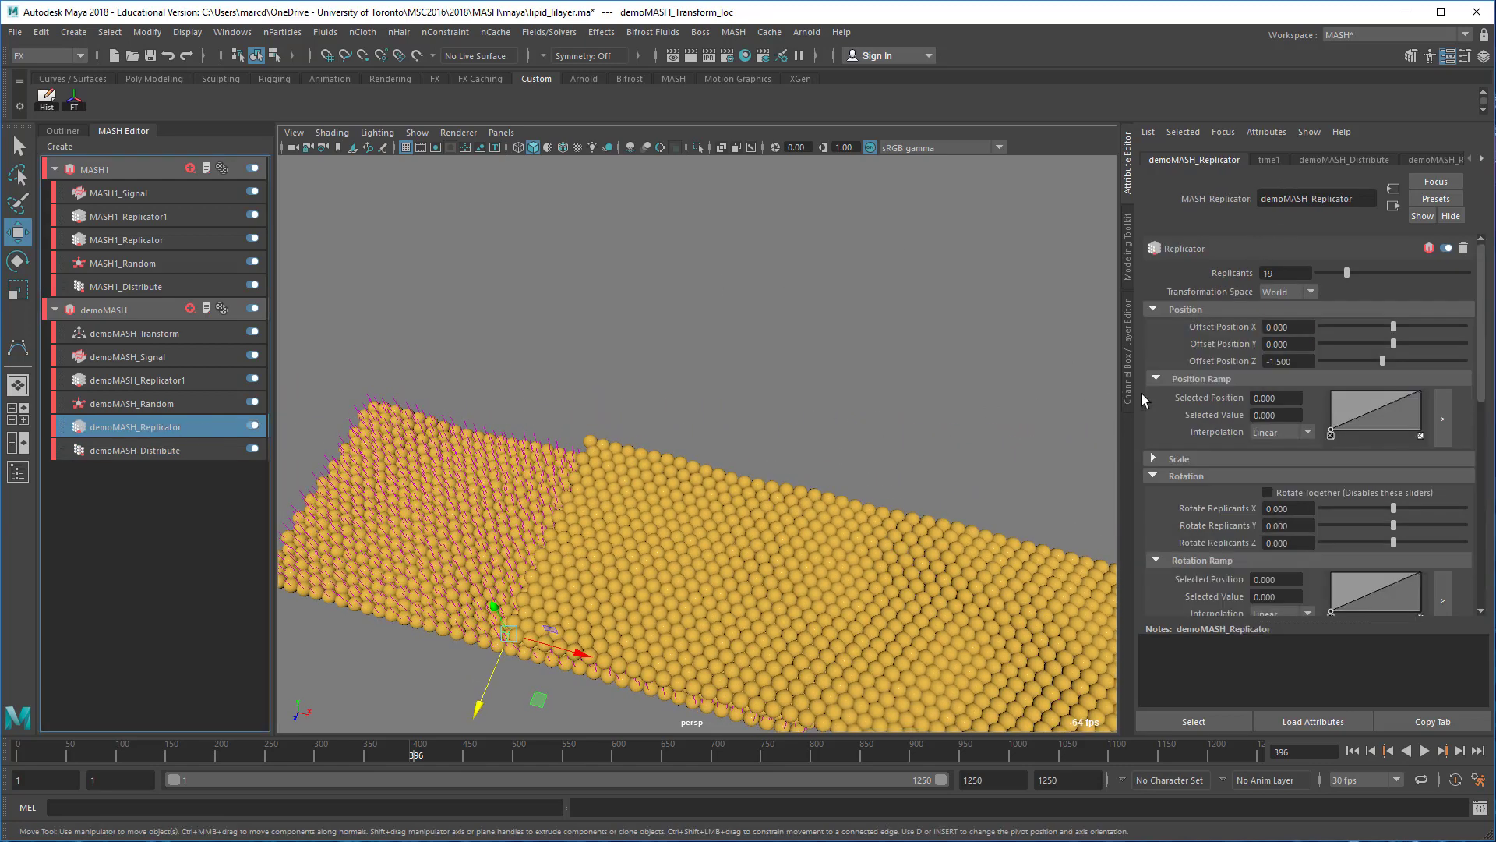
drag(1346, 272, 1412, 279)
scroll(789, 355, down, 5)
alt+drag(748, 274, 678, 320)
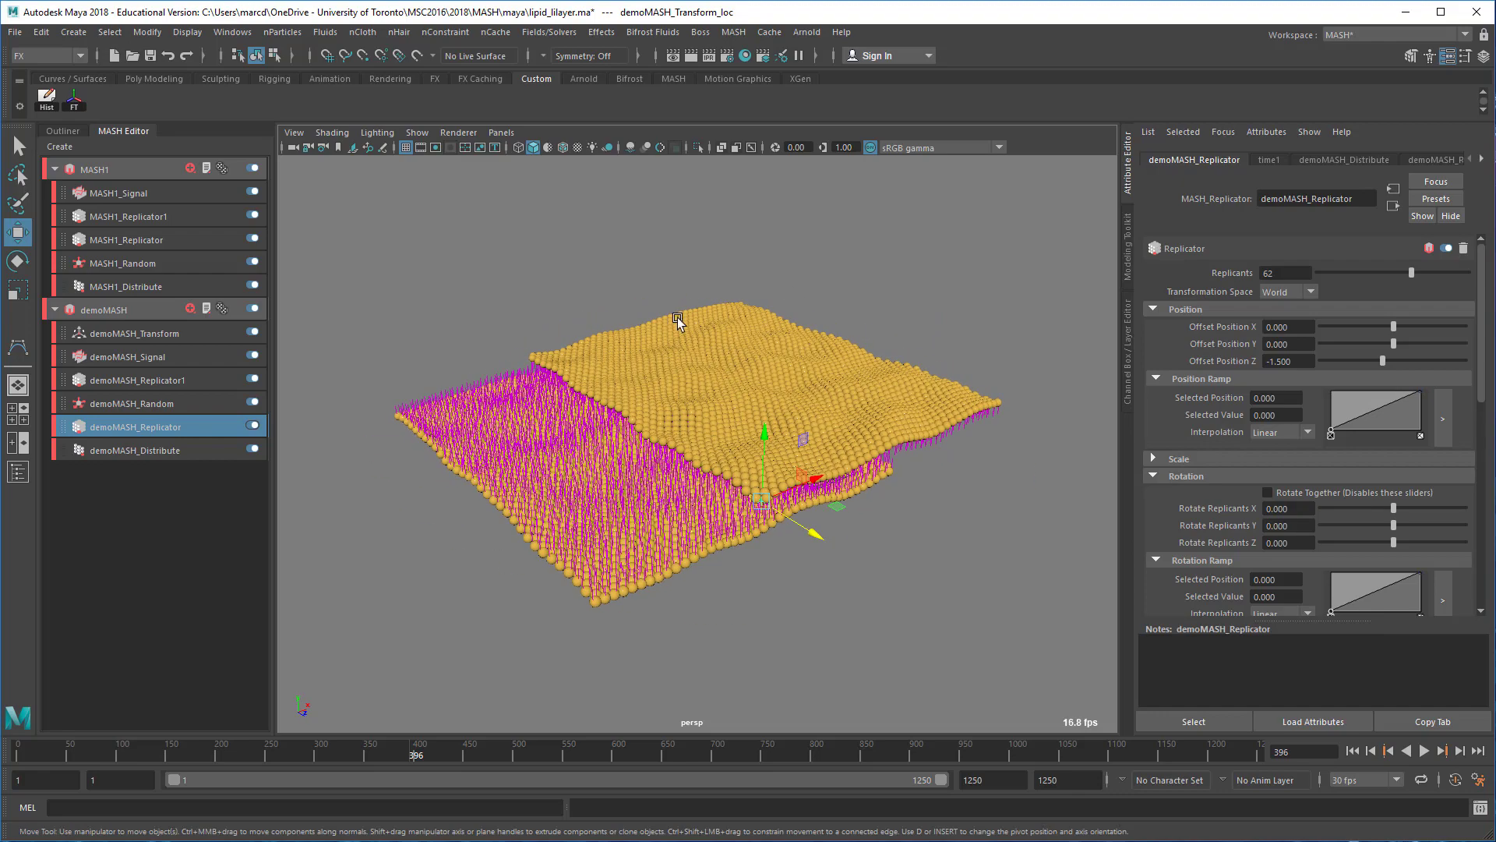
Try Offset Position X values of 40, 80 and 72 on demoMASH_Replicator1 to bring the lower leaflet under the upper one.
click(176, 382)
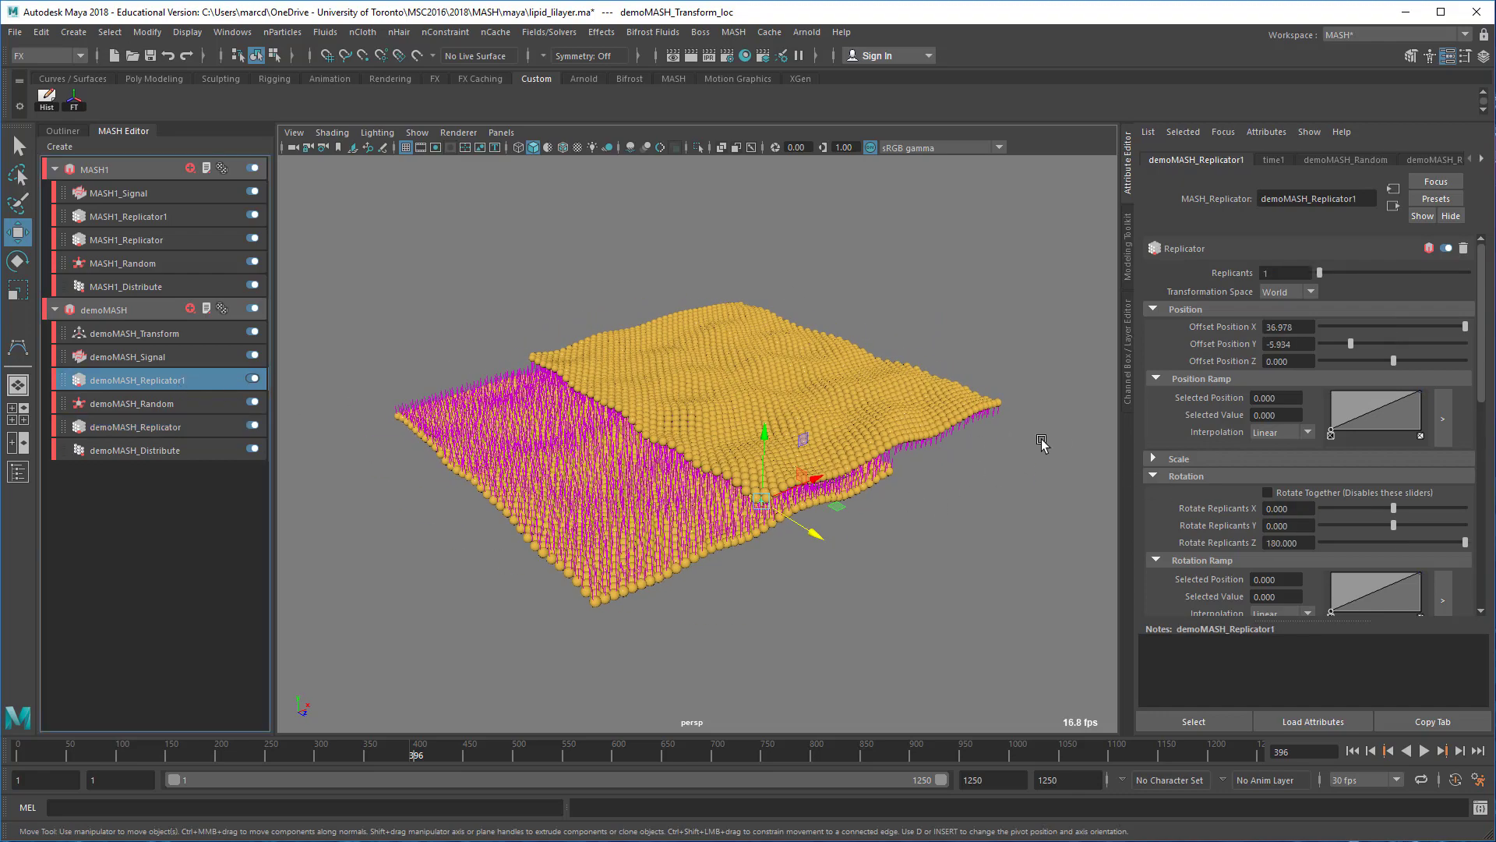
alt+drag(1061, 449, 935, 456)
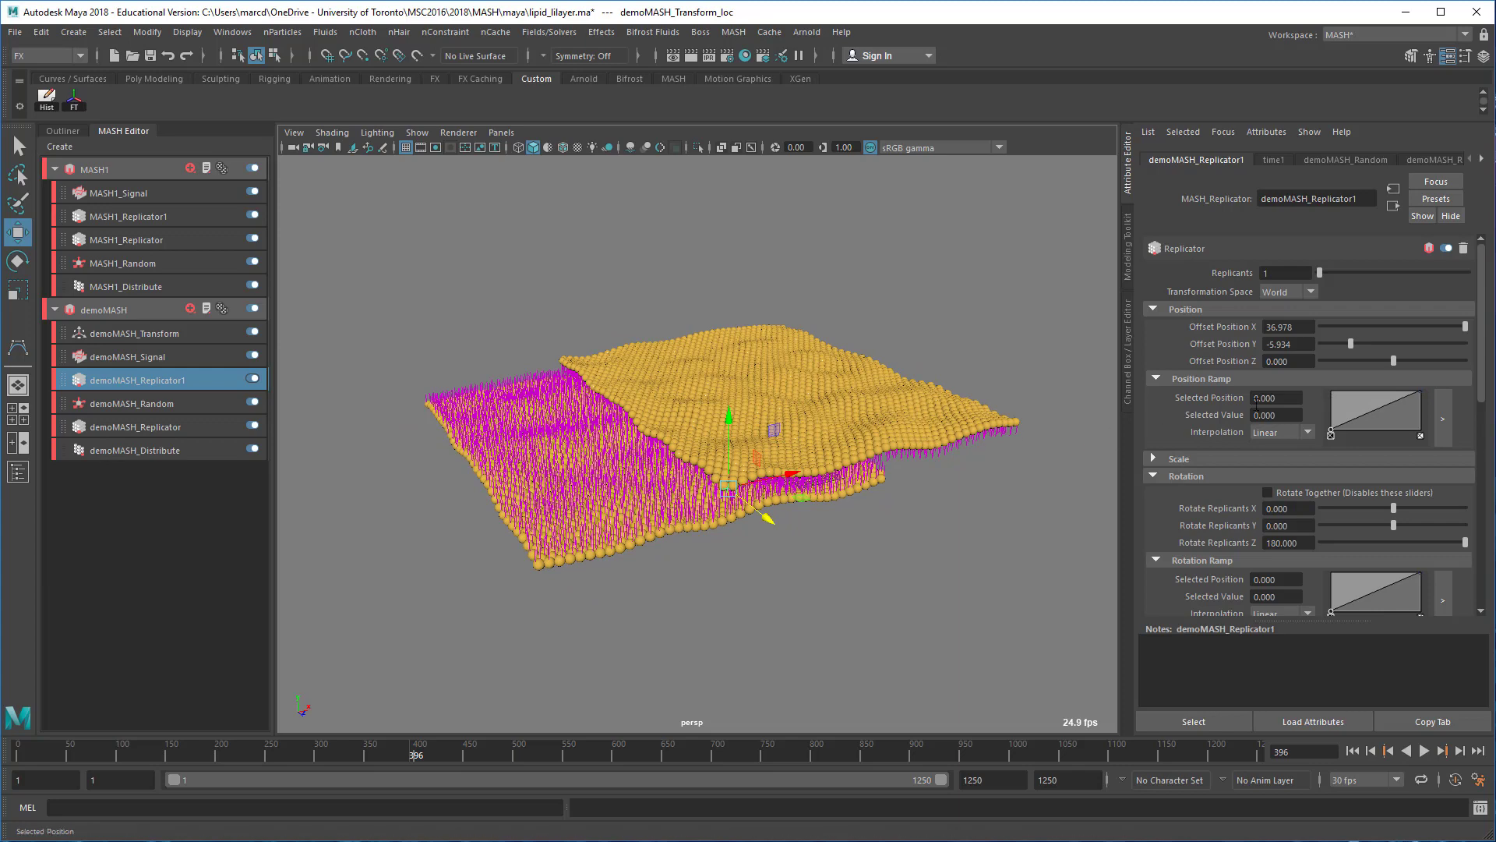
click(1304, 326)
text(40)
key(Return)
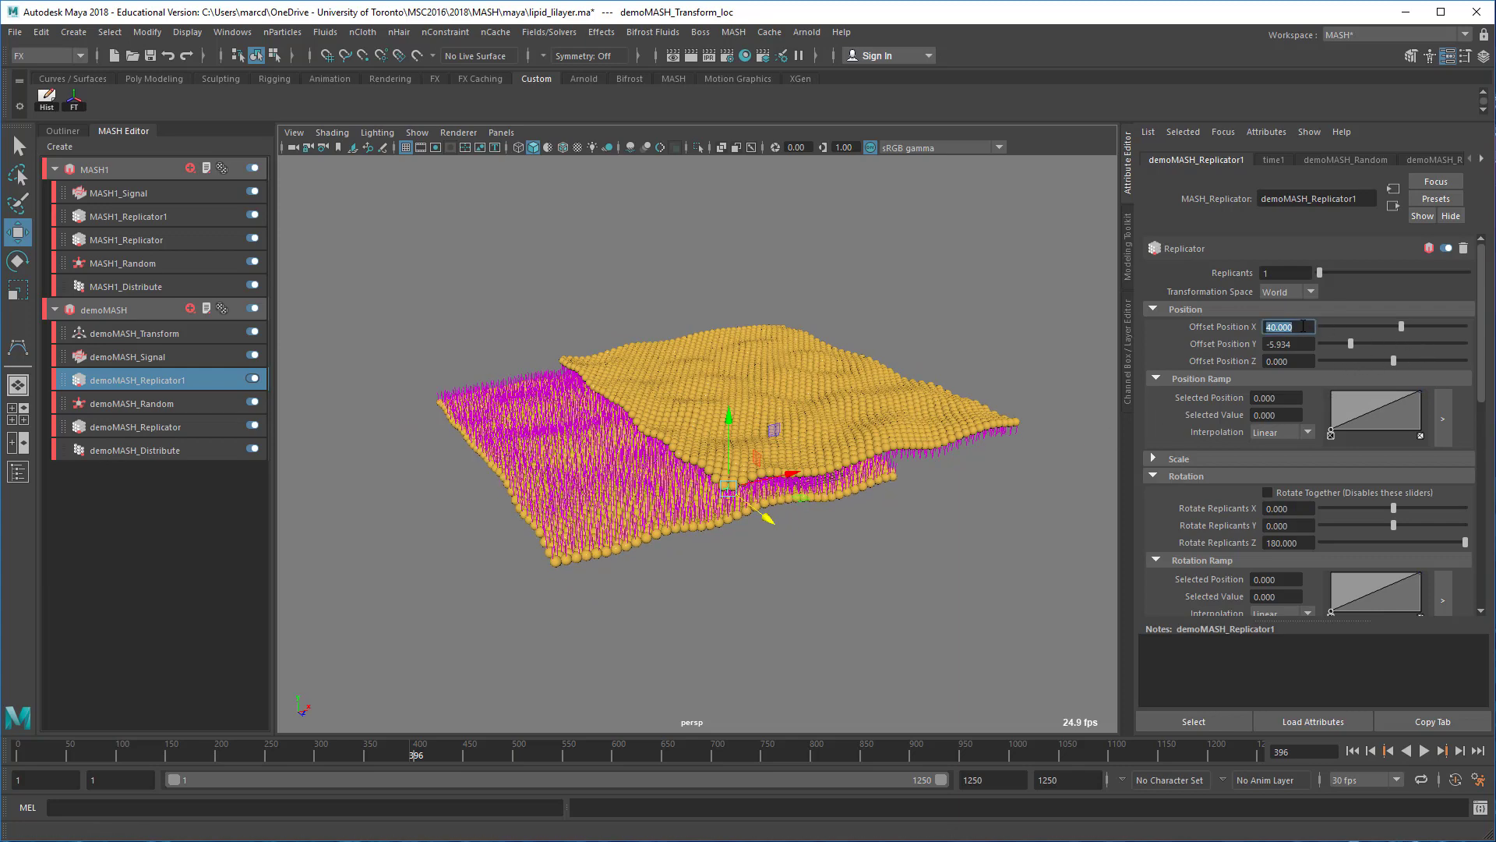
text(80)
key(Return)
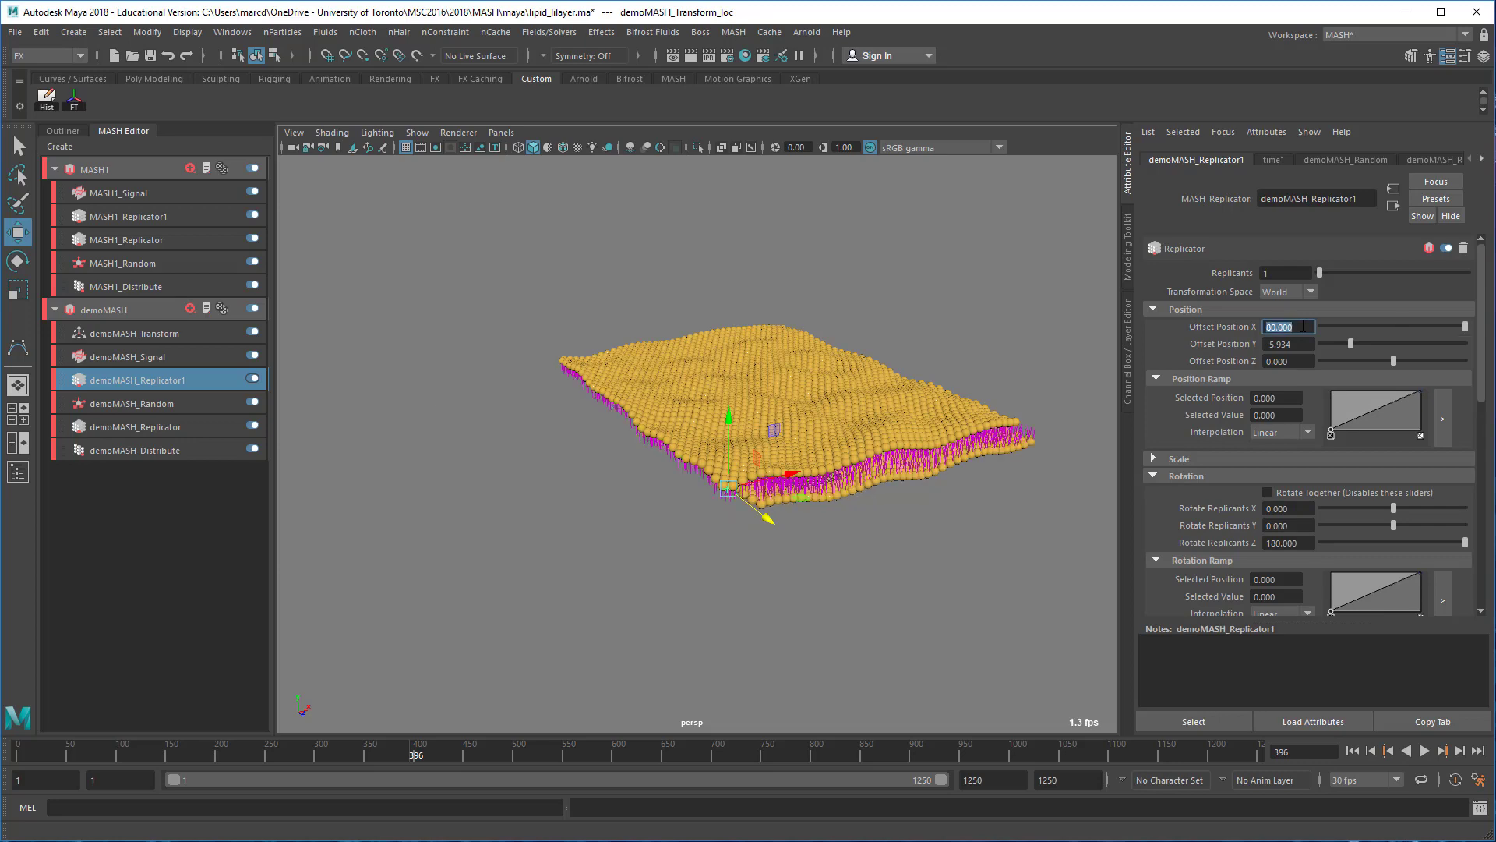
text(72)
key(Return)
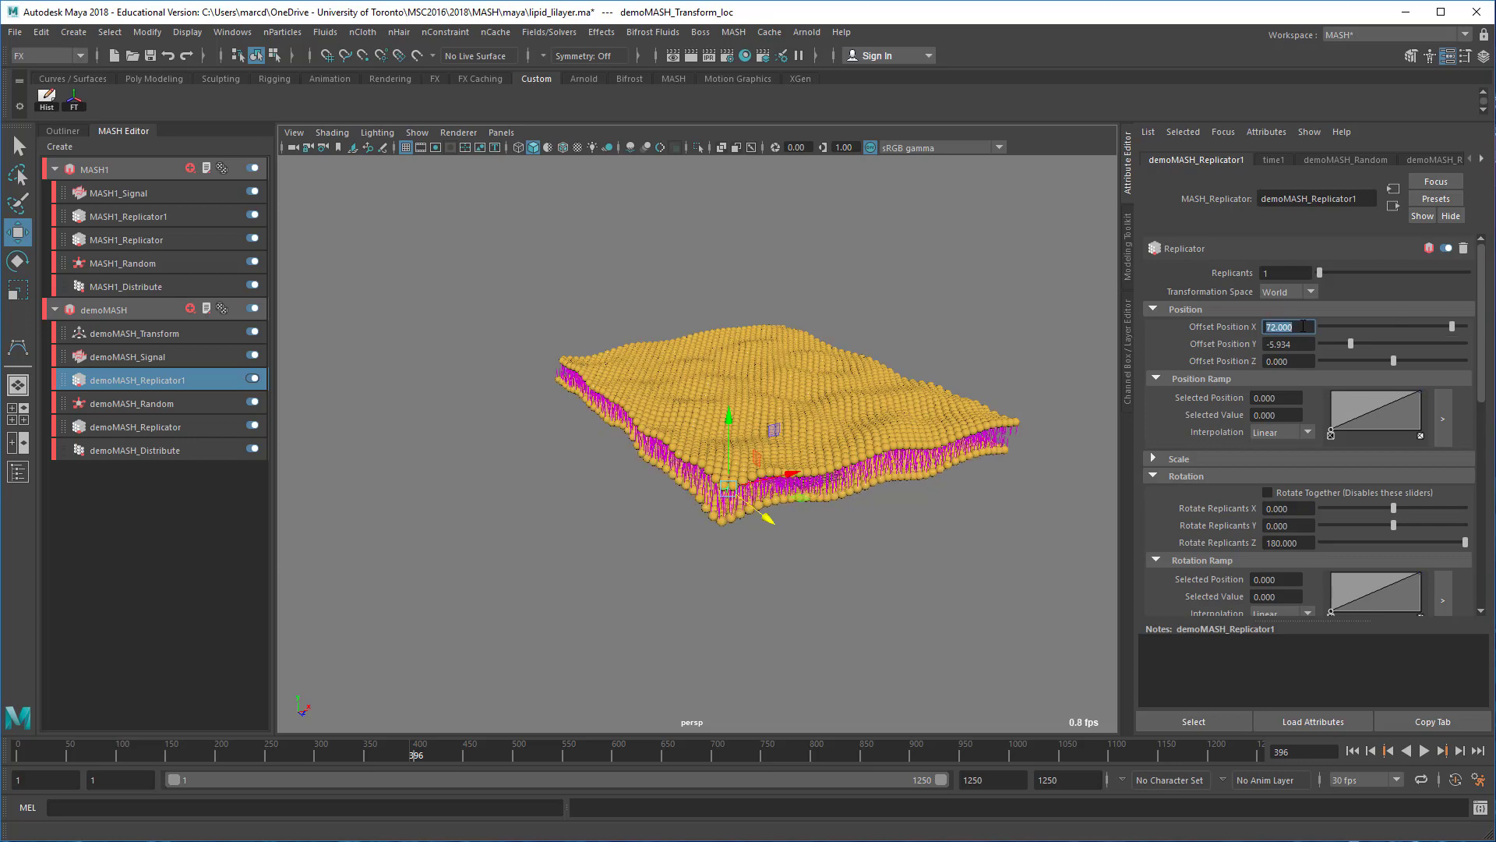
Fine-tune demoMASH_Replicator1's Offset Position X to 73 and inspect the leaflets' alignment along the edges.
alt+drag(825, 575, 797, 528)
drag(1266, 328, 1315, 327)
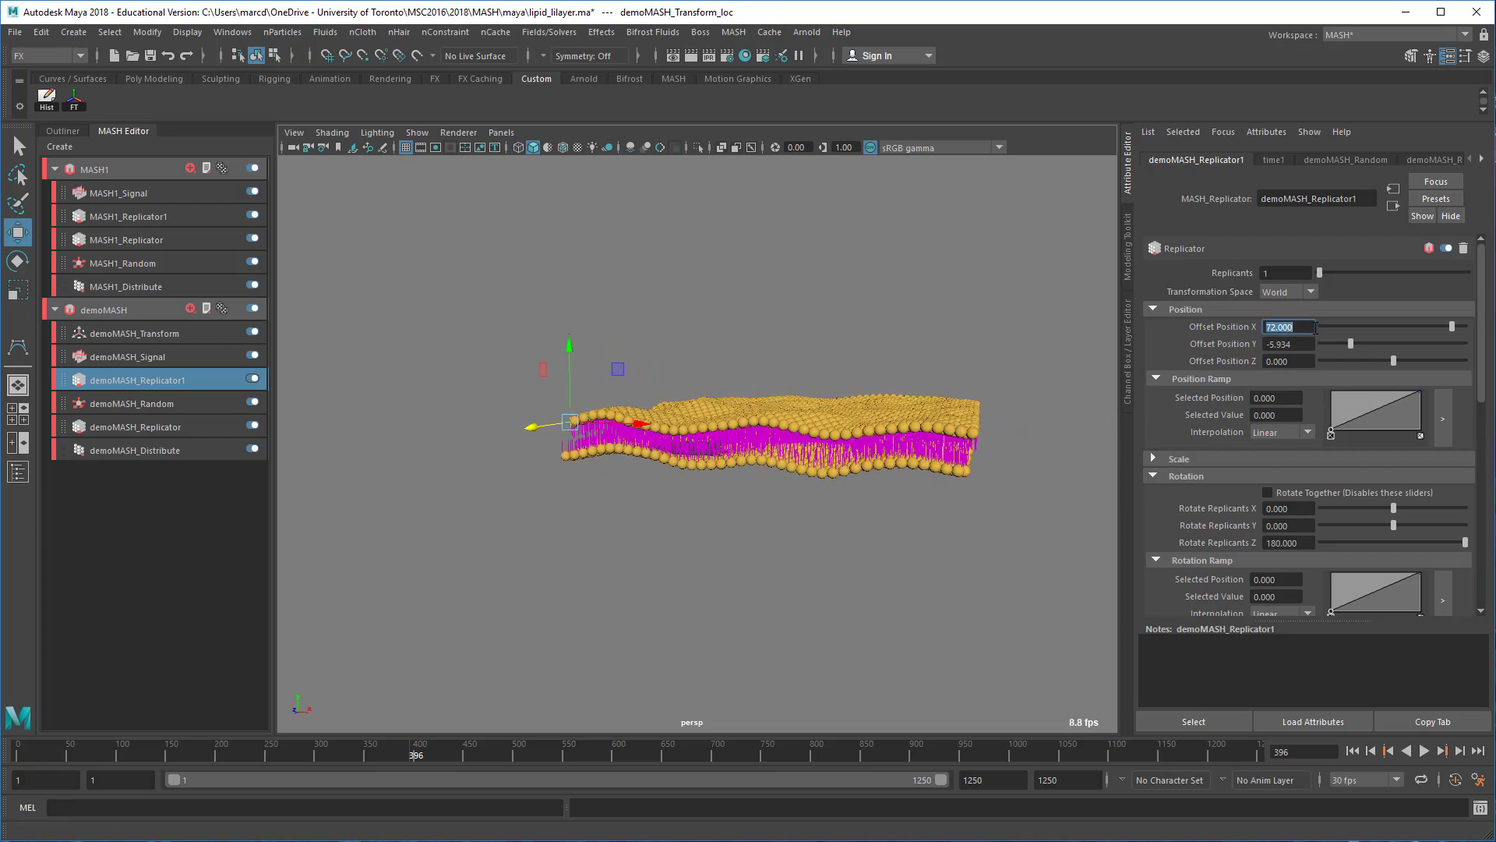
text(74)
key(Return)
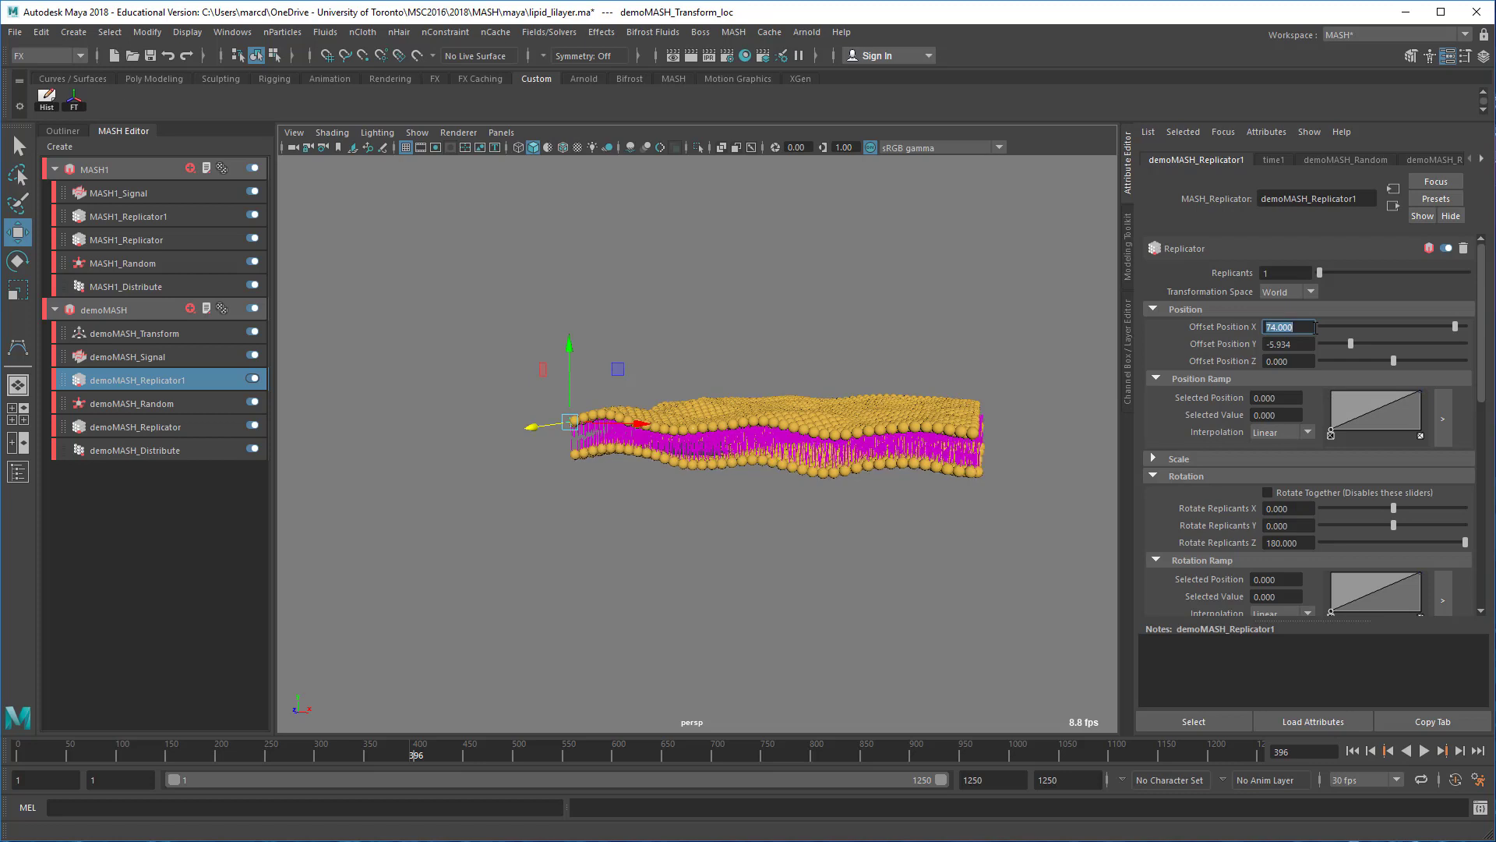
text(73)
key(Return)
alt+drag(962, 413, 761, 467)
alt+right_drag(760, 466, 911, 464)
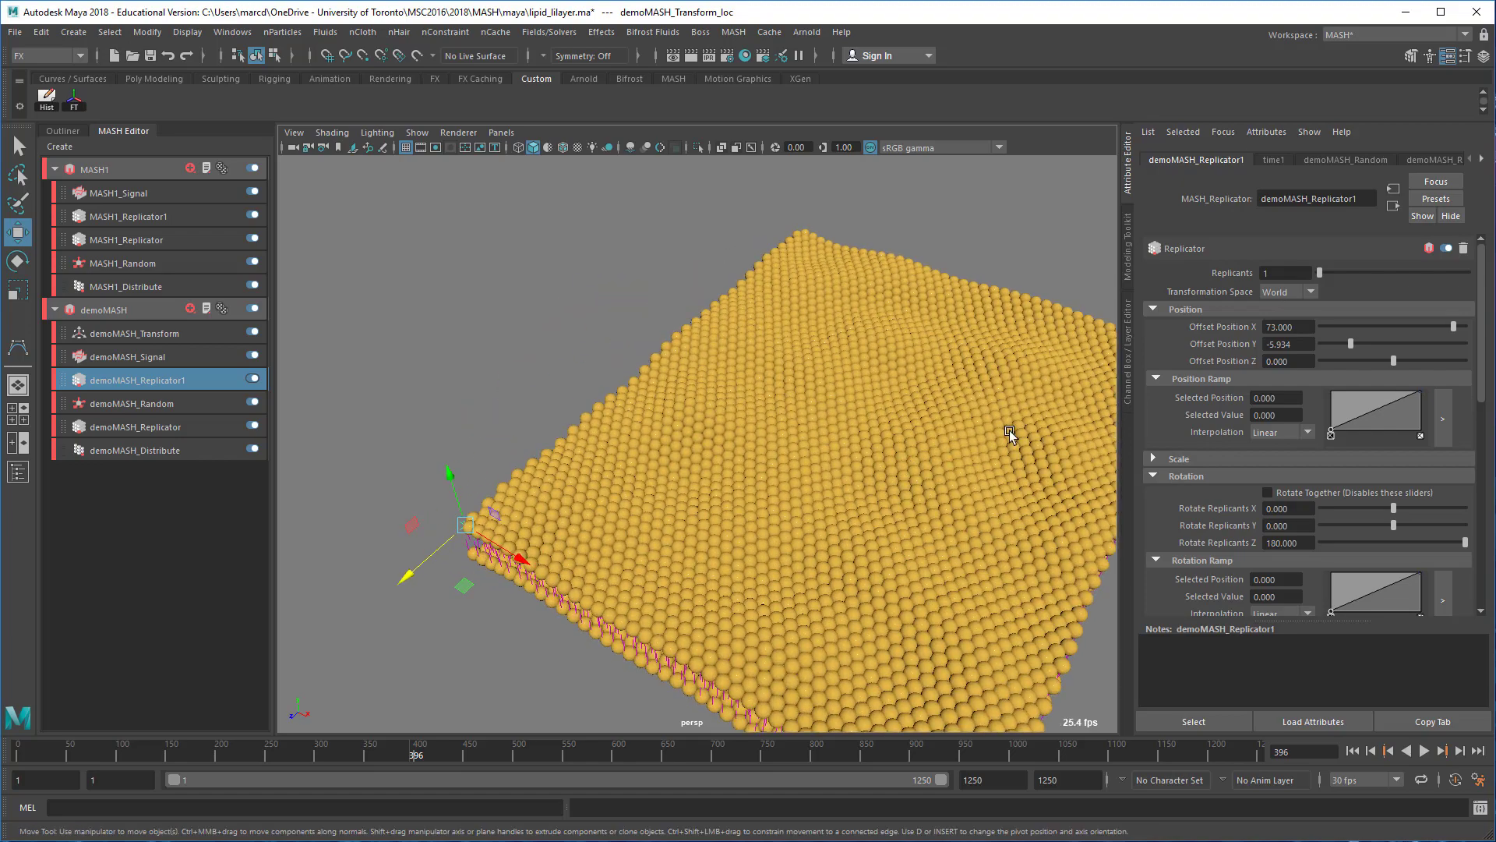
alt+drag(863, 422, 733, 375)
alt+right_drag(733, 375, 835, 377)
alt+drag(836, 377, 825, 387)
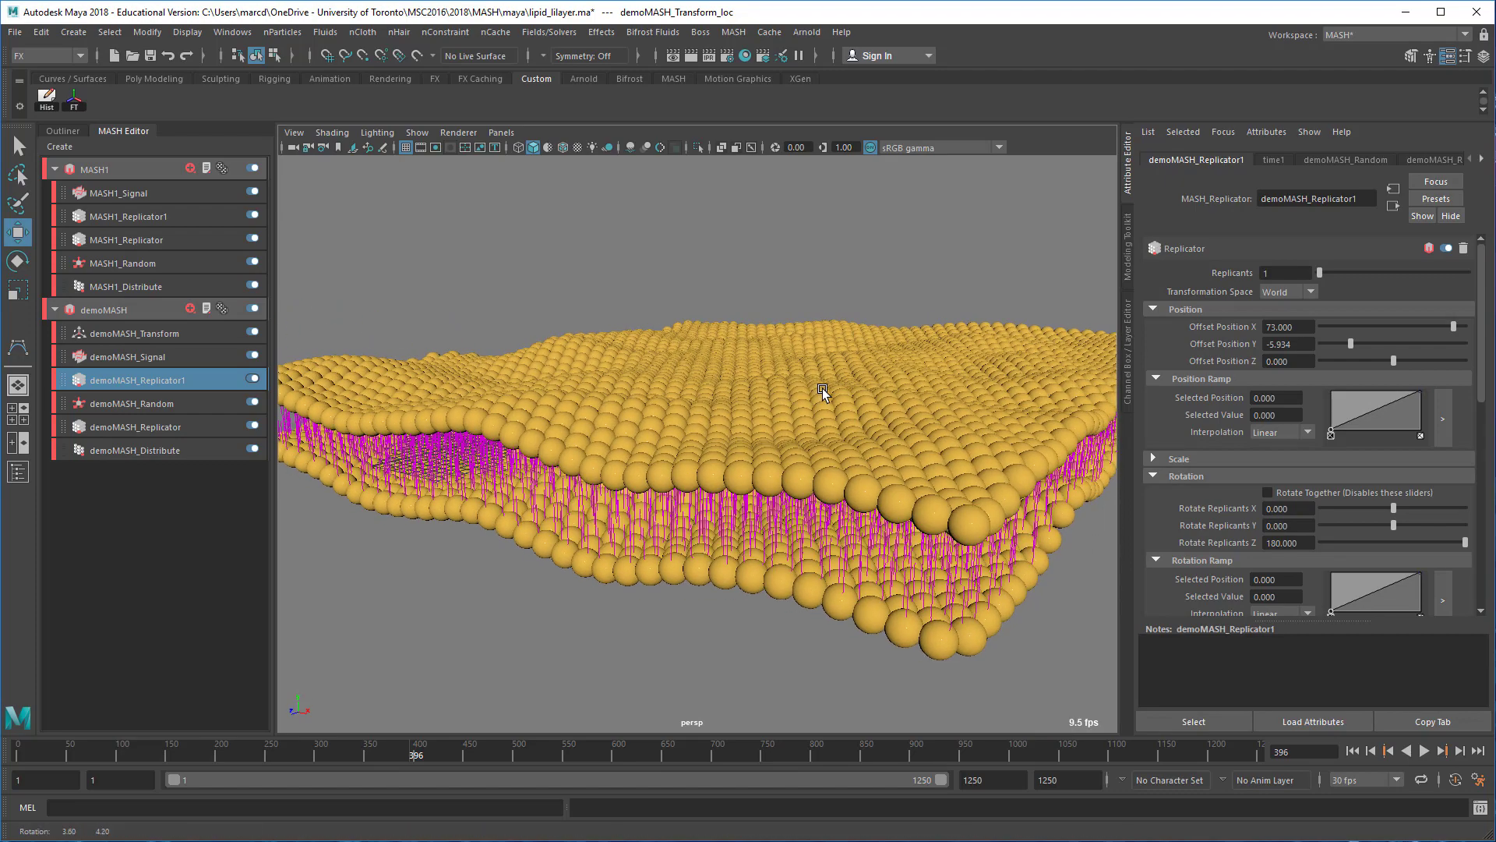
Save the scene and preview the enlarged bilayer's motion from the first frame.
key(ctrl+s)
click(1352, 751)
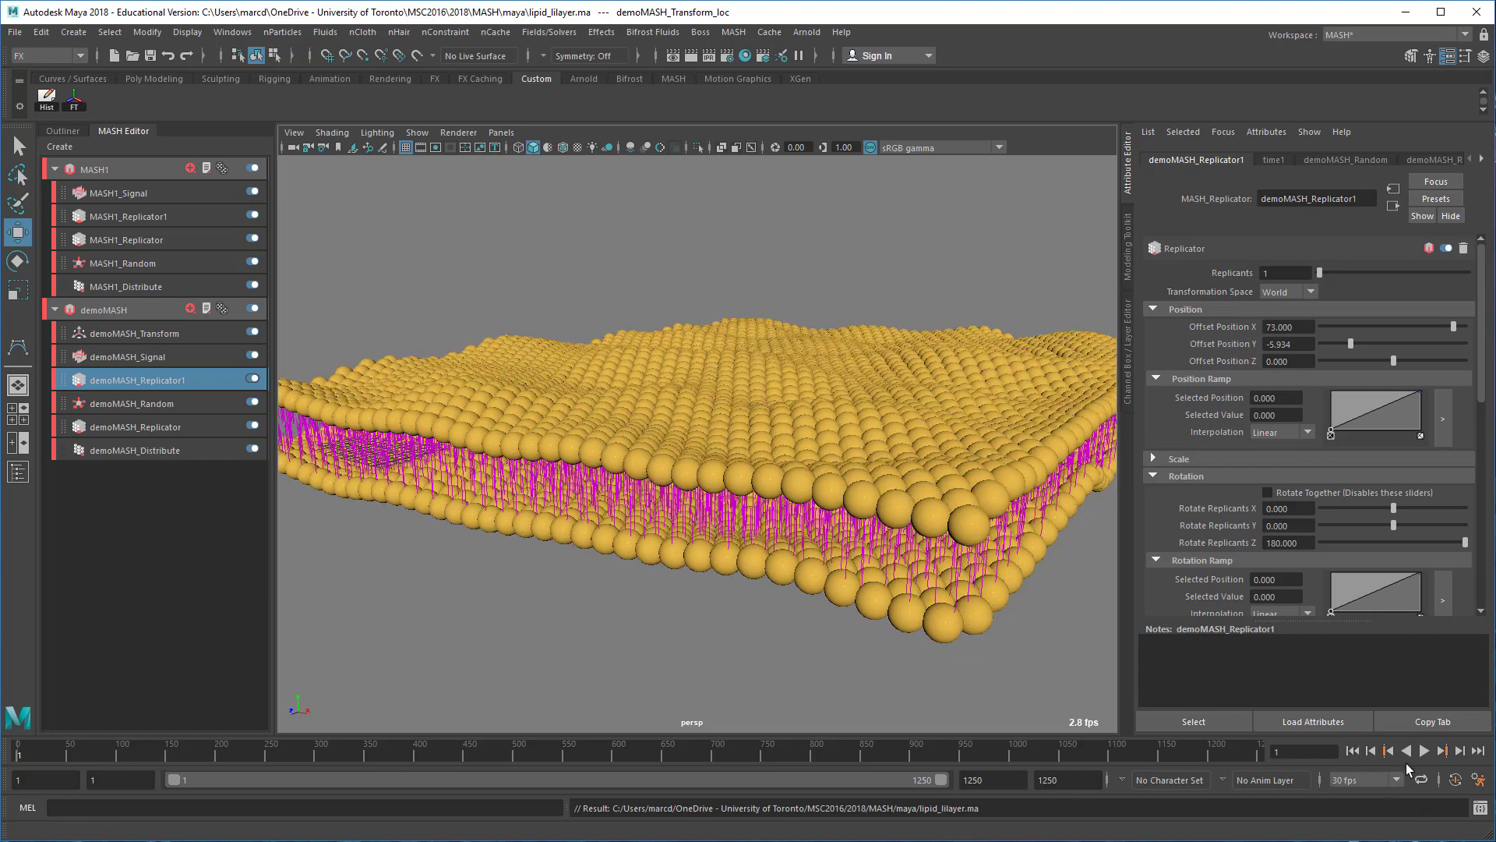
click(1424, 751)
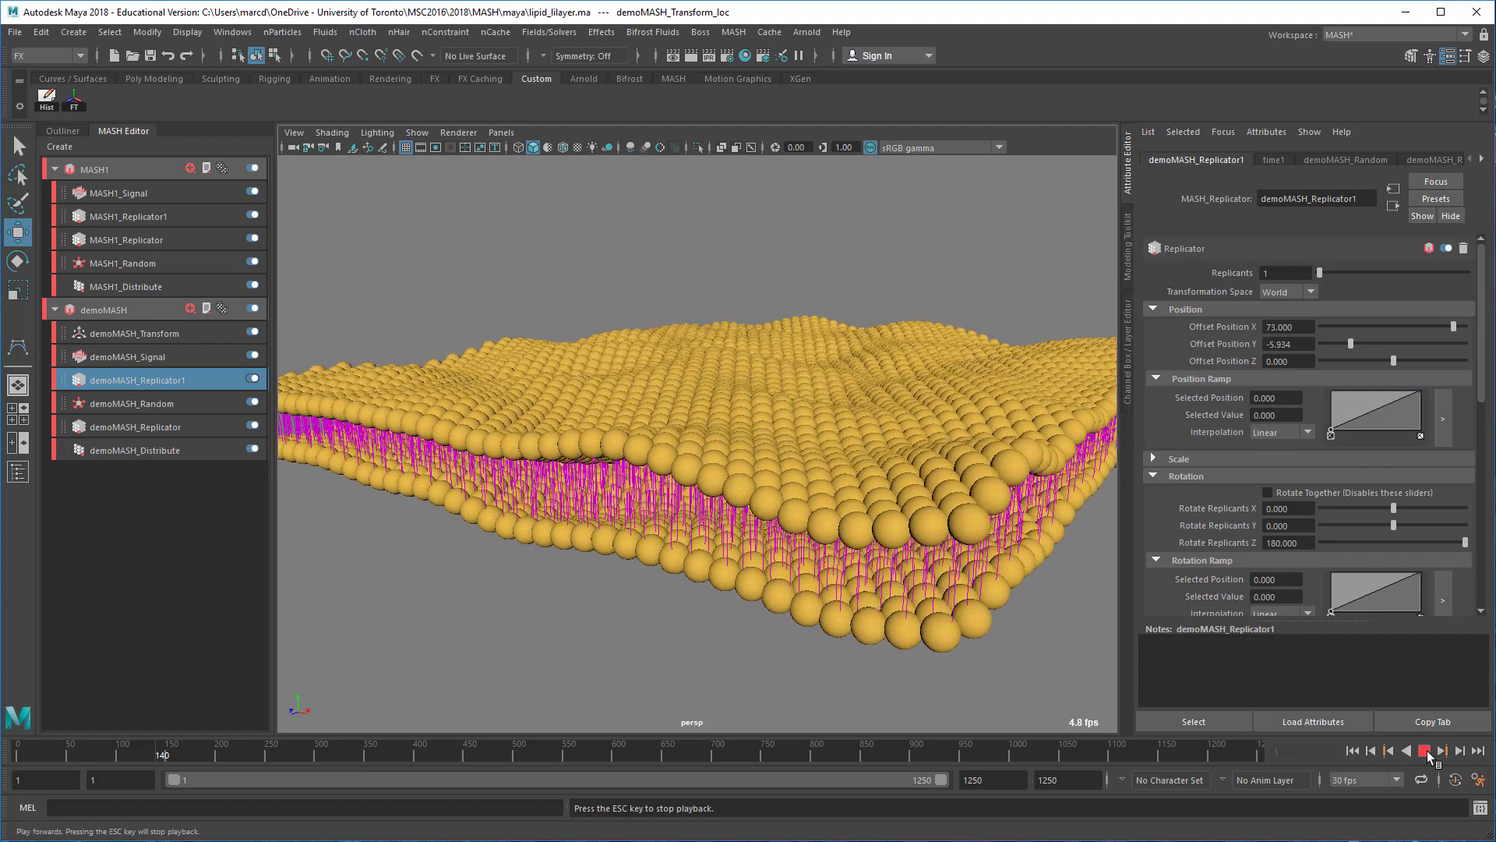
click(1424, 751)
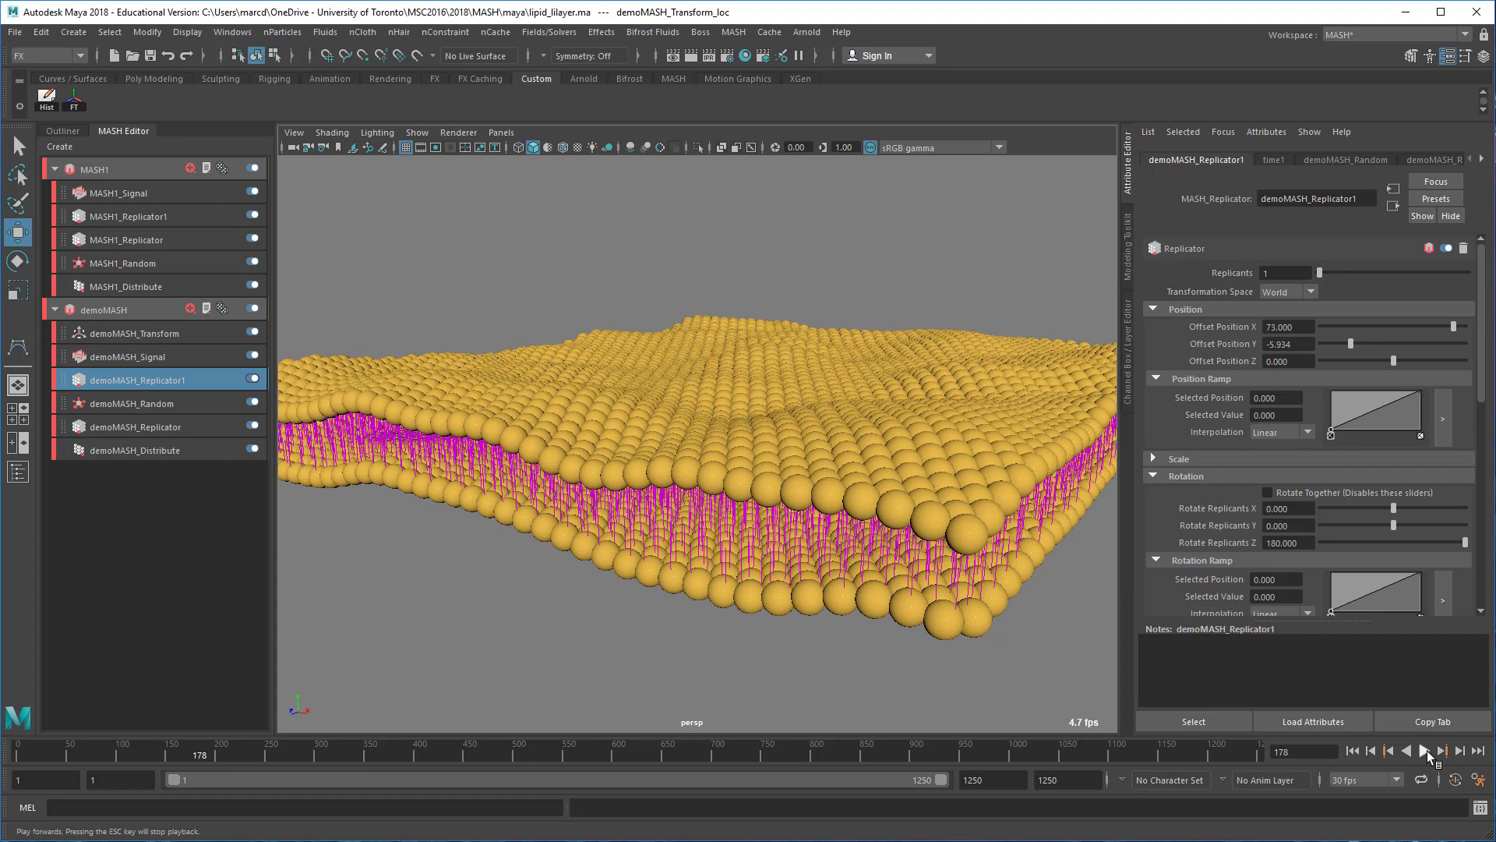
Create a new Falloff Object for the demoMASH Signal node.
click(169, 360)
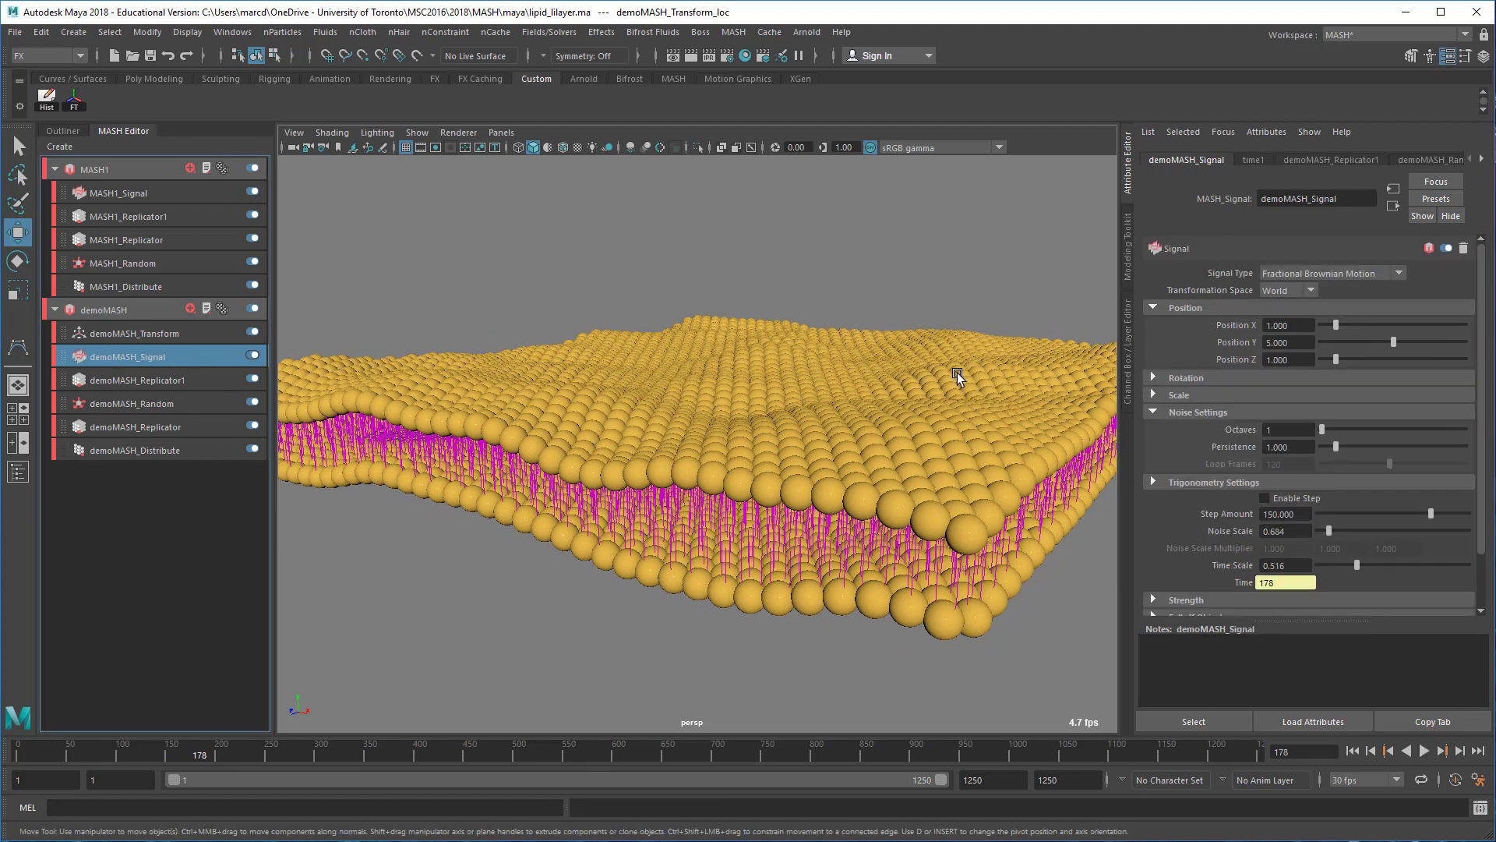
alt+right_drag(989, 575, 865, 588)
alt+drag(865, 587, 914, 435)
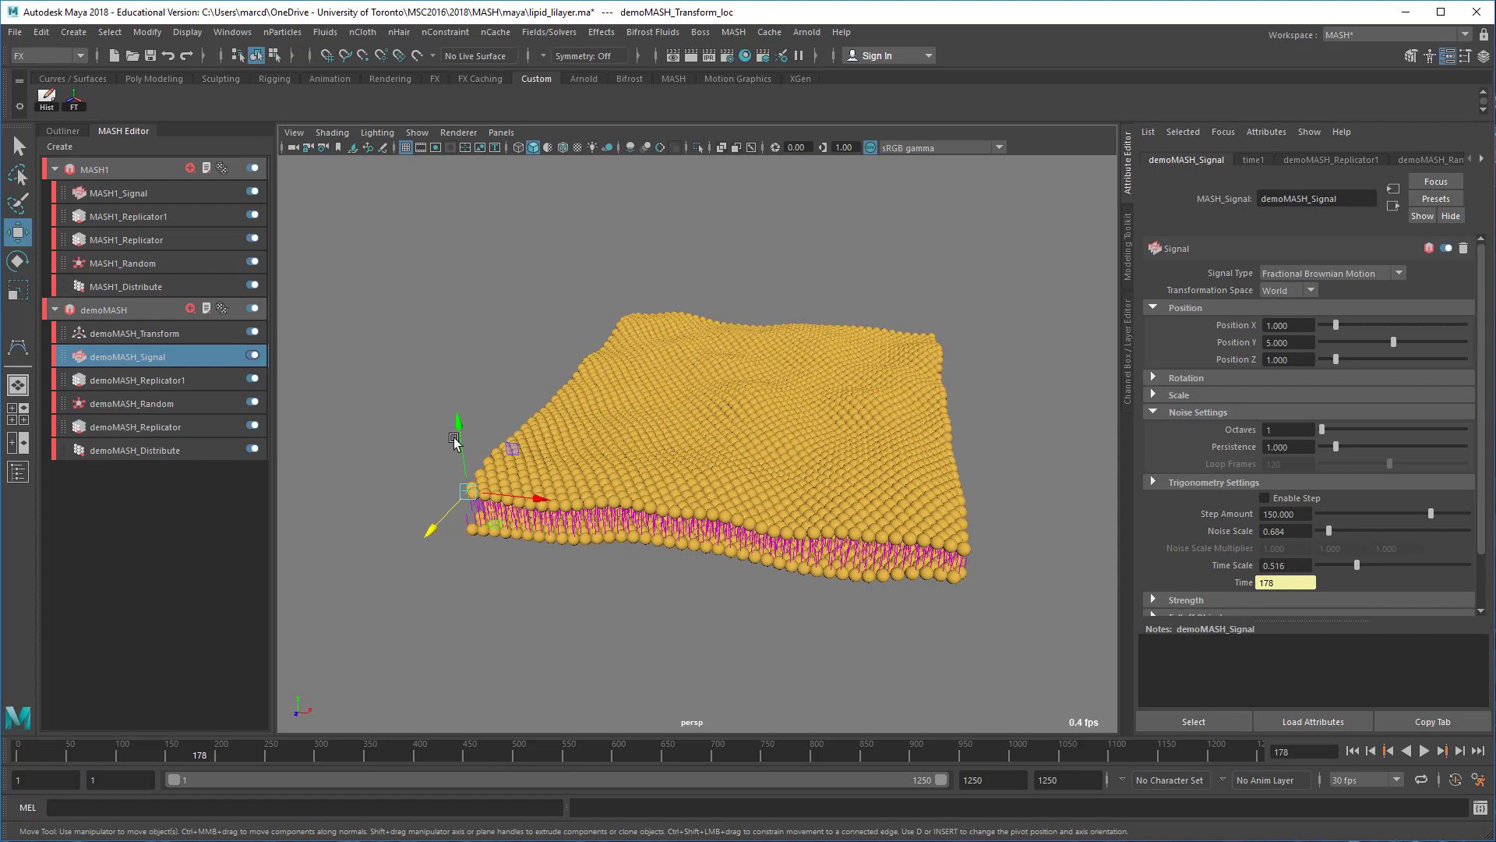
scroll(1311, 412, down, 2)
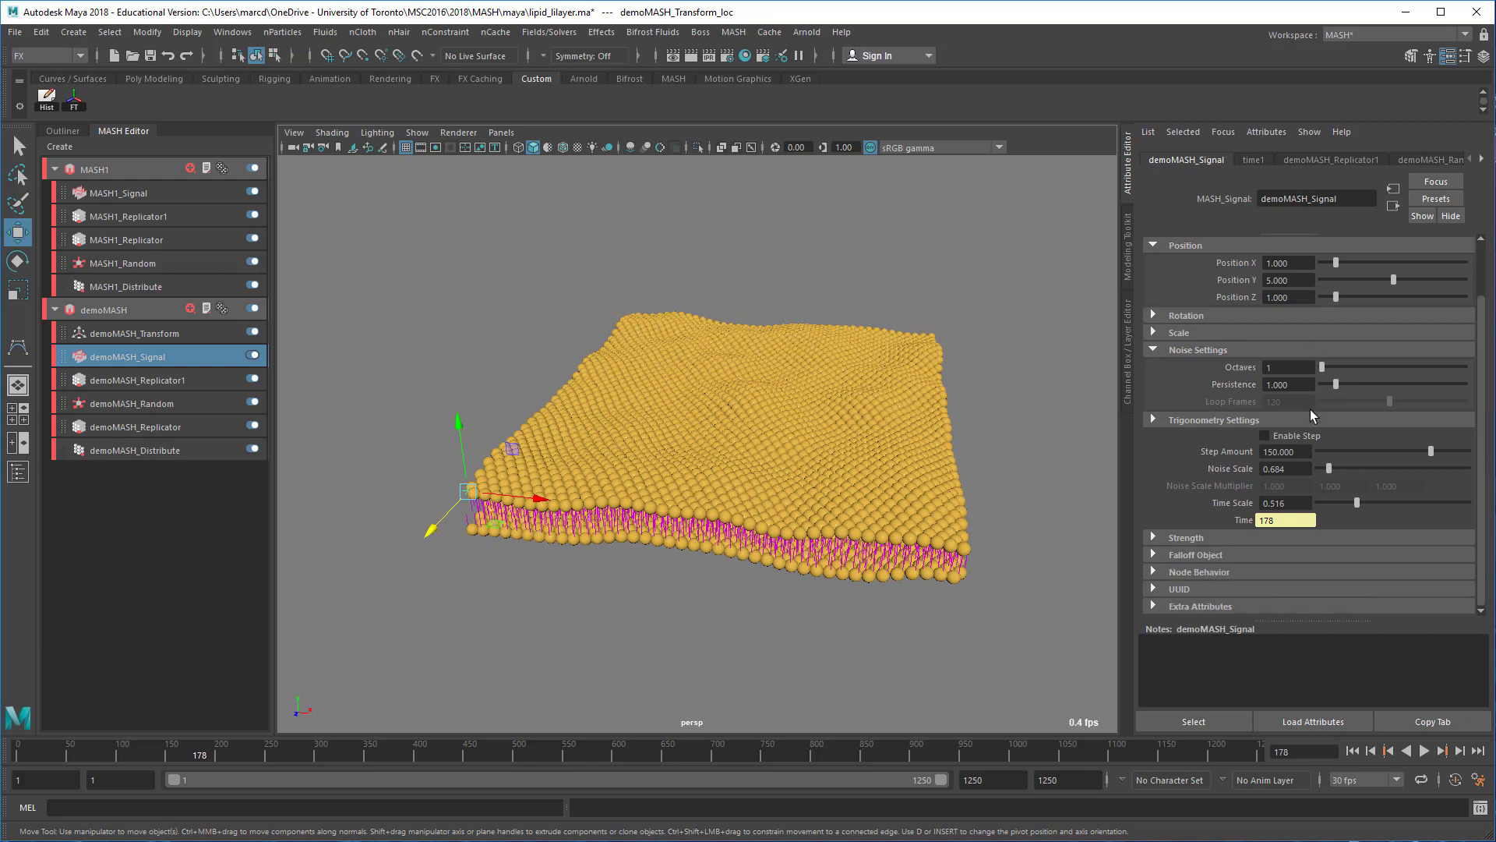
click(1208, 554)
scroll(1241, 558, down, 4)
right_click(1200, 499)
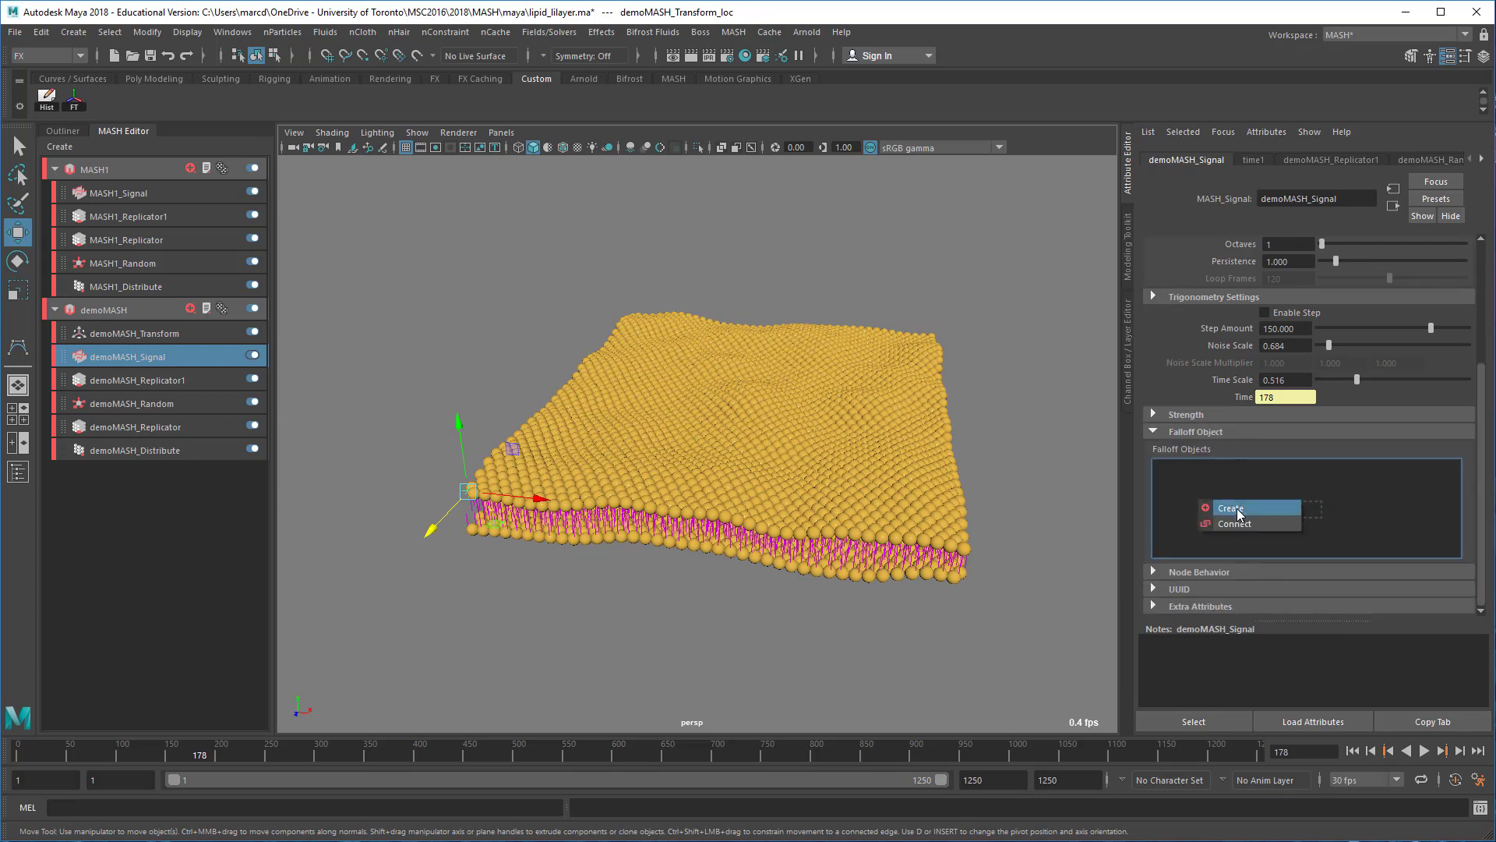
click(1236, 508)
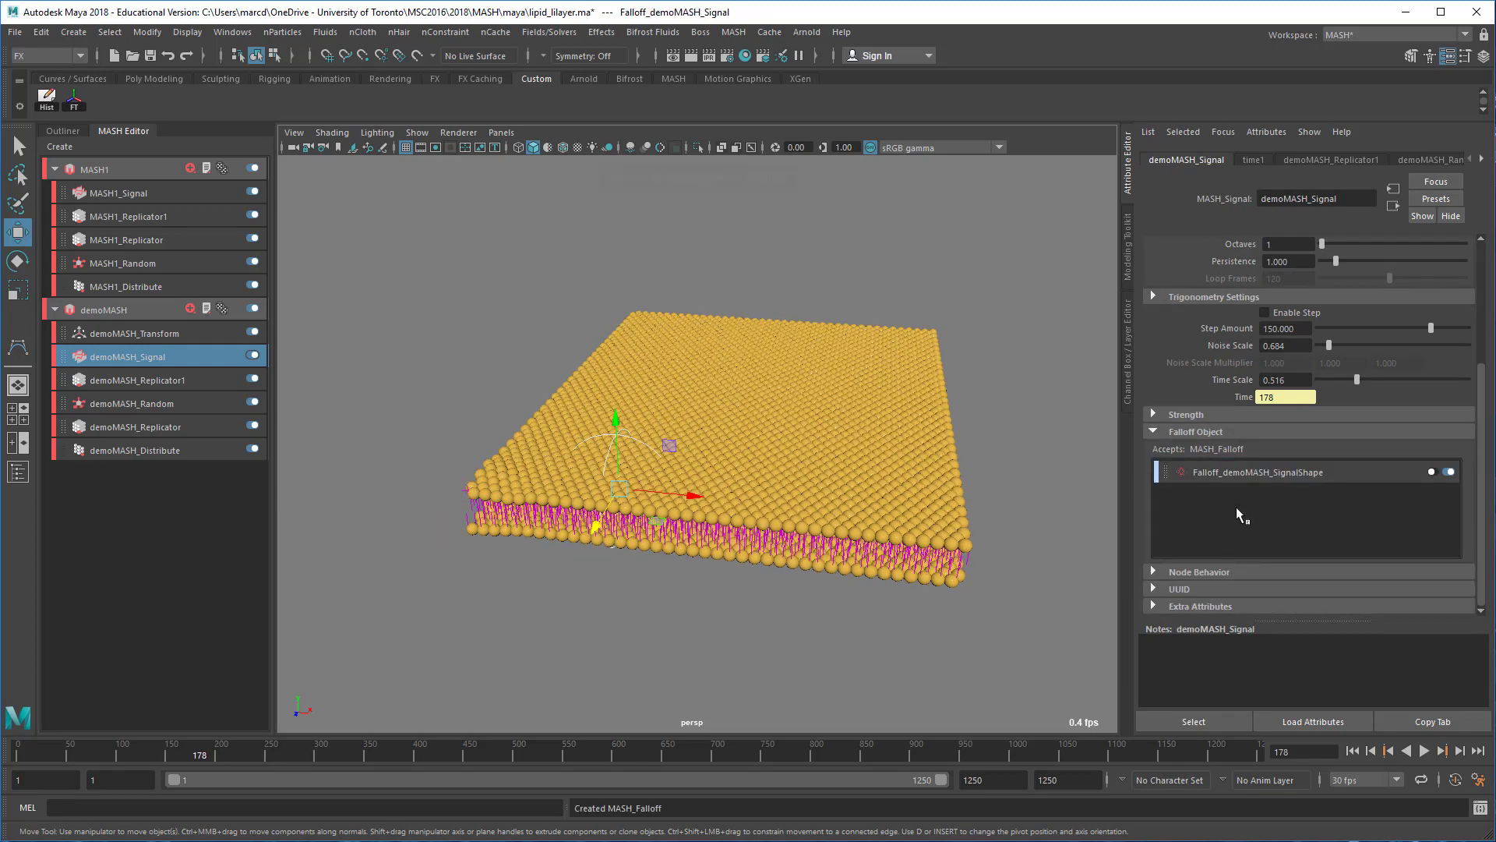
Scale the Signal falloff sphere uniformly to 52.5 so it covers a larger part of the bilayer.
click(603, 445)
key(r)
click(620, 488)
drag(674, 489, 820, 496)
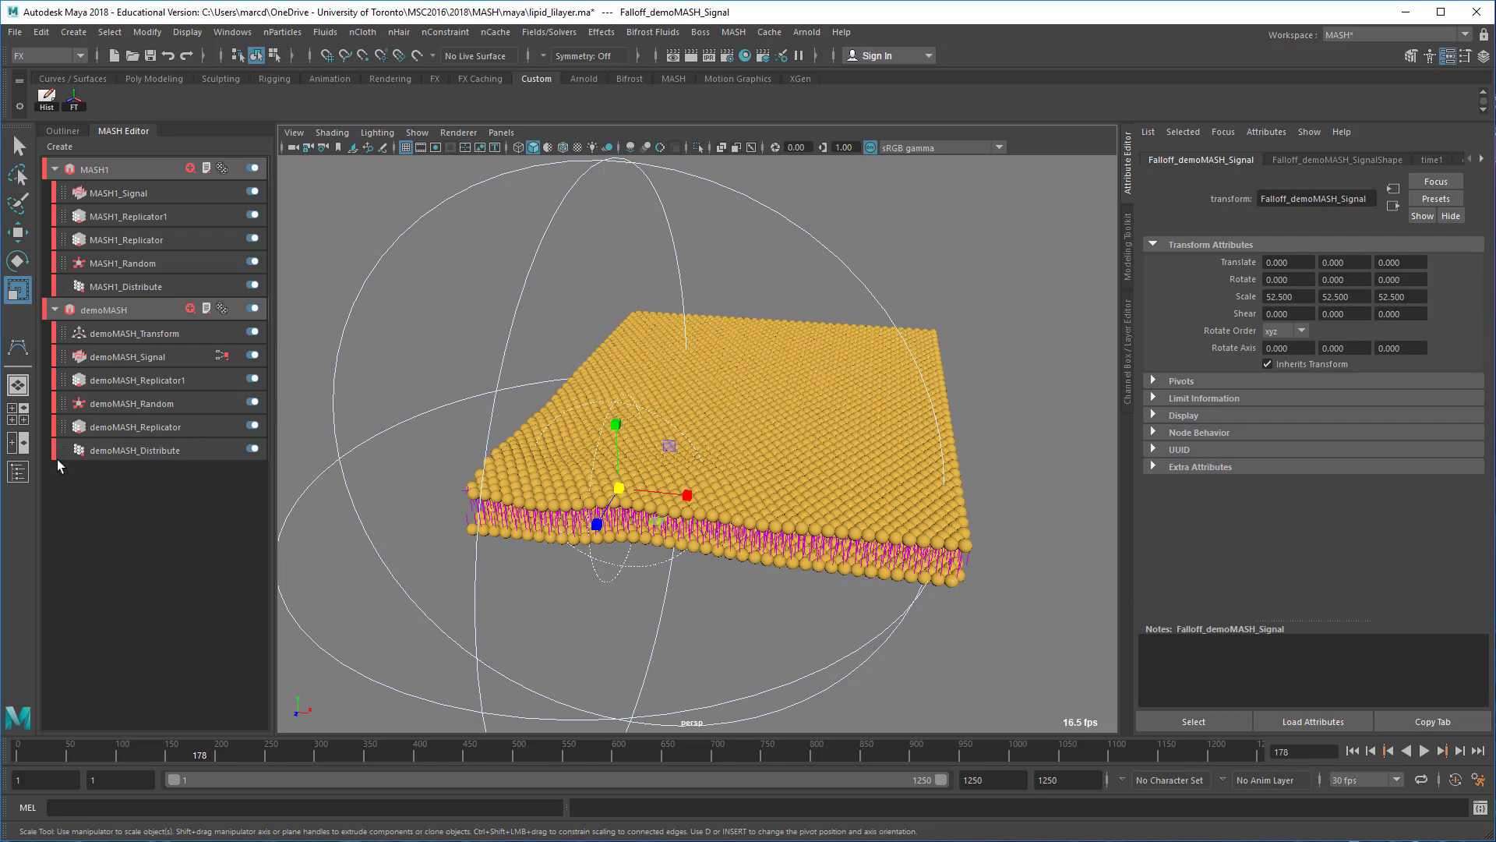
Set the Inner Zone of the Signal falloff shape to about 0.624, leaving Invert Falloff off.
click(47, 131)
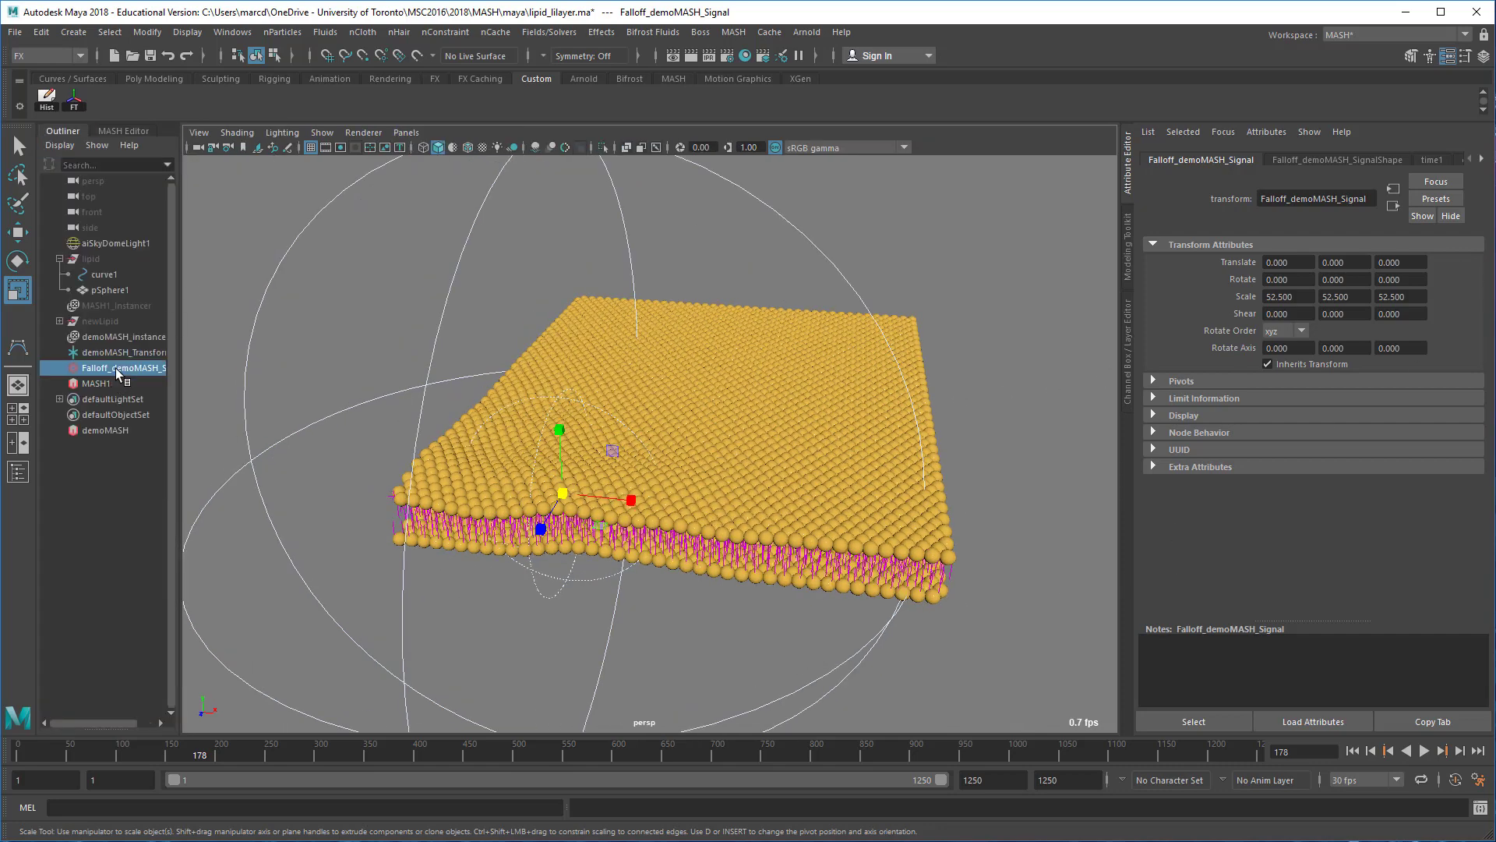
double_click(115, 367)
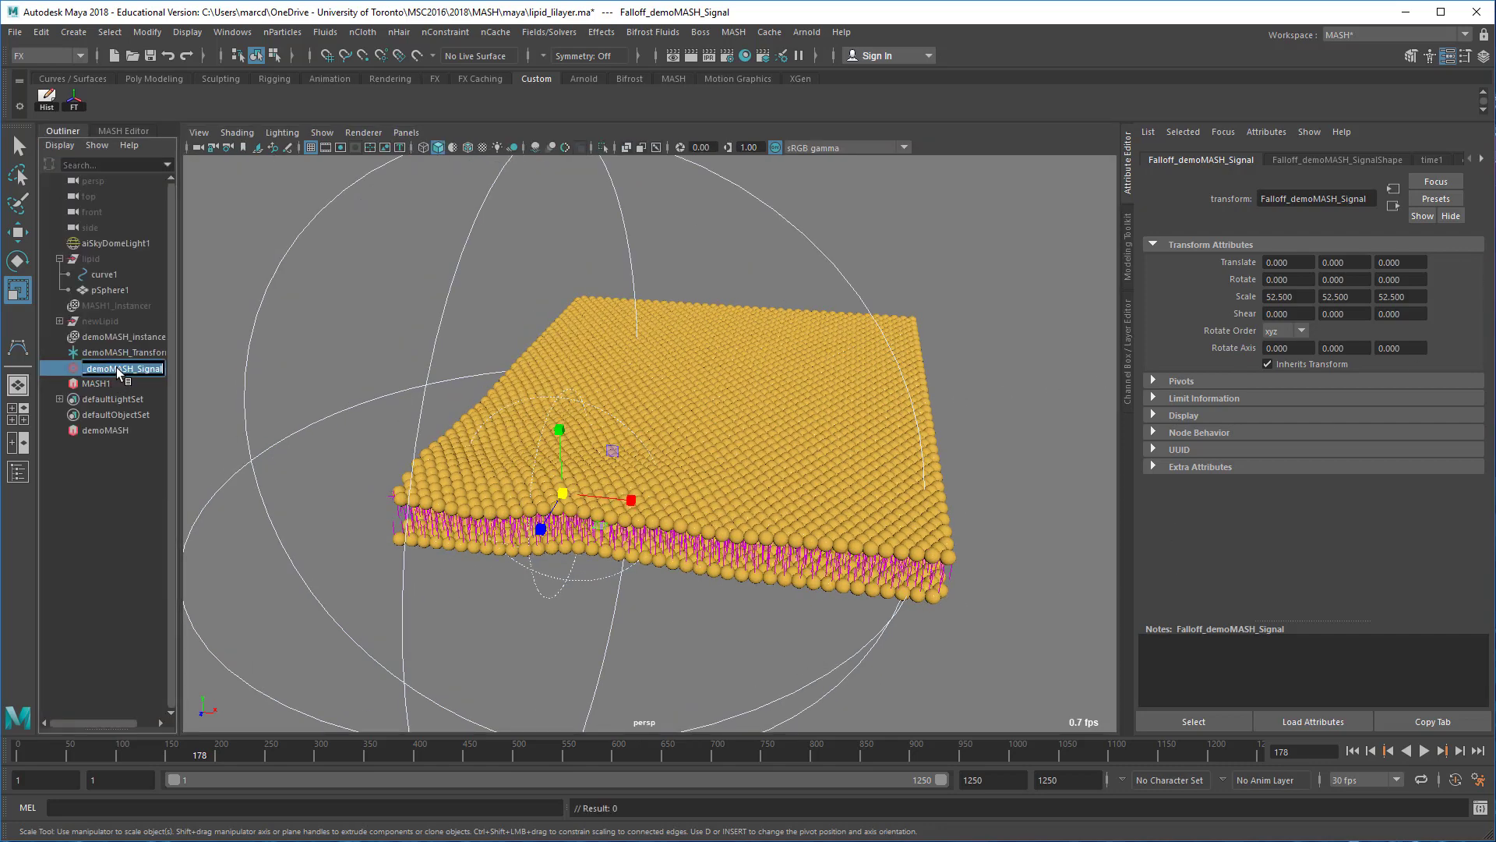
click(71, 372)
click(1385, 159)
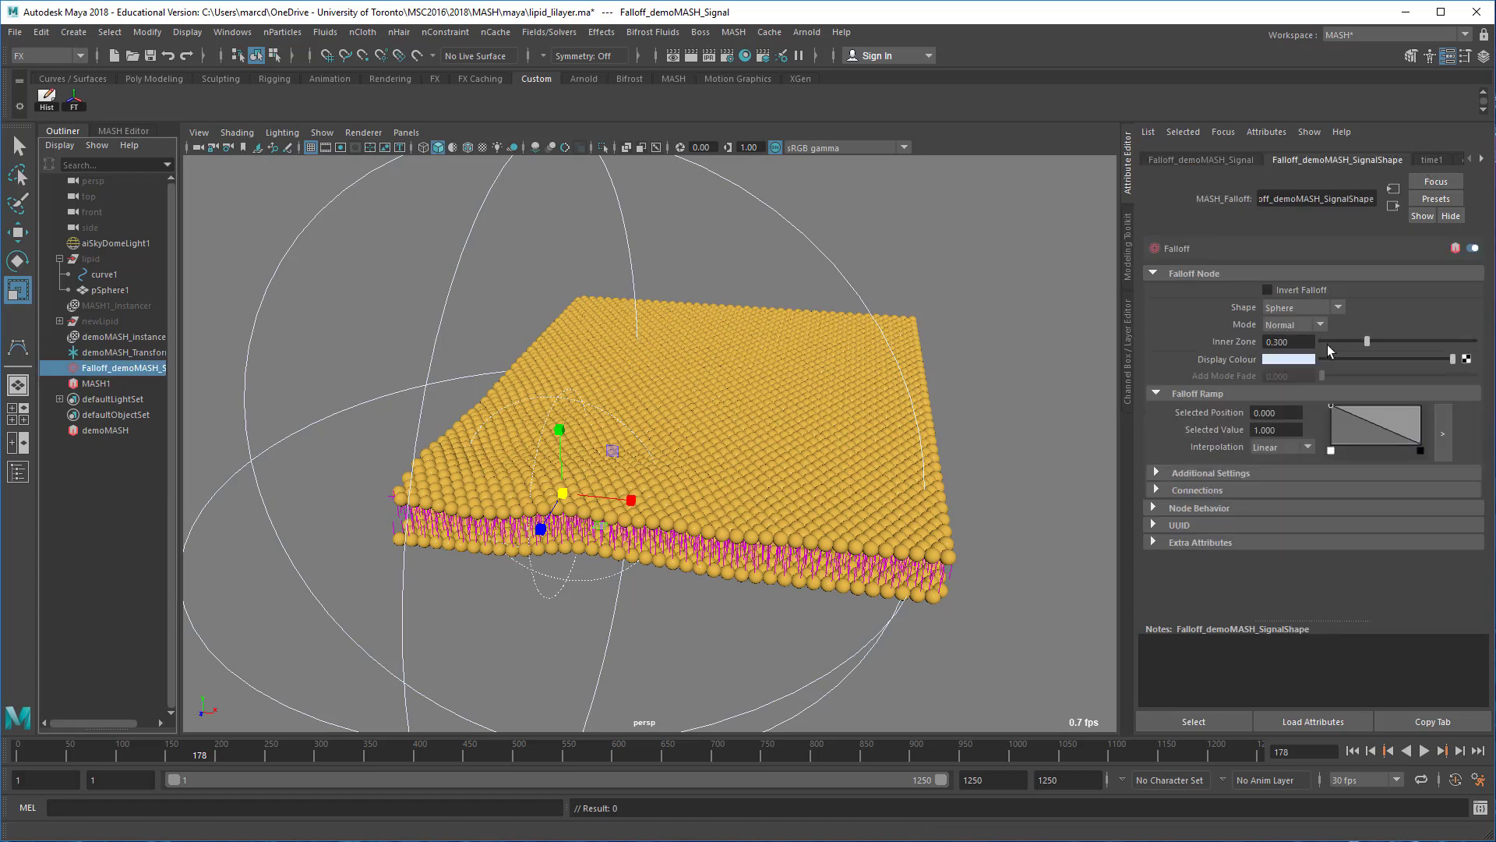
click(1268, 290)
drag(1365, 339, 1418, 341)
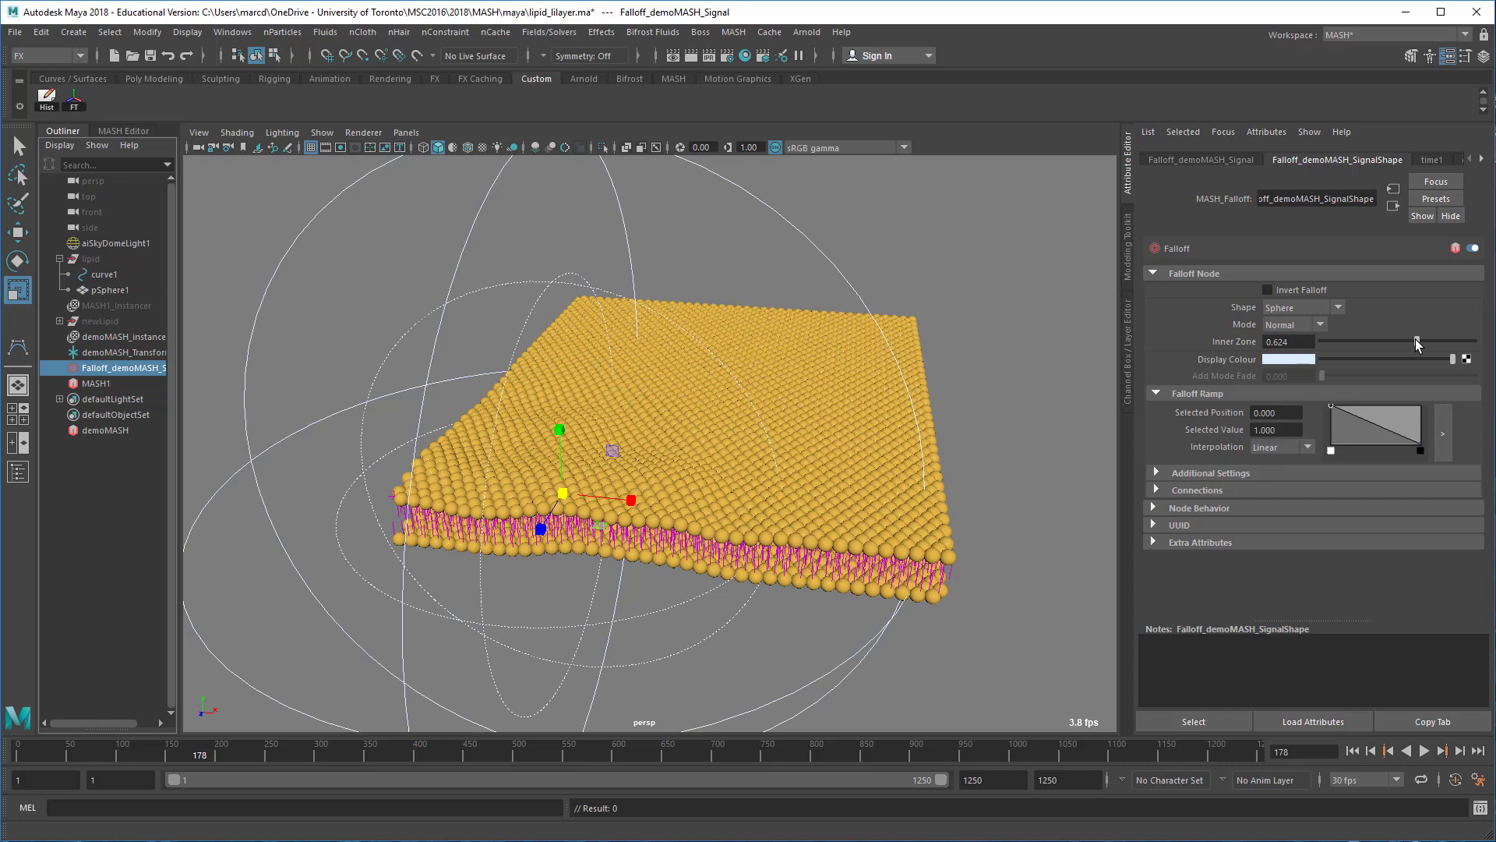
Play the animation to check how the falloff limits the bilayer's motion, replaying it from the first frame.
click(1424, 750)
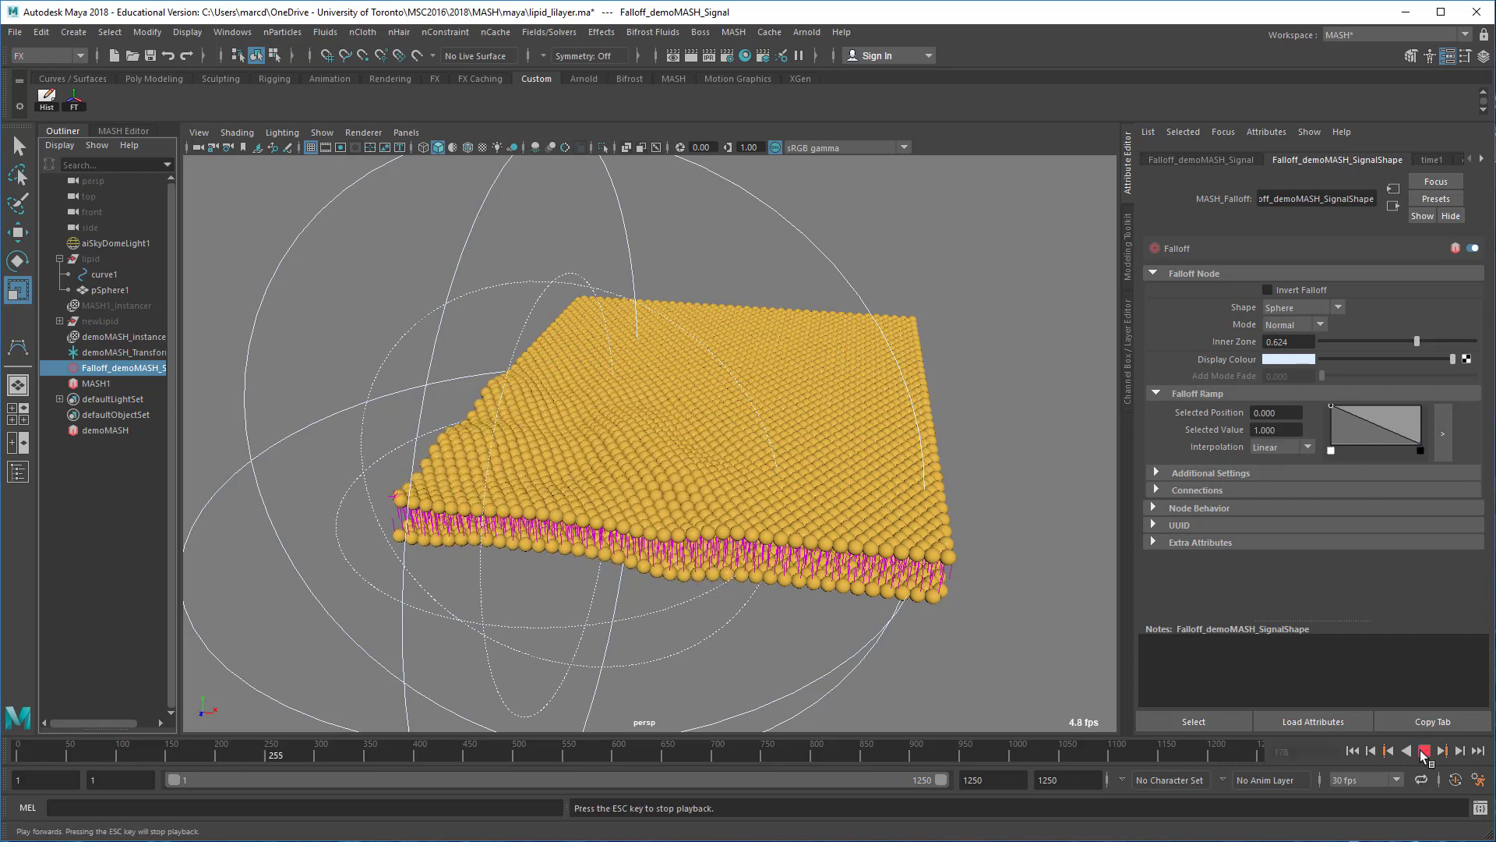
click(1424, 751)
click(1351, 750)
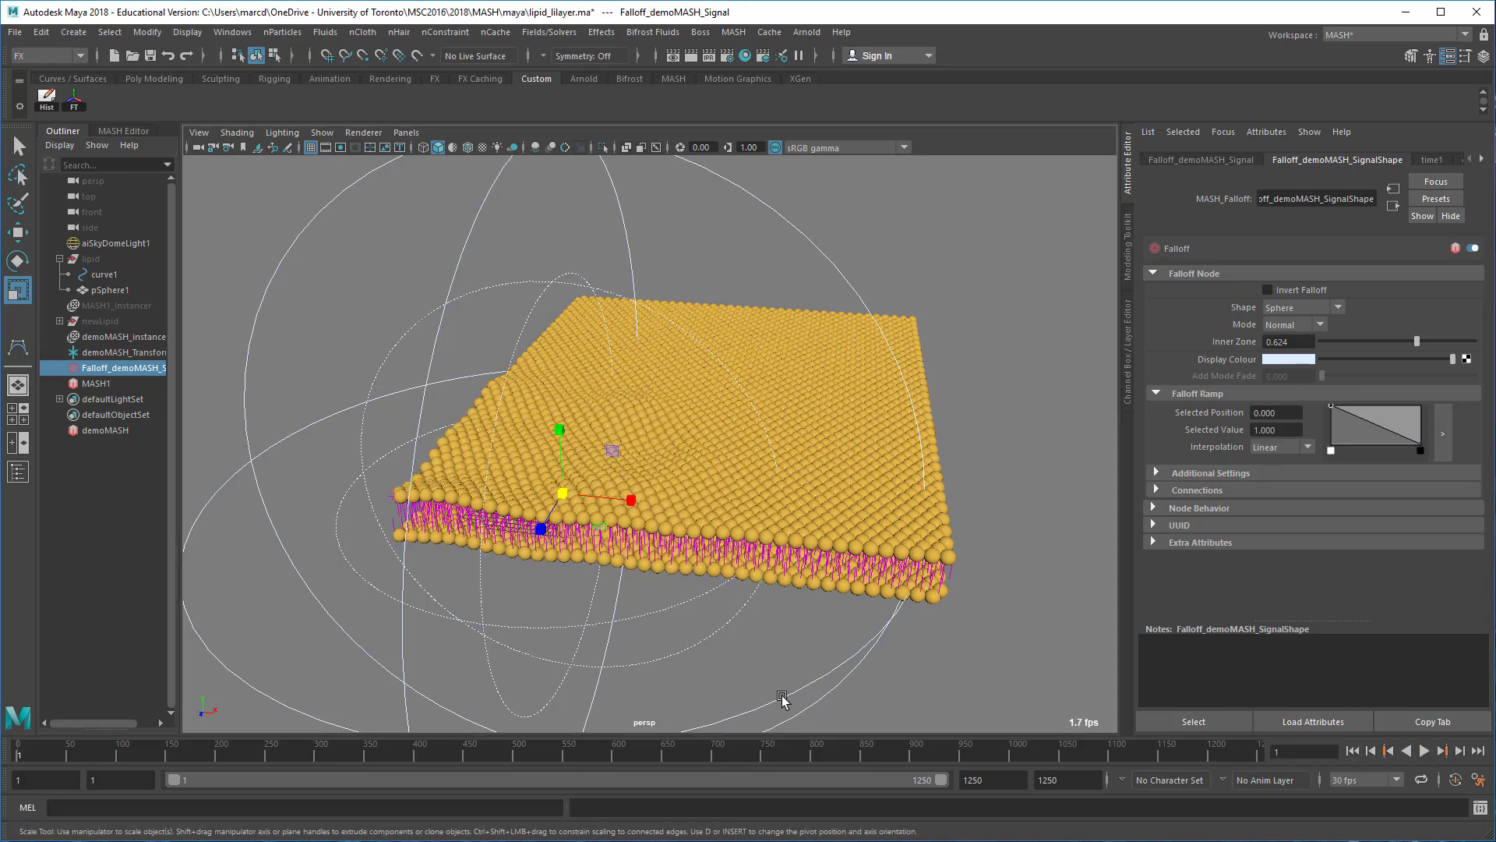
key(w)
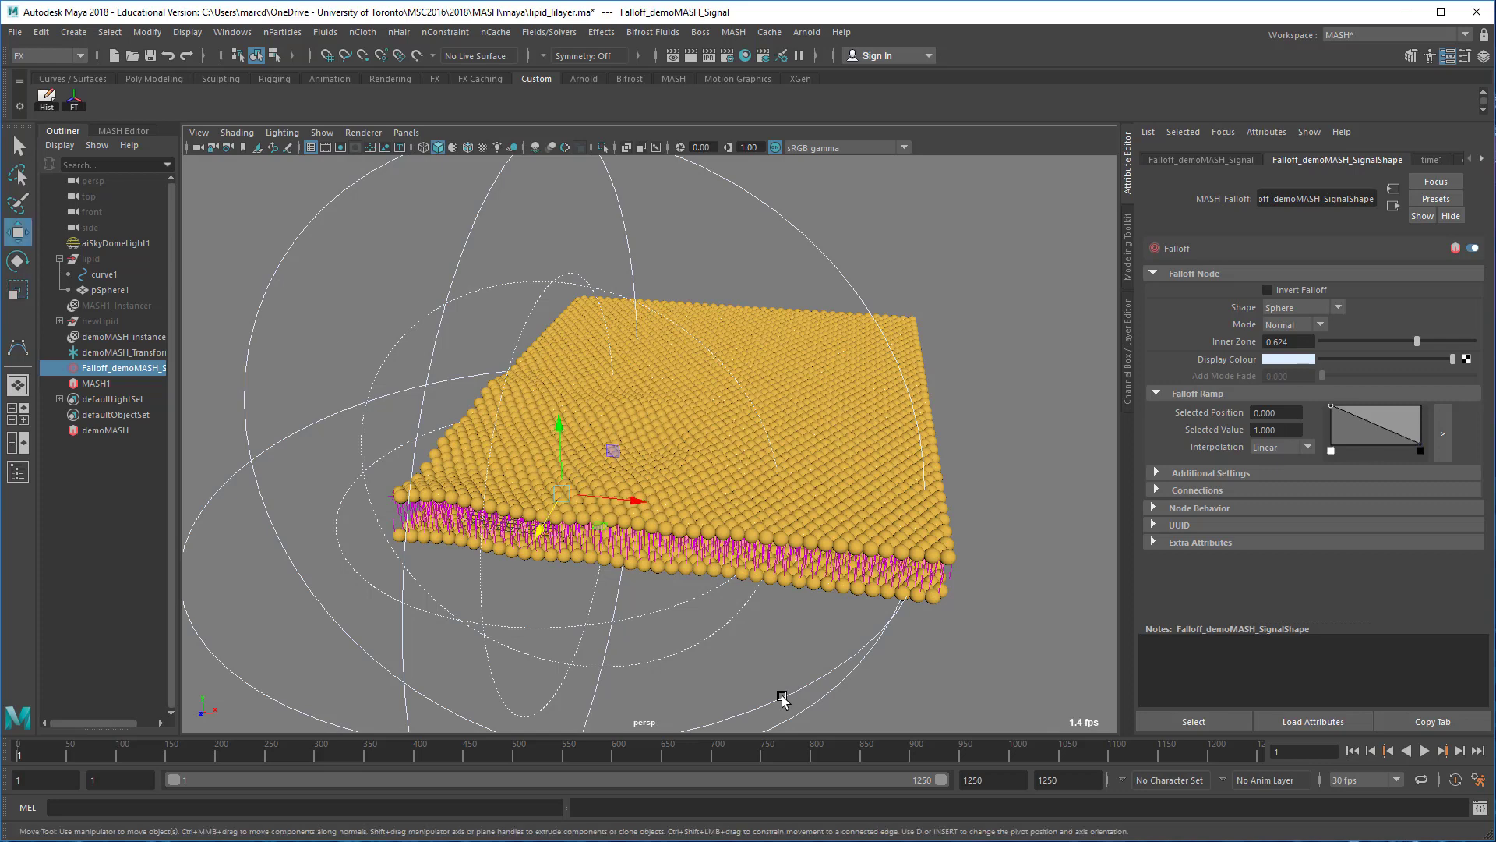
click(1423, 750)
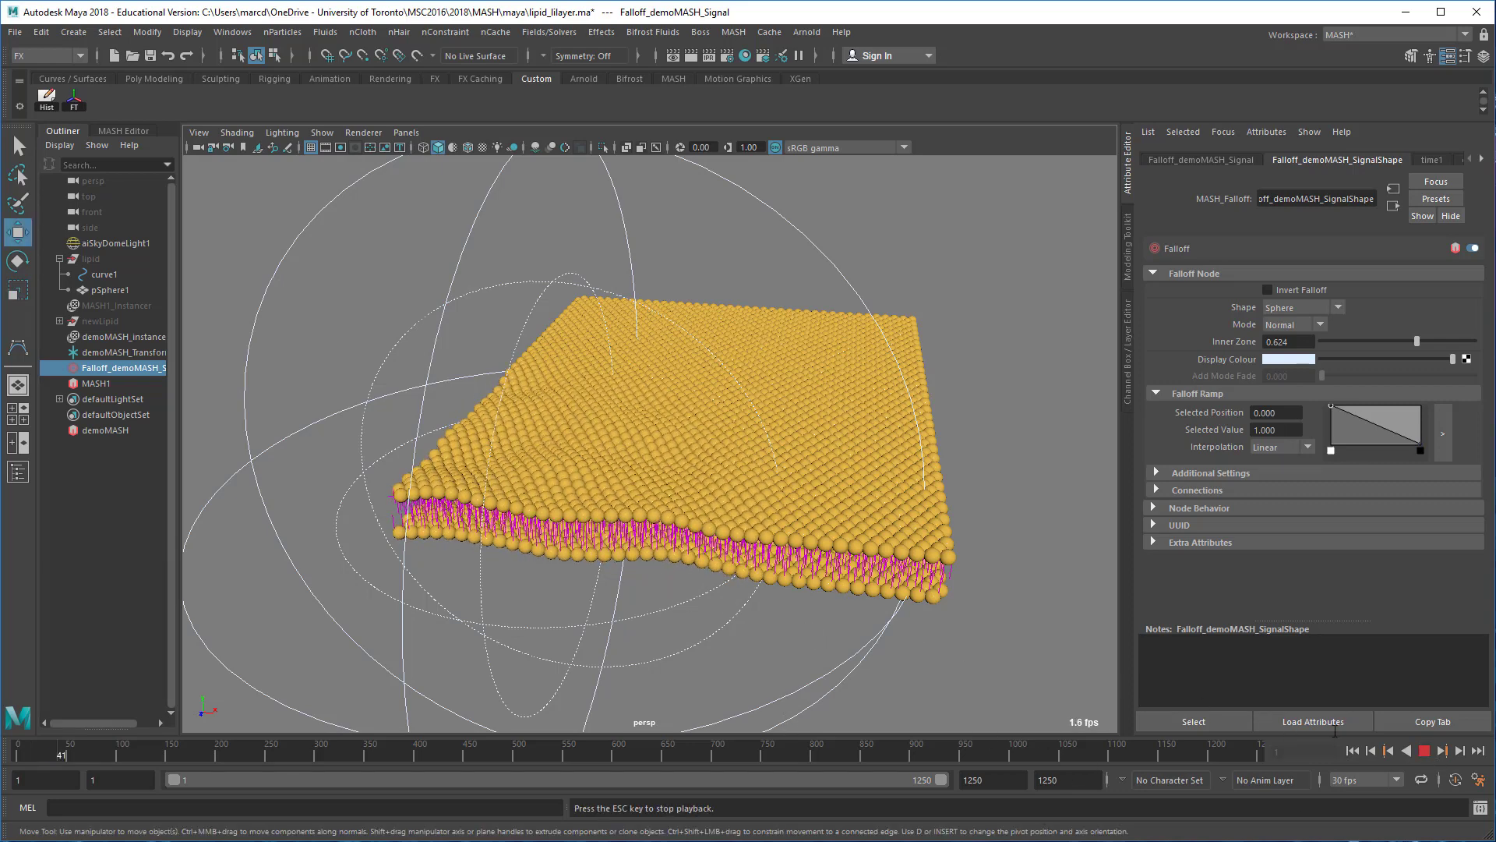
key(Escape)
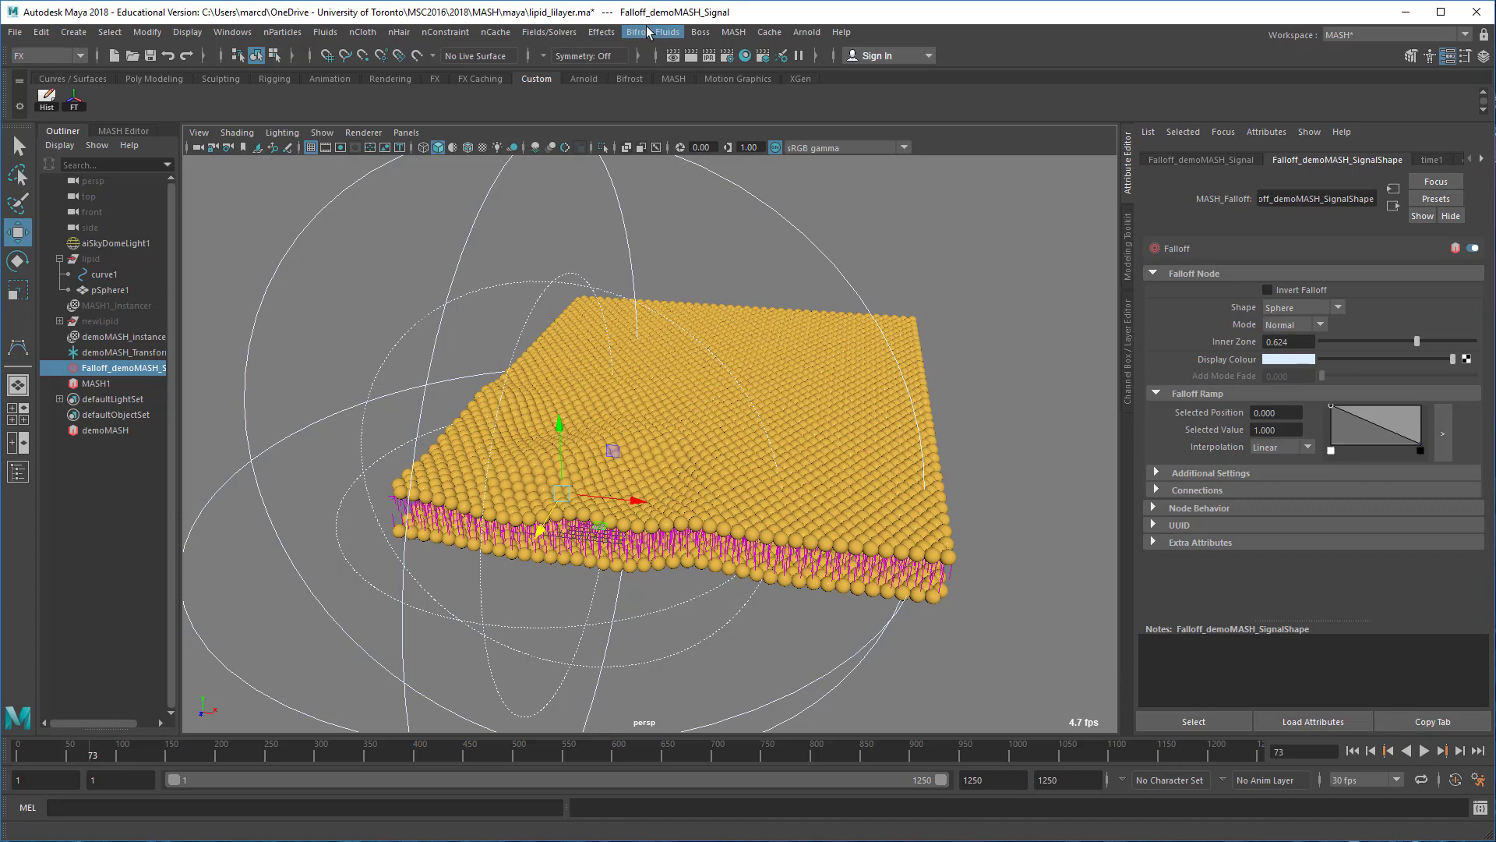
Add the Interactive Playback command to the Custom shelf.
click(569, 33)
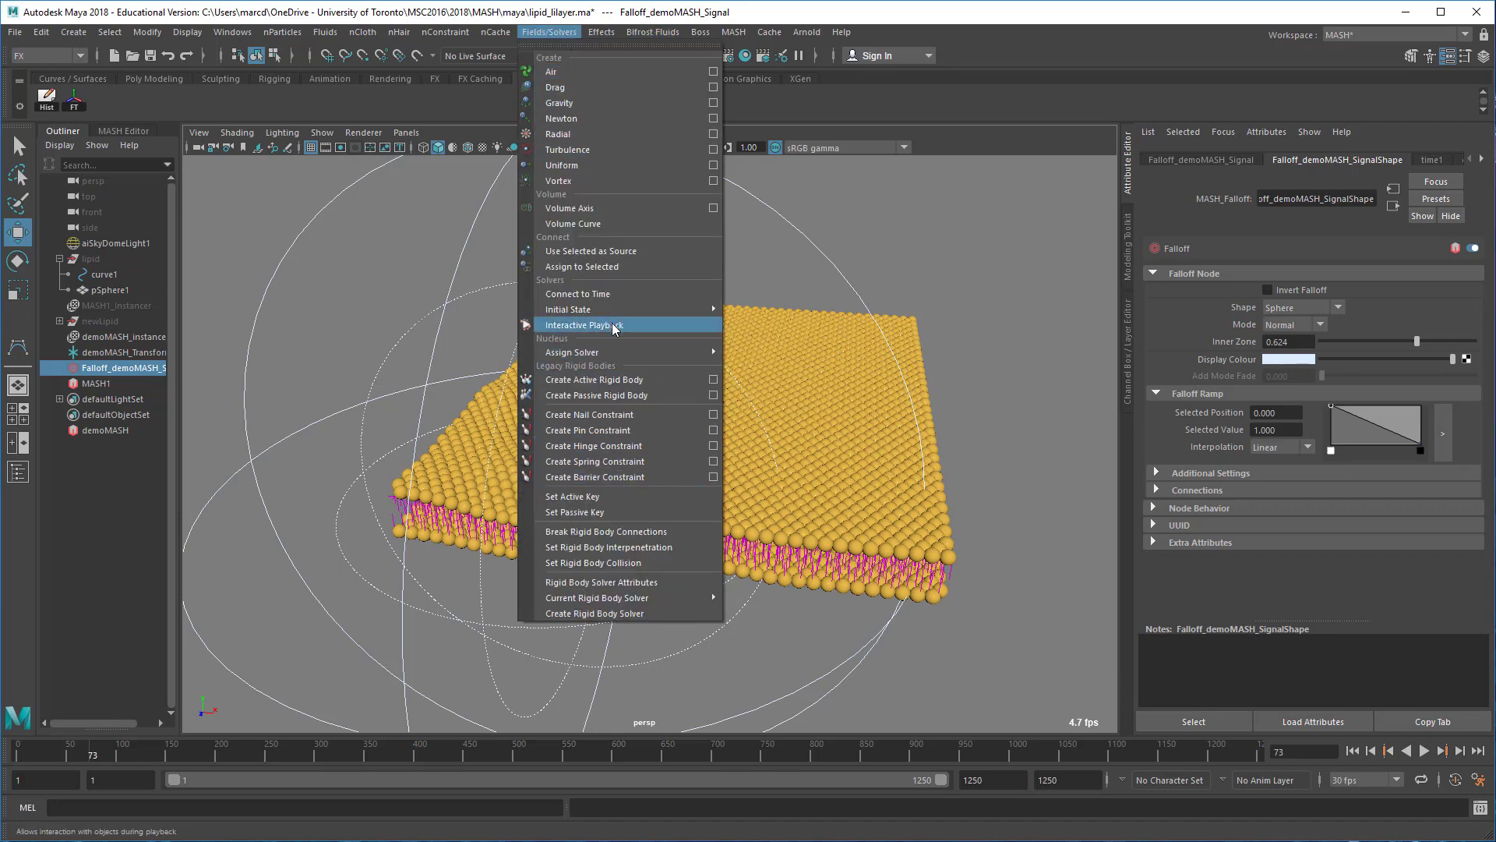
click(615, 327)
click(73, 32)
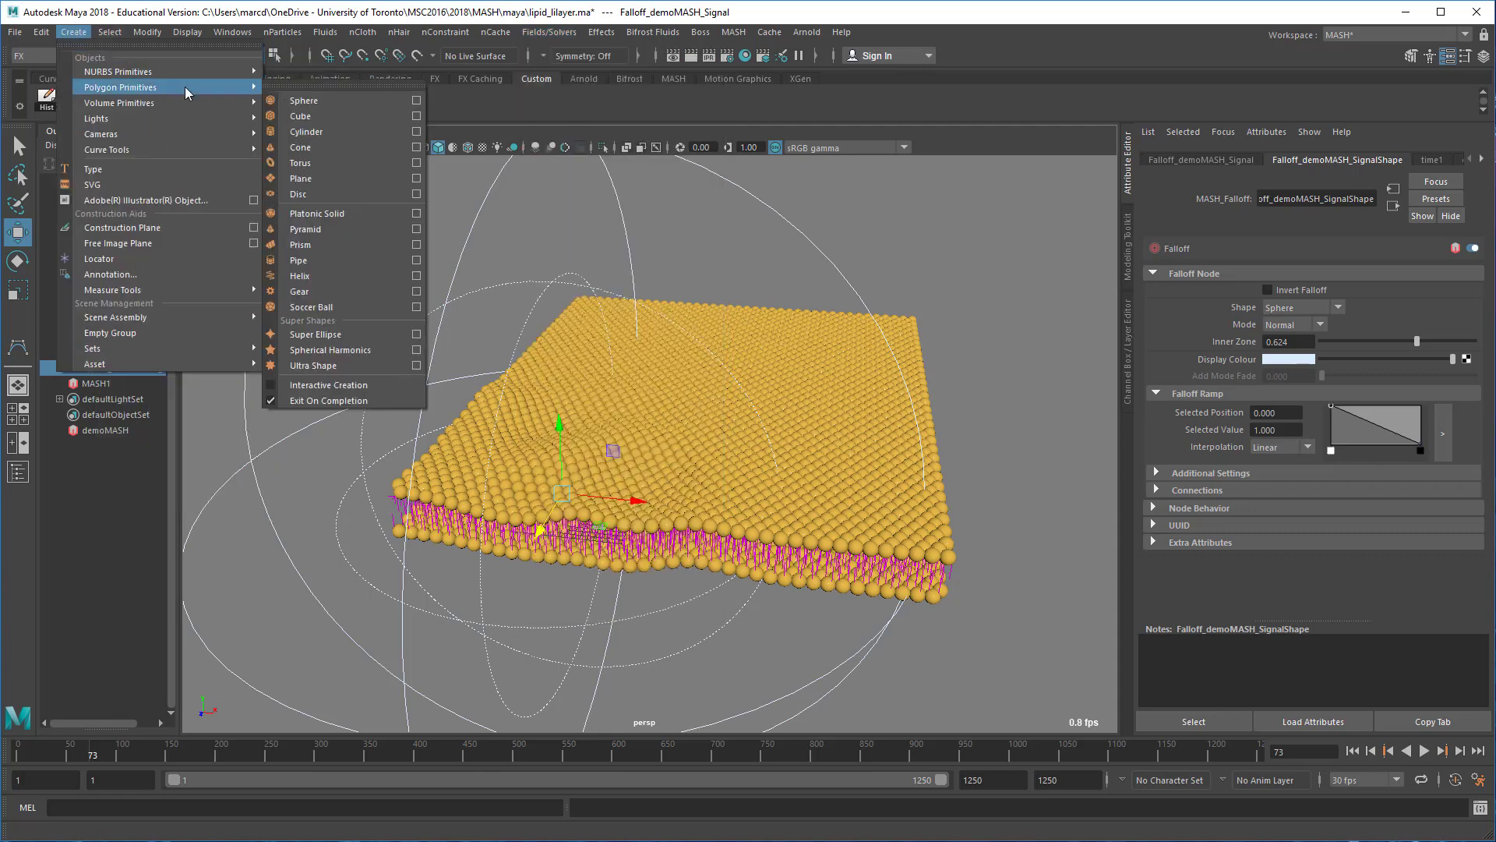
click(522, 122)
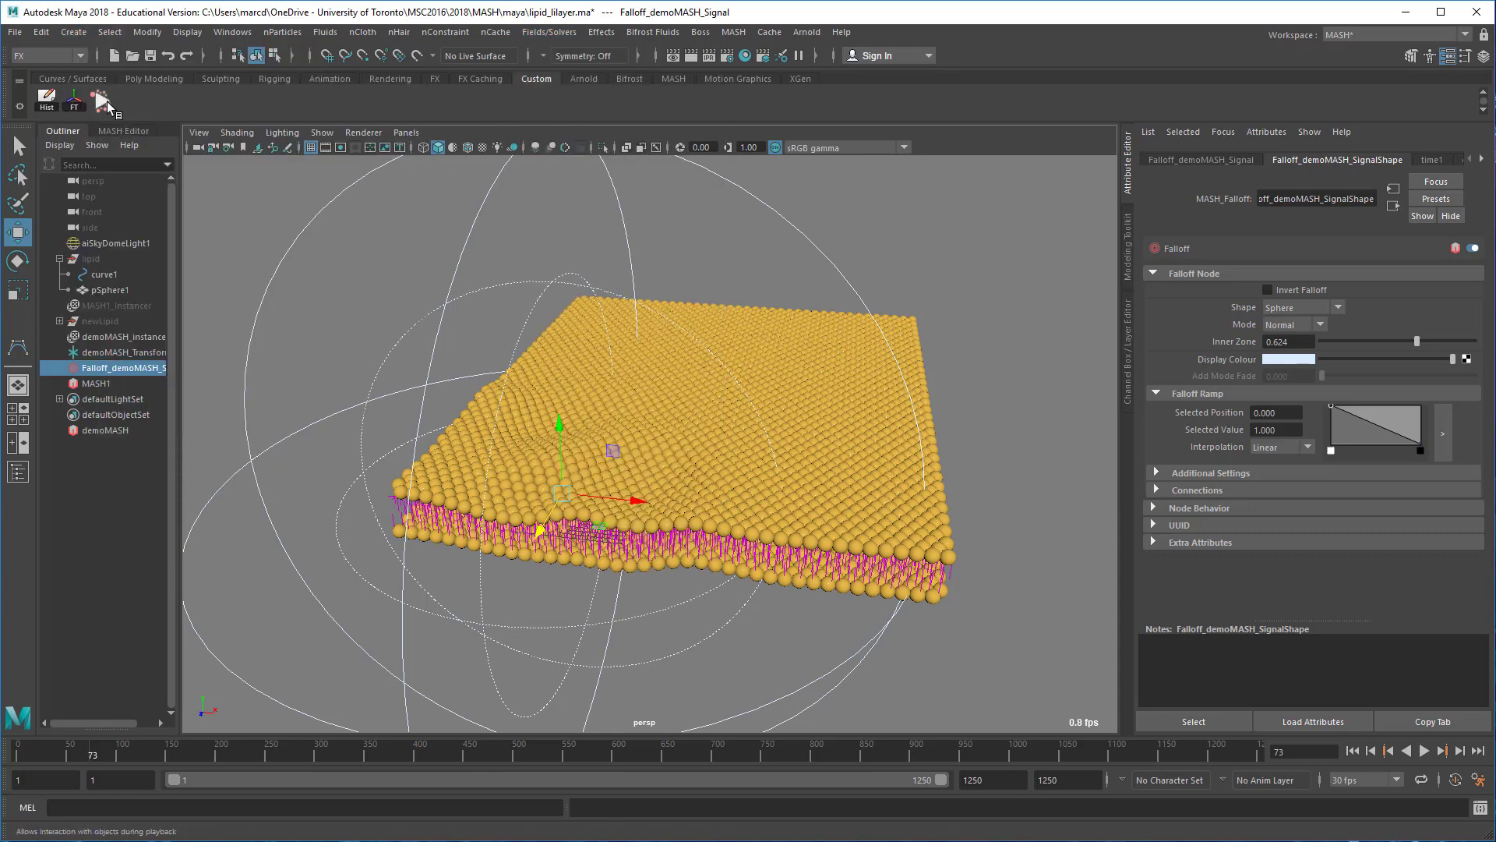
Move the Signal falloff sphere across the bilayer toward its far corner during interactive playback, and stop the playback.
drag(562, 493, 629, 380)
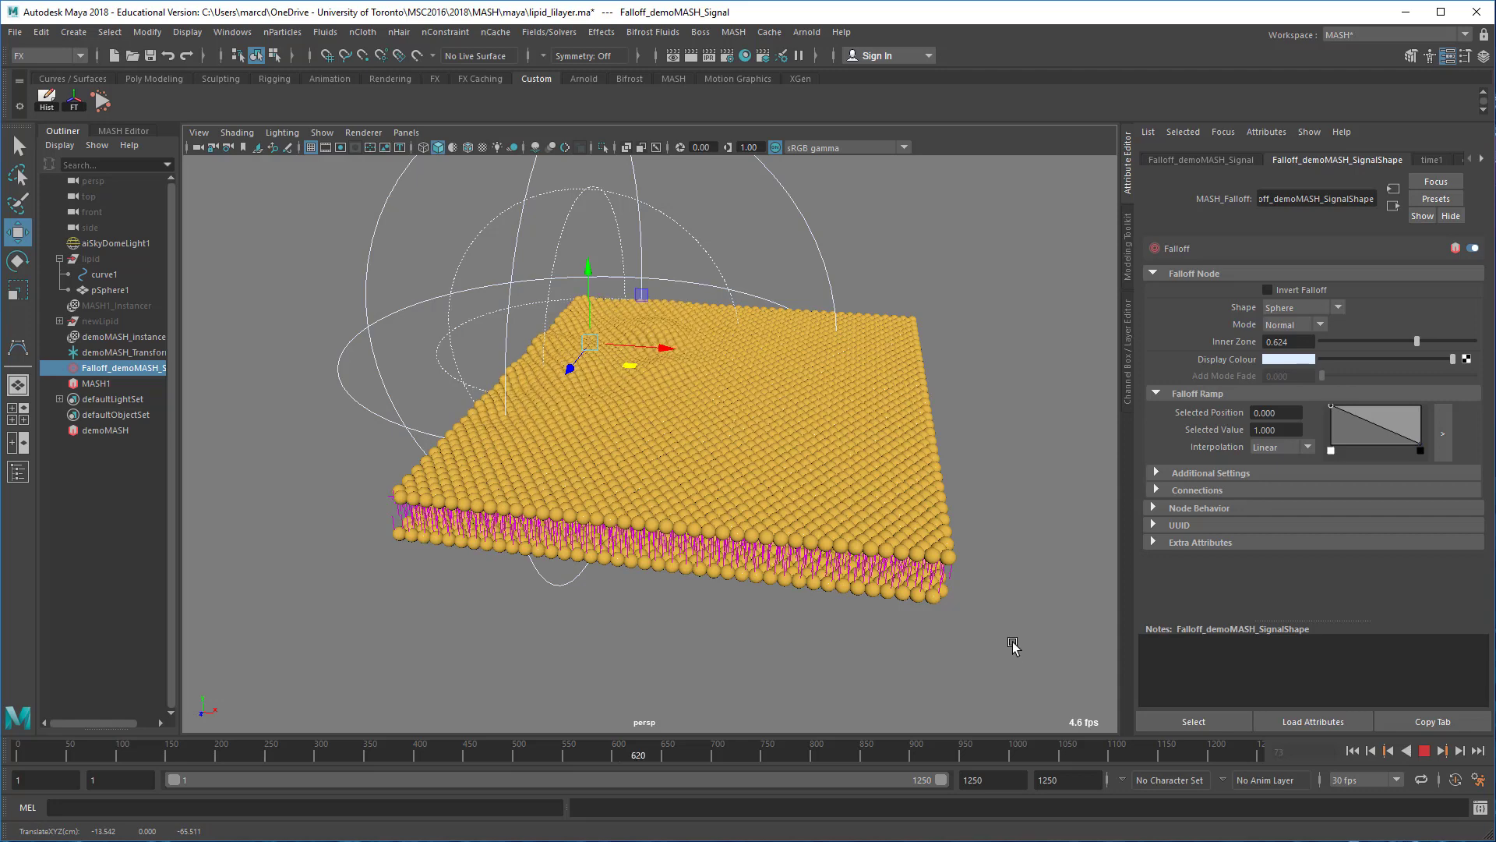
click(1425, 751)
alt+drag(896, 639, 852, 568)
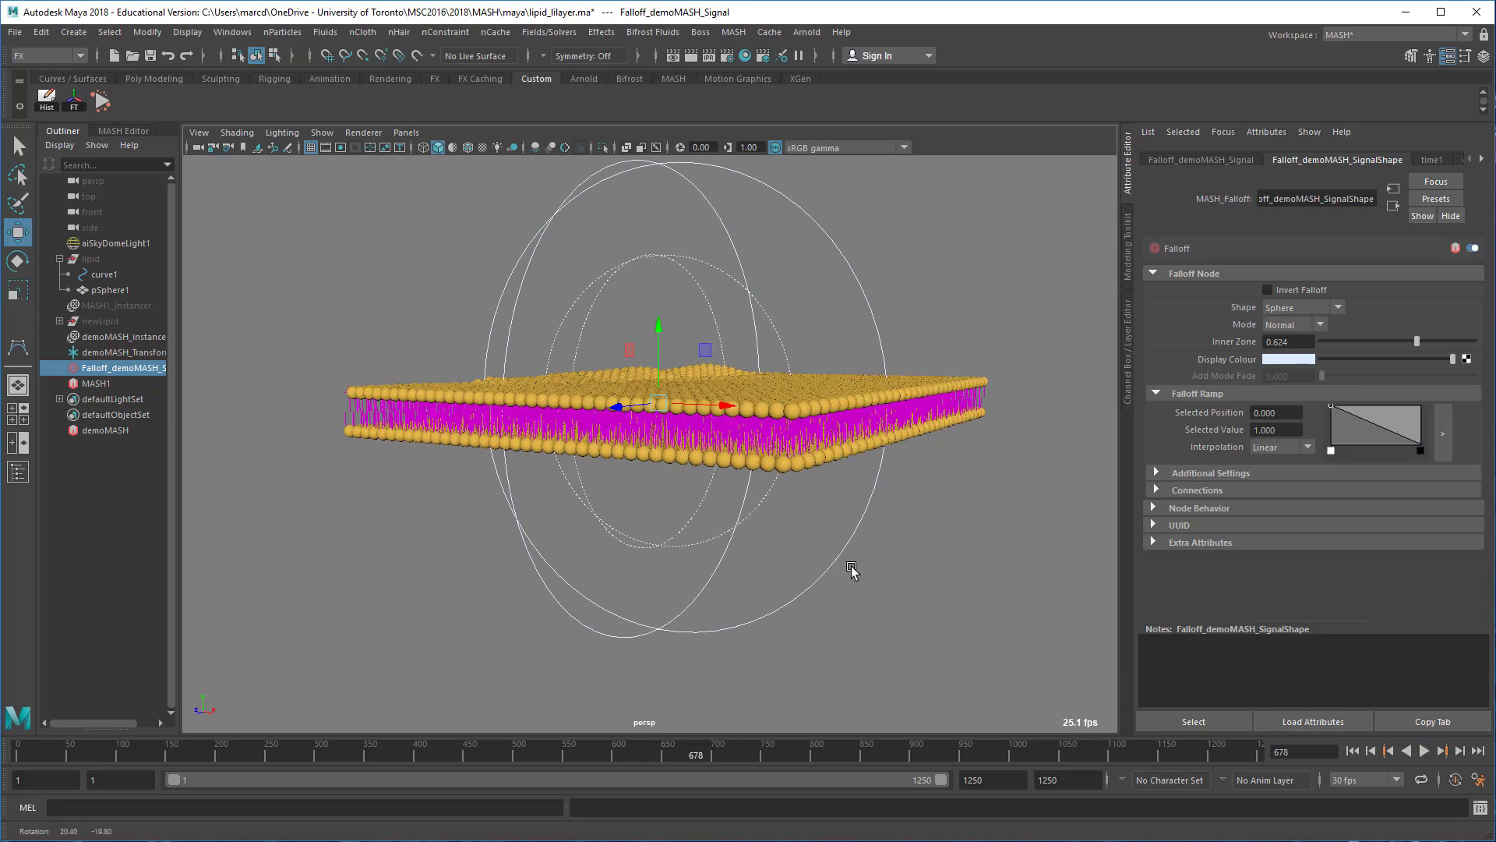
Review the falloff shape's Mode options, keeping Normal, and delete the Signal falloff object from the scene.
click(1285, 323)
click(1282, 341)
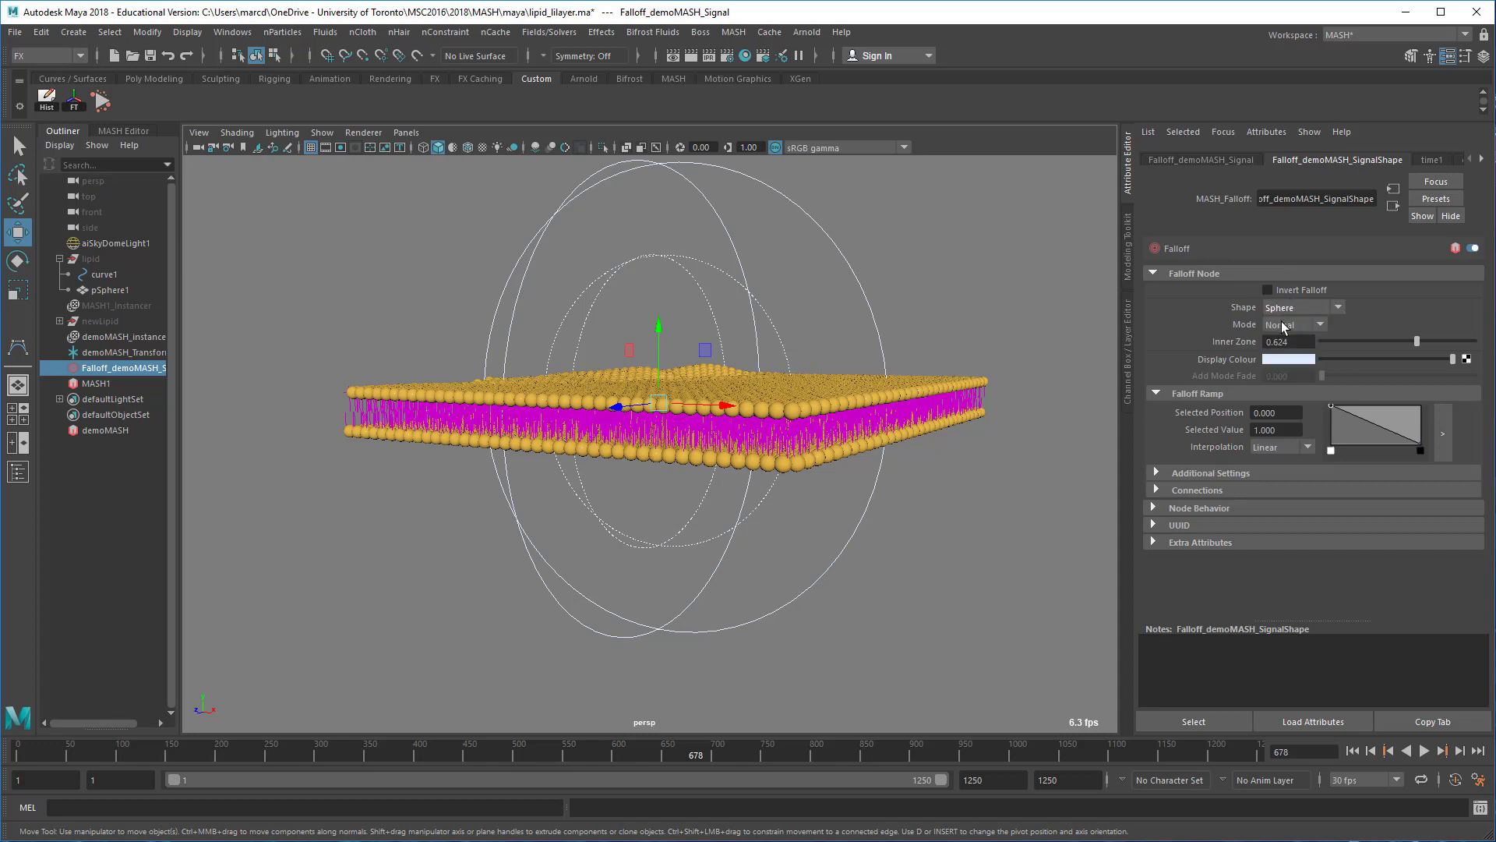
click(1286, 325)
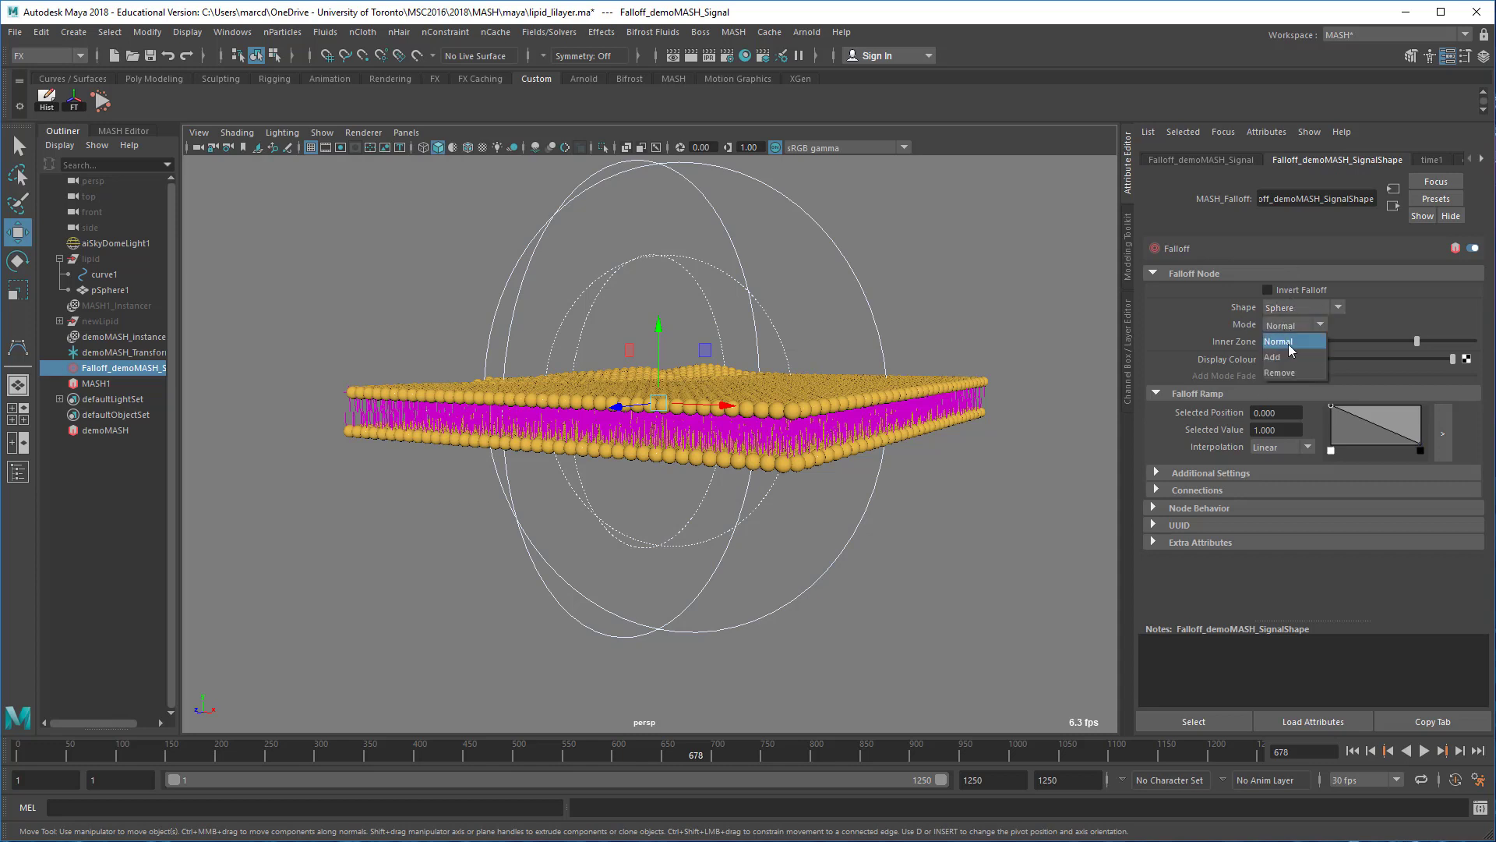
click(1200, 314)
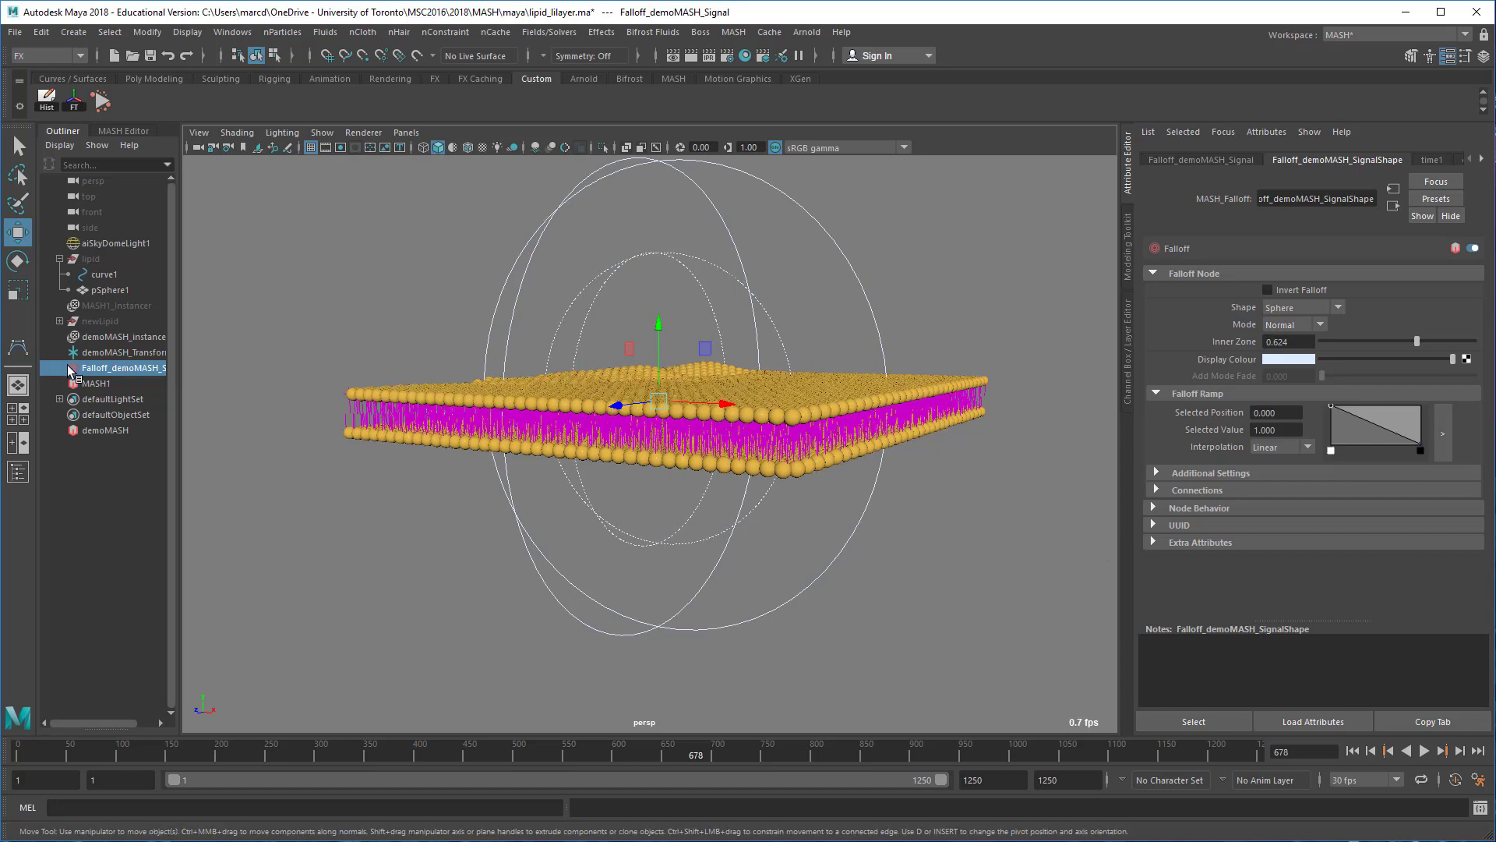
key(Delete)
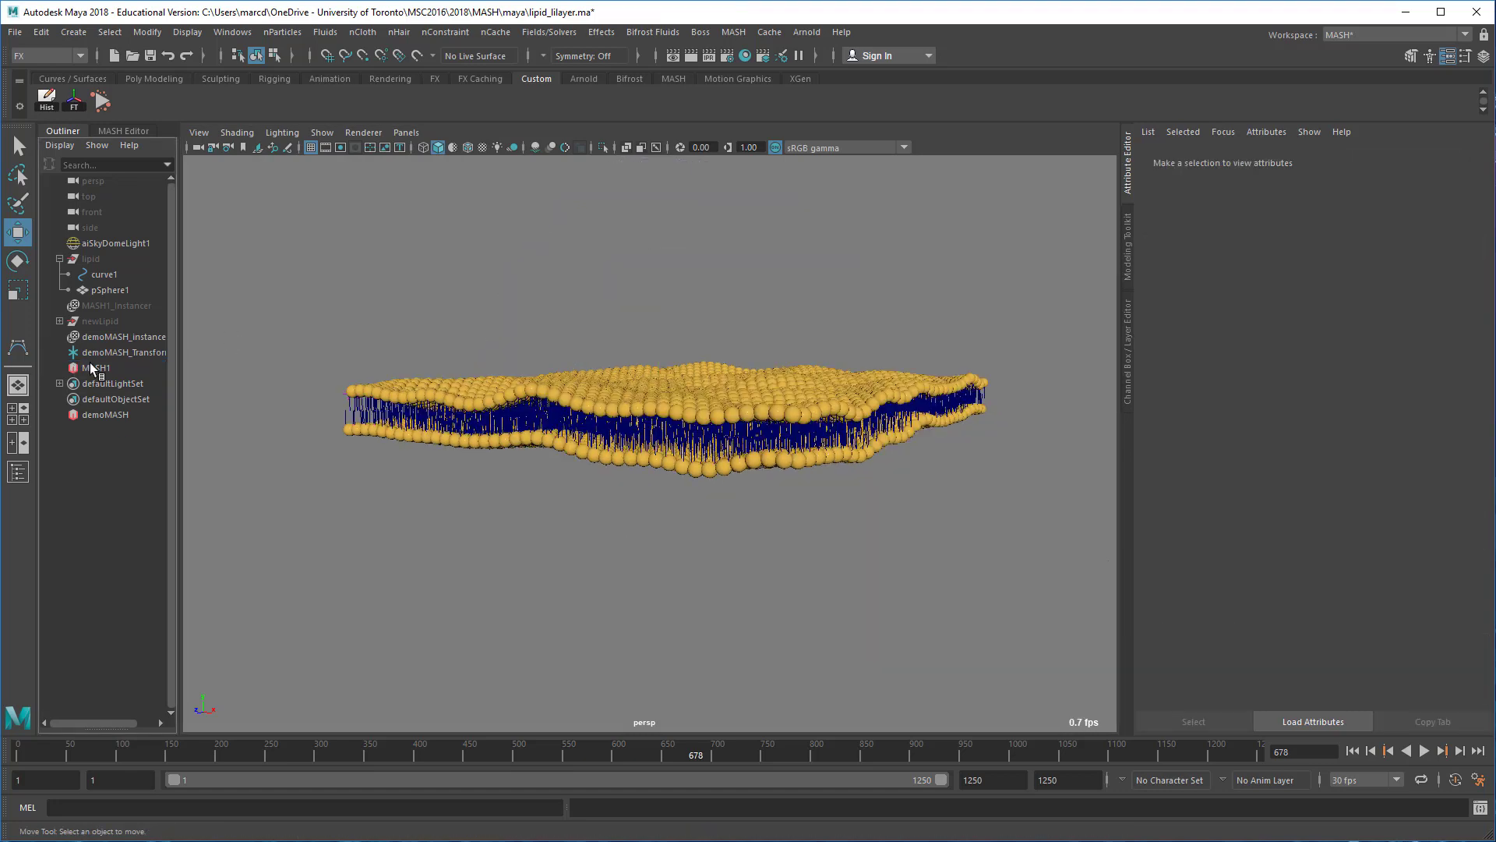
Open the Arnold RenderView and start a live IPR render of the whole rippling bilayer from an elevated perspective angle.
alt+drag(517, 310, 605, 288)
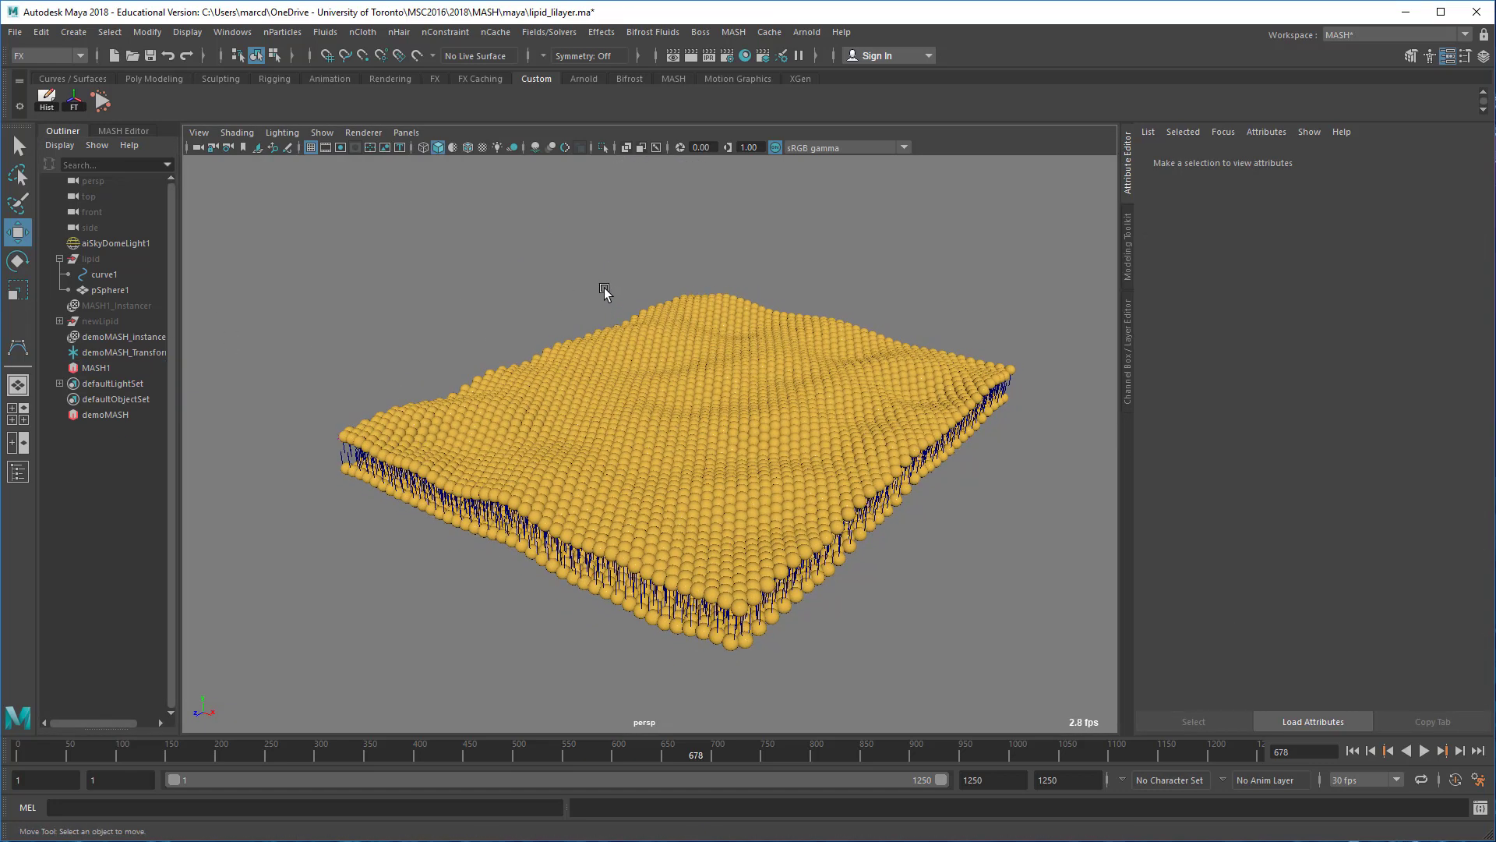
click(804, 34)
click(837, 77)
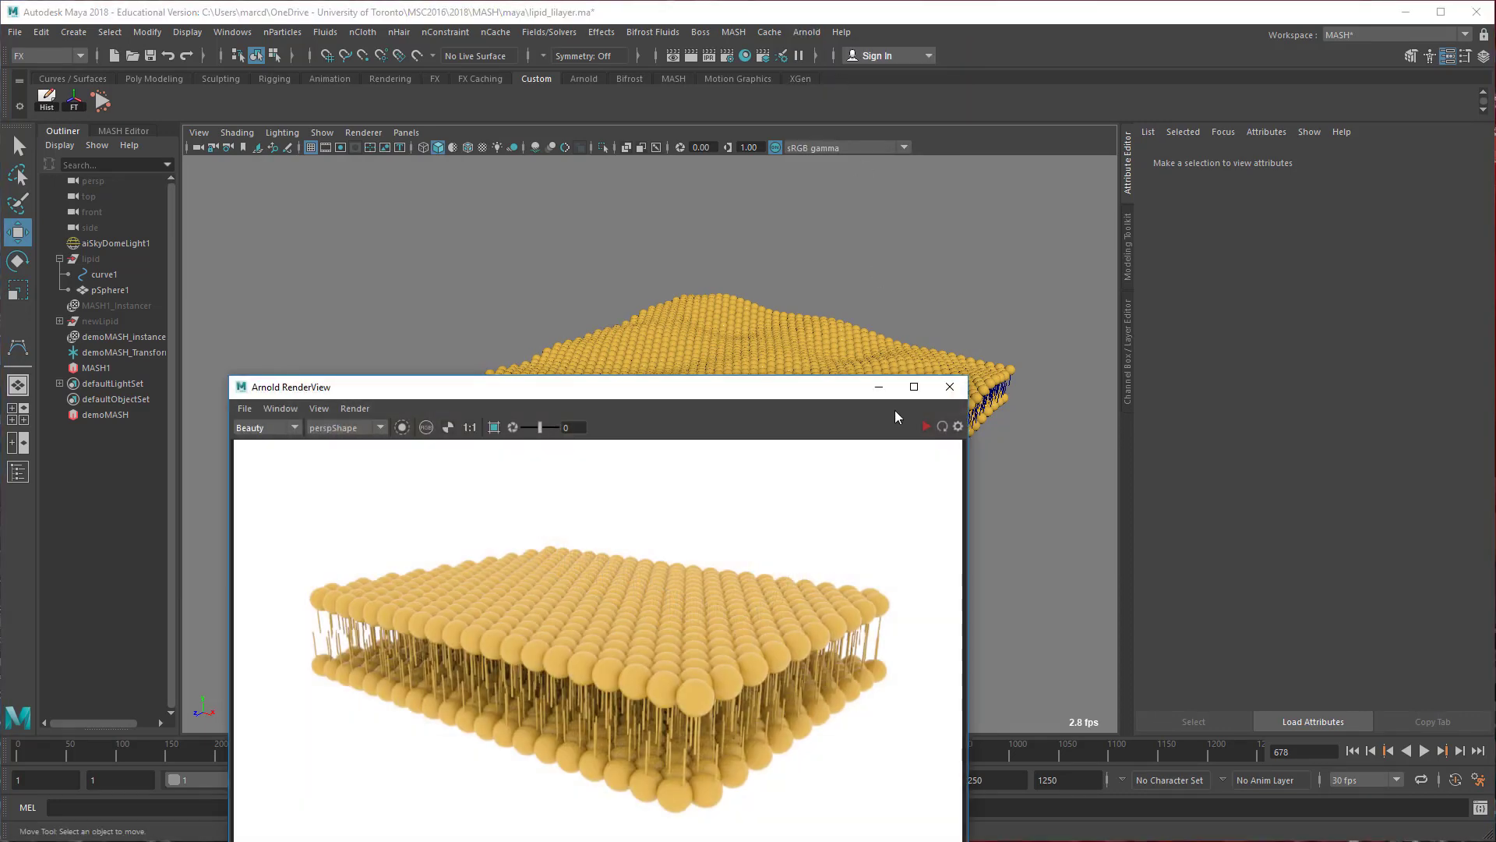
click(927, 428)
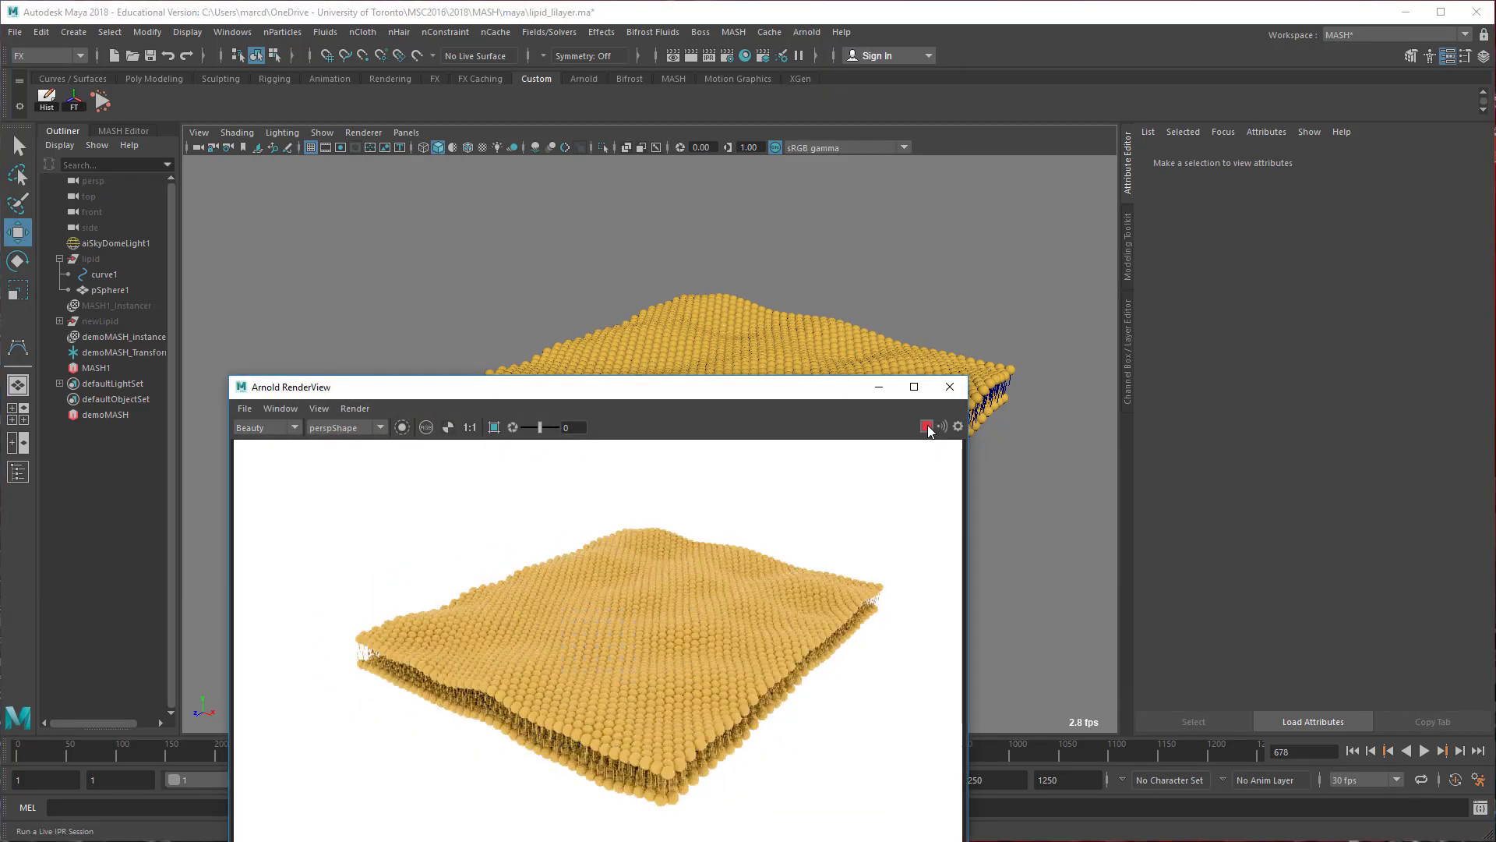